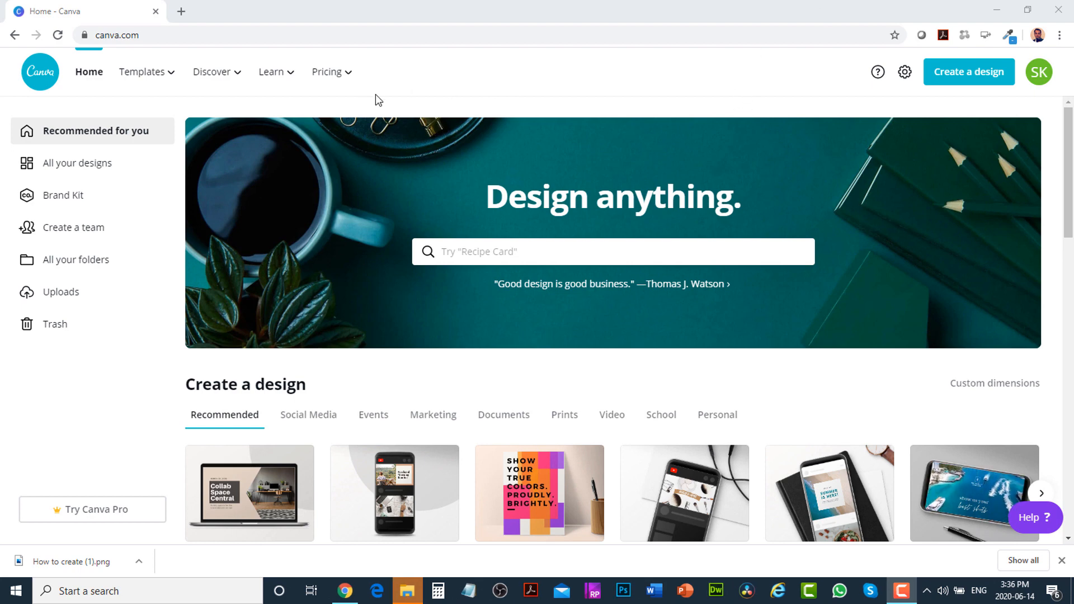
- Look over the template categories and the collection of all saved designs
{"action": "mouse_move", "coordinate": [338, 94]}
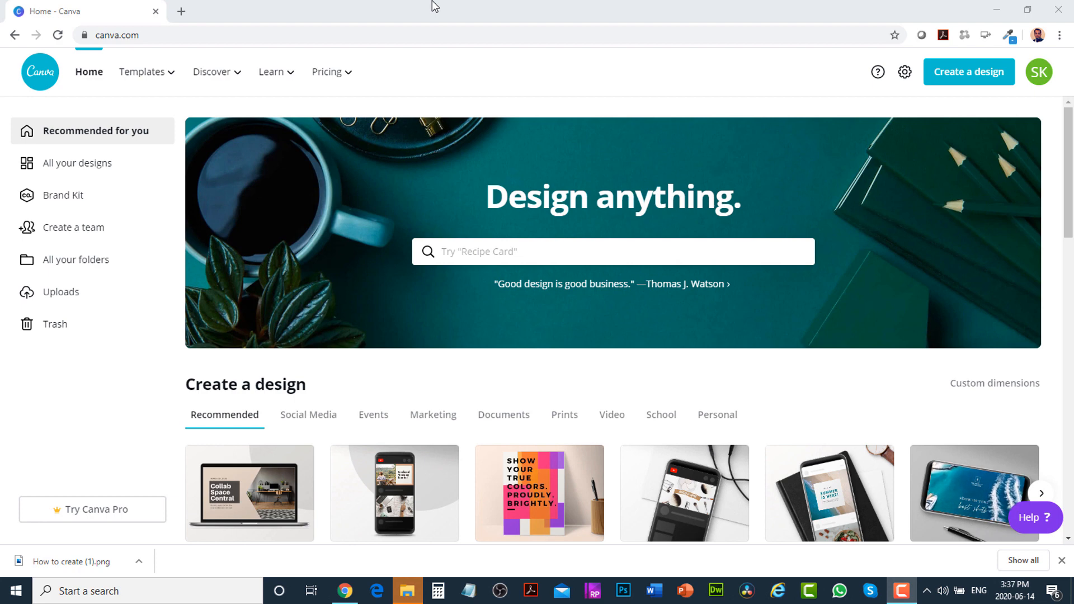
{"action": "mouse_move", "coordinate": [170, 87]}
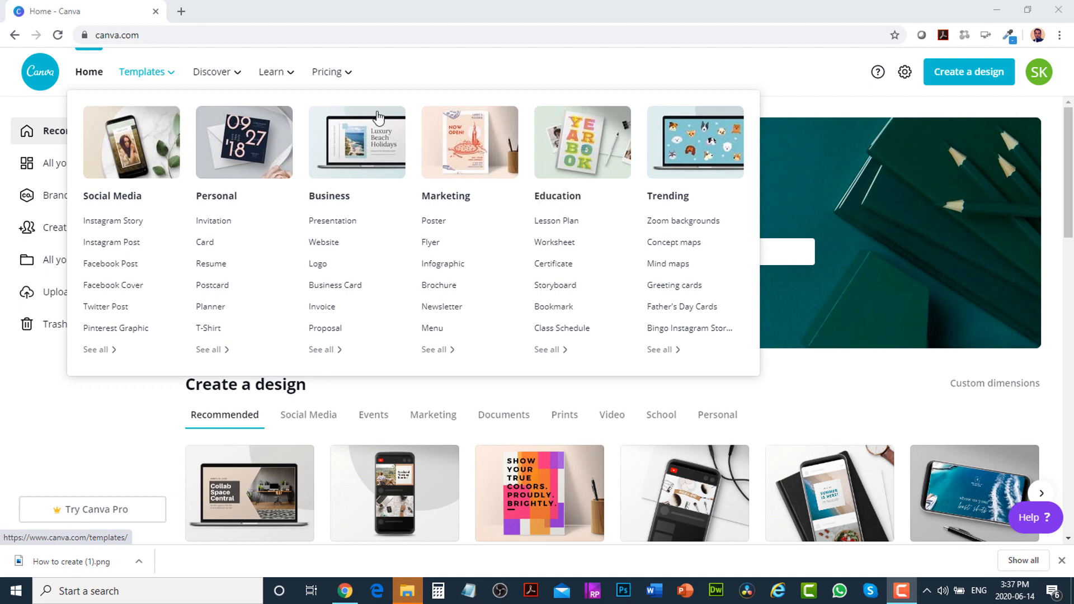
{"action": "mouse_move", "coordinate": [291, 77]}
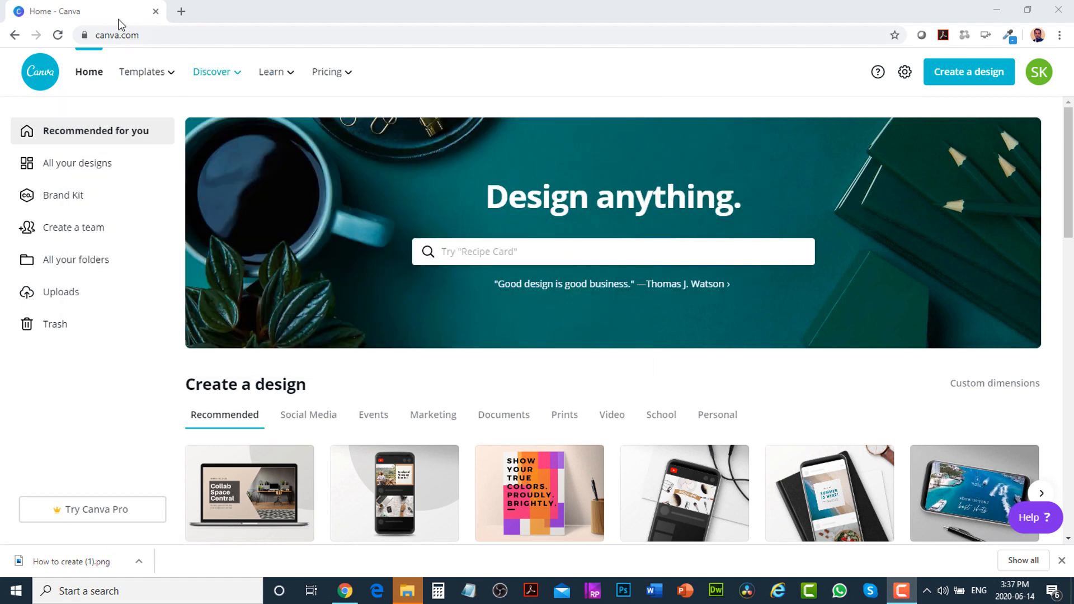
{"action": "left_click", "coordinate": [95, 172]}
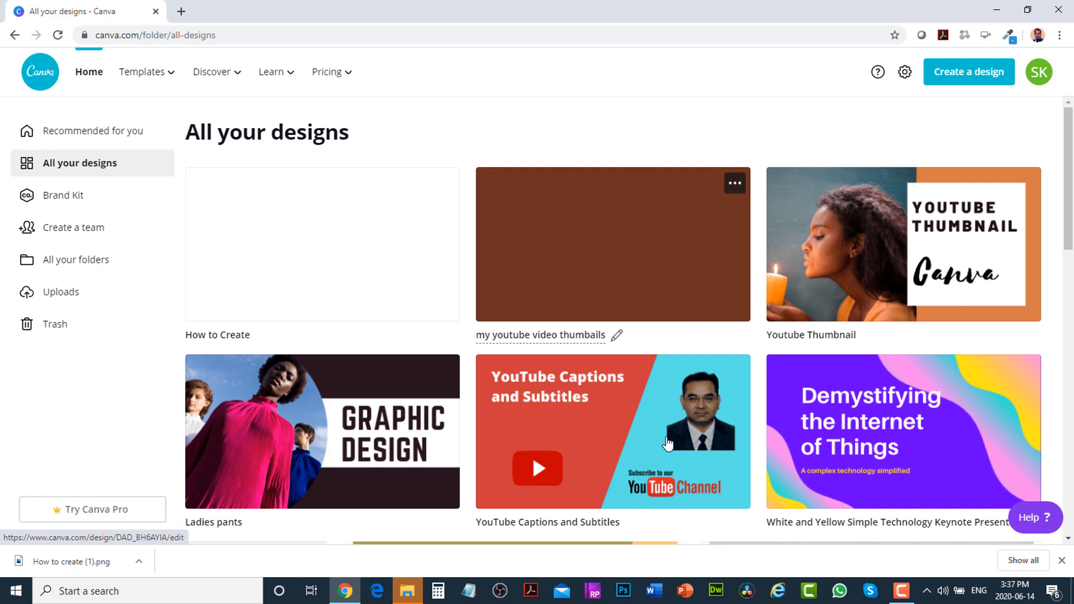
- Review the Brand Kit's logos, colors and fonts, and the uploaded files
{"action": "left_click", "coordinate": [72, 196]}
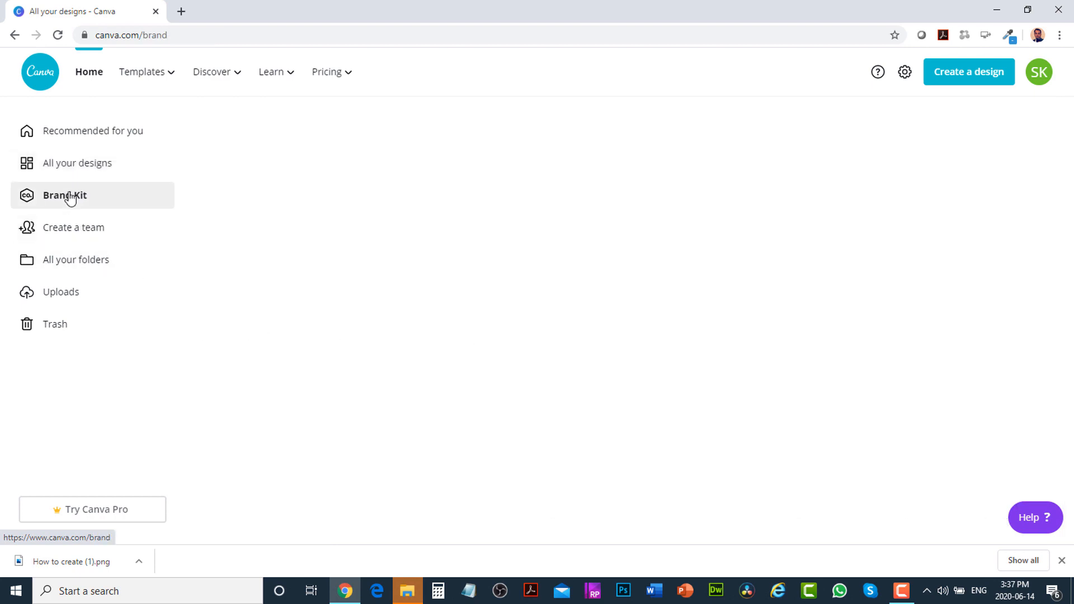
{"action": "scroll", "coordinate": [420, 268], "scroll_direction": "down", "scroll_amount": 3}
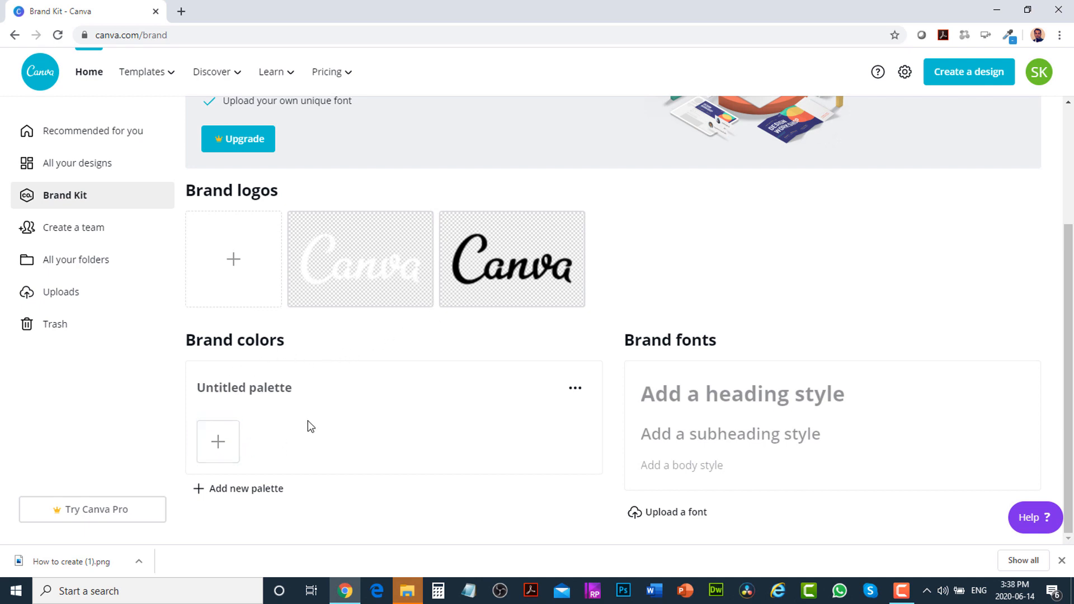
{"action": "scroll", "coordinate": [330, 424], "scroll_direction": "up", "scroll_amount": 1}
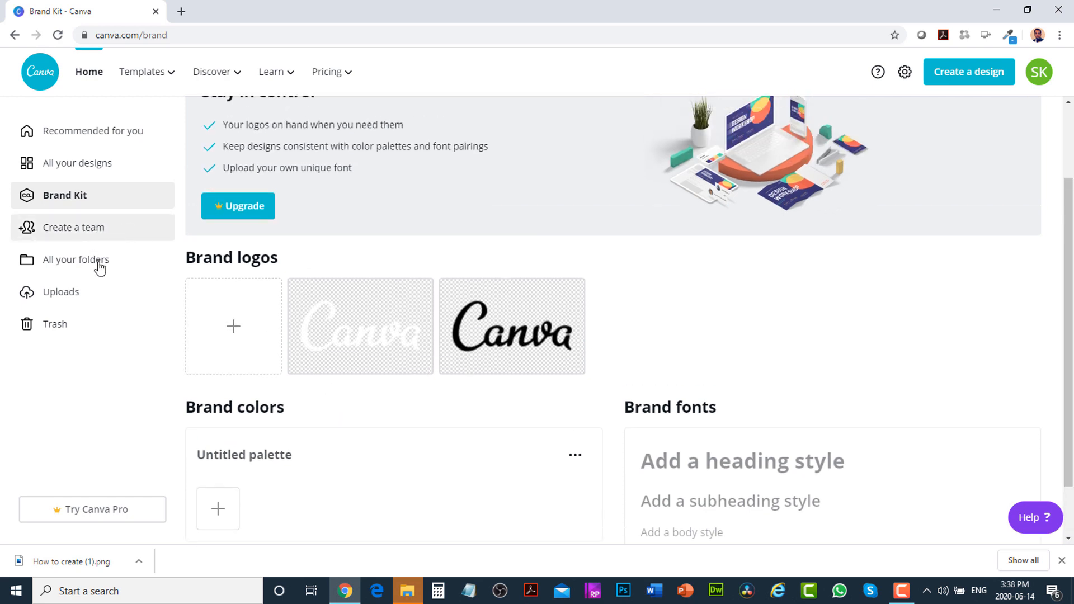
{"action": "left_click", "coordinate": [67, 300]}
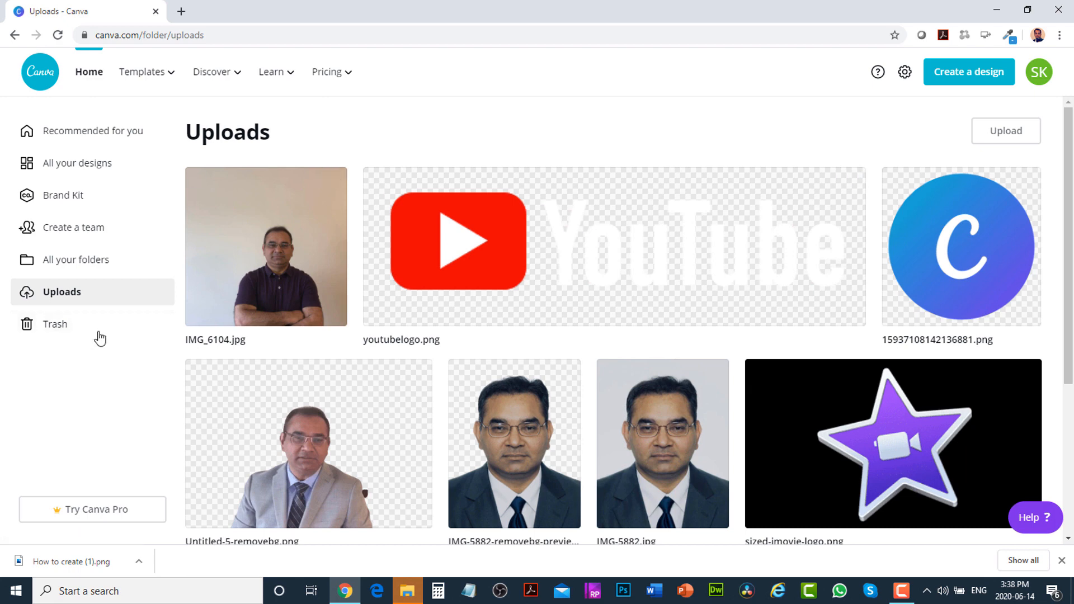
- Return to the home page and browse its recommended design types and template categories
{"action": "left_click", "coordinate": [1062, 561]}
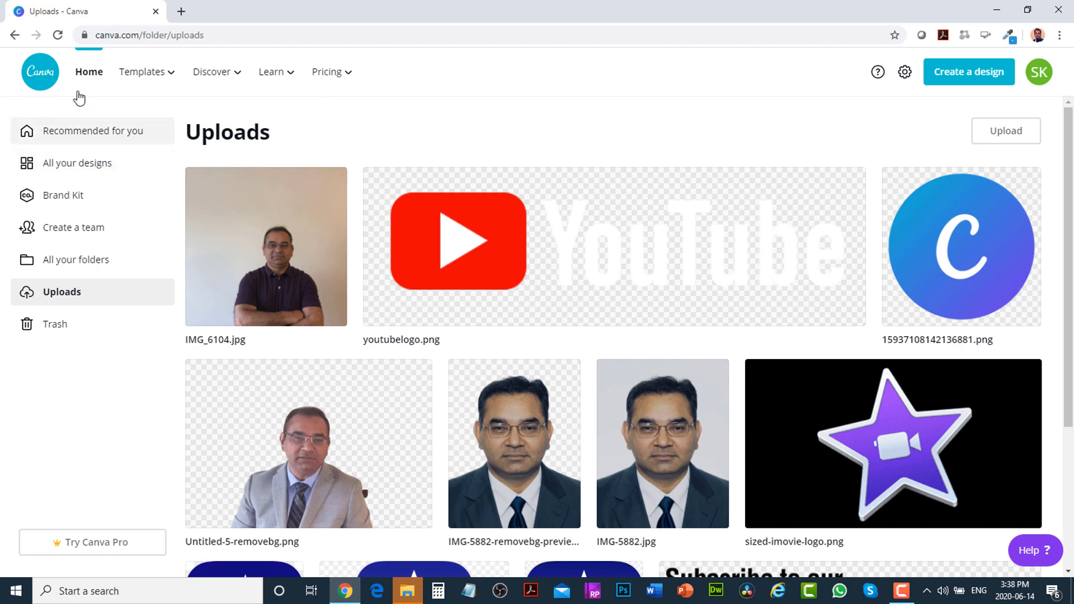
{"action": "left_click", "coordinate": [88, 72]}
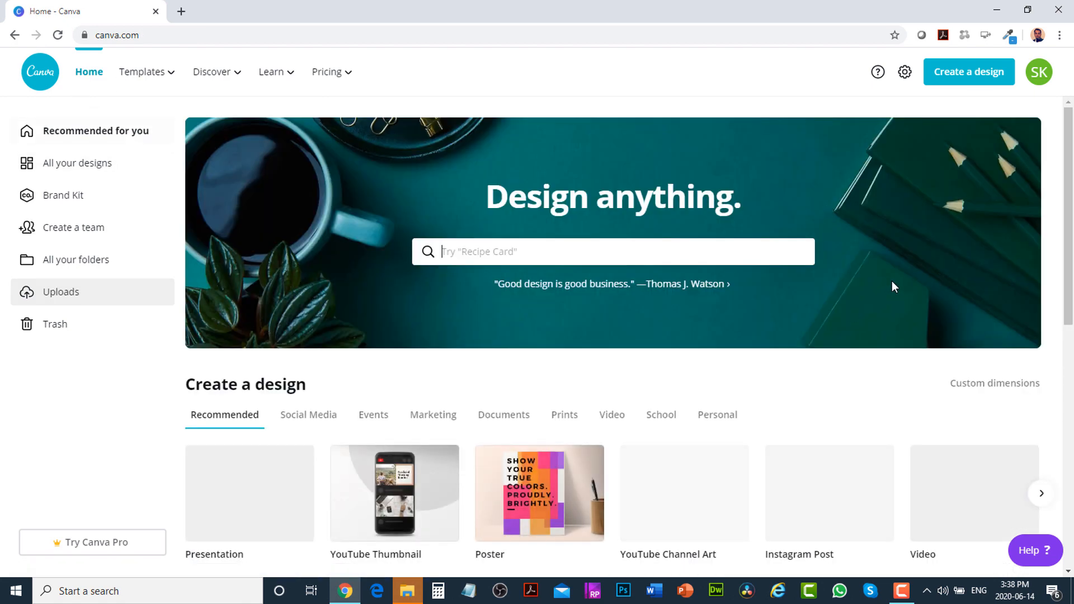
{"action": "scroll", "coordinate": [867, 275], "scroll_direction": "down", "scroll_amount": 1}
{"action": "scroll", "coordinate": [869, 275], "scroll_direction": "down", "scroll_amount": 2}
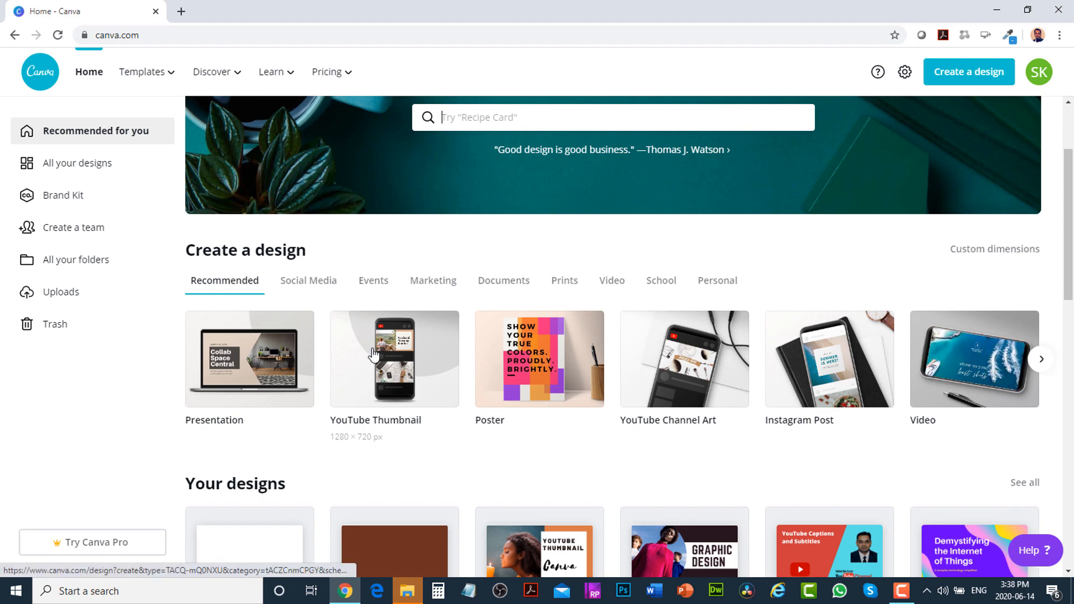
{"action": "scroll", "coordinate": [407, 360], "scroll_direction": "down", "scroll_amount": 1}
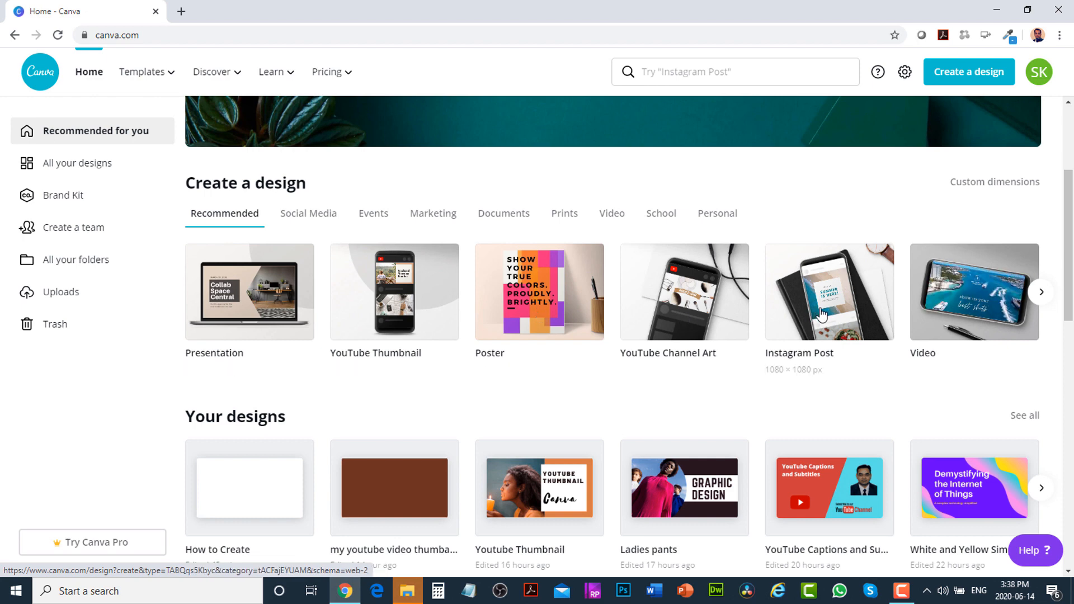
{"action": "scroll", "coordinate": [750, 333], "scroll_direction": "down", "scroll_amount": 6}
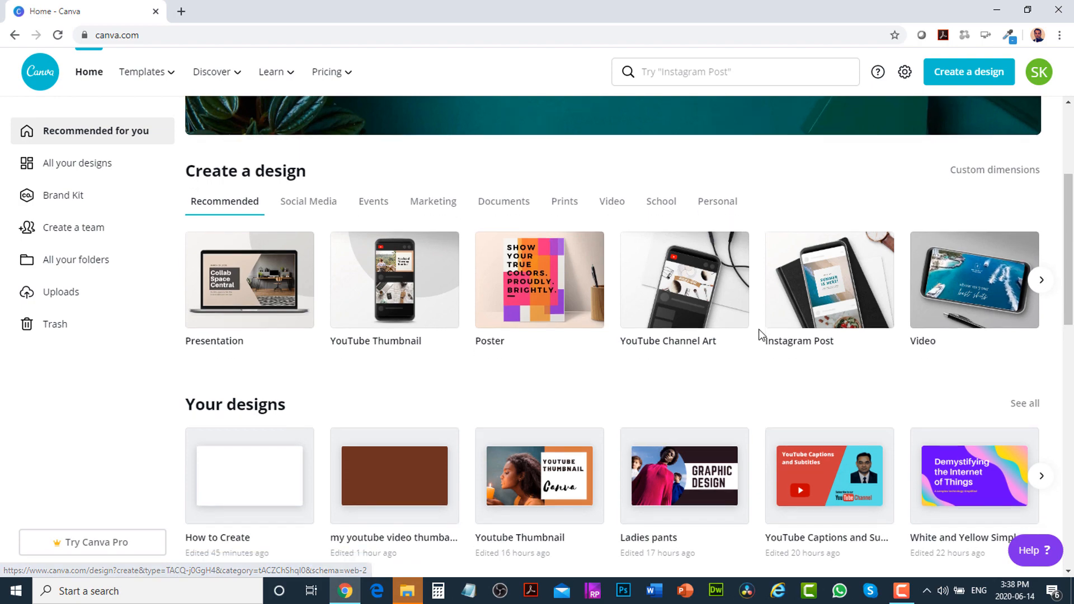
{"action": "scroll", "coordinate": [677, 345], "scroll_direction": "down", "scroll_amount": 1}
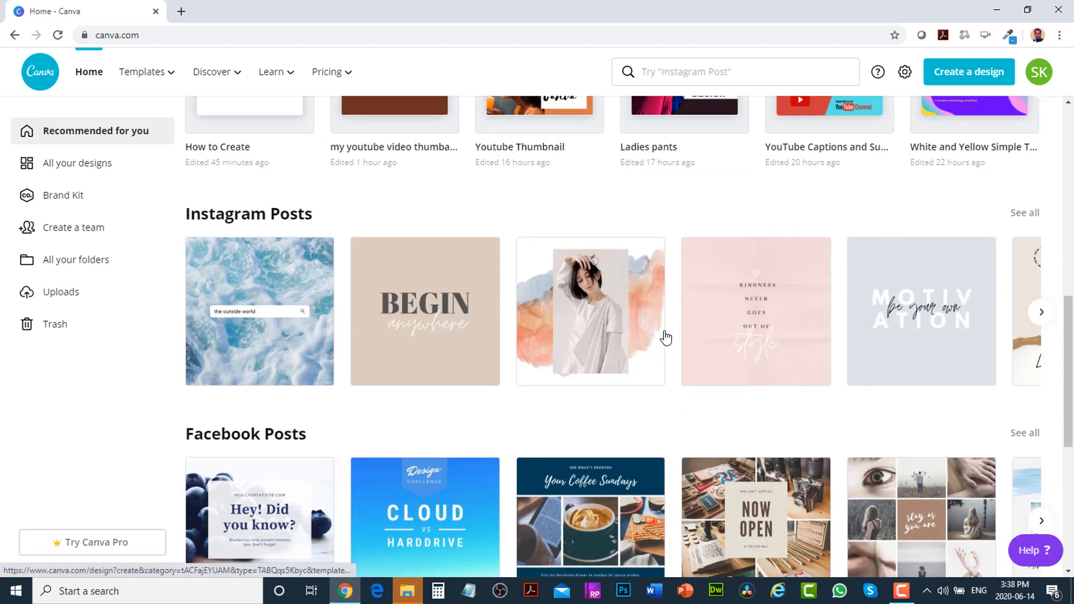
{"action": "scroll", "coordinate": [679, 336], "scroll_direction": "down", "scroll_amount": 10}
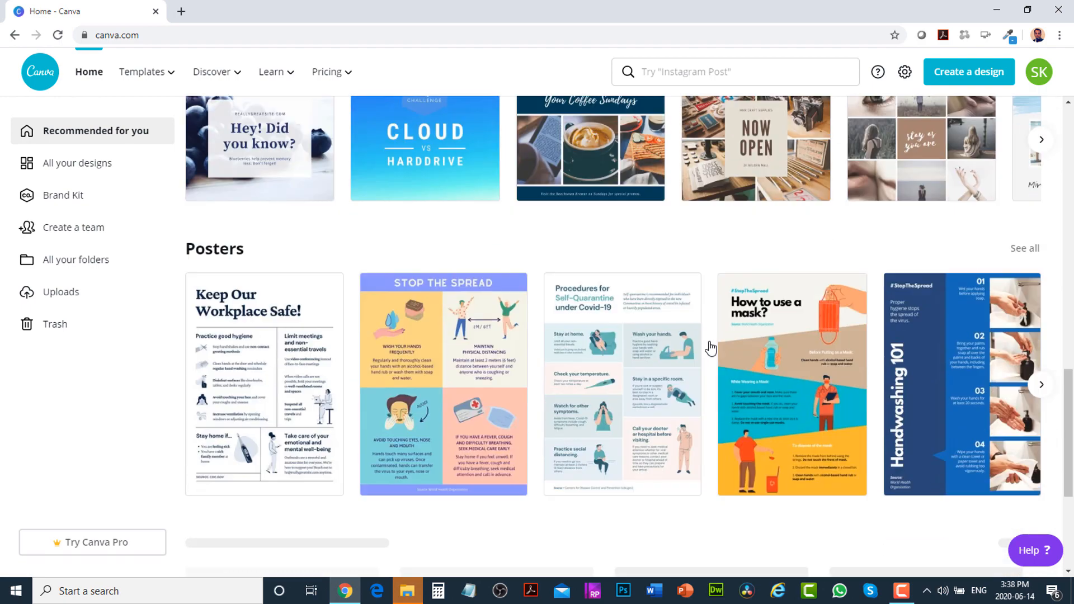
{"action": "scroll", "coordinate": [713, 344], "scroll_direction": "down", "scroll_amount": 1}
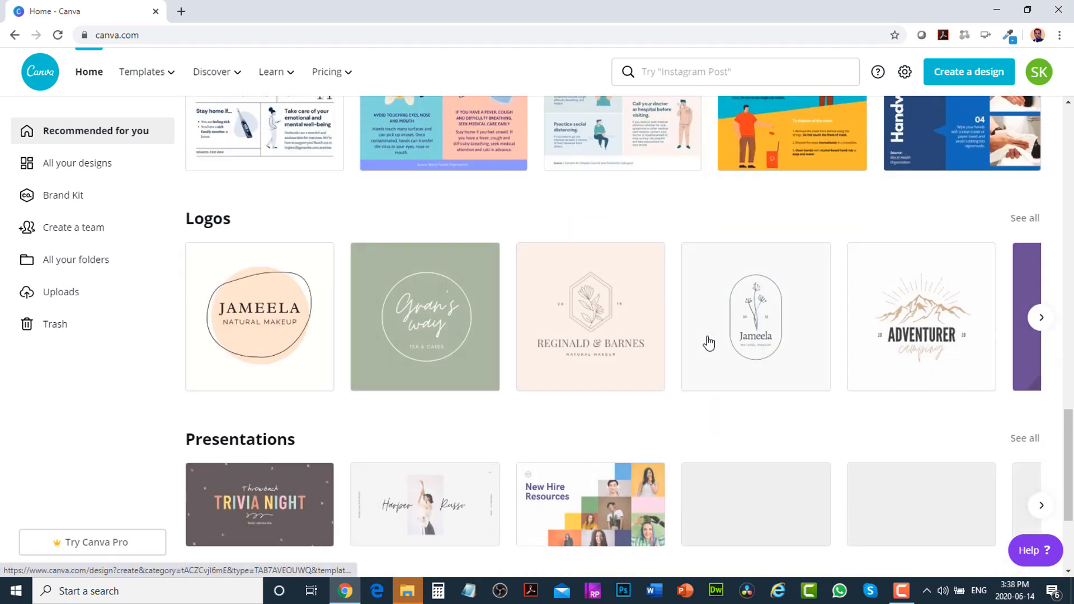
{"action": "scroll", "coordinate": [760, 358], "scroll_direction": "down", "scroll_amount": 4}
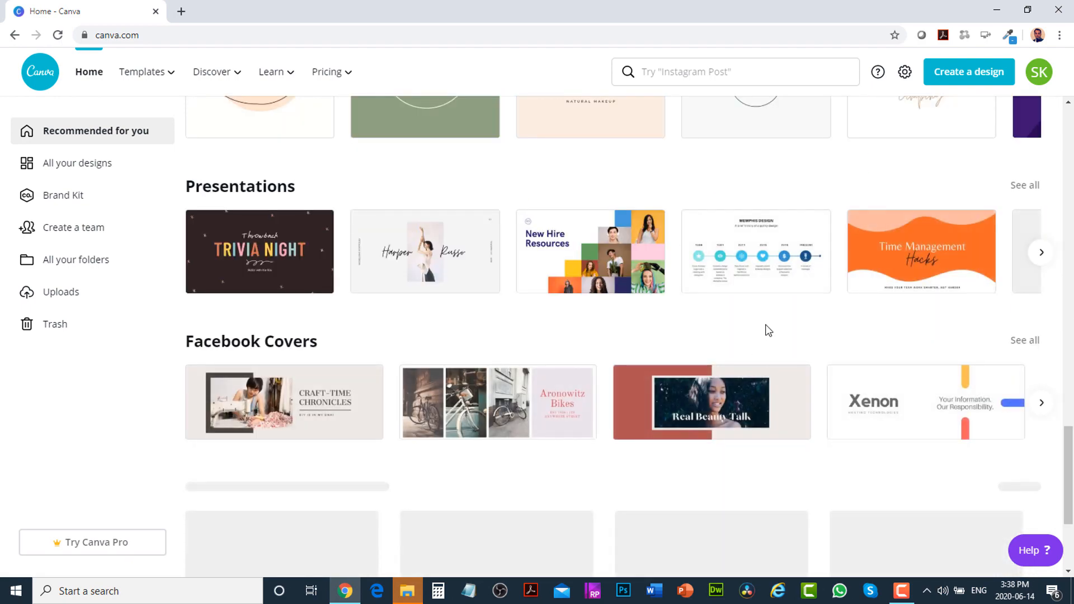
{"action": "scroll", "coordinate": [766, 325], "scroll_direction": "down", "scroll_amount": 1}
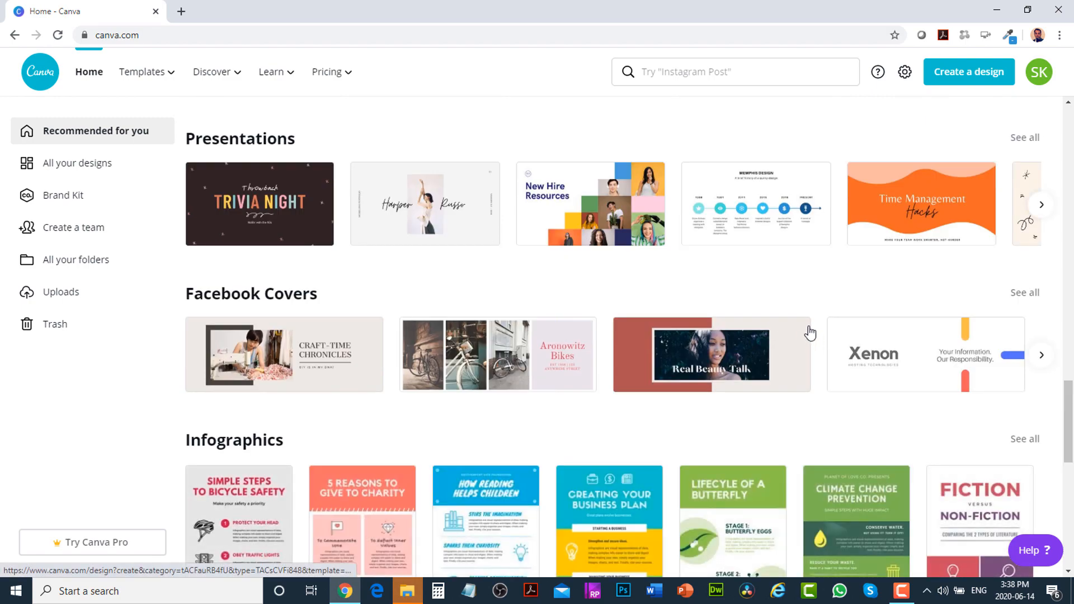
{"action": "scroll", "coordinate": [810, 330], "scroll_direction": "down", "scroll_amount": 3}
{"action": "scroll", "coordinate": [808, 321], "scroll_direction": "down", "scroll_amount": 4}
{"action": "scroll", "coordinate": [807, 323], "scroll_direction": "down", "scroll_amount": 3}
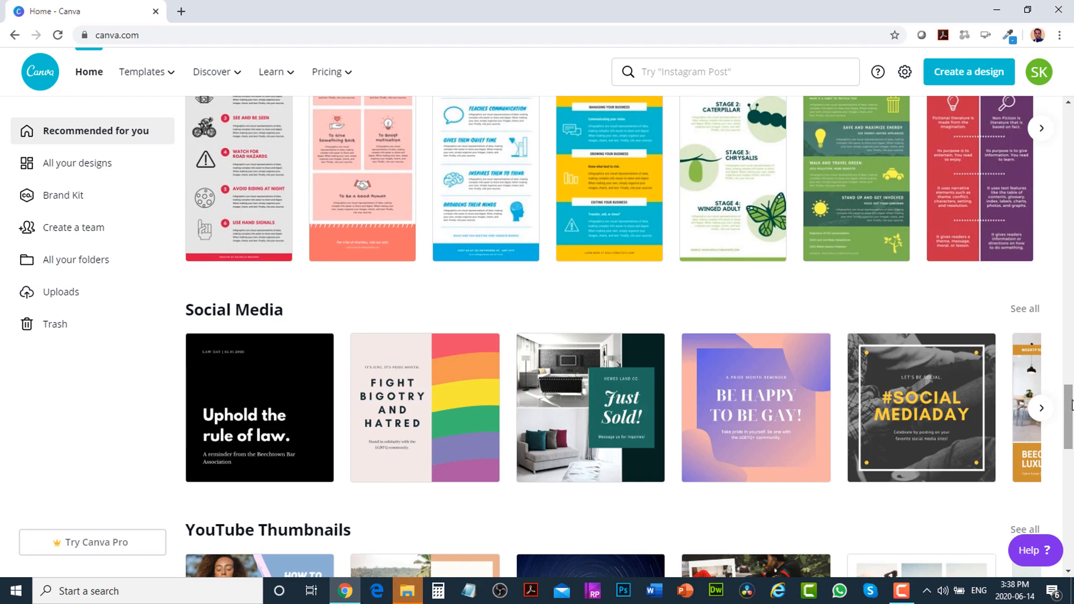
{"action": "scroll", "coordinate": [630, 331], "scroll_direction": "down", "scroll_amount": 15}
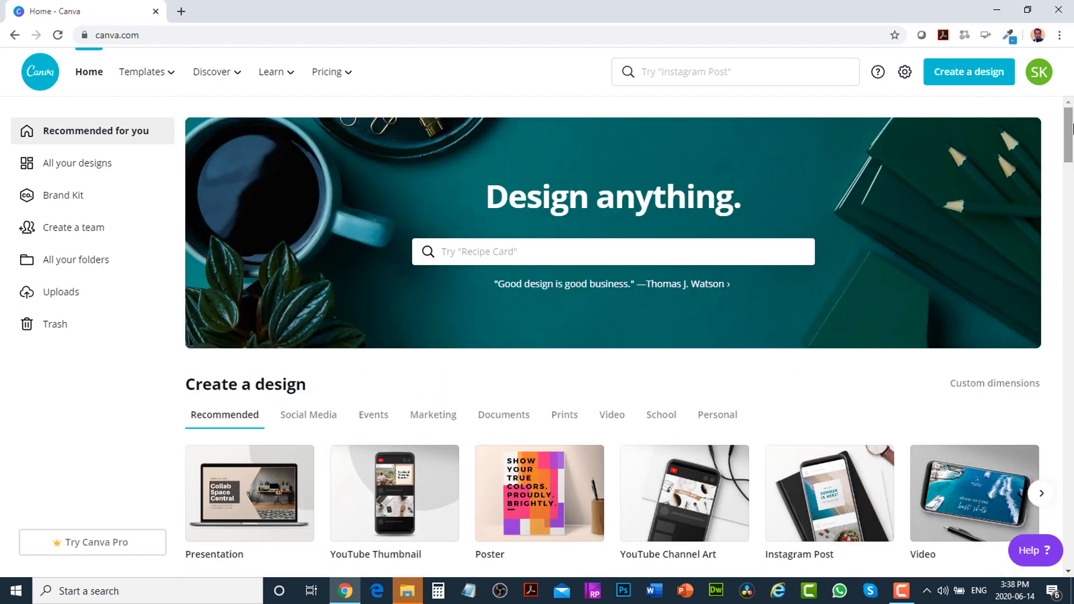
{"action": "left_click_drag", "start_coordinate": [1069, 498], "coordinate": [1071, 123]}
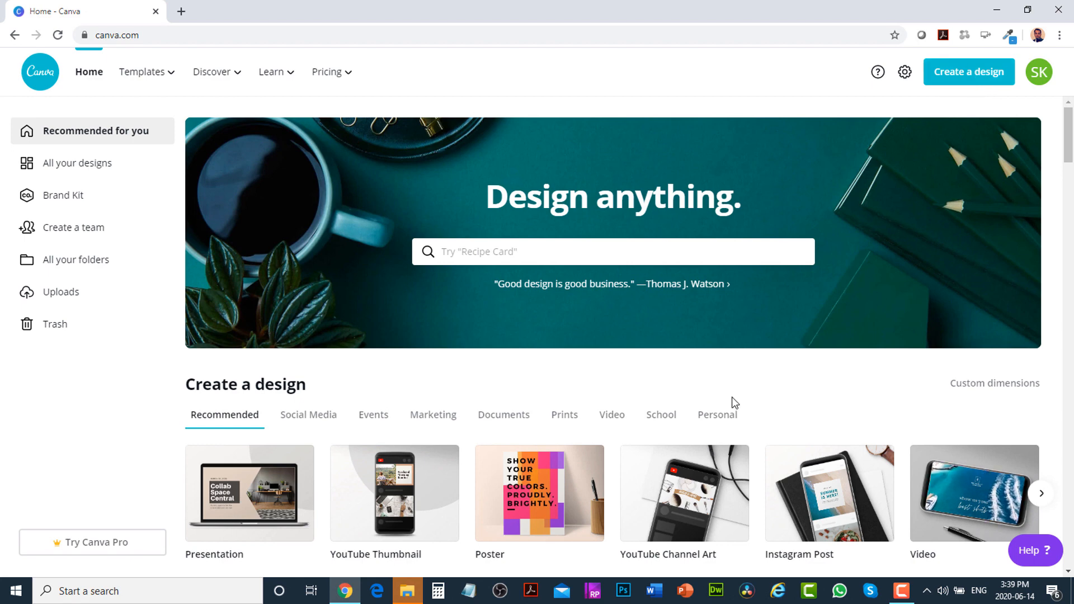
{"action": "scroll", "coordinate": [734, 402], "scroll_direction": "down", "scroll_amount": 3}
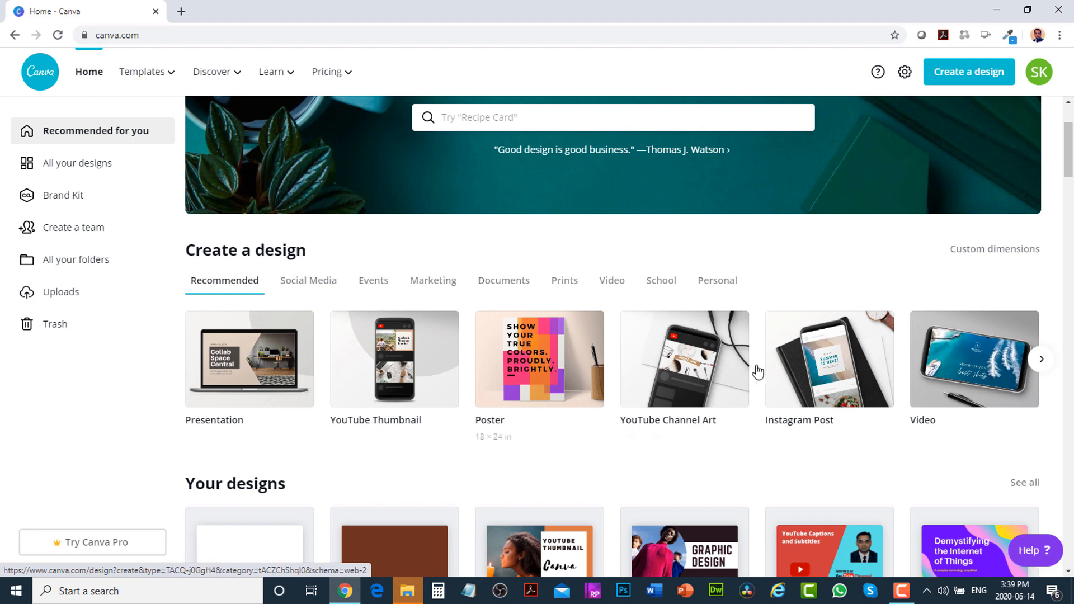
{"action": "scroll", "coordinate": [901, 226], "scroll_direction": "up", "scroll_amount": 3}
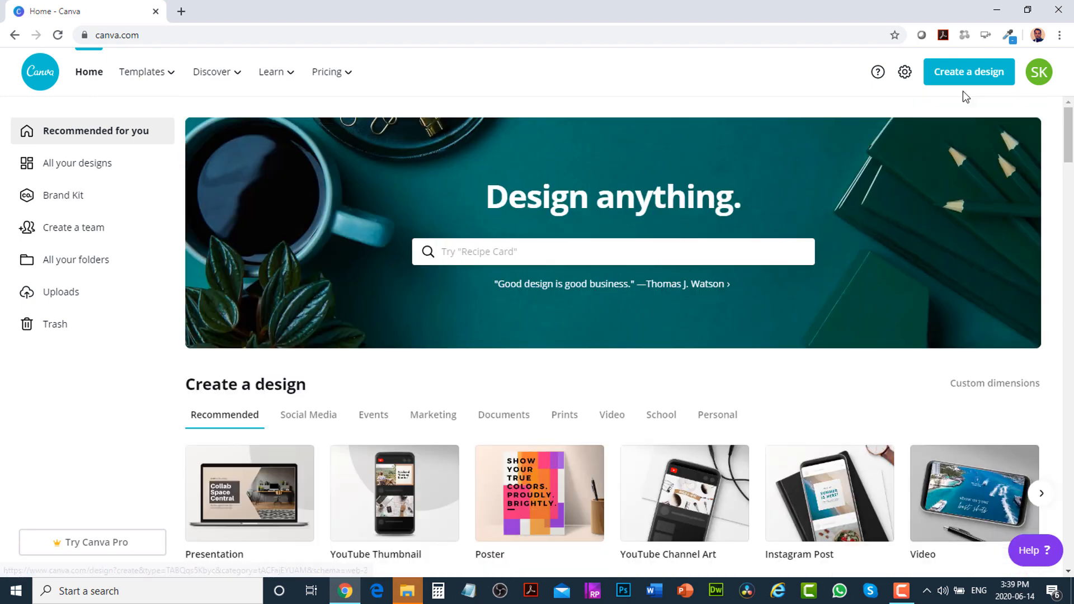
- Start a new design and look through the suggested design formats
{"action": "left_click", "coordinate": [971, 79]}
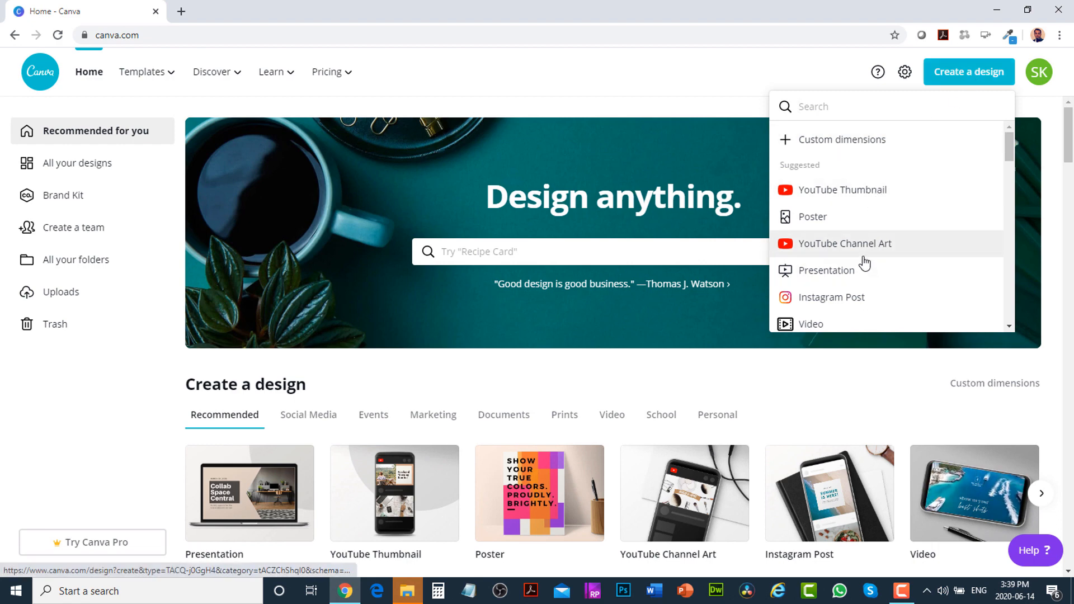
{"action": "scroll", "coordinate": [865, 264], "scroll_direction": "down", "scroll_amount": 1}
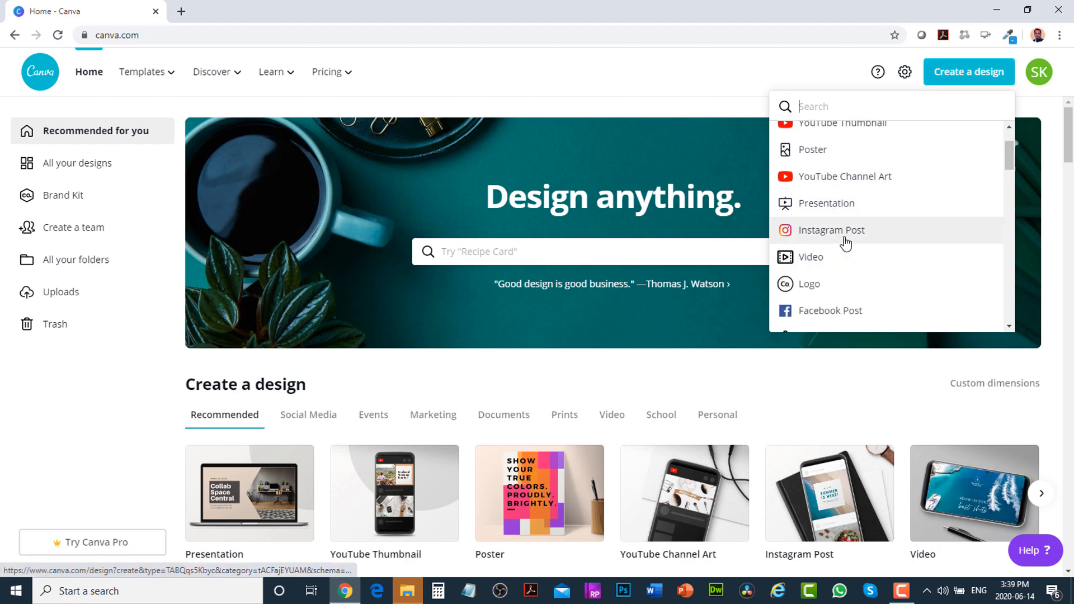
{"action": "scroll", "coordinate": [862, 260], "scroll_direction": "down", "scroll_amount": 2}
{"action": "scroll", "coordinate": [863, 264], "scroll_direction": "down", "scroll_amount": 1}
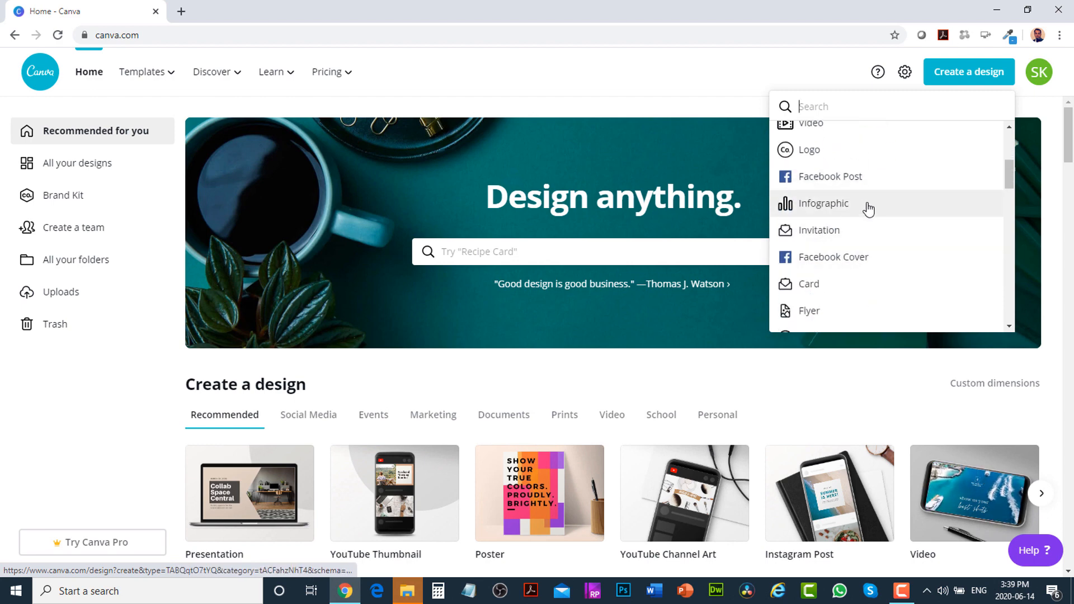
{"action": "scroll", "coordinate": [917, 205], "scroll_direction": "up", "scroll_amount": 3}
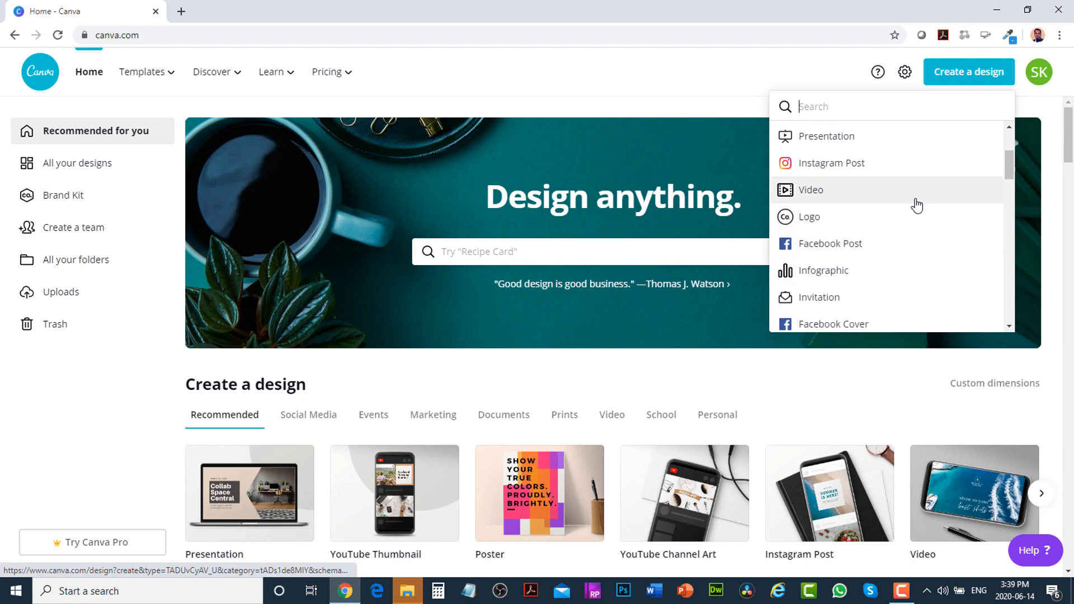
{"action": "scroll", "coordinate": [915, 203], "scroll_direction": "up", "scroll_amount": 2}
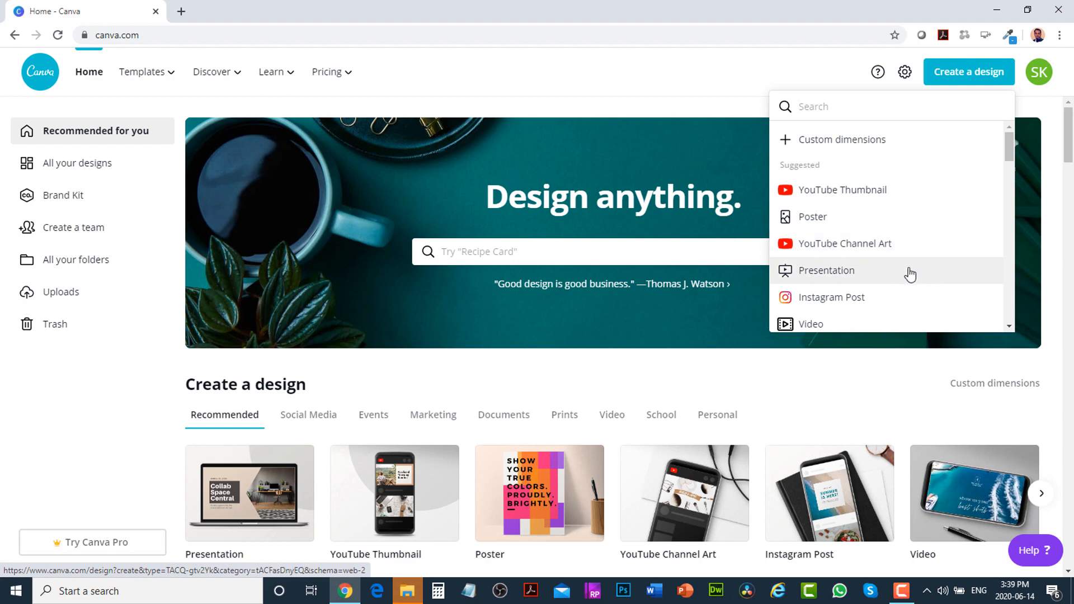
{"action": "scroll", "coordinate": [910, 274], "scroll_direction": "down", "scroll_amount": 2}
{"action": "scroll", "coordinate": [913, 252], "scroll_direction": "down", "scroll_amount": 1}
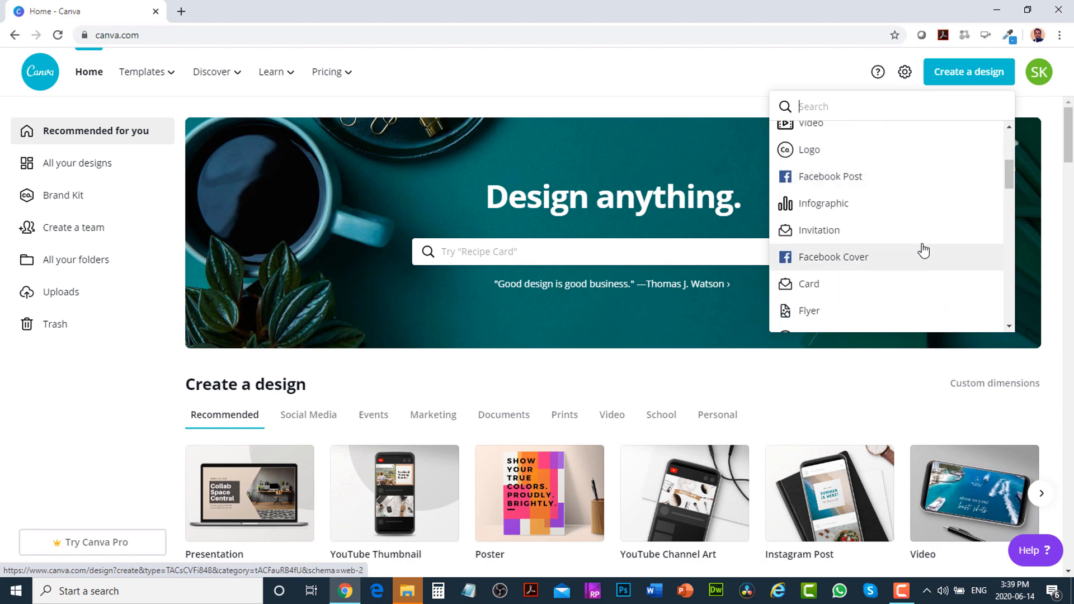
{"action": "scroll", "coordinate": [923, 240], "scroll_direction": "down", "scroll_amount": 3}
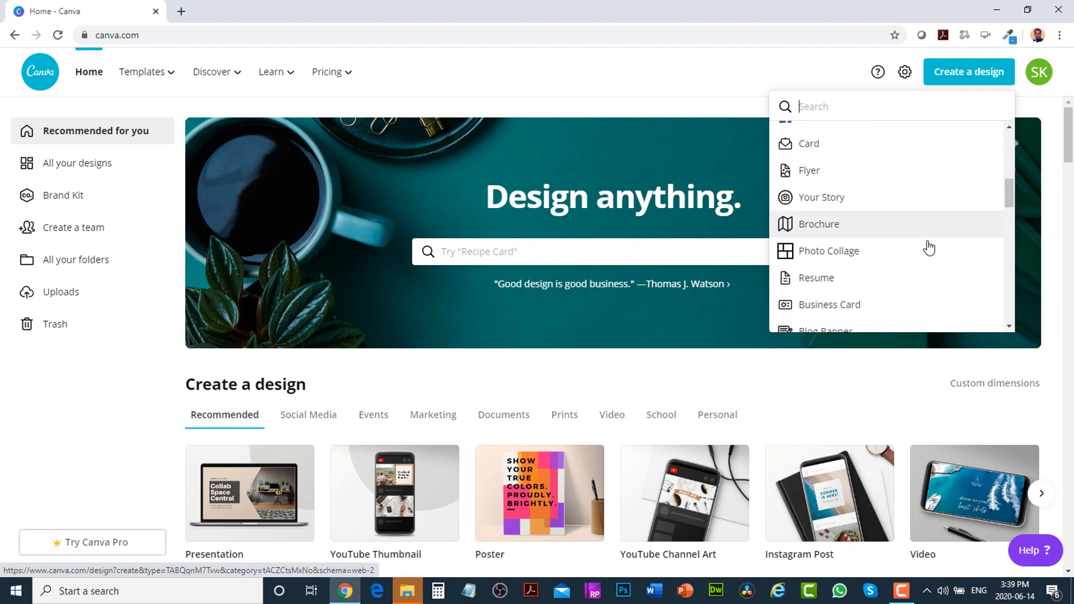
{"action": "scroll", "coordinate": [928, 248], "scroll_direction": "down", "scroll_amount": 2}
{"action": "scroll", "coordinate": [925, 246], "scroll_direction": "up", "scroll_amount": 8}
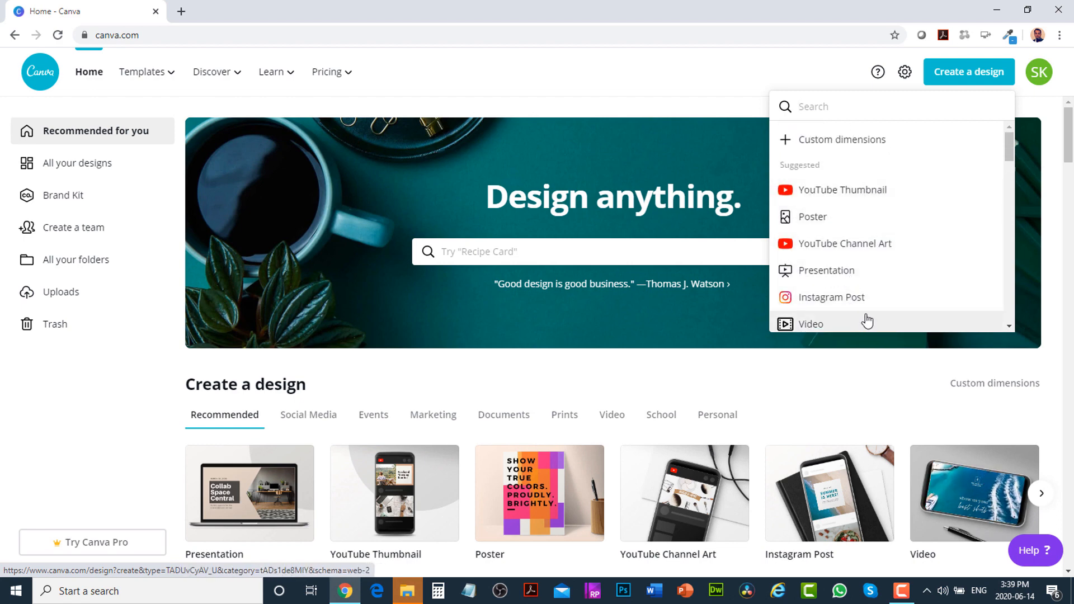
{"action": "scroll", "coordinate": [864, 316], "scroll_direction": "down", "scroll_amount": 1}
{"action": "scroll", "coordinate": [867, 310], "scroll_direction": "up", "scroll_amount": 1}
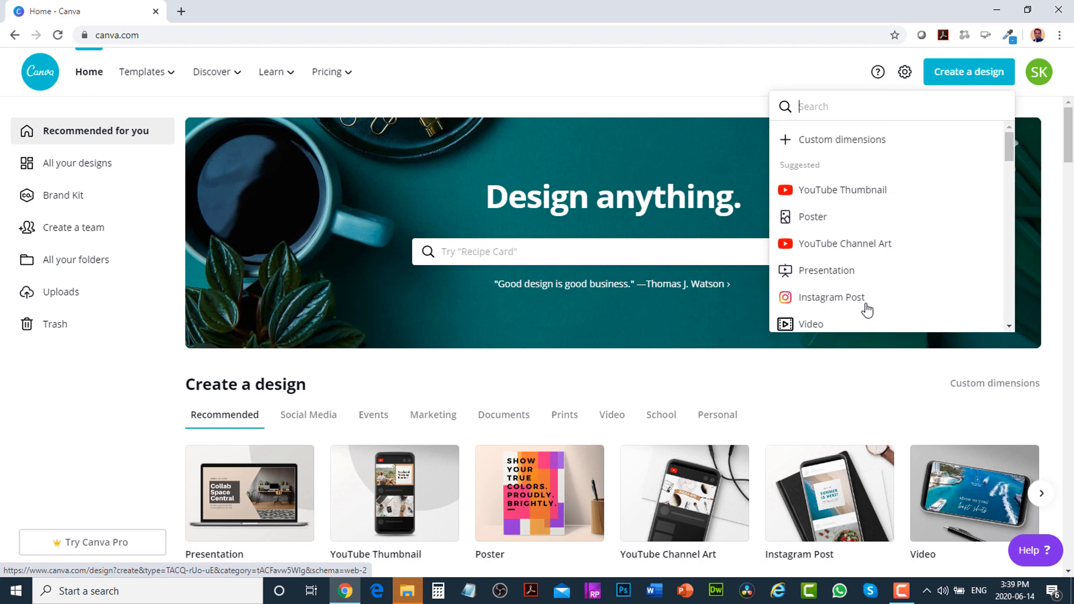
- Create a blank design with custom dimensions of 1280 × 720 px
{"action": "left_click", "coordinate": [874, 149]}
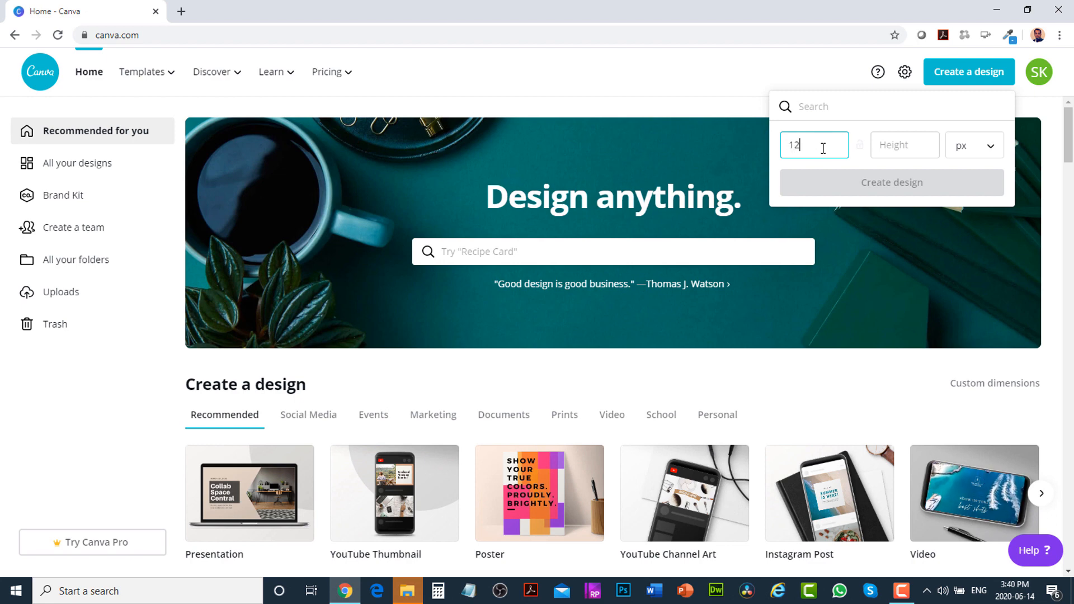
{"action": "left_click", "coordinate": [915, 144]}
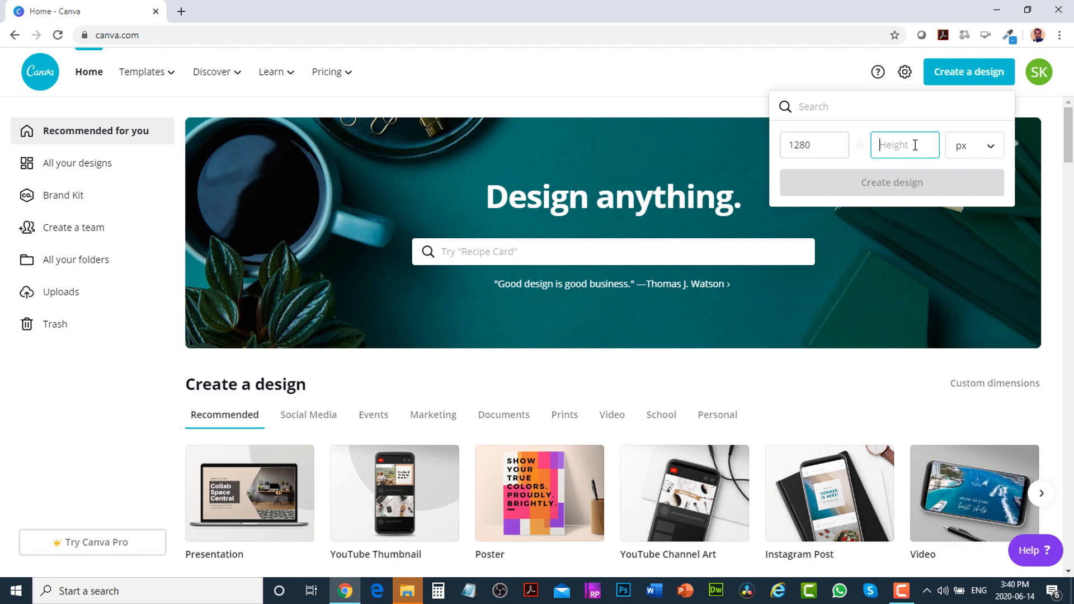
{"action": "type", "text": "720"}
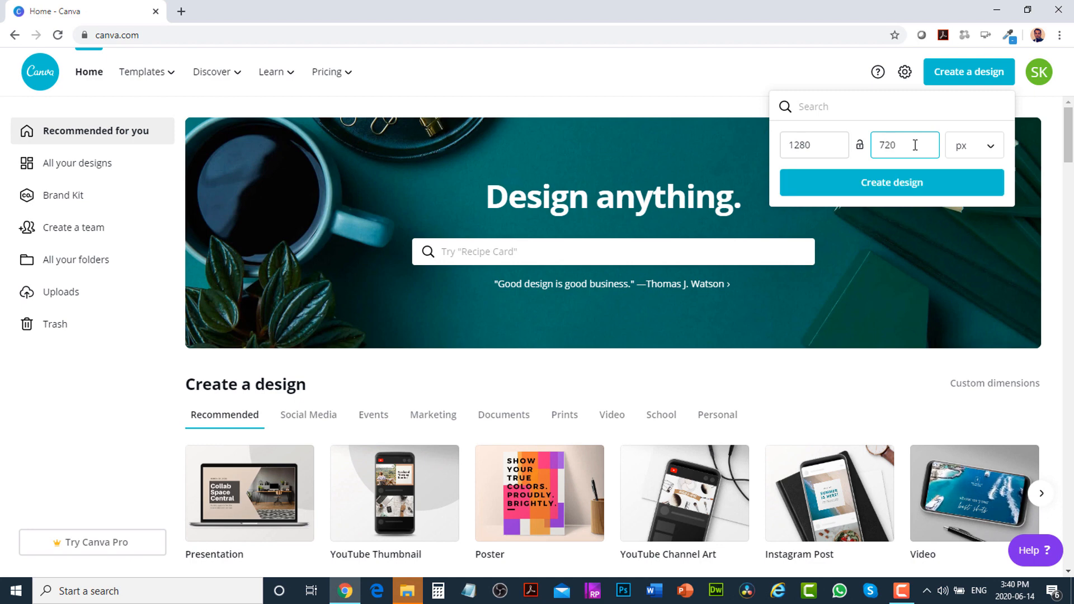
{"action": "left_click", "coordinate": [943, 193]}
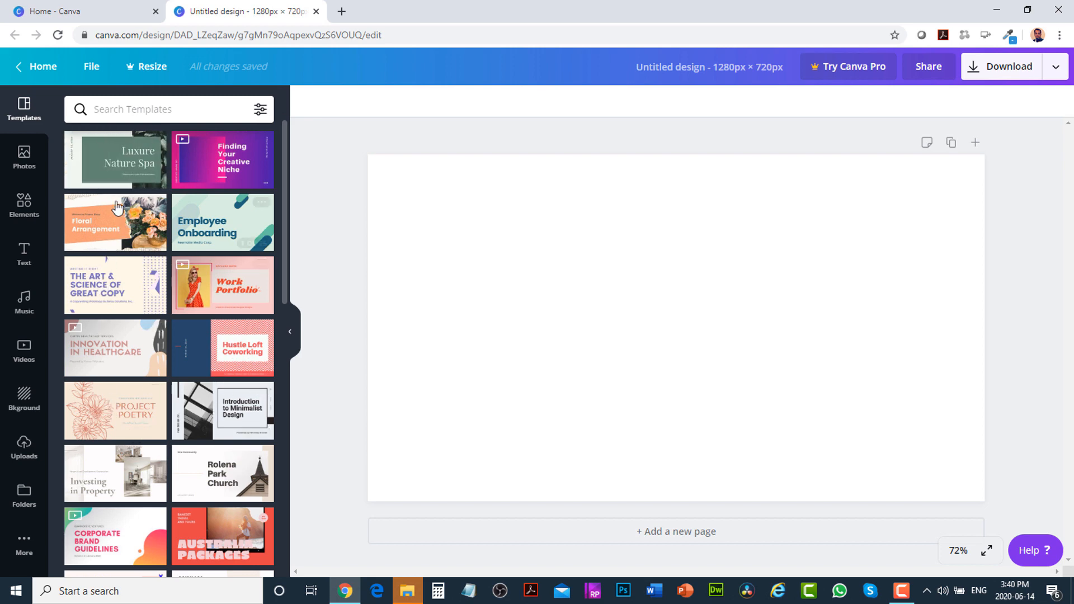
- Look over the stock photo collection and the previously uploaded images
{"action": "left_click", "coordinate": [25, 160]}
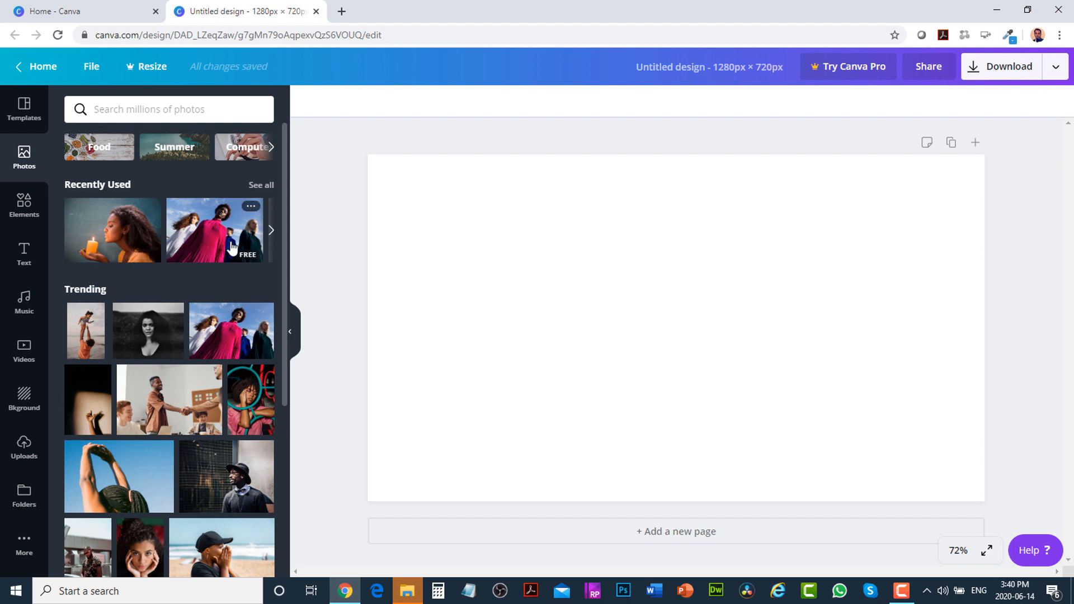
{"action": "scroll", "coordinate": [219, 266], "scroll_direction": "down", "scroll_amount": 3}
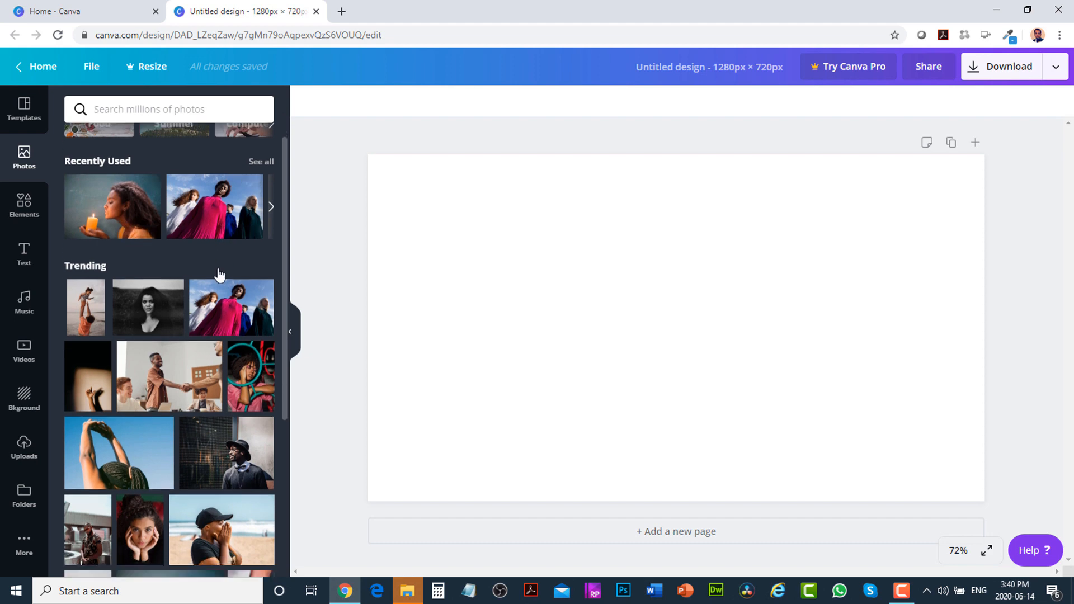
{"action": "scroll", "coordinate": [218, 272], "scroll_direction": "up", "scroll_amount": 3}
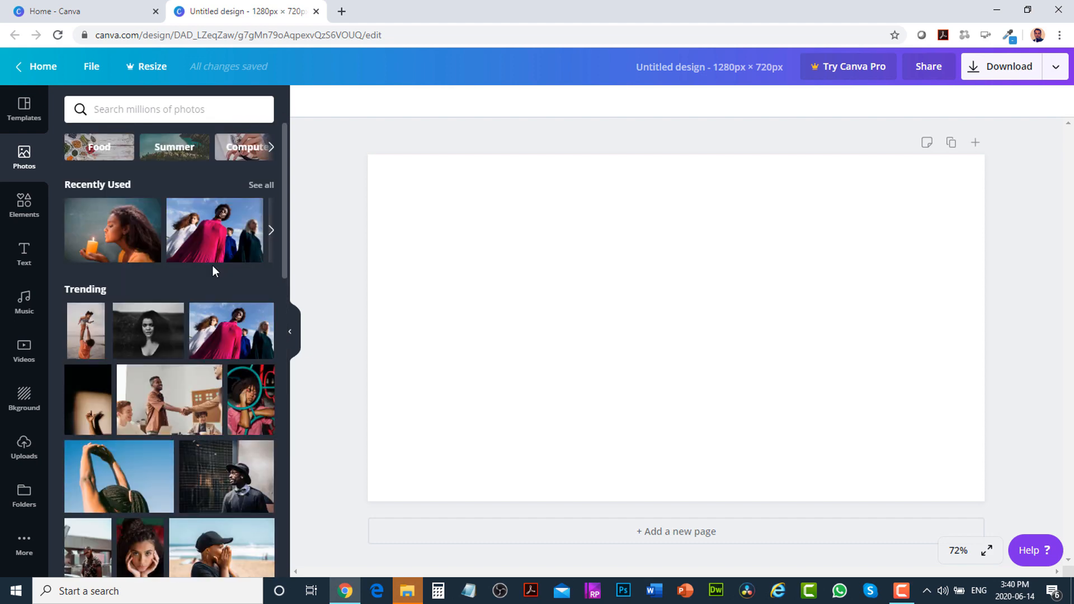
{"action": "left_click", "coordinate": [29, 456]}
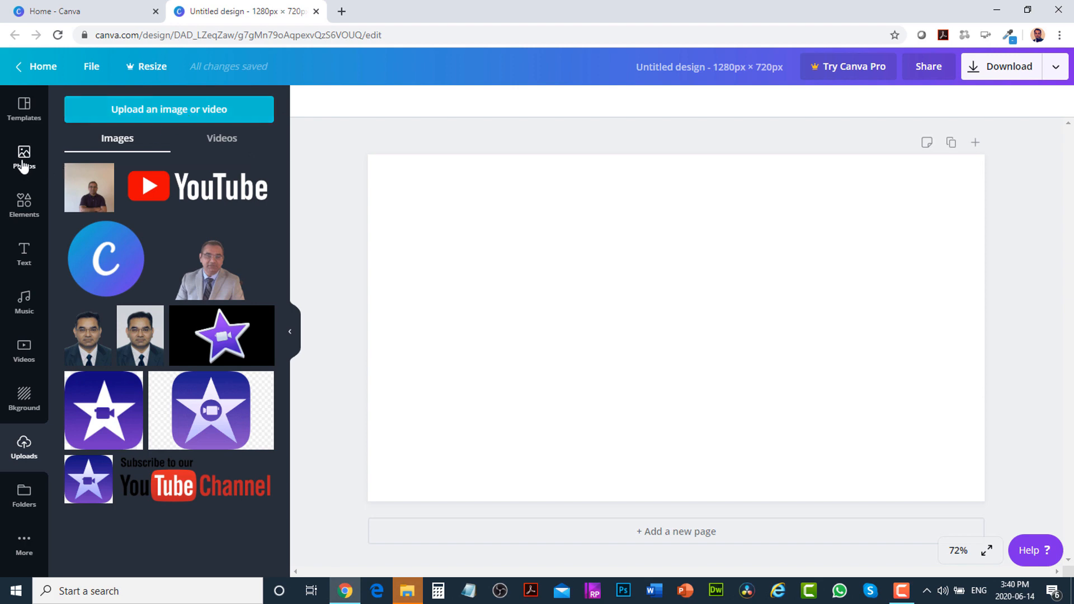
{"action": "left_click", "coordinate": [22, 165]}
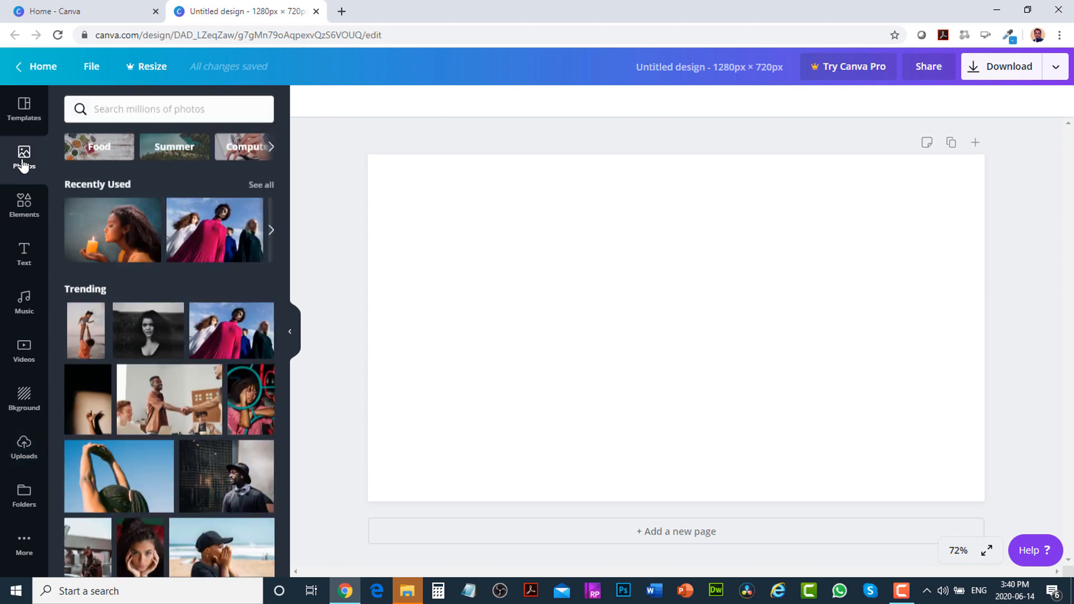
- Browse the element categories, including grids, shapes, frames, stickers, charts and gradients
{"action": "left_click", "coordinate": [26, 211]}
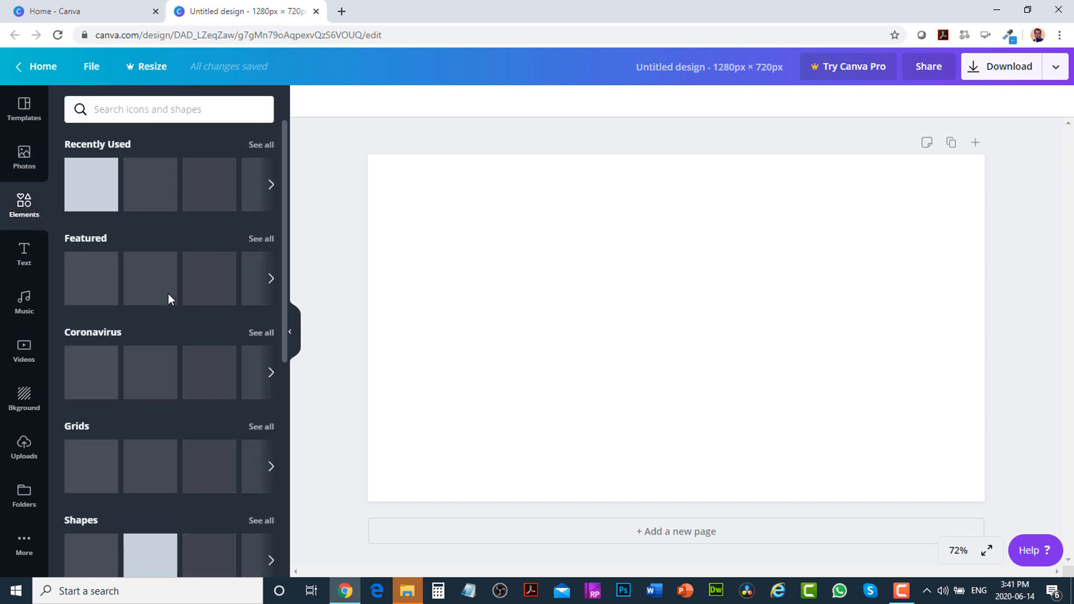
{"action": "scroll", "coordinate": [134, 330], "scroll_direction": "down", "scroll_amount": 3}
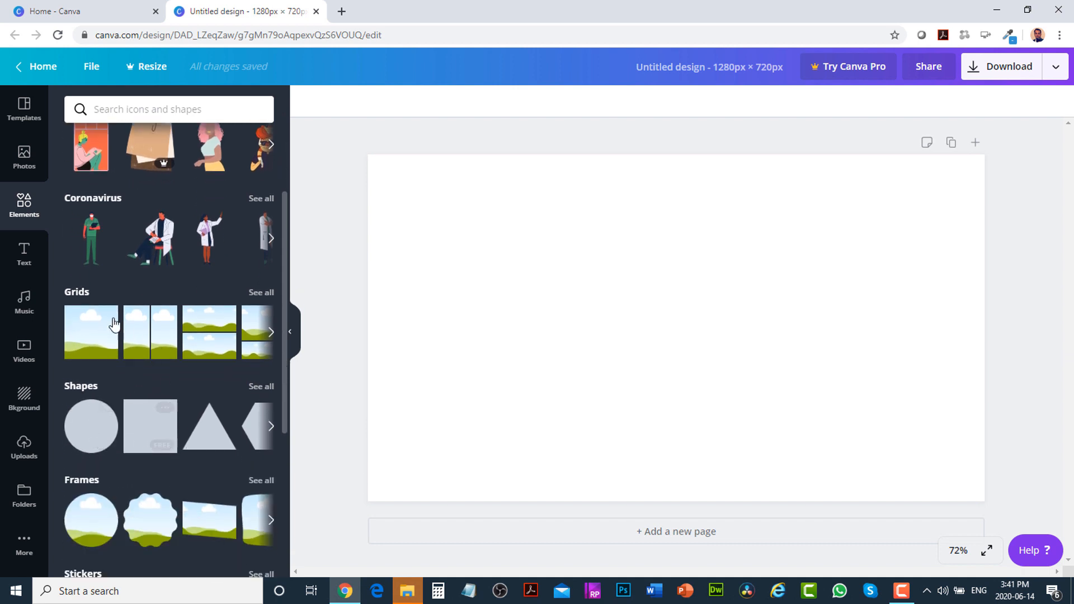
{"action": "scroll", "coordinate": [206, 340], "scroll_direction": "down", "scroll_amount": 1}
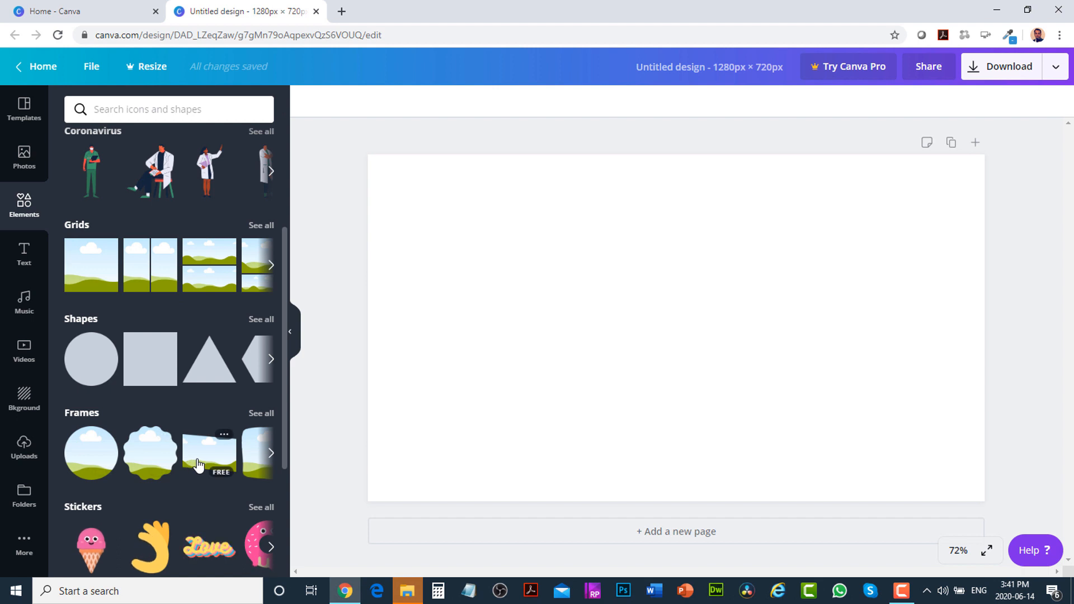
{"action": "scroll", "coordinate": [178, 465], "scroll_direction": "down", "scroll_amount": 3}
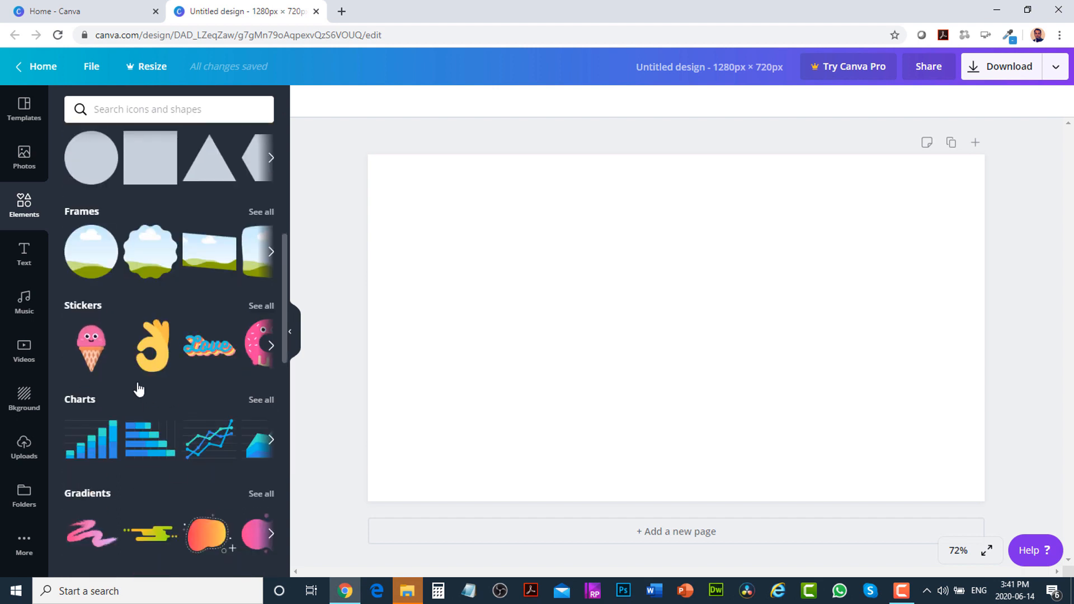
{"action": "scroll", "coordinate": [134, 296], "scroll_direction": "up", "scroll_amount": 3}
{"action": "scroll", "coordinate": [159, 284], "scroll_direction": "up", "scroll_amount": 1}
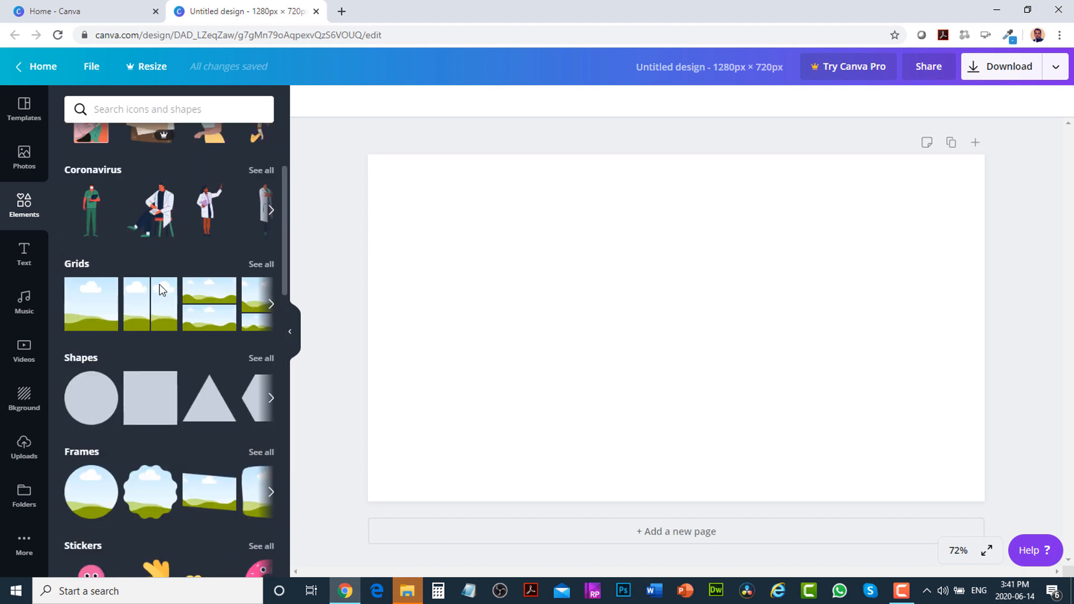
- Review the heading, subheading and body text options and the ready-made text combinations
{"action": "left_click", "coordinate": [28, 268]}
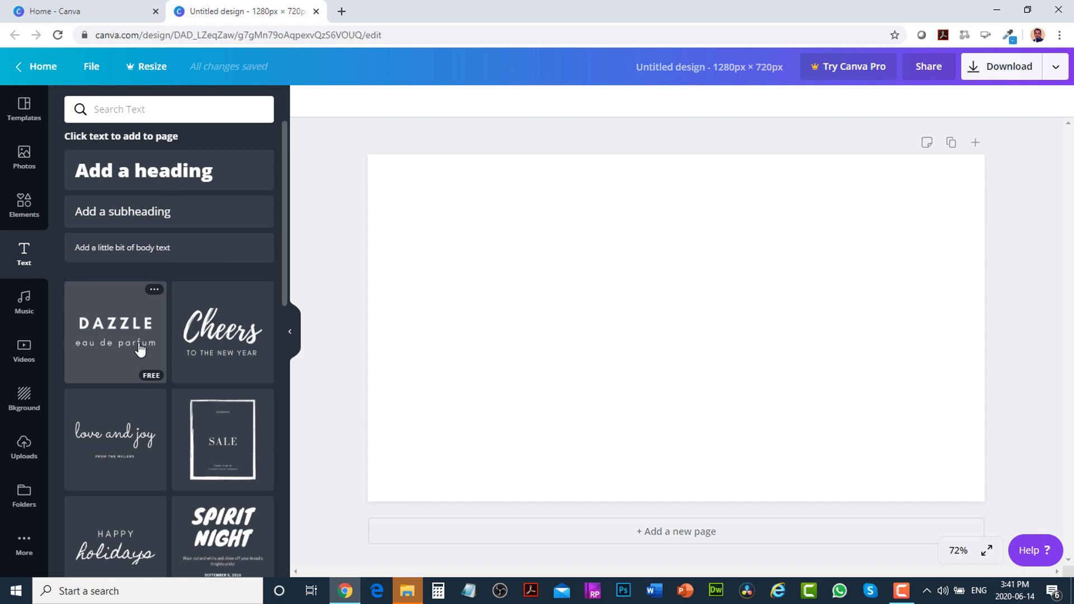
{"action": "scroll", "coordinate": [112, 352], "scroll_direction": "down", "scroll_amount": 1}
{"action": "scroll", "coordinate": [103, 444], "scroll_direction": "down", "scroll_amount": 5}
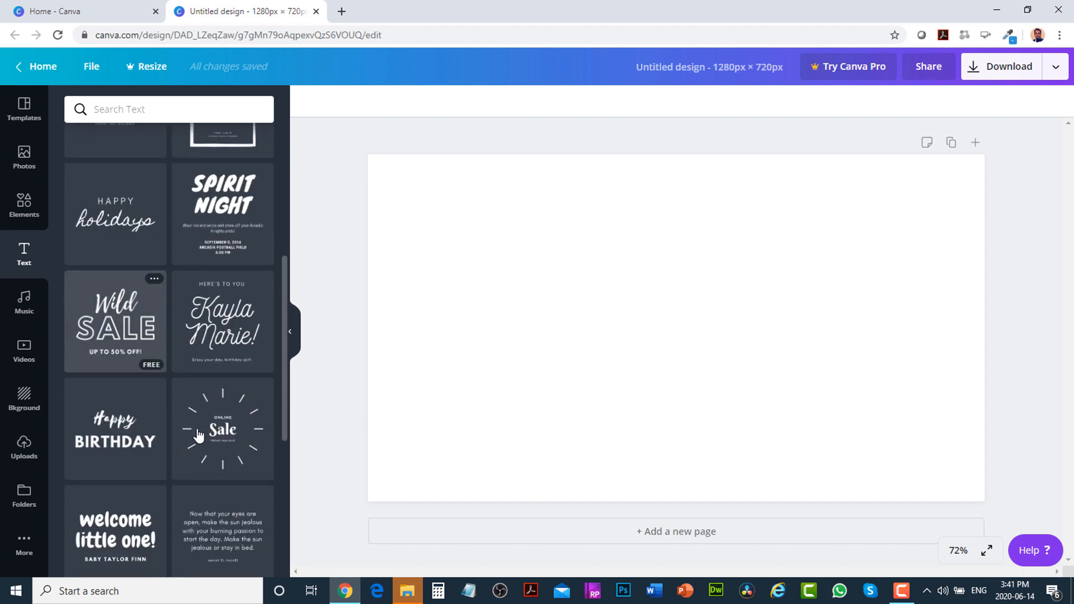
{"action": "scroll", "coordinate": [201, 431], "scroll_direction": "down", "scroll_amount": 2}
{"action": "scroll", "coordinate": [200, 430], "scroll_direction": "up", "scroll_amount": 9}
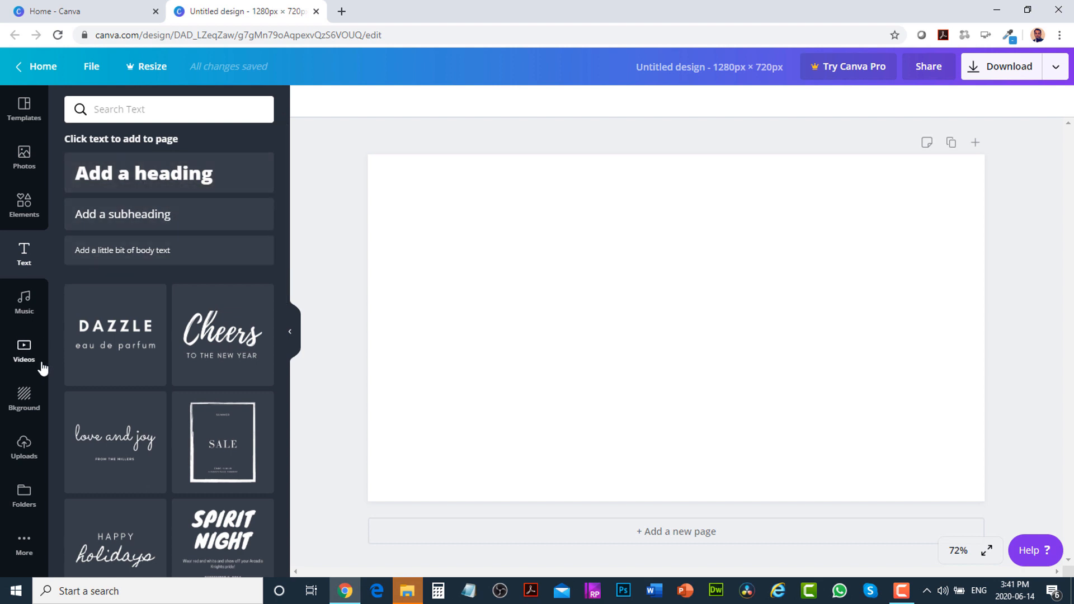
- Look through the available backgrounds, and revisit the uploaded images
{"action": "left_click", "coordinate": [29, 412]}
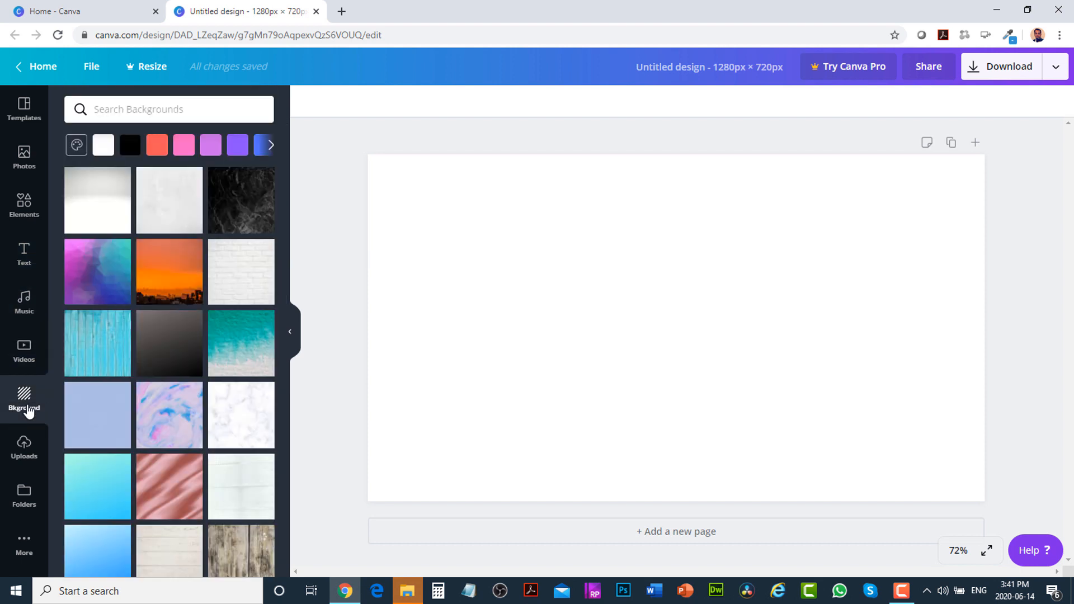
{"action": "scroll", "coordinate": [229, 341], "scroll_direction": "down", "scroll_amount": 3}
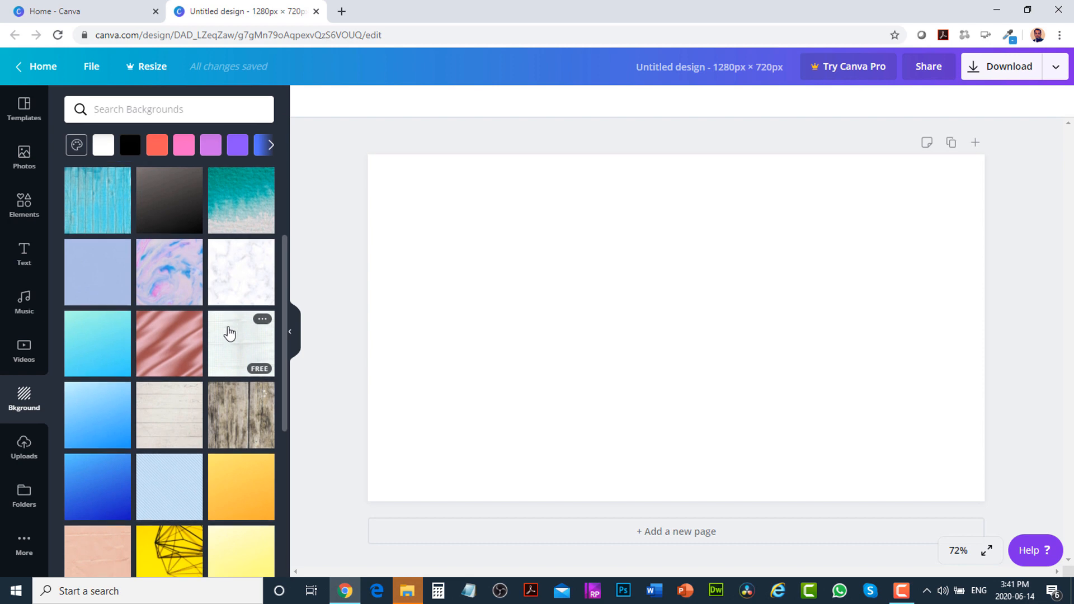
{"action": "scroll", "coordinate": [227, 330], "scroll_direction": "down", "scroll_amount": 4}
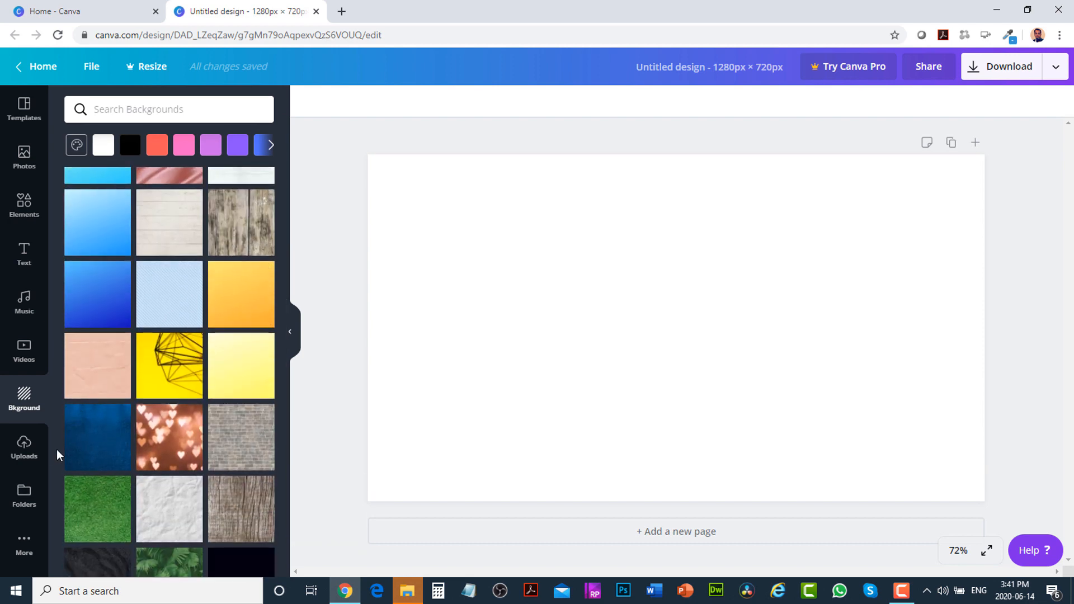
{"action": "left_click", "coordinate": [24, 447]}
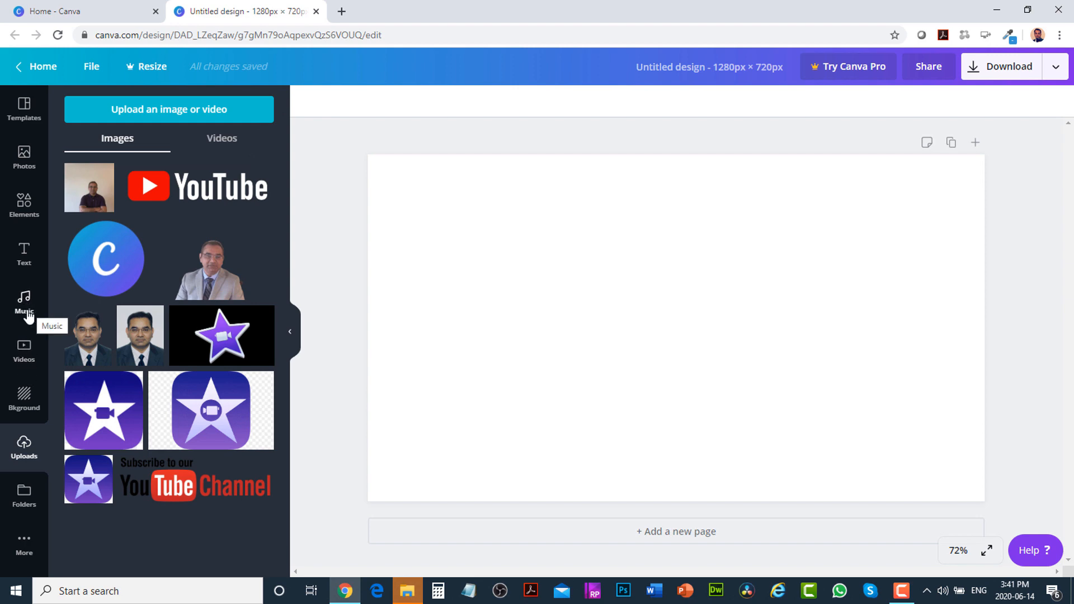
- Browse the ready-made templates offered for the blank design
{"action": "left_click", "coordinate": [23, 121]}
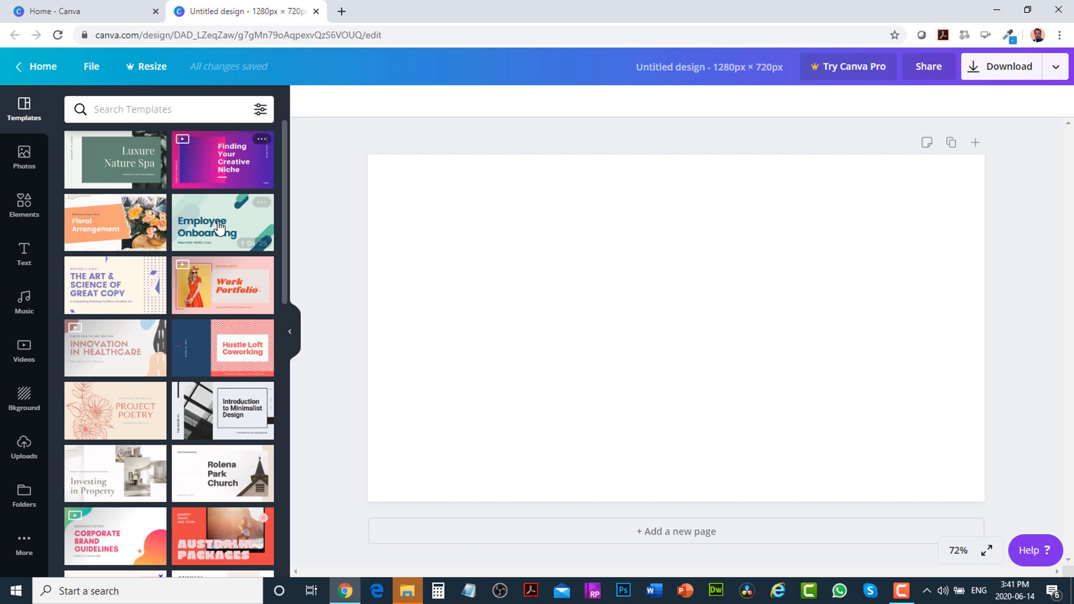
{"action": "scroll", "coordinate": [170, 234], "scroll_direction": "down", "scroll_amount": 5}
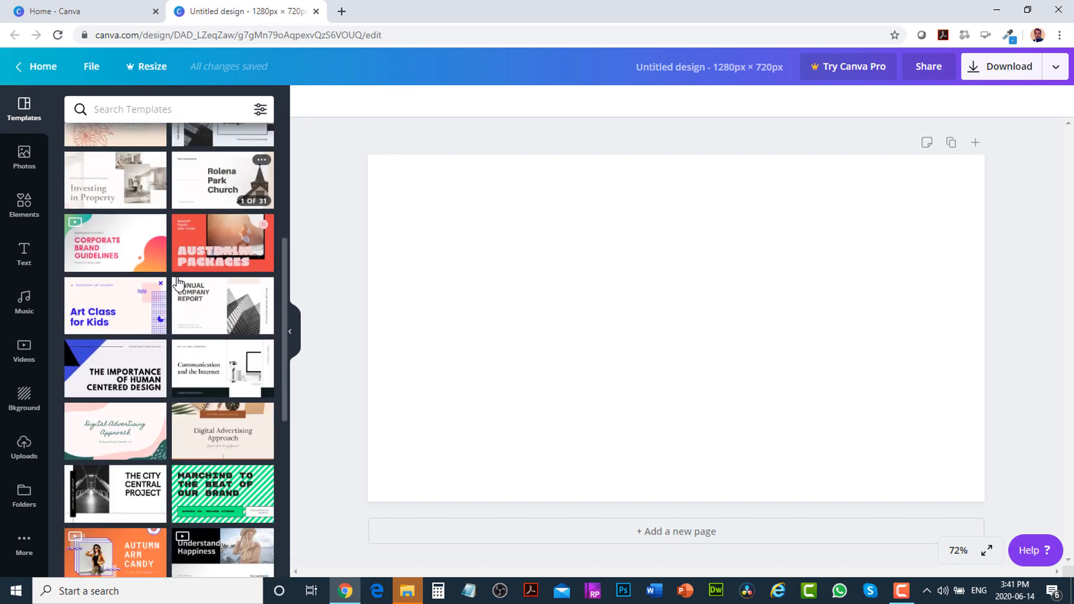
{"action": "scroll", "coordinate": [174, 277], "scroll_direction": "down", "scroll_amount": 10}
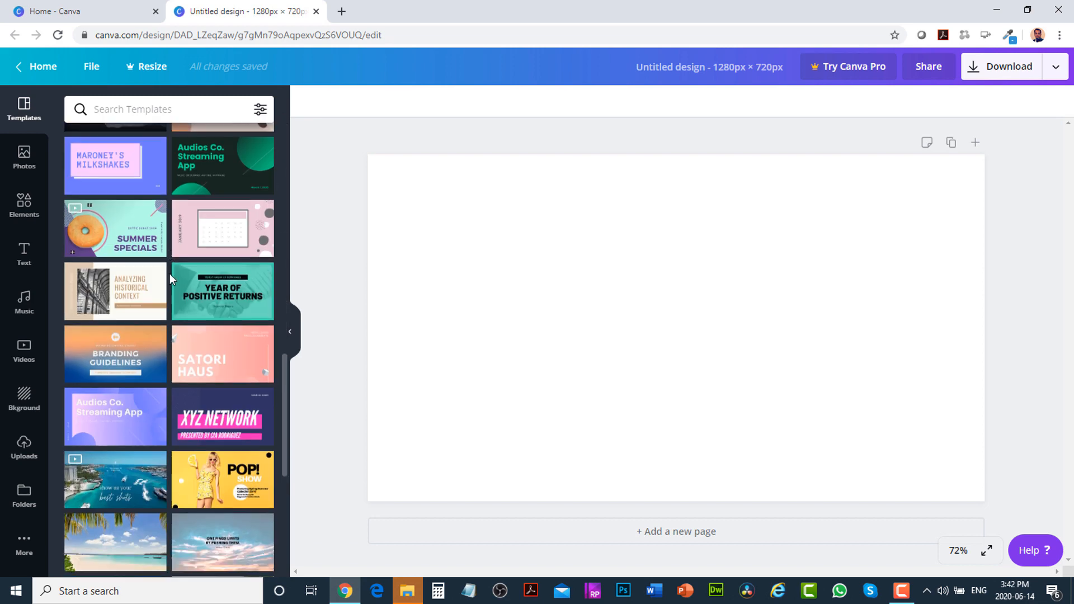
{"action": "scroll", "coordinate": [170, 277], "scroll_direction": "down", "scroll_amount": 7}
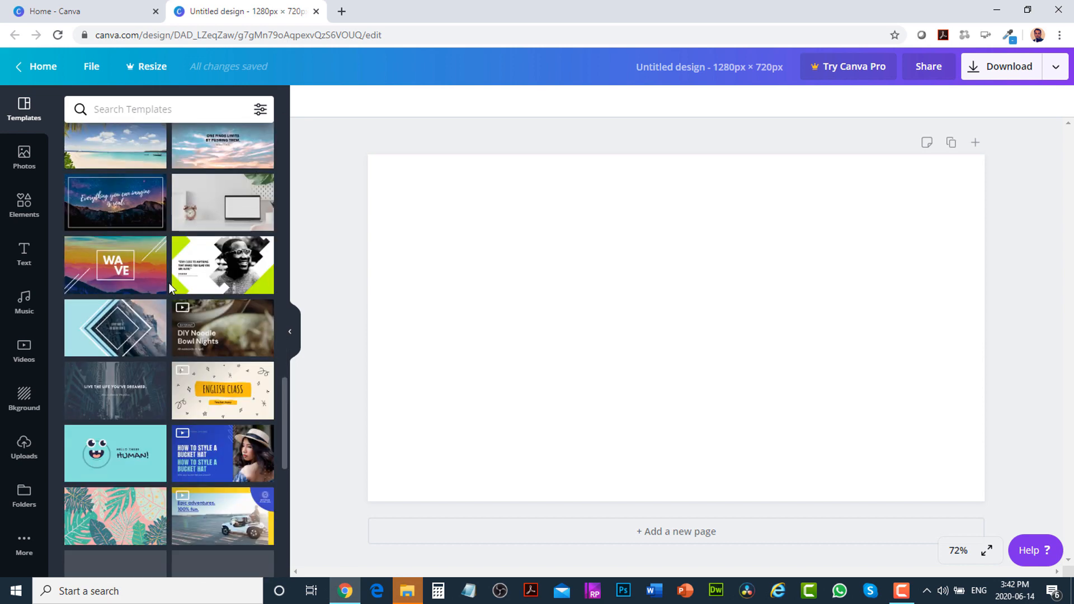
{"action": "scroll", "coordinate": [167, 282], "scroll_direction": "down", "scroll_amount": 4}
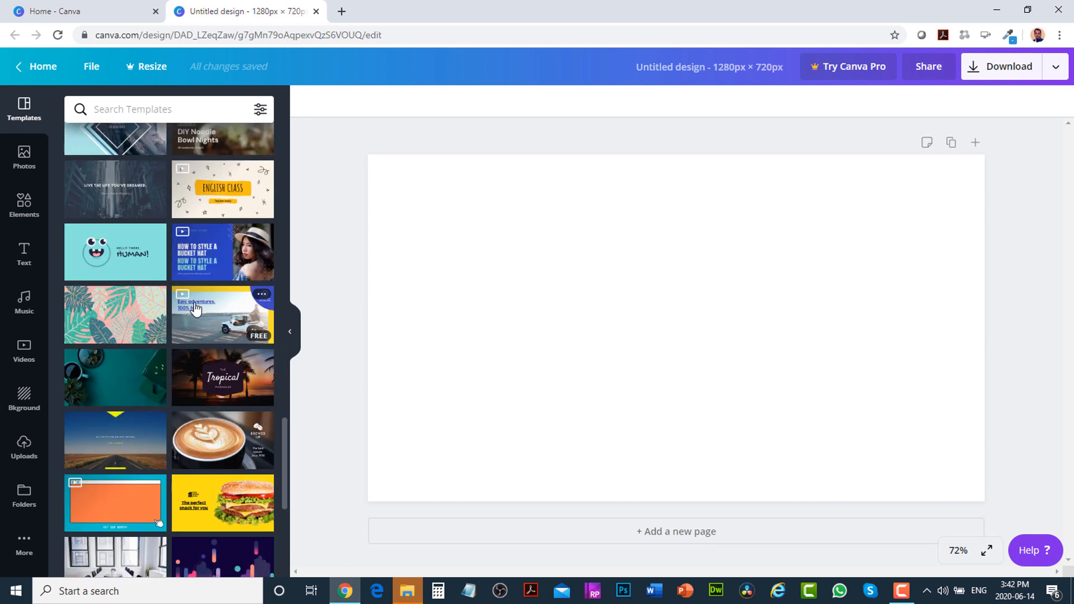
{"action": "scroll", "coordinate": [164, 369], "scroll_direction": "down", "scroll_amount": 1}
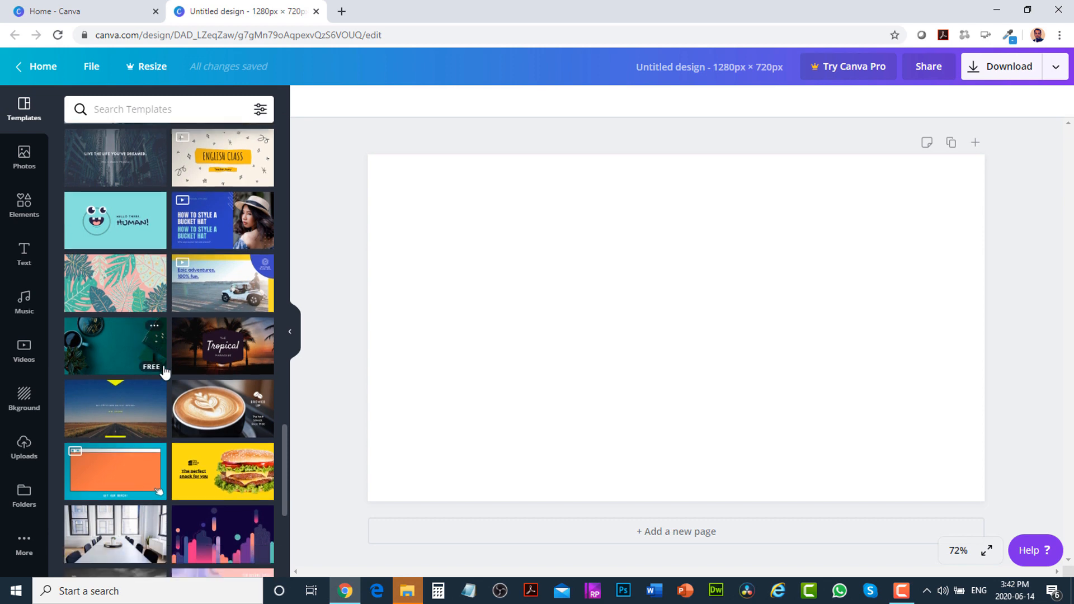
{"action": "scroll", "coordinate": [165, 371], "scroll_direction": "down", "scroll_amount": 5}
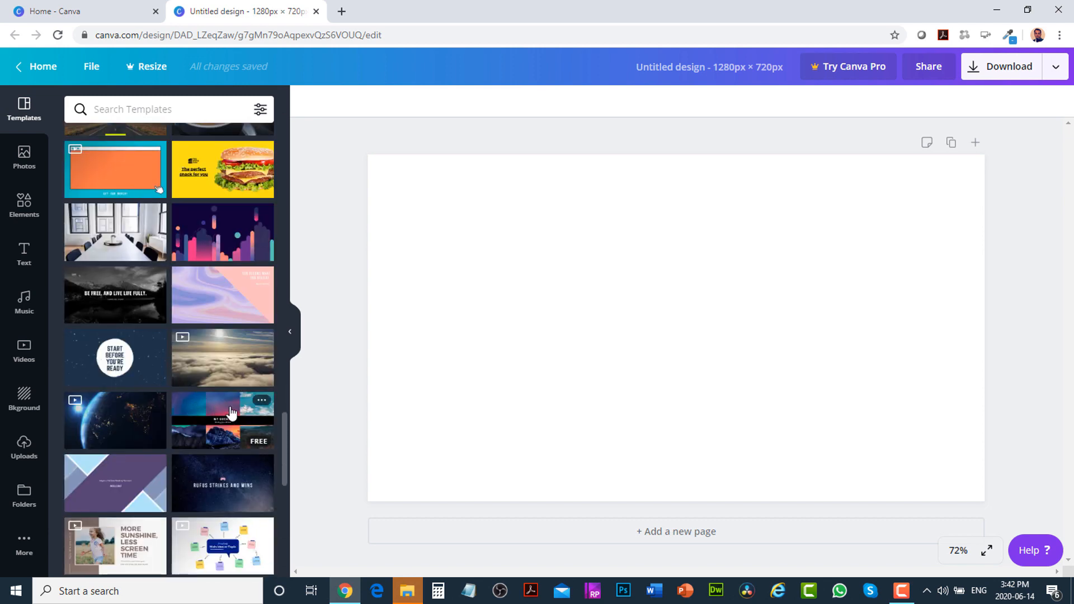
{"action": "scroll", "coordinate": [223, 412], "scroll_direction": "down", "scroll_amount": 4}
{"action": "scroll", "coordinate": [218, 410], "scroll_direction": "down", "scroll_amount": 3}
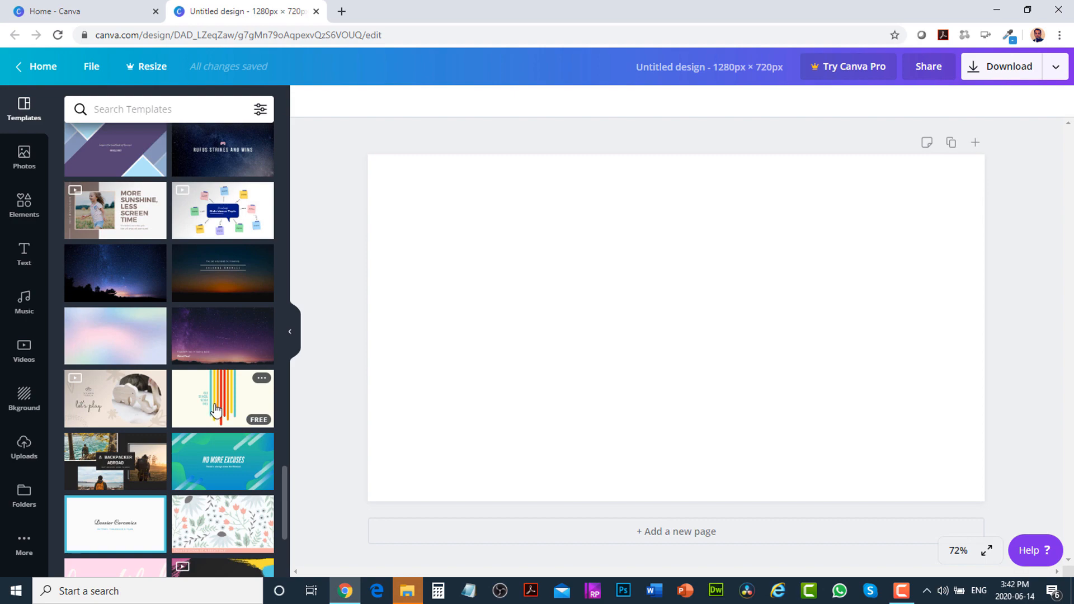
{"action": "scroll", "coordinate": [216, 410], "scroll_direction": "down", "scroll_amount": 4}
{"action": "scroll", "coordinate": [216, 410], "scroll_direction": "down", "scroll_amount": 15}
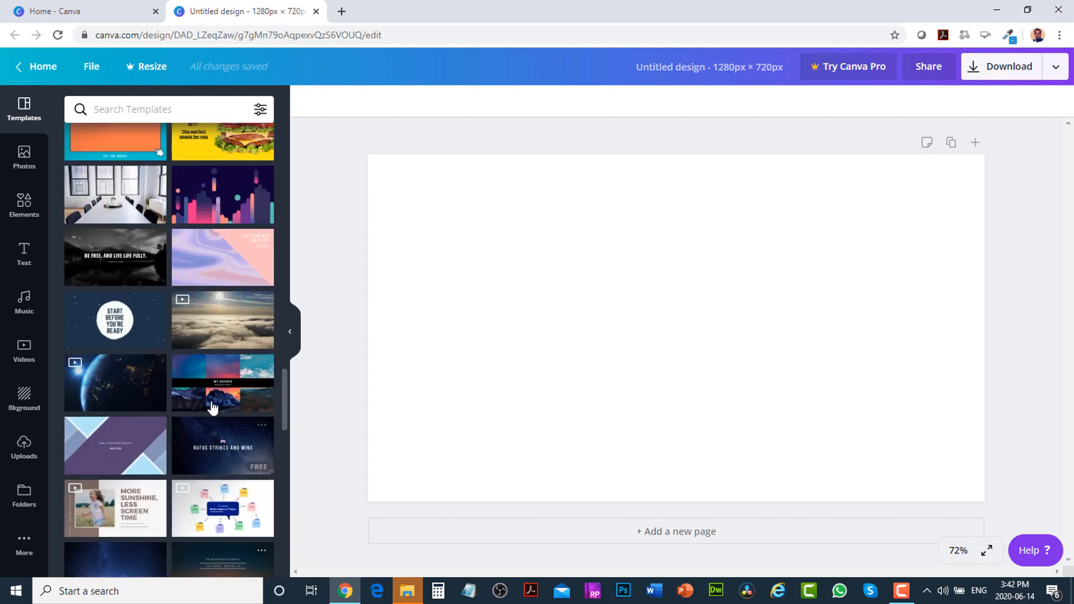
{"action": "scroll", "coordinate": [208, 406], "scroll_direction": "up", "scroll_amount": 15}
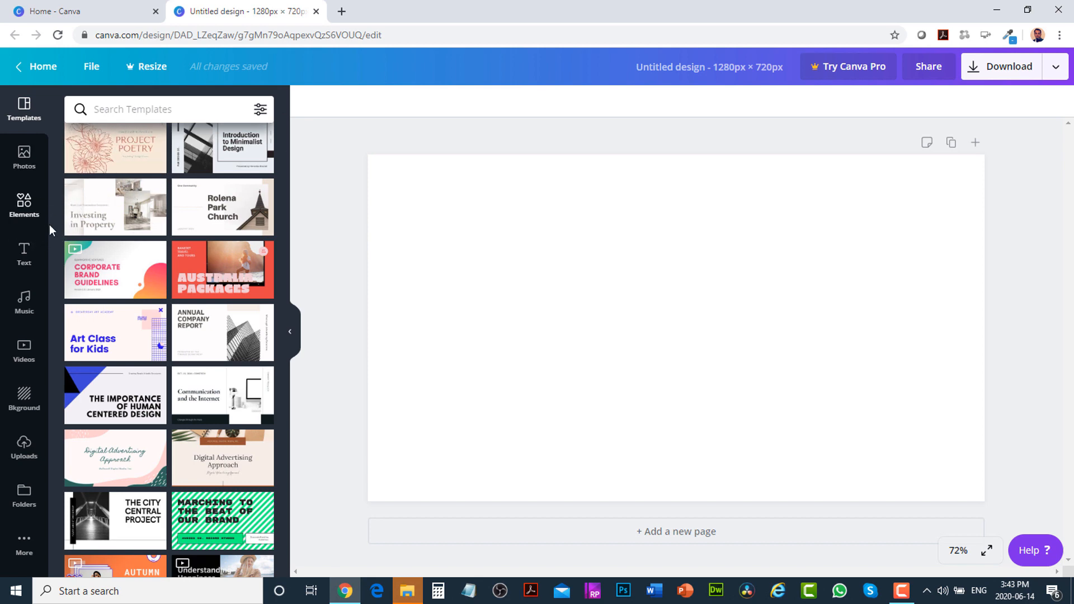
- Insert a three-cell grid with one wide cell above two smaller cells, filling the blank page
{"action": "left_click", "coordinate": [27, 218]}
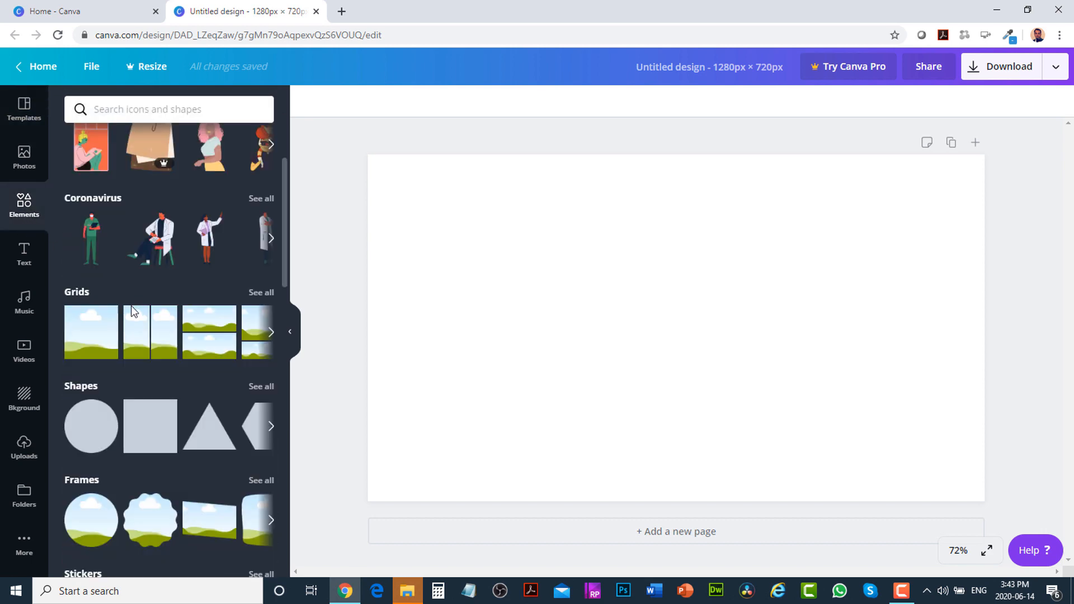
{"action": "scroll", "coordinate": [172, 338], "scroll_direction": "down", "scroll_amount": 1}
{"action": "scroll", "coordinate": [167, 369], "scroll_direction": "up", "scroll_amount": 1}
{"action": "left_click", "coordinate": [272, 333]}
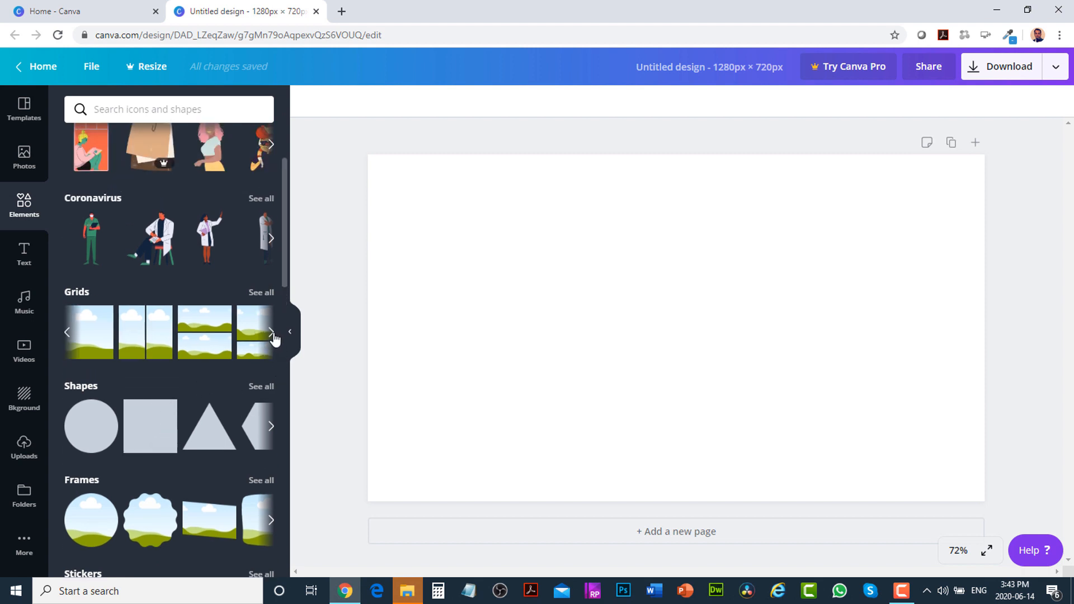
{"action": "left_click", "coordinate": [272, 333]}
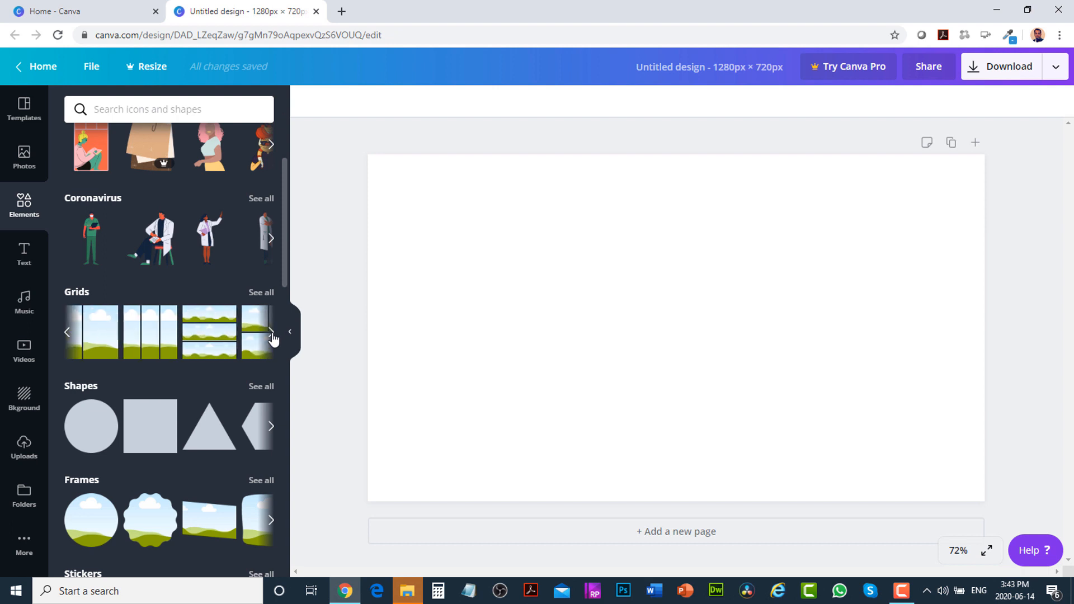
{"action": "left_click", "coordinate": [272, 333]}
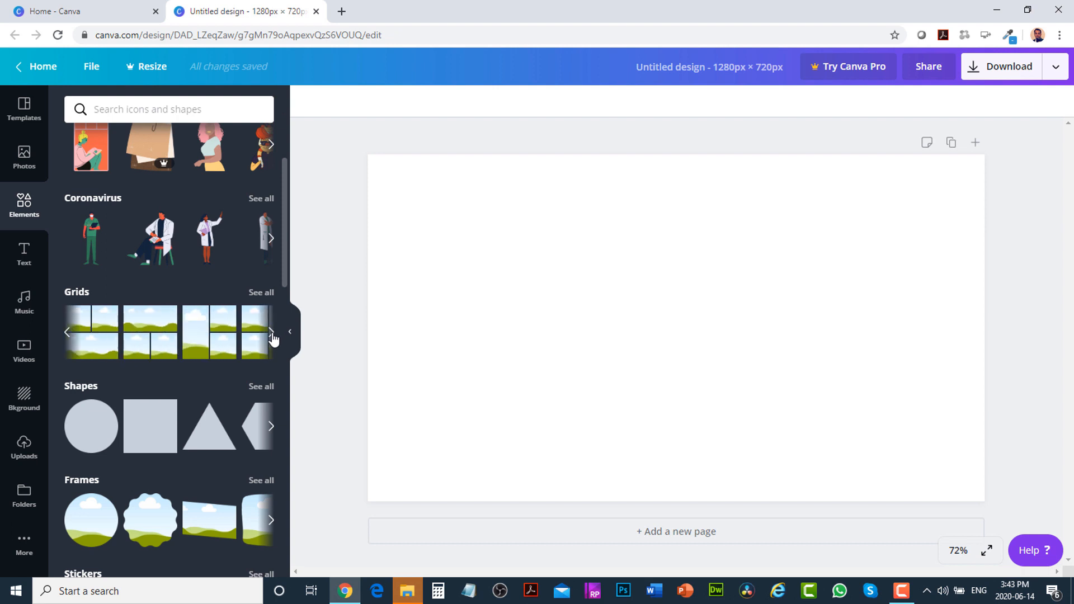
{"action": "left_click", "coordinate": [151, 334]}
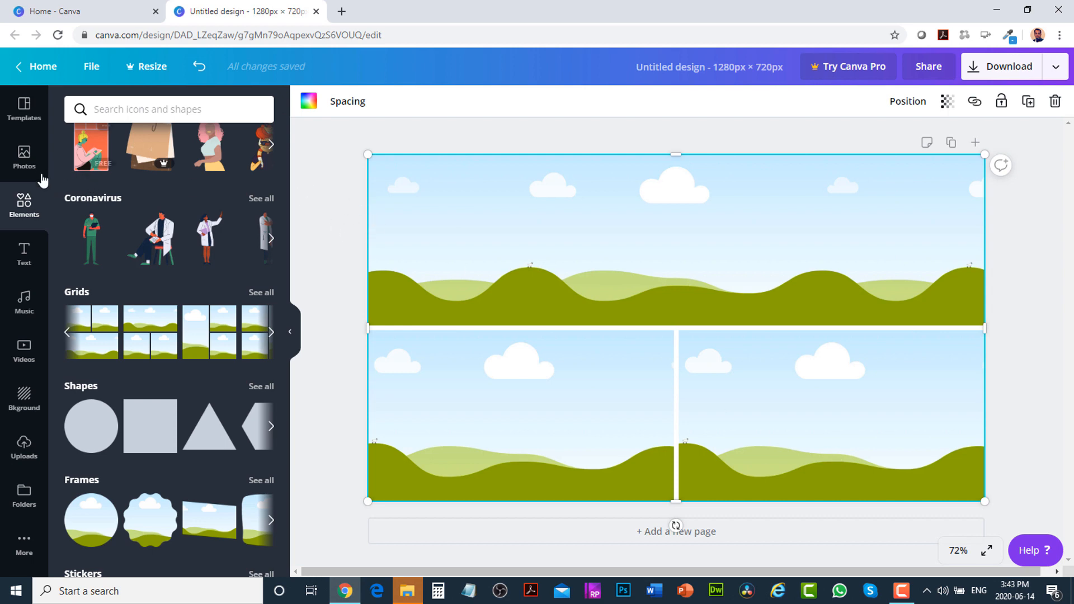
- Fill the grid with the uploaded portrait at lower left, the pink-dress group photo in the wide cell, and the candle photo at lower right
{"action": "left_click", "coordinate": [26, 451]}
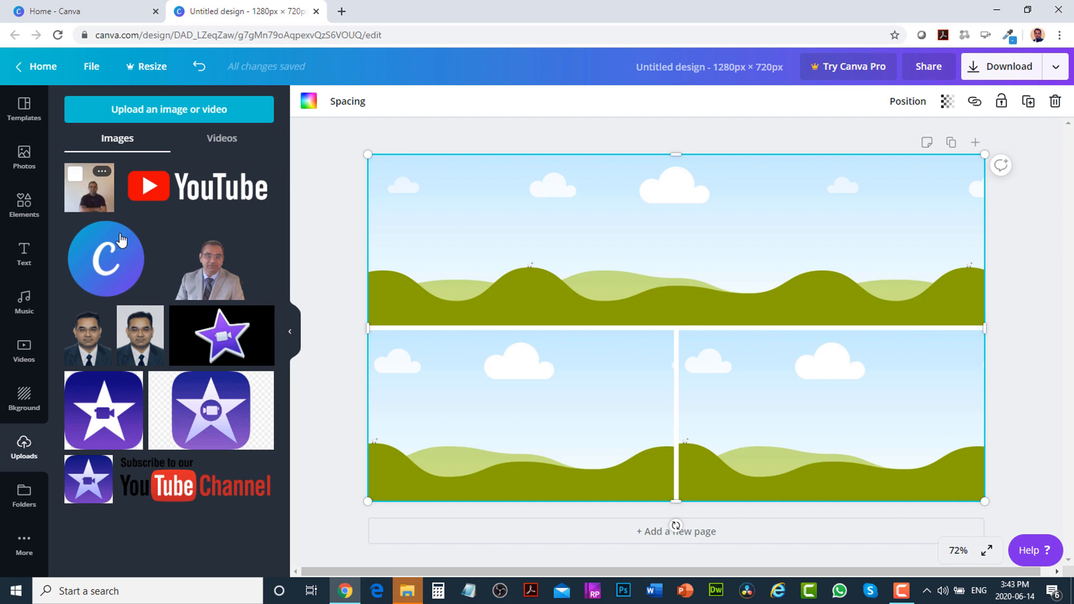
{"action": "left_click_drag", "start_coordinate": [120, 239], "coordinate": [445, 394]}
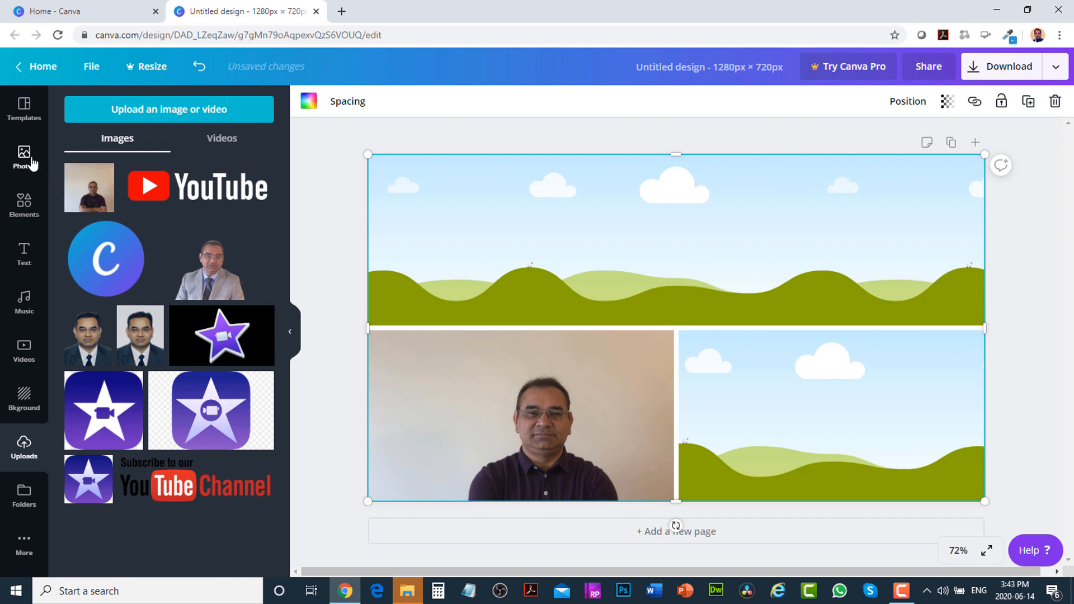
{"action": "left_click", "coordinate": [24, 156]}
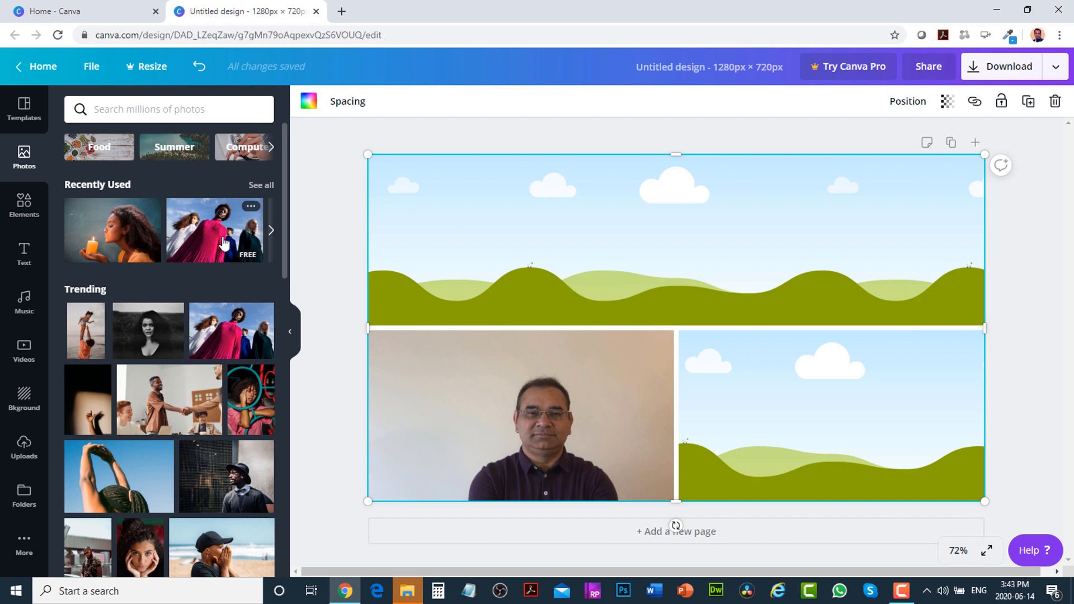
{"action": "left_click_drag", "start_coordinate": [214, 243], "coordinate": [509, 240]}
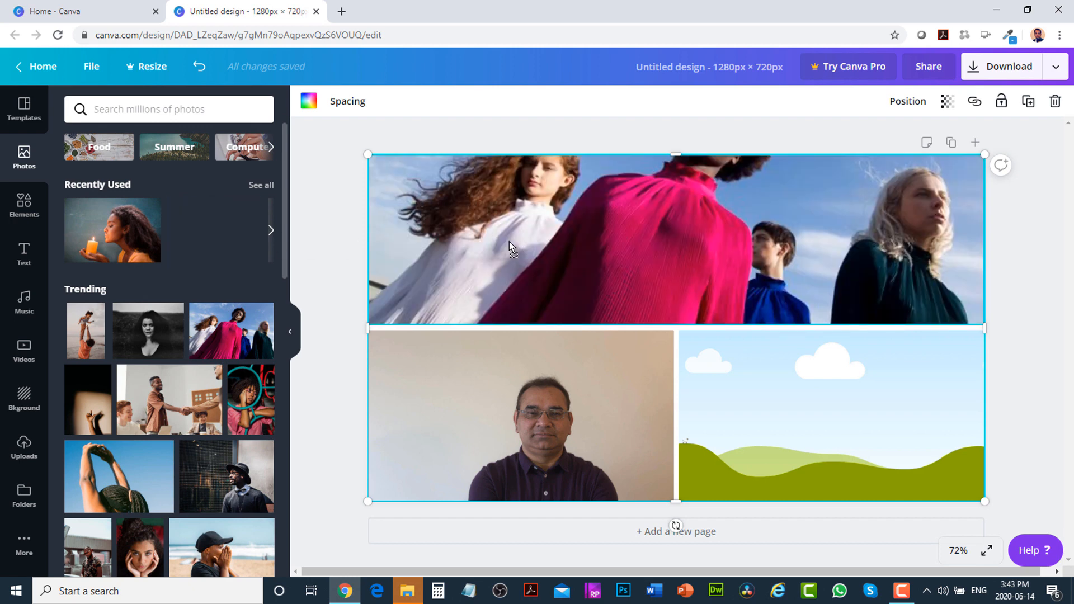
{"action": "left_click_drag", "start_coordinate": [582, 276], "coordinate": [585, 258]}
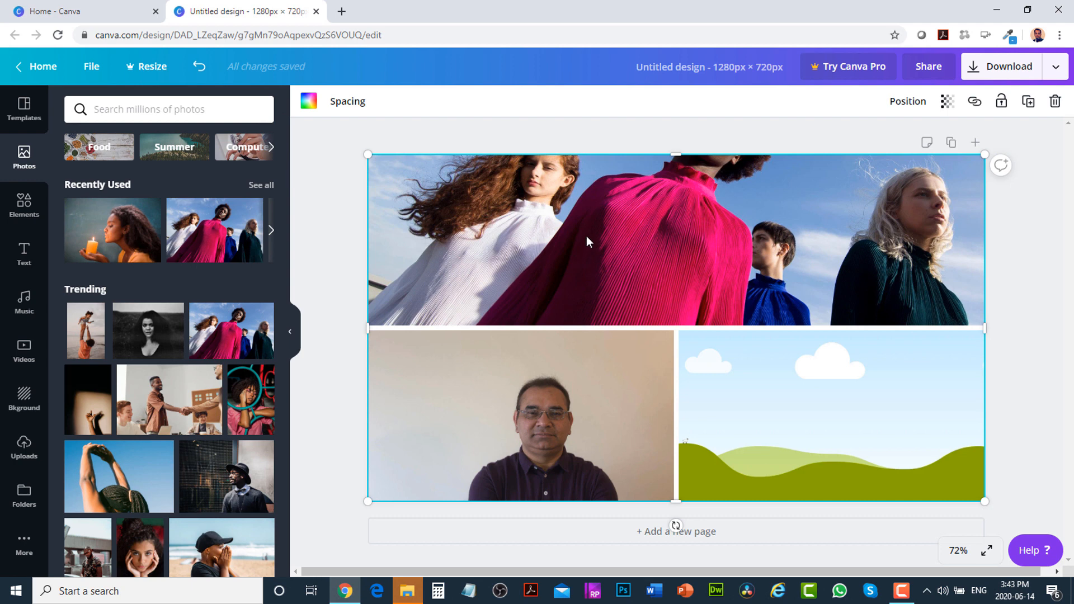
{"action": "left_click_drag", "start_coordinate": [112, 243], "coordinate": [881, 413]}
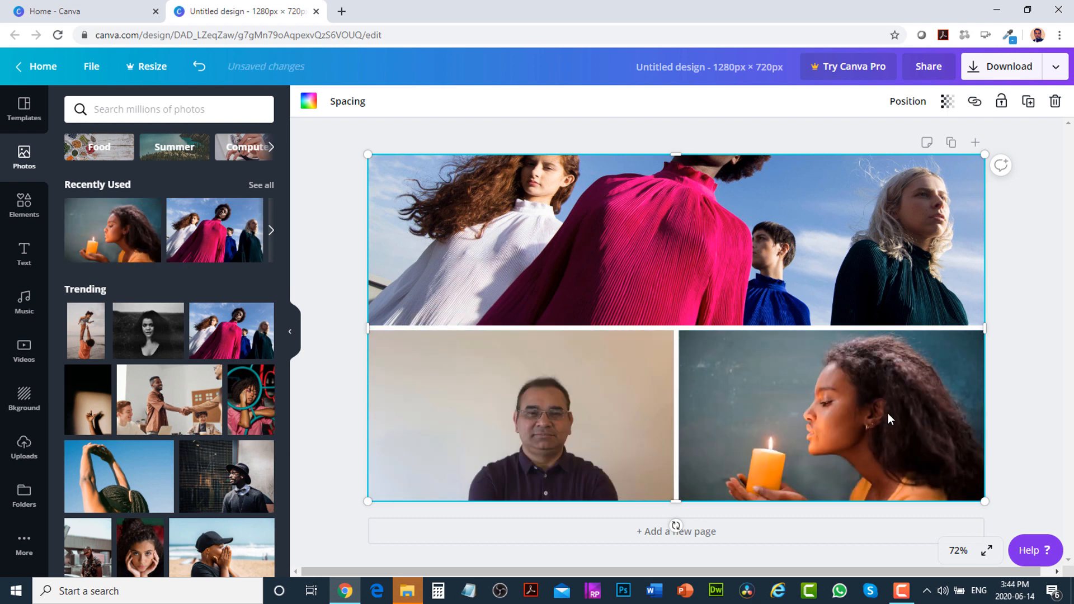
- Reposition the group photo downward within the grid's wide upper cell so the tallest woman's face fits inside
{"action": "double_click", "coordinate": [824, 240]}
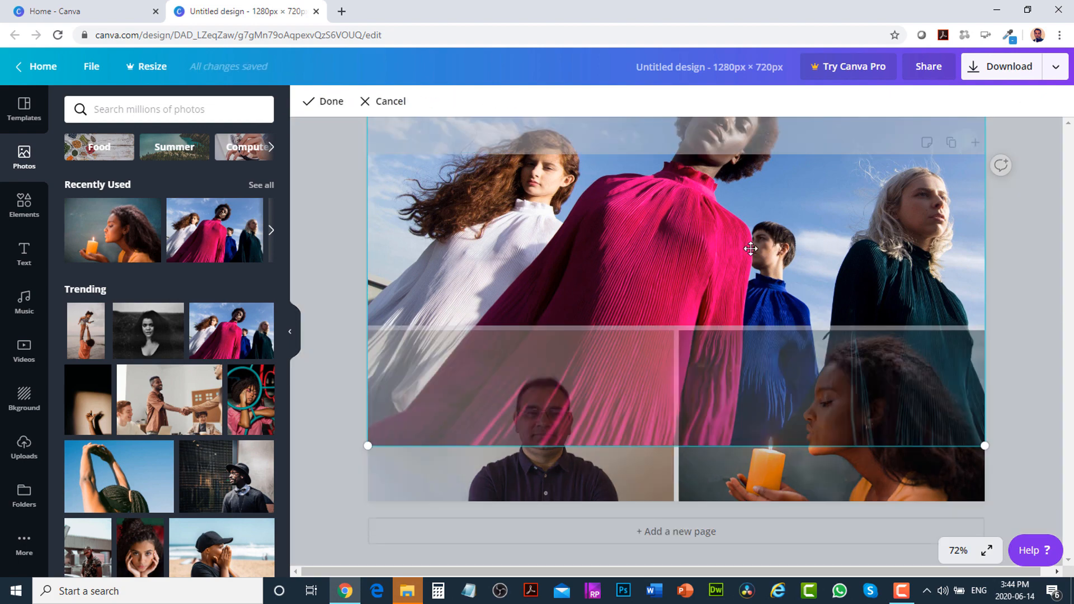
{"action": "left_click_drag", "start_coordinate": [685, 249], "coordinate": [682, 314]}
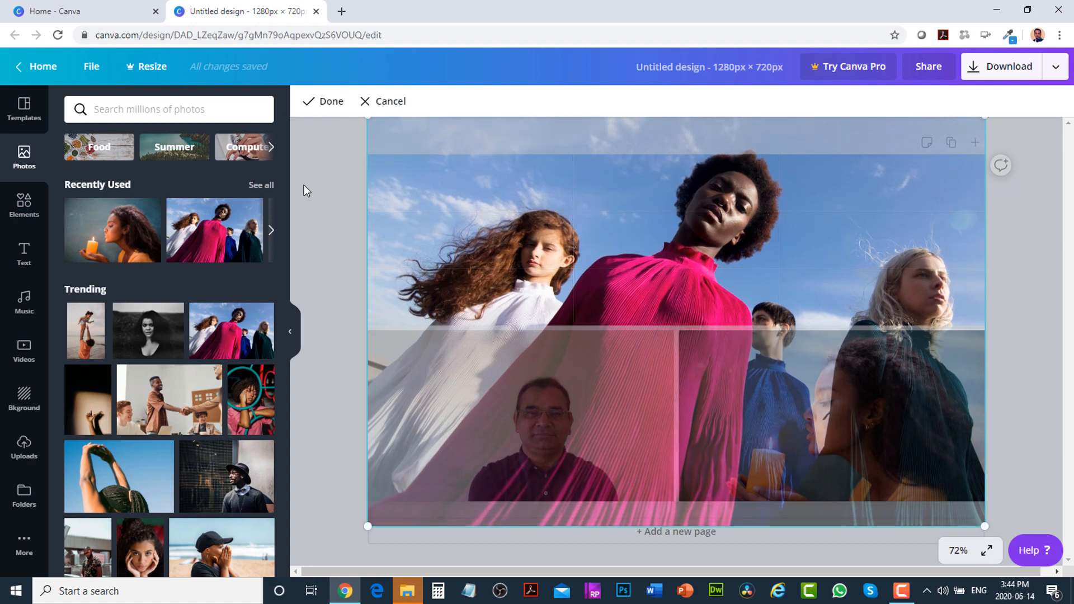
{"action": "left_click", "coordinate": [325, 102]}
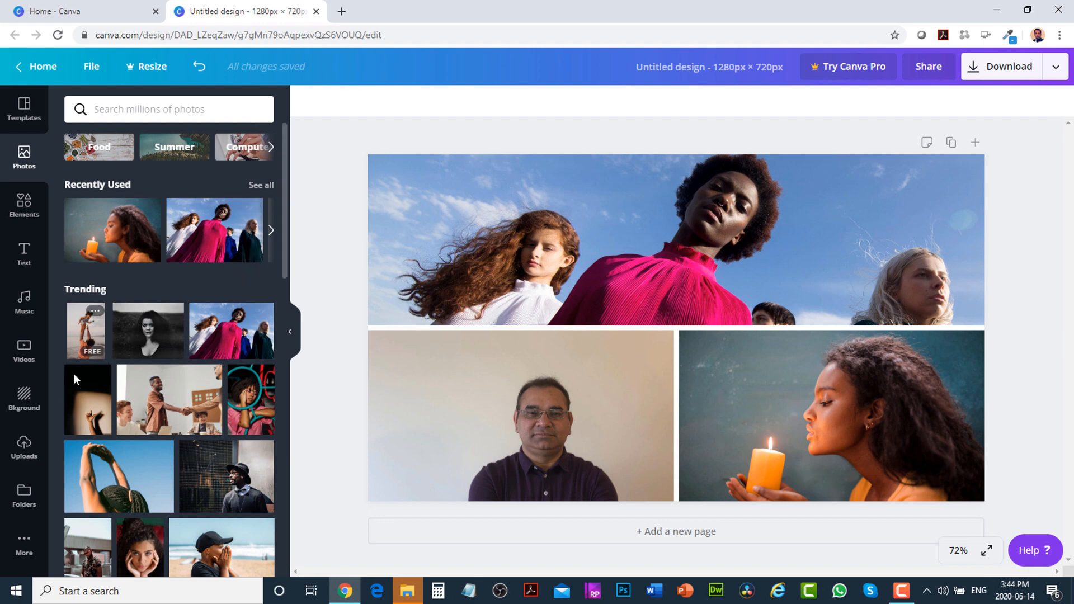
- Delete the filled photo grid from the page
{"action": "left_click", "coordinate": [25, 207]}
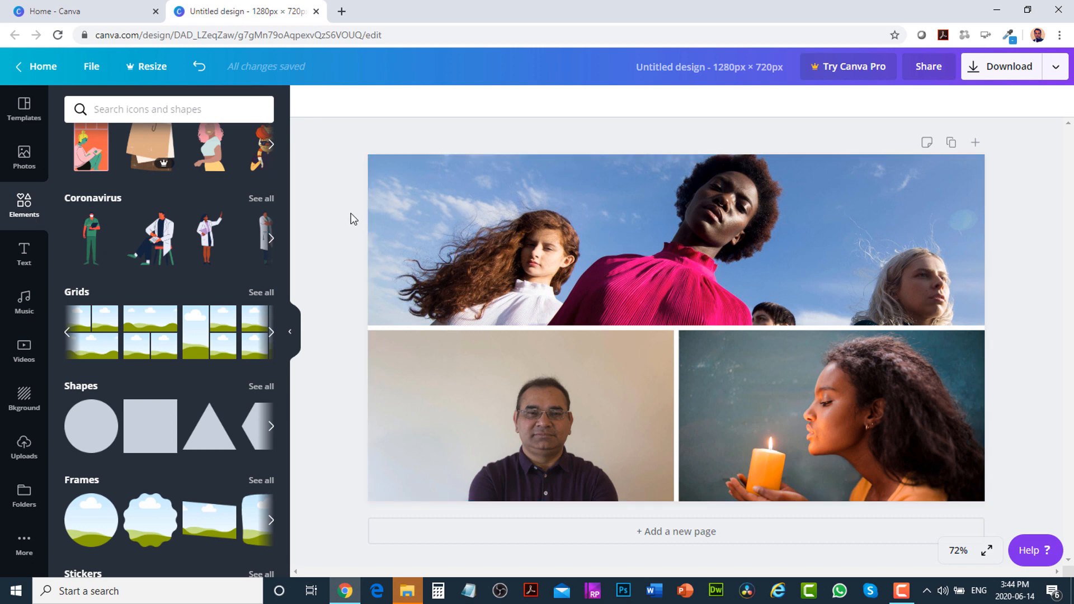
{"action": "key", "text": "ctrl+a"}
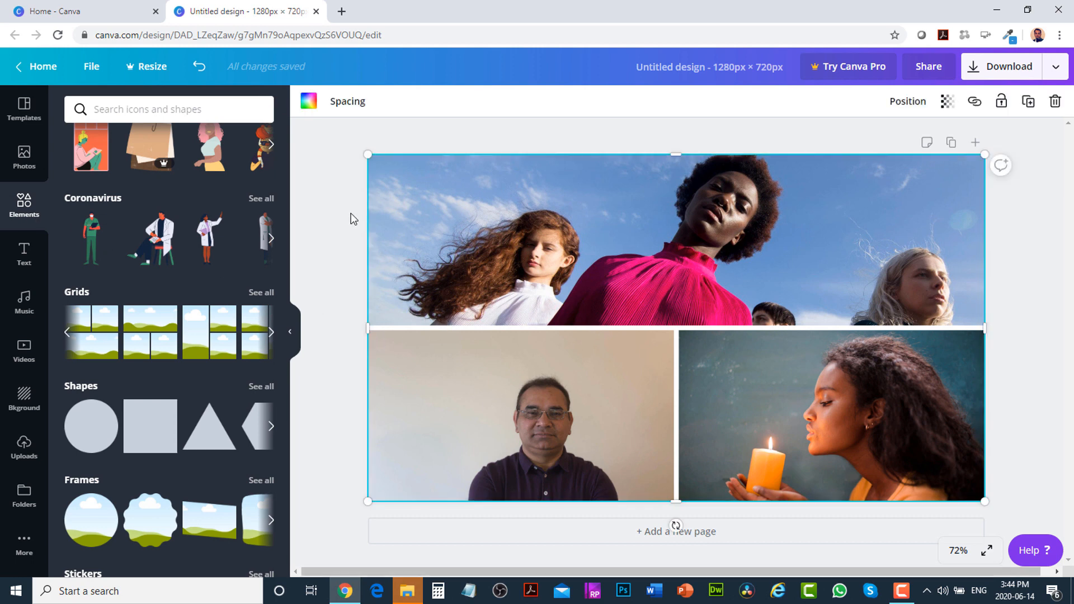
{"action": "key", "text": "Delete"}
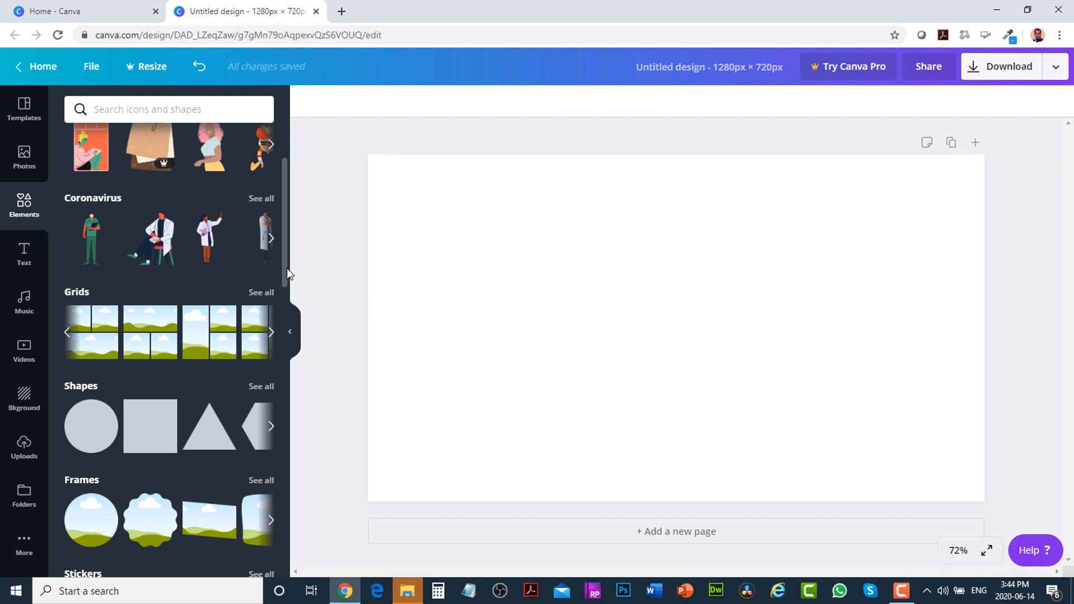
- Add a desktop monitor frame, place it on the left side of the page and enlarge it to about half the page width
{"action": "left_click_drag", "start_coordinate": [288, 274], "coordinate": [294, 329]}
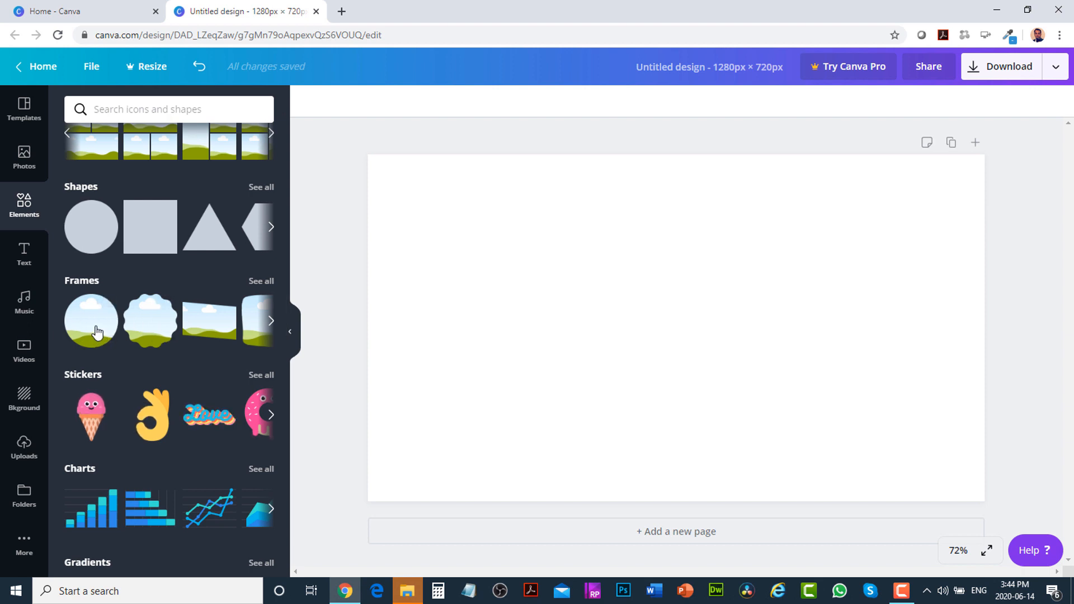
{"action": "left_click", "coordinate": [271, 324]}
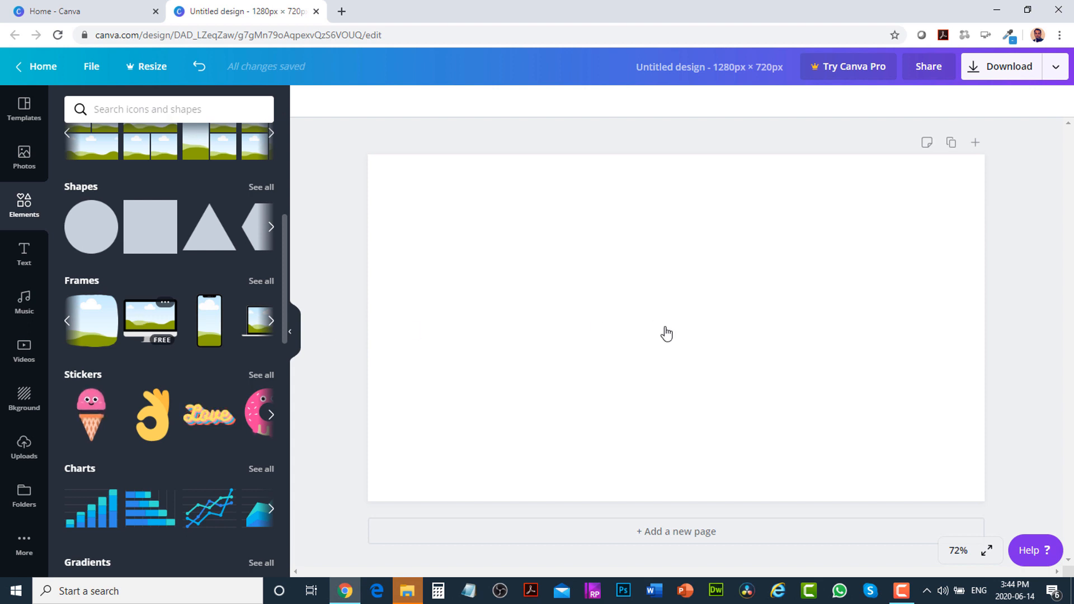
{"action": "left_click_drag", "start_coordinate": [666, 331], "coordinate": [669, 328]}
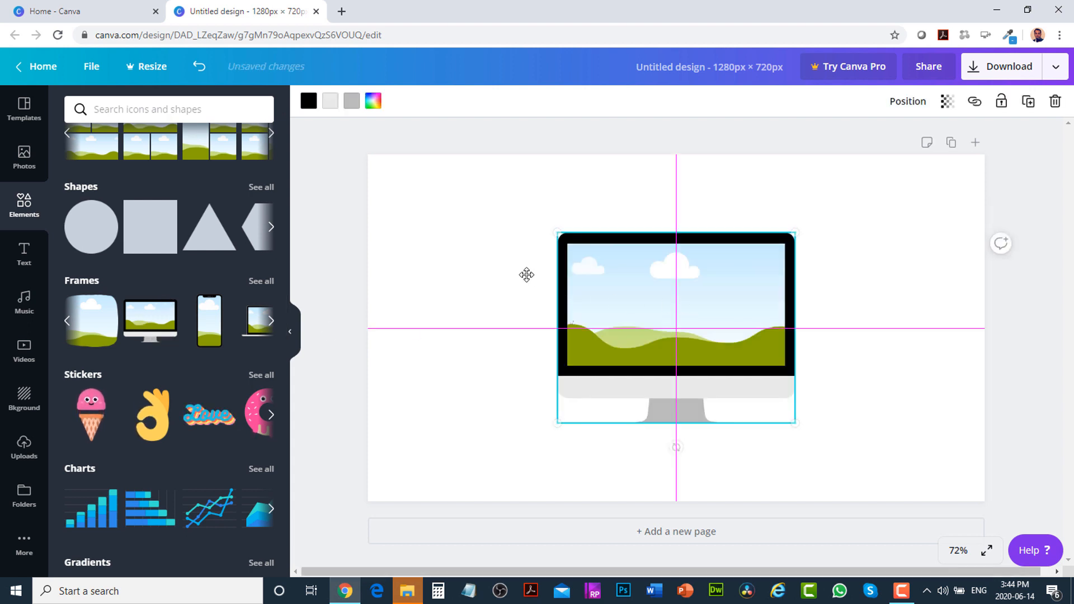
{"action": "mouse_move", "coordinate": [526, 274]}
{"action": "left_mouse_down"}
{"action": "mouse_move", "coordinate": [508, 263]}
{"action": "mouse_move", "coordinate": [524, 273]}
{"action": "left_mouse_up"}
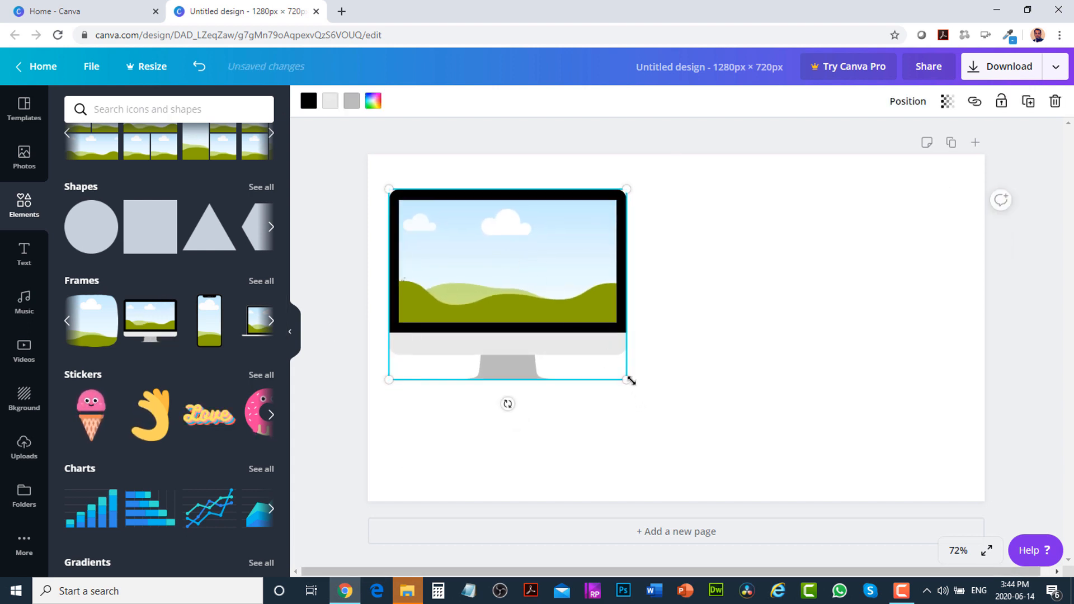
{"action": "left_click_drag", "start_coordinate": [628, 379], "coordinate": [702, 470]}
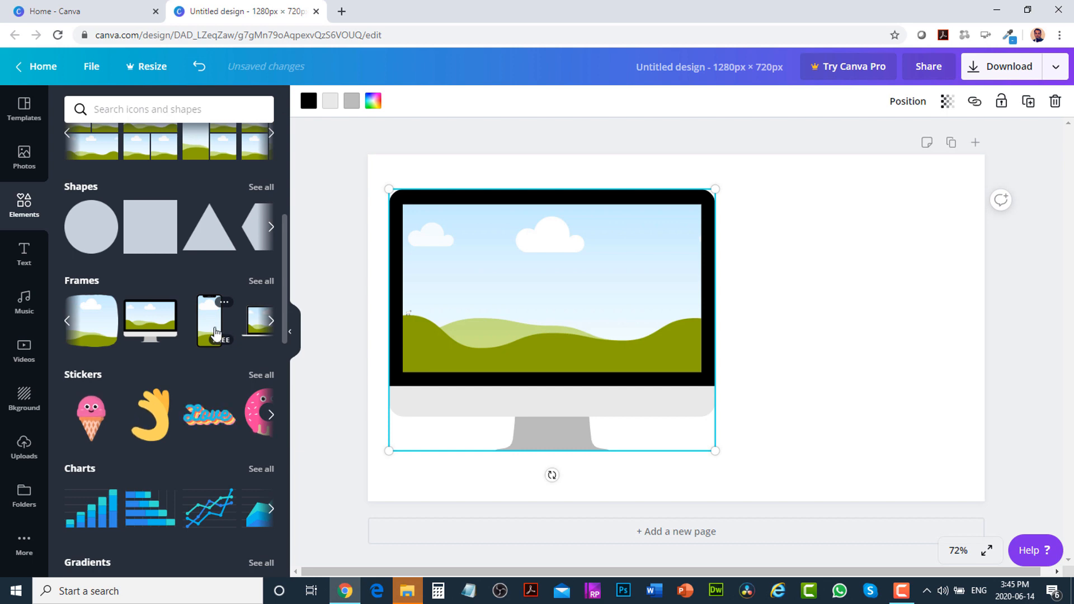
- Add a circle frame to the right of the monitor and fill it with the uploaded portrait of the man with folded arms
{"action": "left_click", "coordinate": [68, 322]}
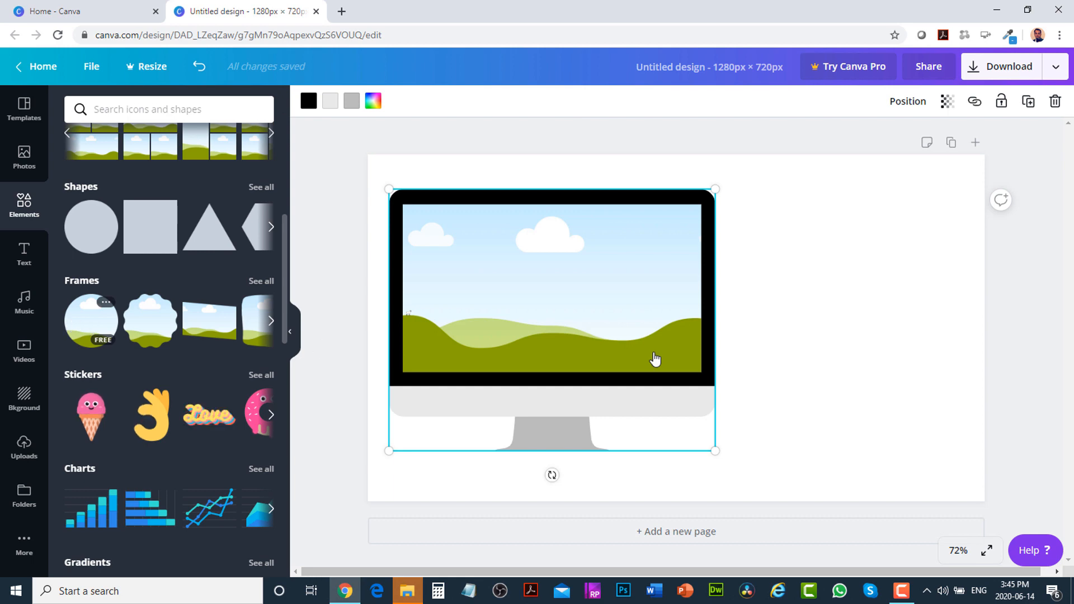
{"action": "left_click_drag", "start_coordinate": [724, 321], "coordinate": [888, 282]}
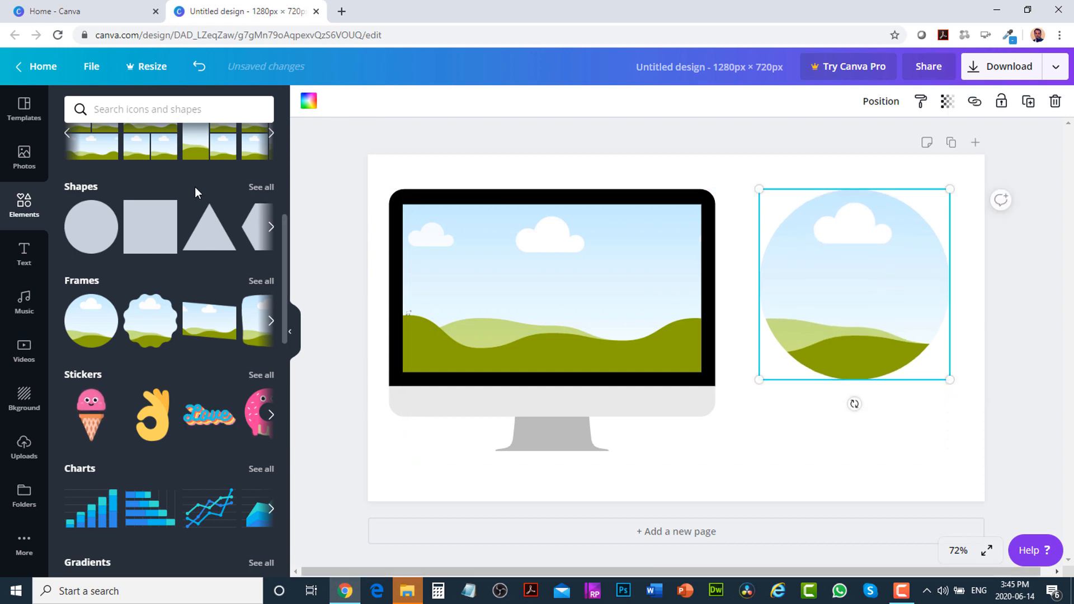
{"action": "left_click", "coordinate": [24, 157]}
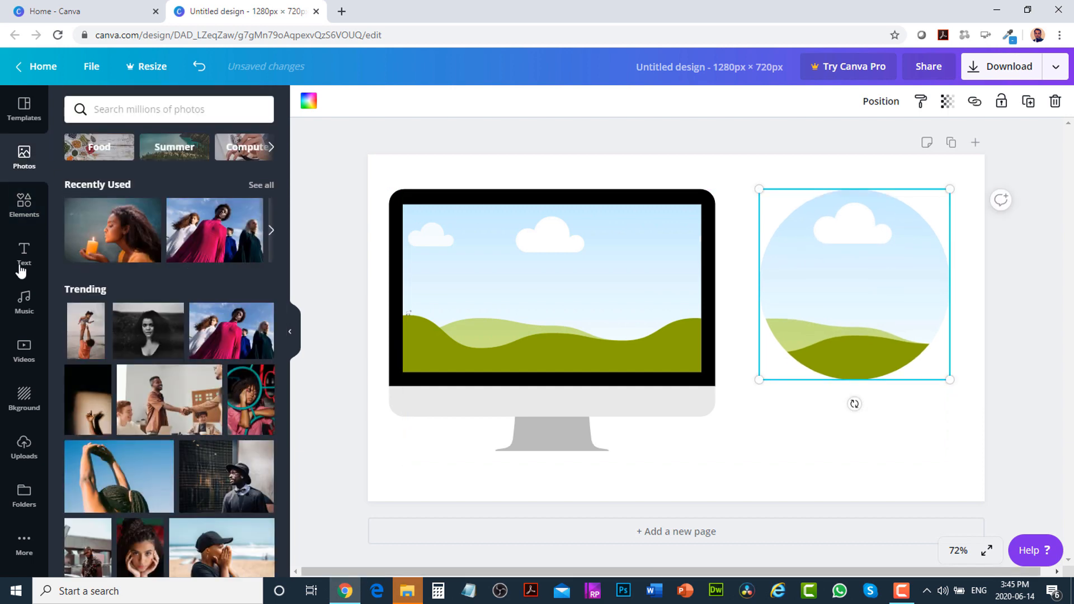
{"action": "left_click", "coordinate": [24, 450]}
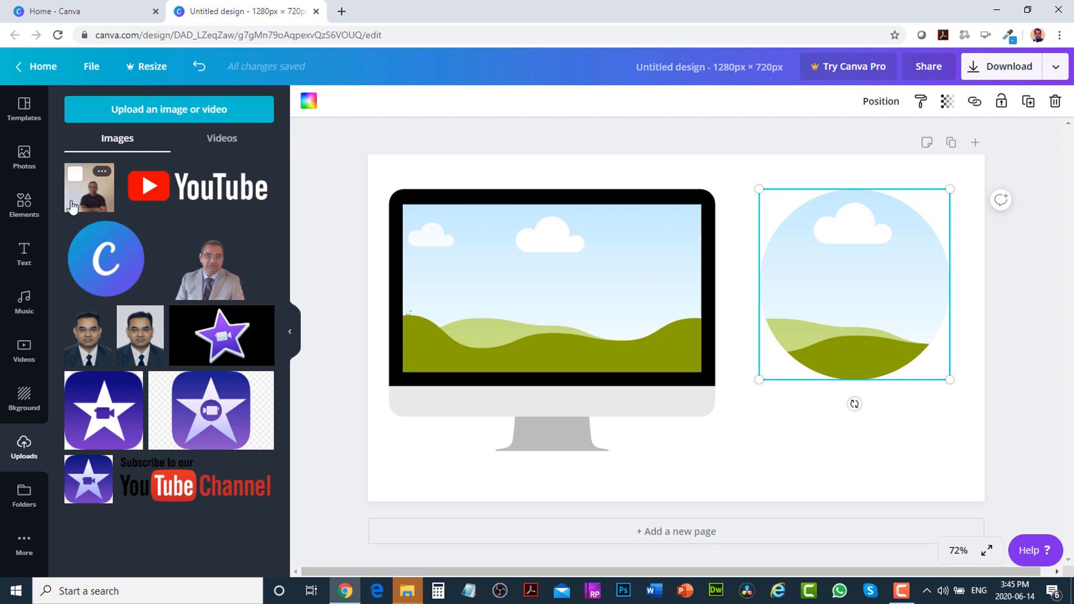
{"action": "left_click_drag", "start_coordinate": [80, 195], "coordinate": [731, 190]}
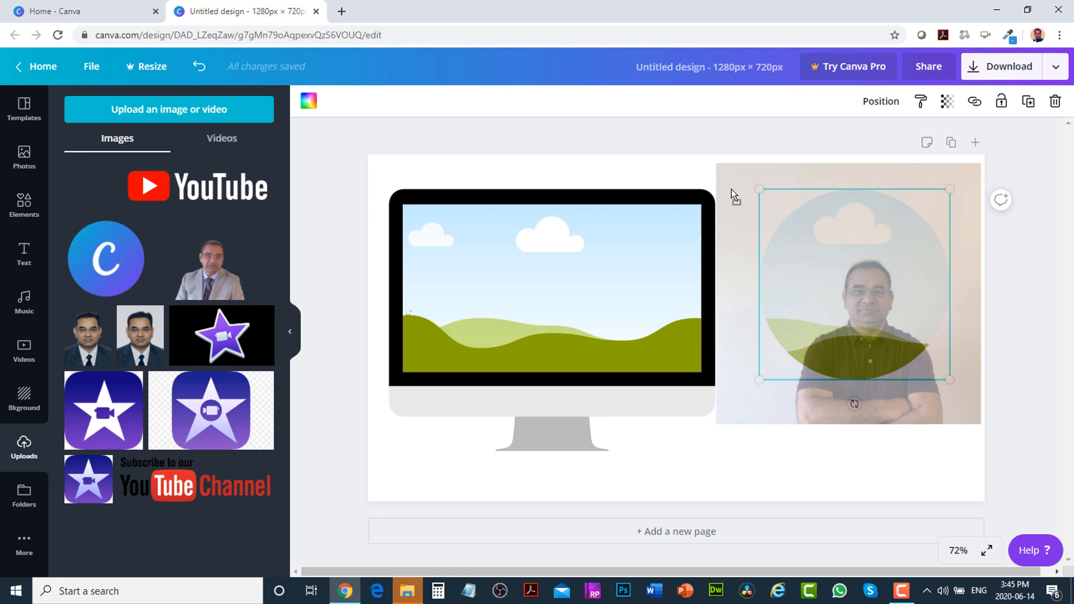
{"action": "left_click_drag", "start_coordinate": [730, 189], "coordinate": [785, 253]}
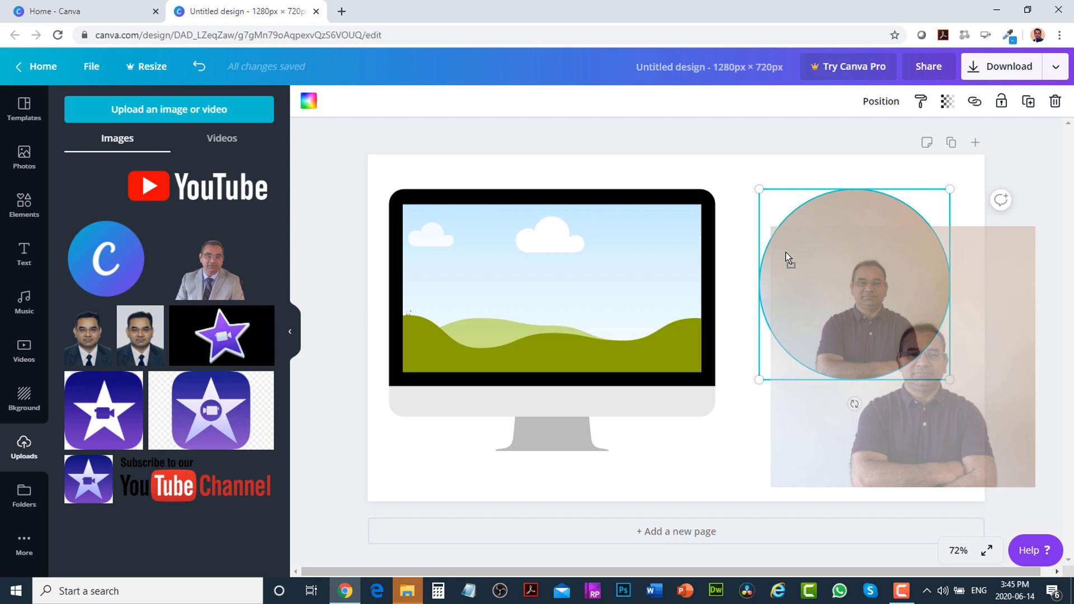
{"action": "left_click_drag", "start_coordinate": [785, 251], "coordinate": [786, 251]}
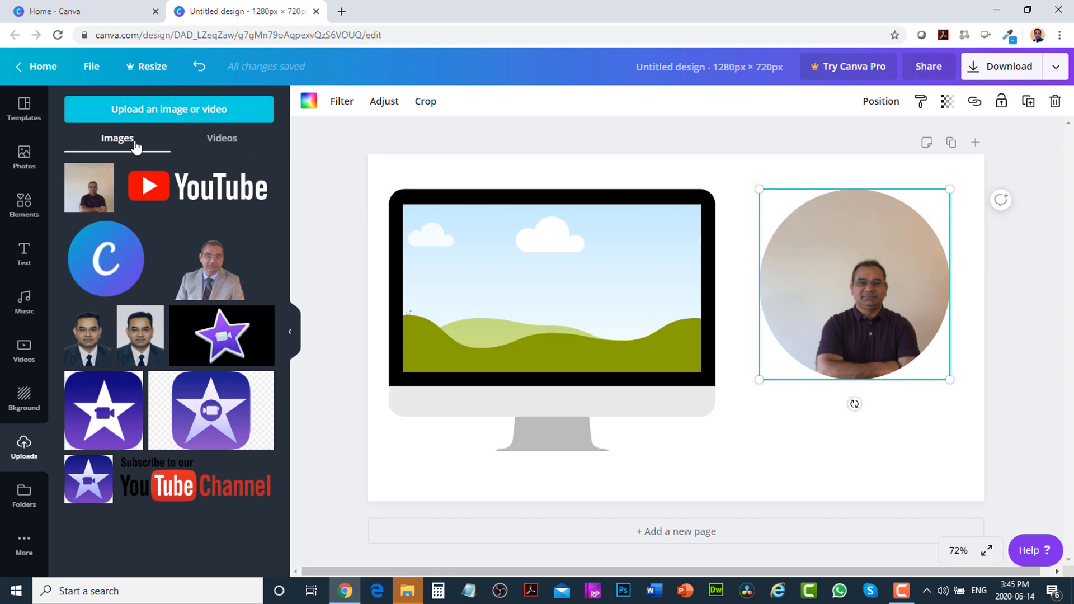
- Fill the monitor frame's screen with the trending photo of two people shaking hands
{"action": "left_click", "coordinate": [32, 165]}
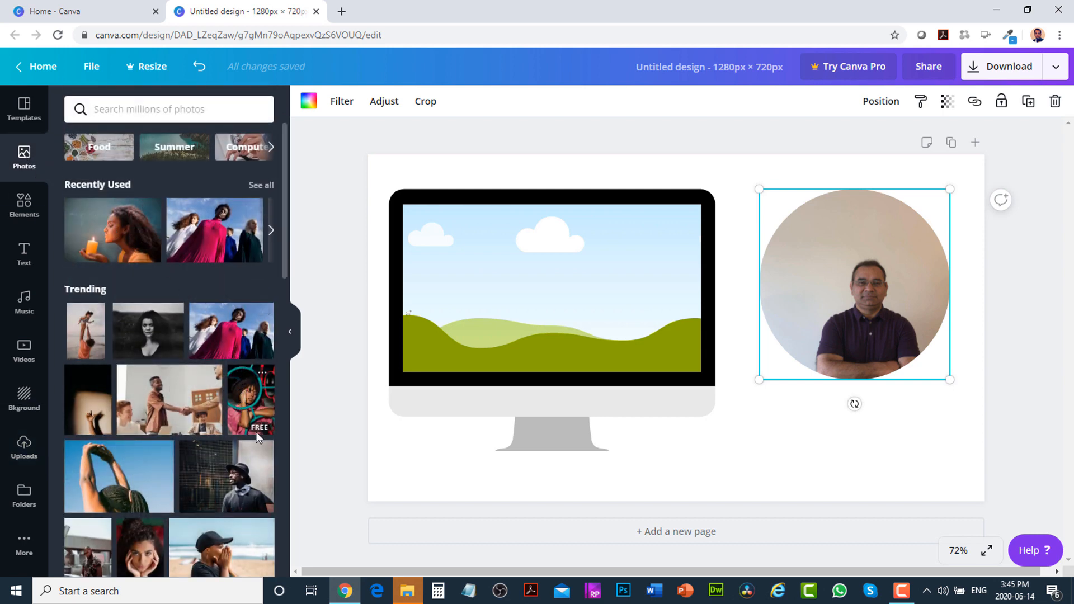
{"action": "left_click_drag", "start_coordinate": [288, 388], "coordinate": [437, 261]}
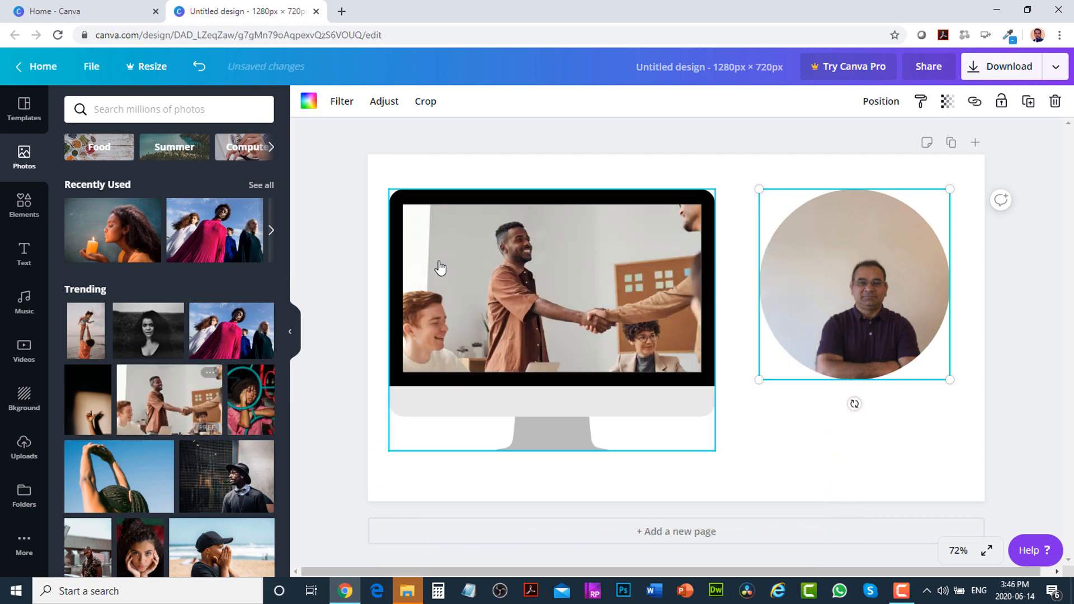
{"action": "left_click", "coordinate": [324, 210]}
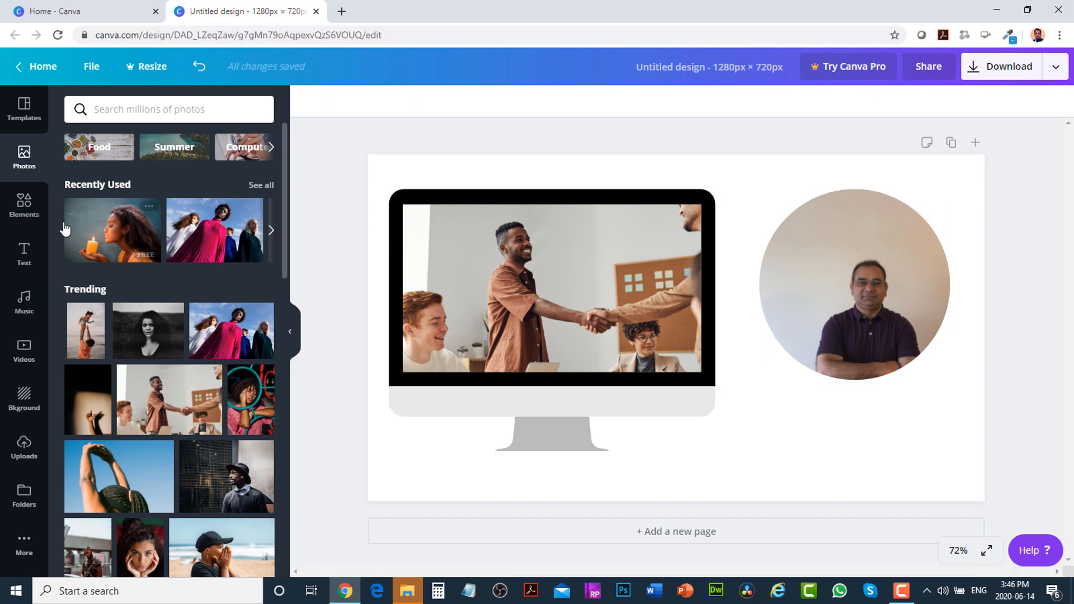
- Delete the monitor and circle frames together from the page
{"action": "left_click", "coordinate": [24, 205]}
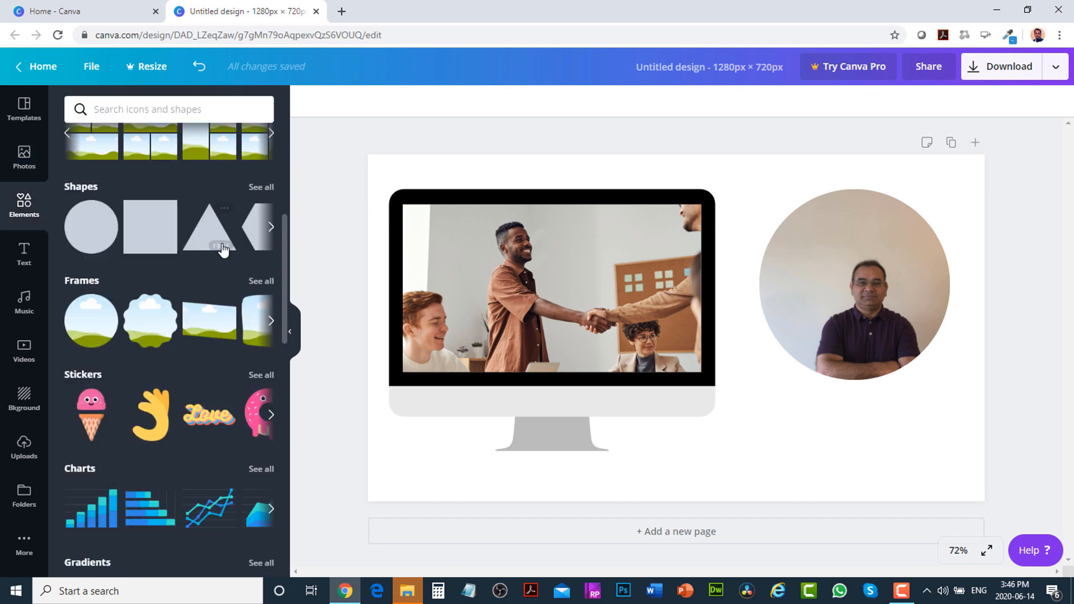
{"action": "left_click_drag", "start_coordinate": [341, 159], "coordinate": [1059, 527]}
{"action": "key", "text": "Delete"}
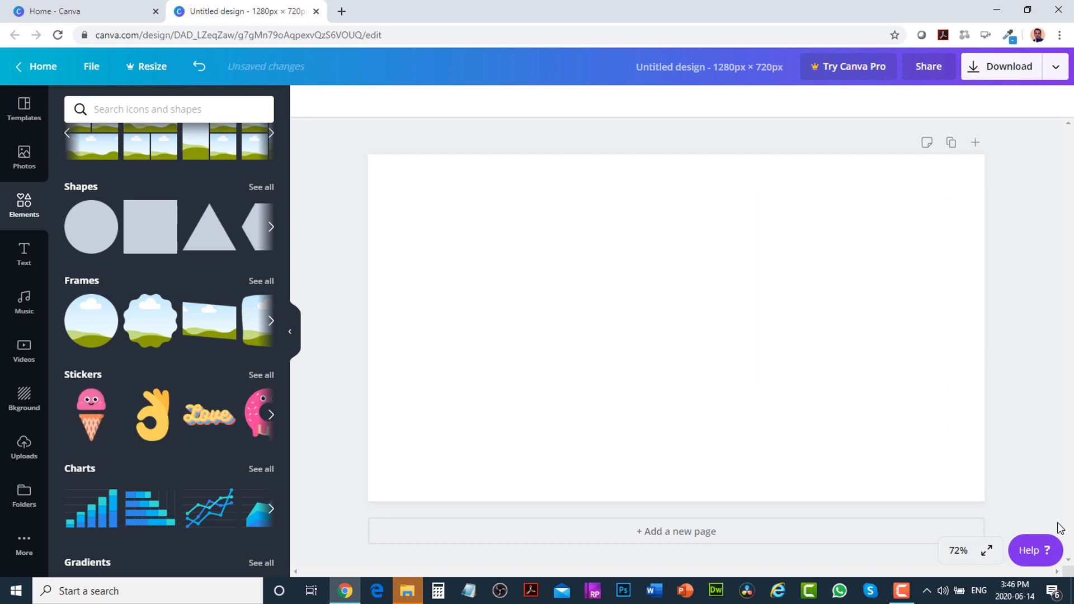
- Add a square shape to the page and enlarge it from its upper-left corner
{"action": "left_click", "coordinate": [271, 228]}
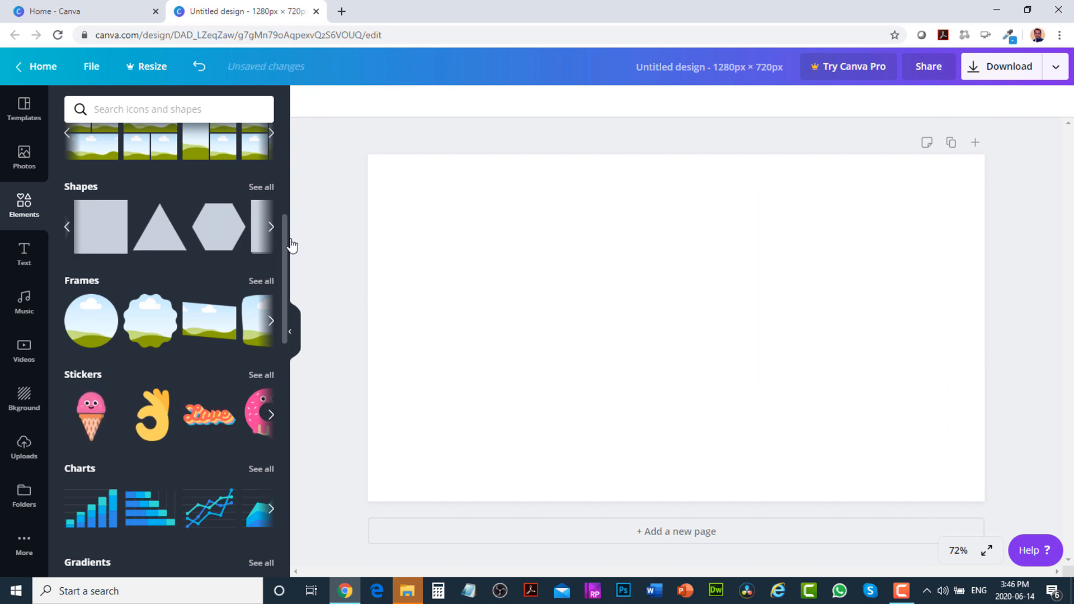
{"action": "left_click", "coordinate": [68, 228]}
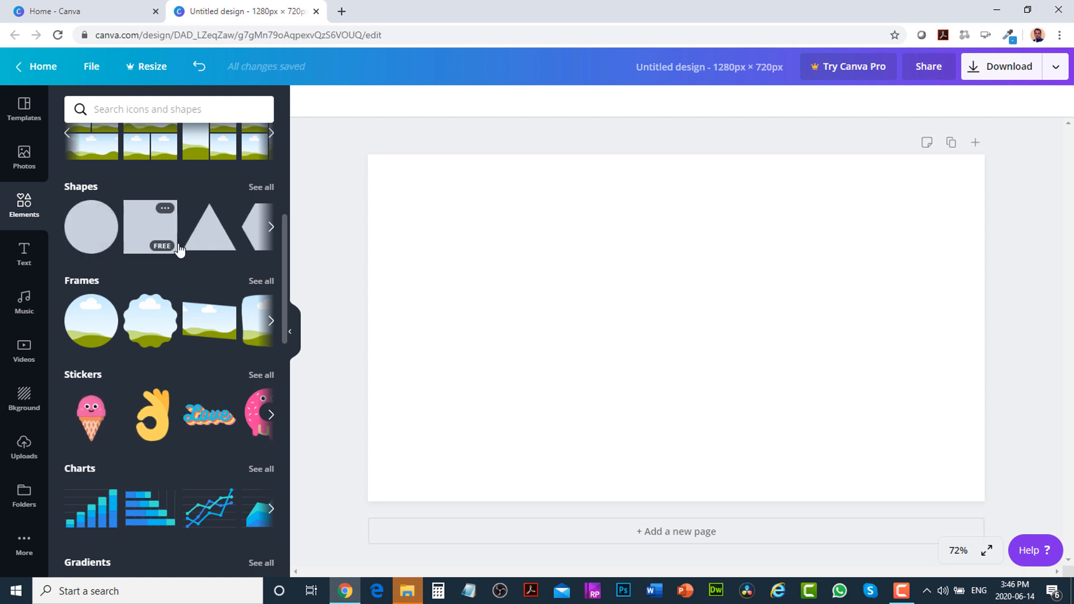
{"action": "left_click", "coordinate": [143, 232]}
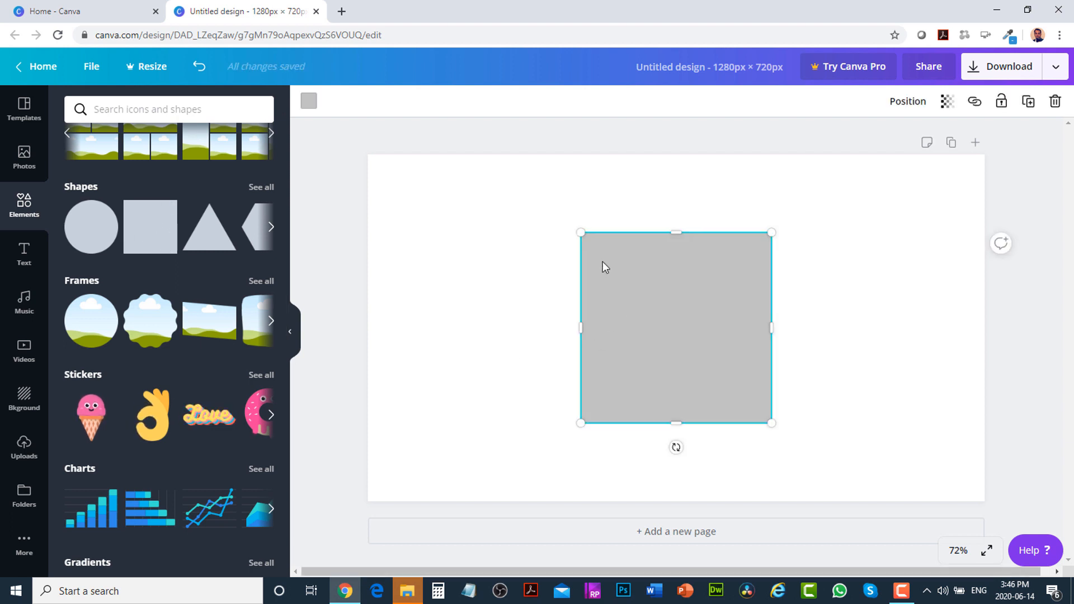
{"action": "left_click_drag", "start_coordinate": [580, 232], "coordinate": [522, 227]}
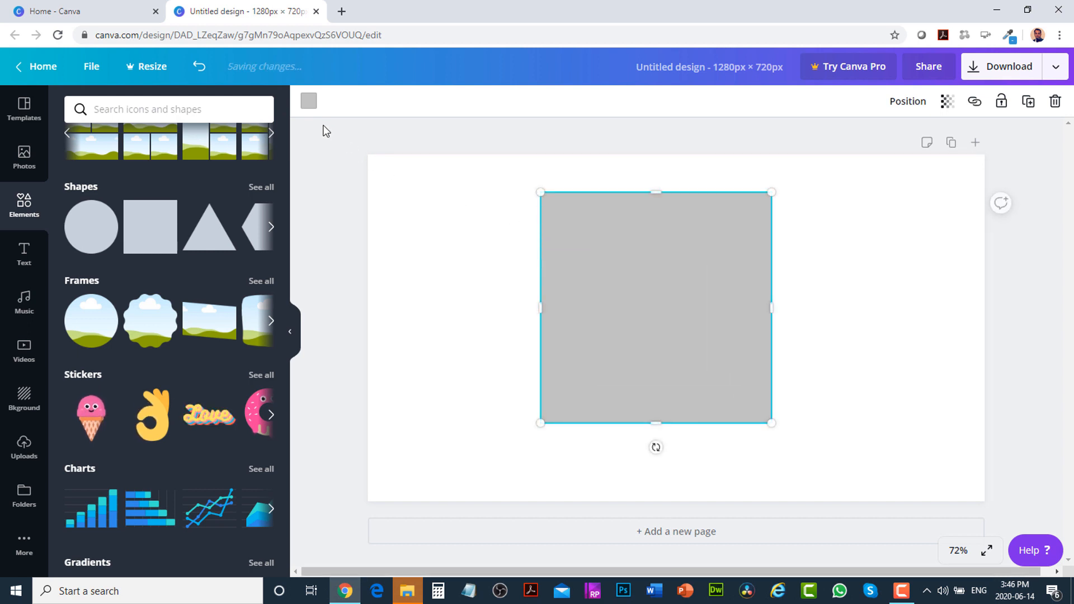
- Try a coral fill on the square and settle on turquoise blue from the default colors
{"action": "left_click", "coordinate": [307, 103]}
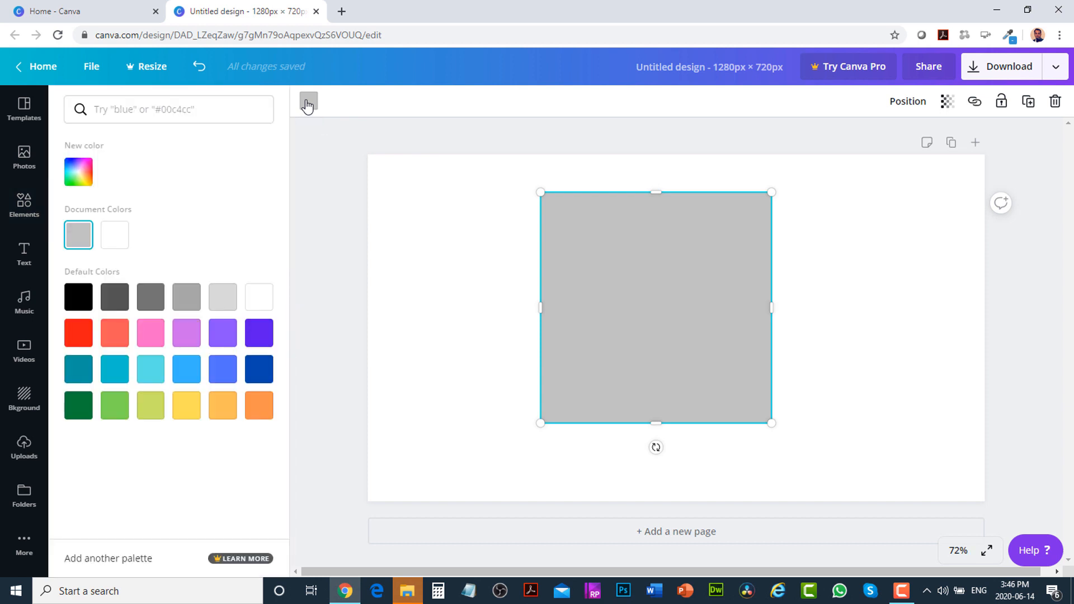
{"action": "left_click", "coordinate": [113, 335]}
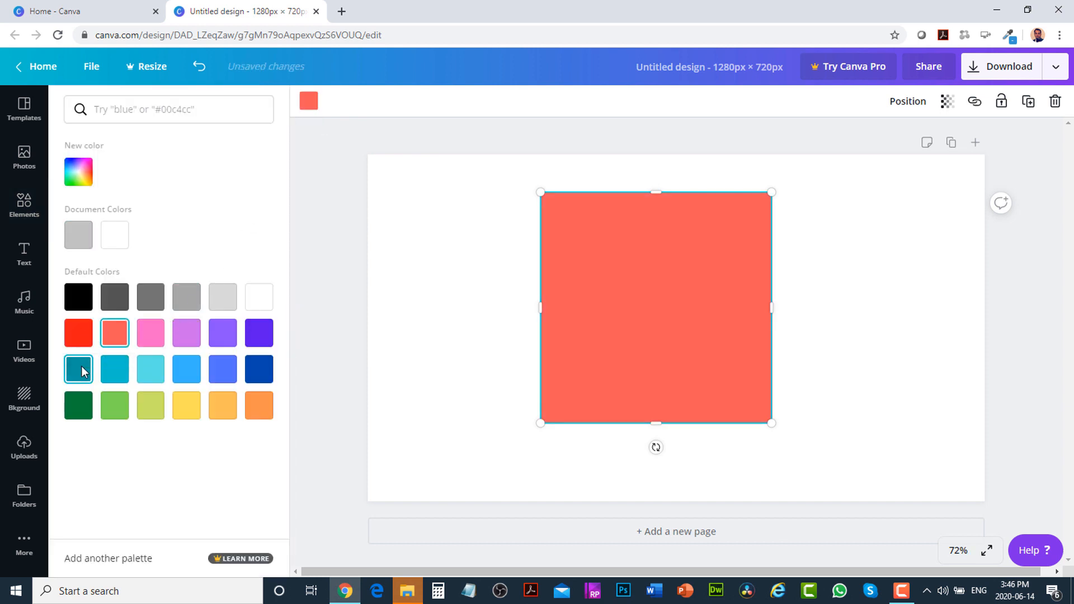
{"action": "left_click", "coordinate": [119, 372]}
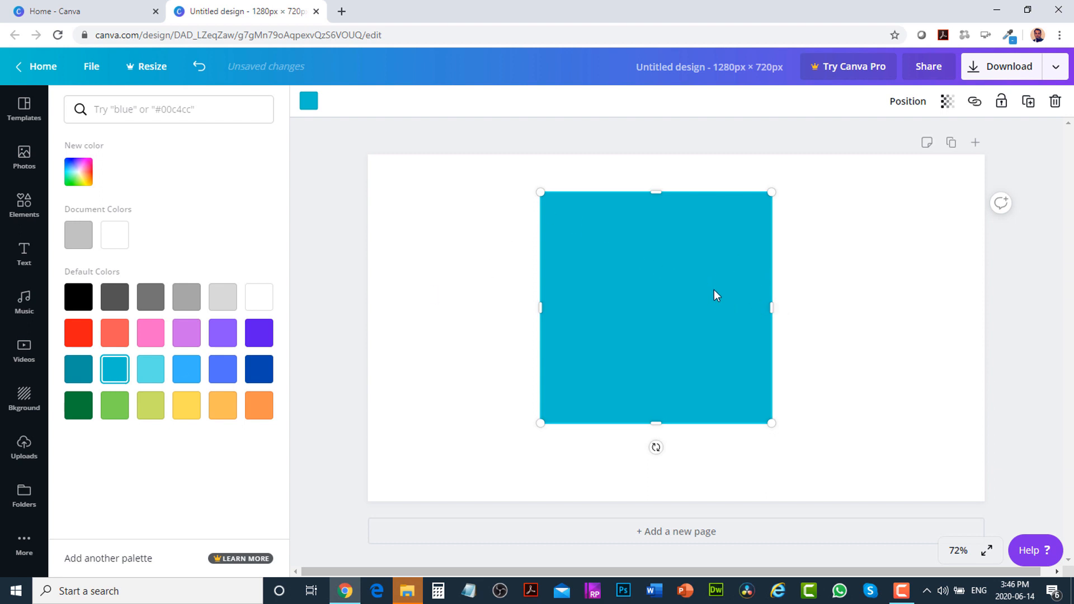
- Move the turquoise square to the page's upper-left corner and enlarge it to about 737 × 737 px, covering the left half of the page
{"action": "left_click_drag", "start_coordinate": [714, 296], "coordinate": [532, 285]}
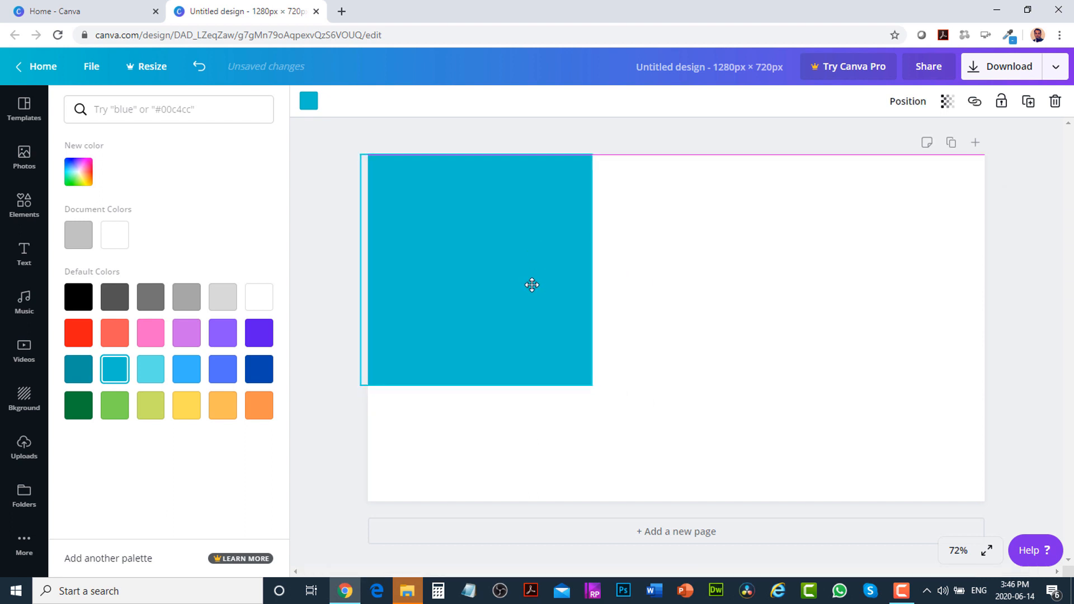
{"action": "left_click_drag", "start_coordinate": [601, 396], "coordinate": [591, 385]}
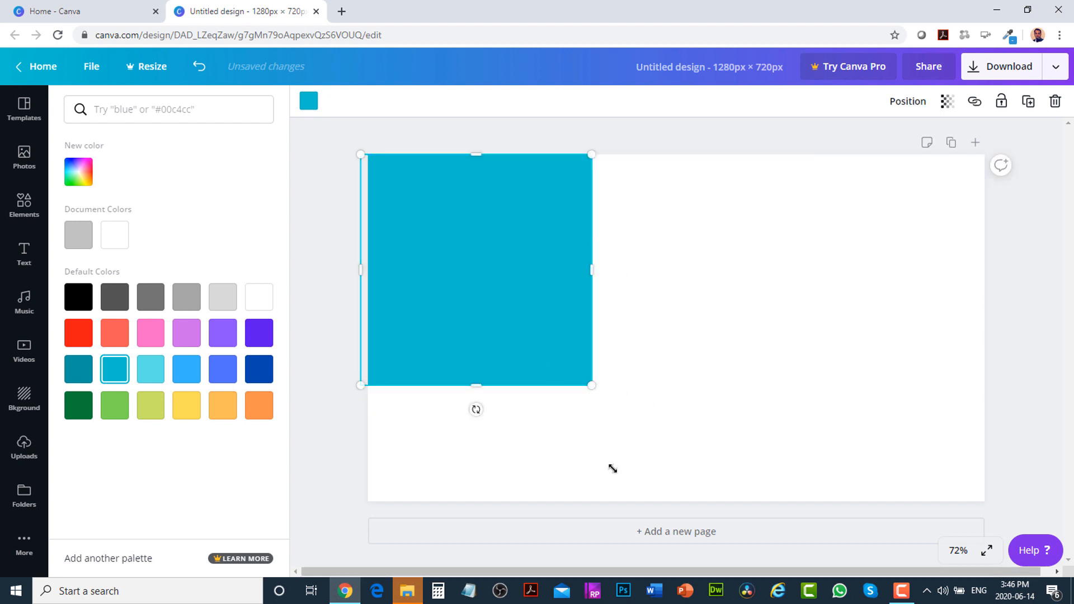
{"action": "left_click_drag", "start_coordinate": [613, 468], "coordinate": [684, 550]}
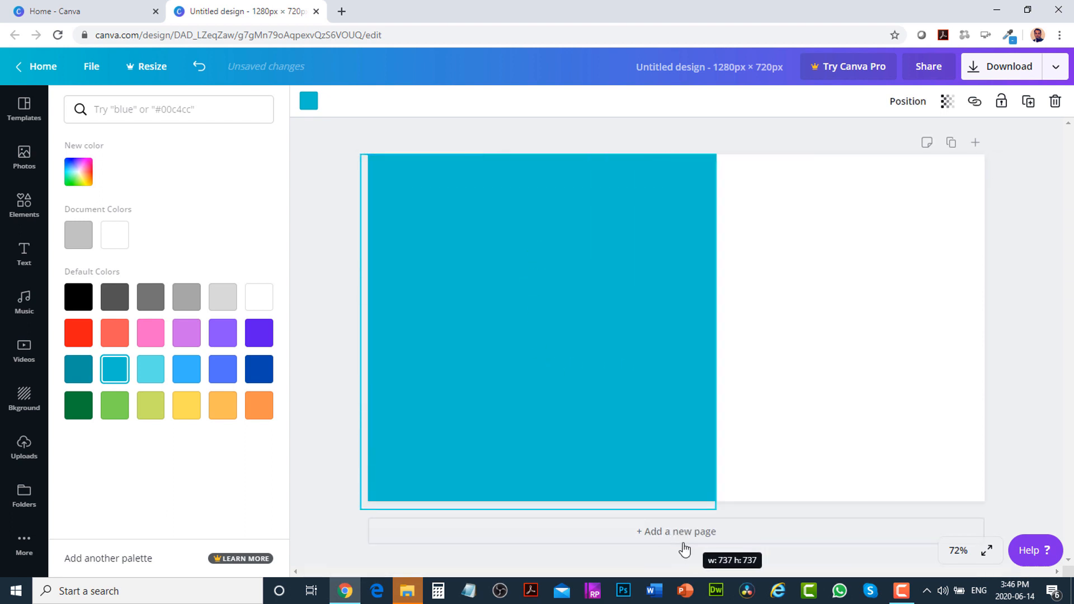
{"action": "left_click_drag", "start_coordinate": [649, 370], "coordinate": [603, 350]}
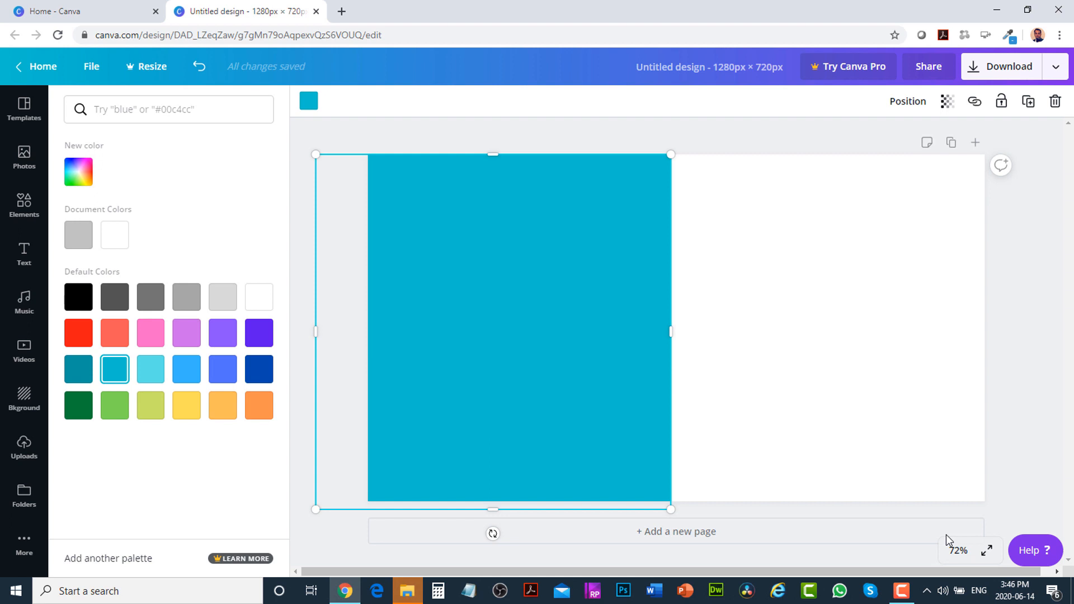
- Rotate the turquoise square clockwise and stretch it to about 1,159 px high, widening it to fill the page's left side with a slanted right edge
{"action": "key", "text": "ctrl+minus"}
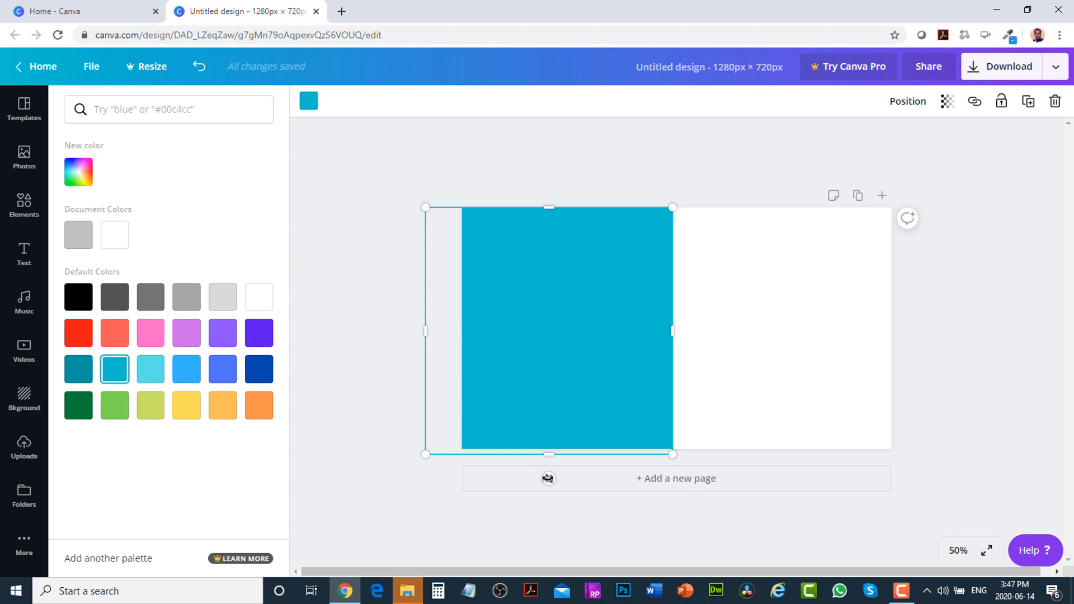
{"action": "left_click_drag", "start_coordinate": [494, 490], "coordinate": [461, 477]}
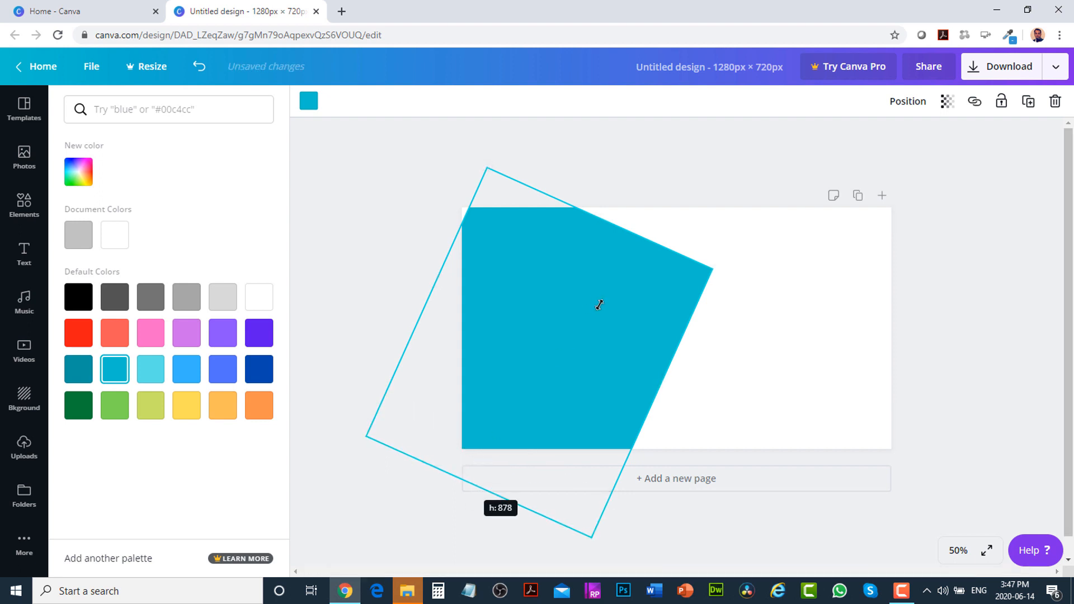
{"action": "left_click_drag", "start_coordinate": [610, 194], "coordinate": [653, 136]}
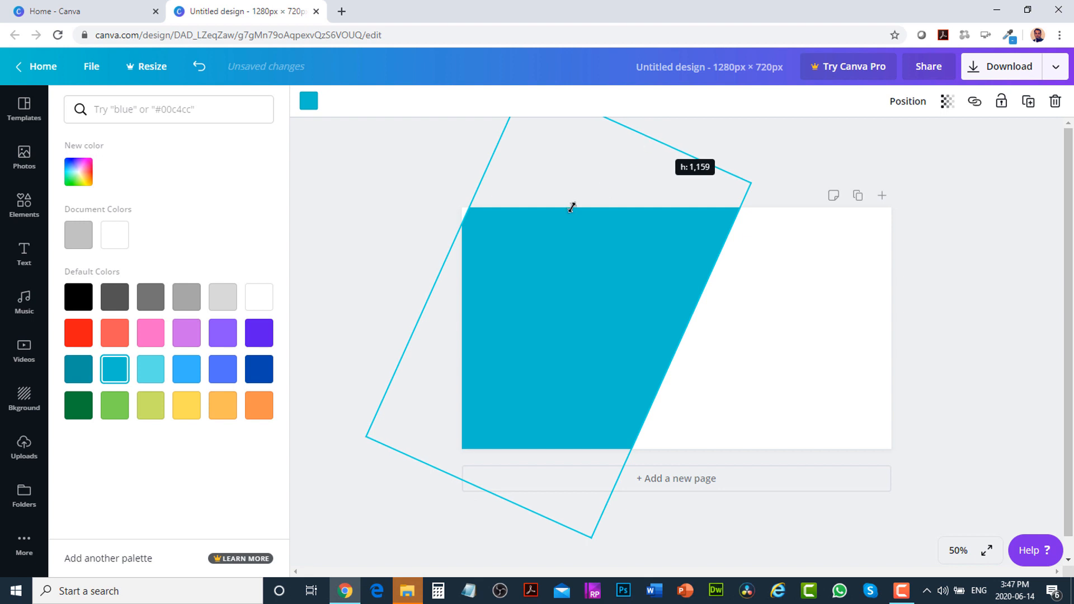
{"action": "left_click_drag", "start_coordinate": [443, 217], "coordinate": [430, 211]}
{"action": "left_click", "coordinate": [988, 327]}
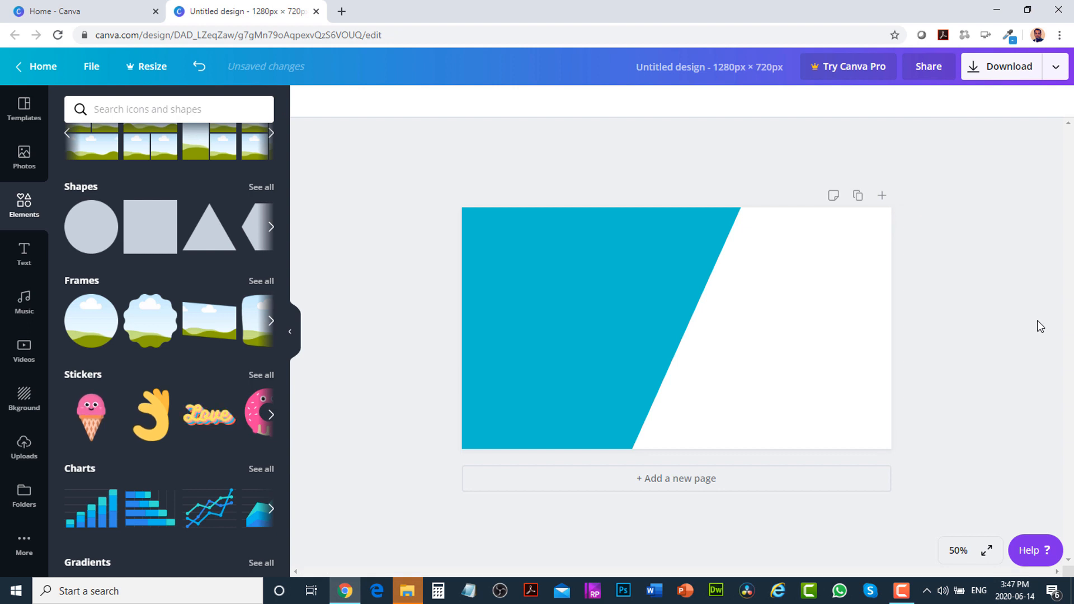
- Delete the slanted turquoise shape from the page
{"action": "left_click", "coordinate": [596, 304]}
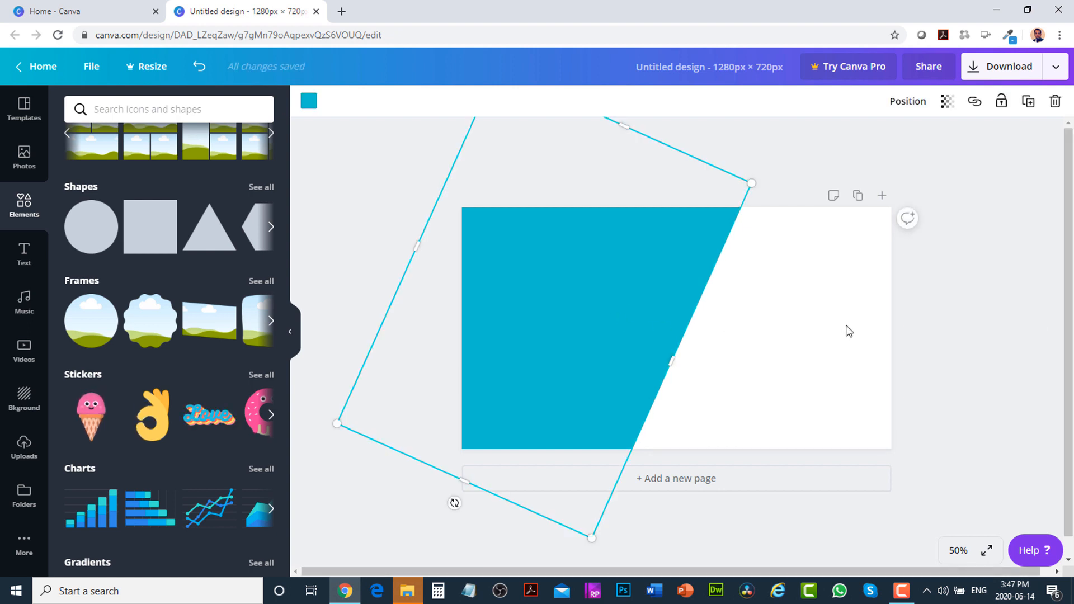
{"action": "key", "text": "Delete"}
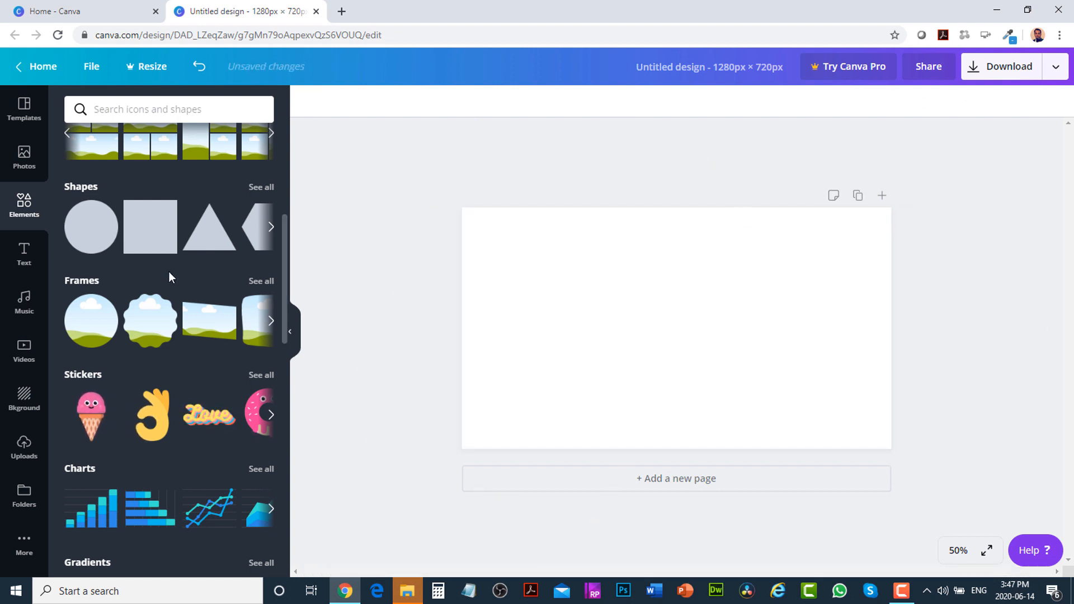
- Add a circle overlapping the page's upper-left corner and enlarge it to cover slightly more than the left half of the page
{"action": "left_click", "coordinate": [93, 230]}
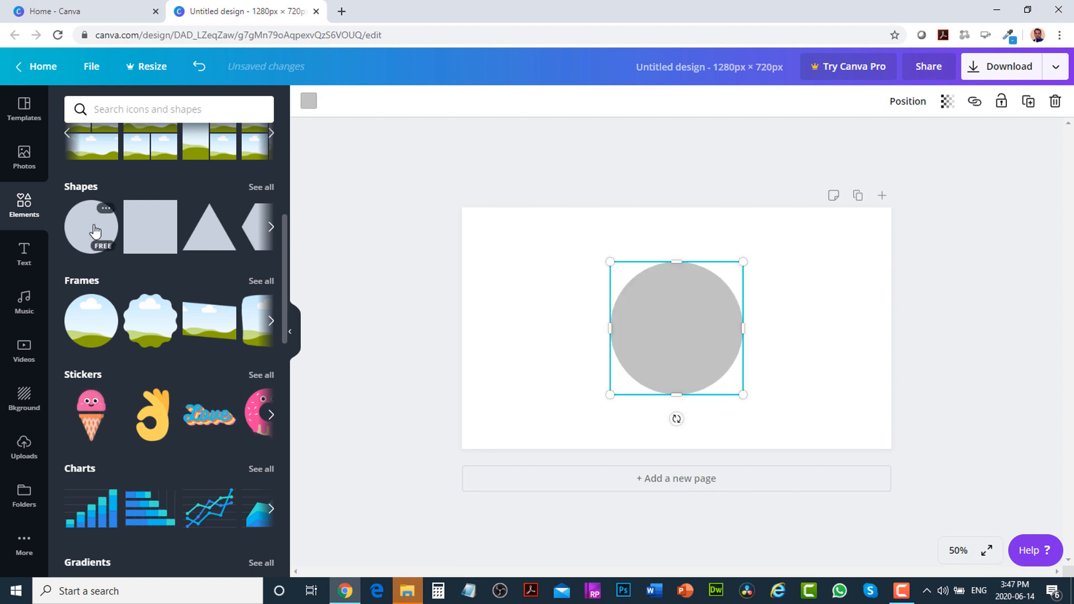
{"action": "left_click_drag", "start_coordinate": [662, 322], "coordinate": [445, 230]}
{"action": "left_click_drag", "start_coordinate": [482, 268], "coordinate": [484, 269]}
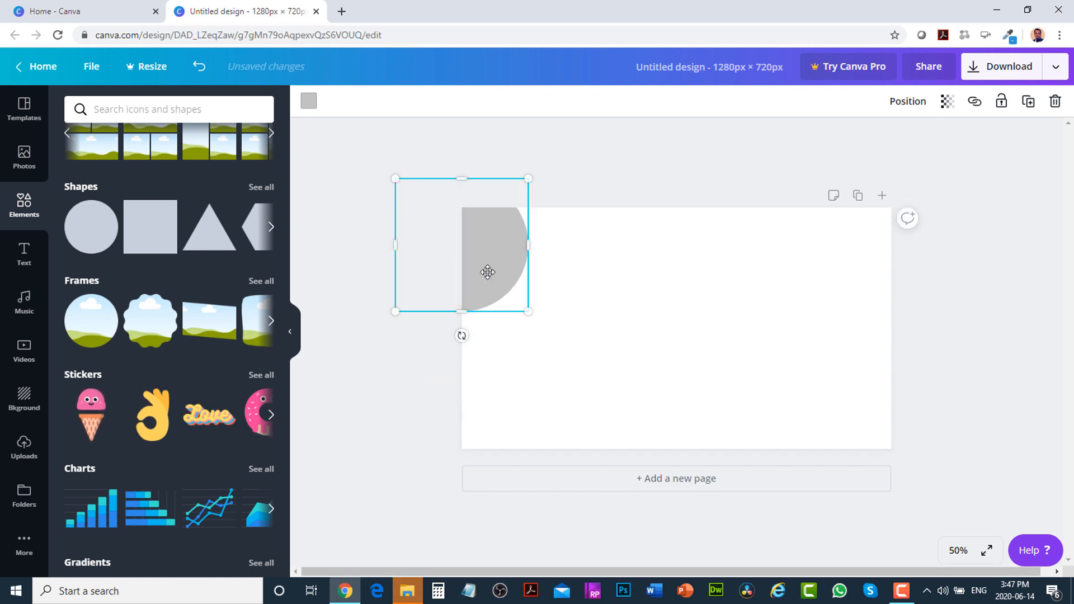
{"action": "key", "text": "ctrl+minus"}
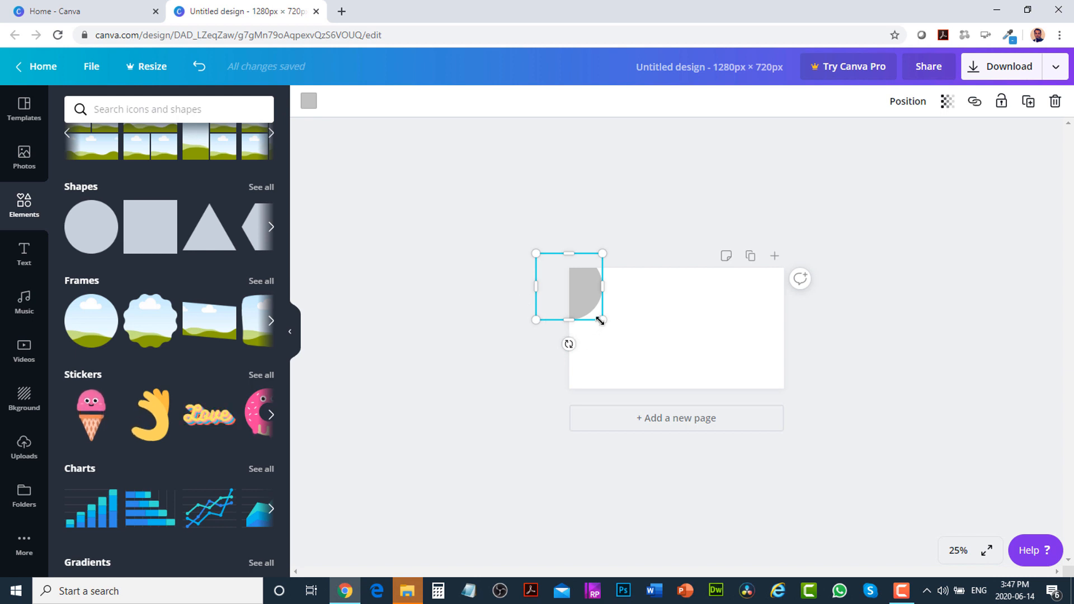
{"action": "left_click_drag", "start_coordinate": [642, 373], "coordinate": [693, 421]}
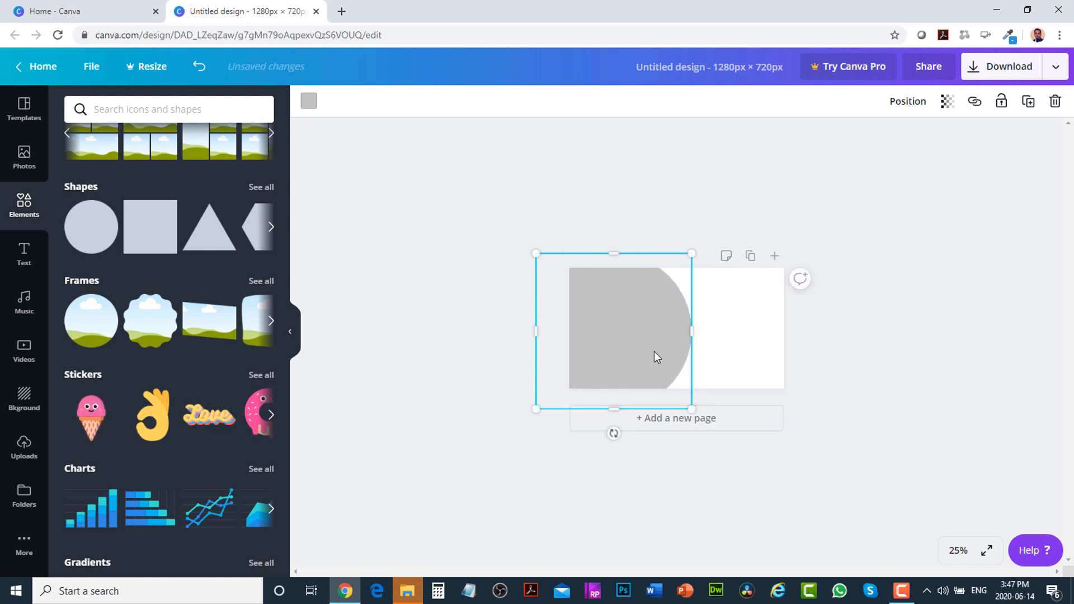
{"action": "left_click", "coordinate": [921, 343]}
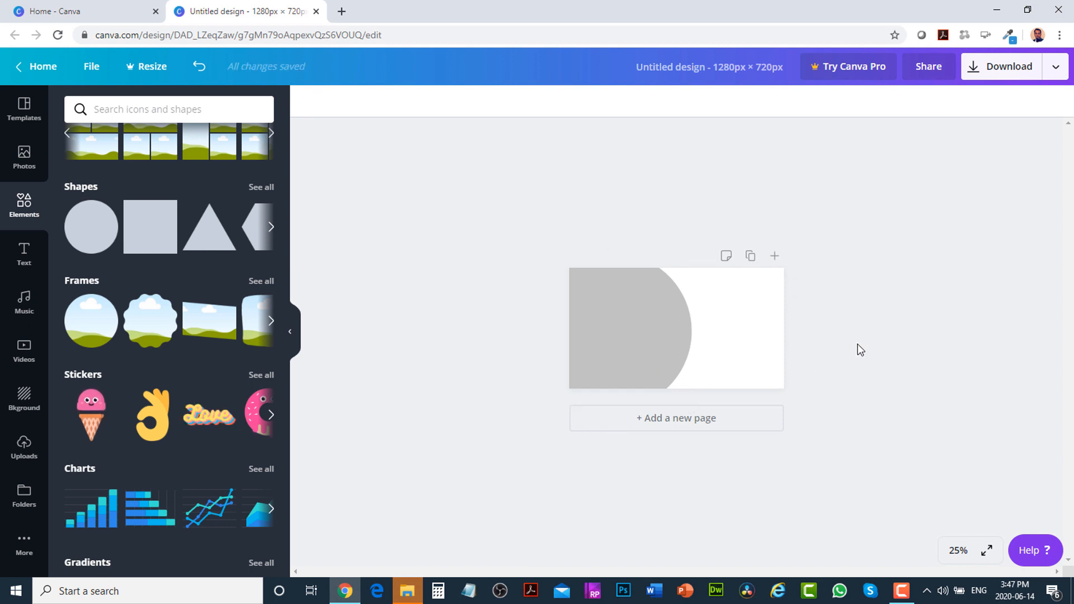
- Recolor the large circle dark blue from the default colors
{"action": "left_click", "coordinate": [644, 339]}
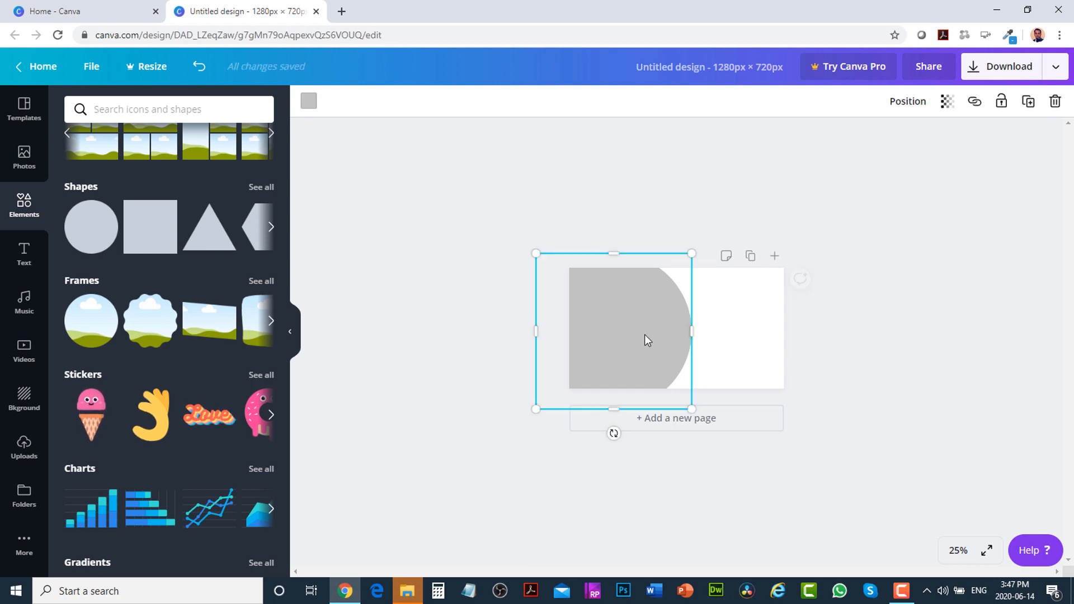
{"action": "left_click", "coordinate": [309, 102]}
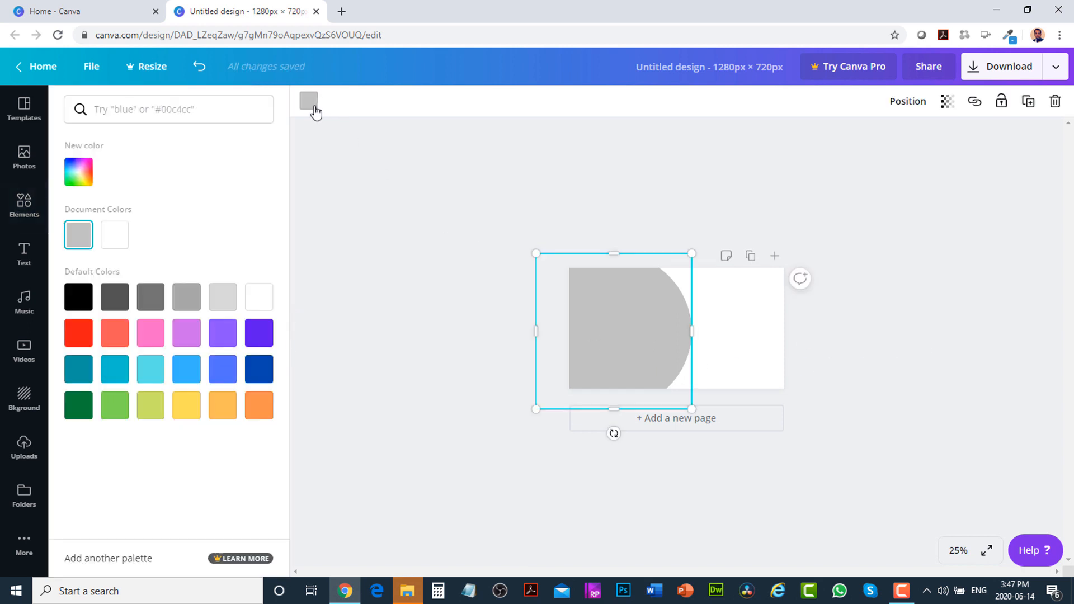
{"action": "left_click", "coordinate": [260, 369]}
{"action": "left_click", "coordinate": [920, 342]}
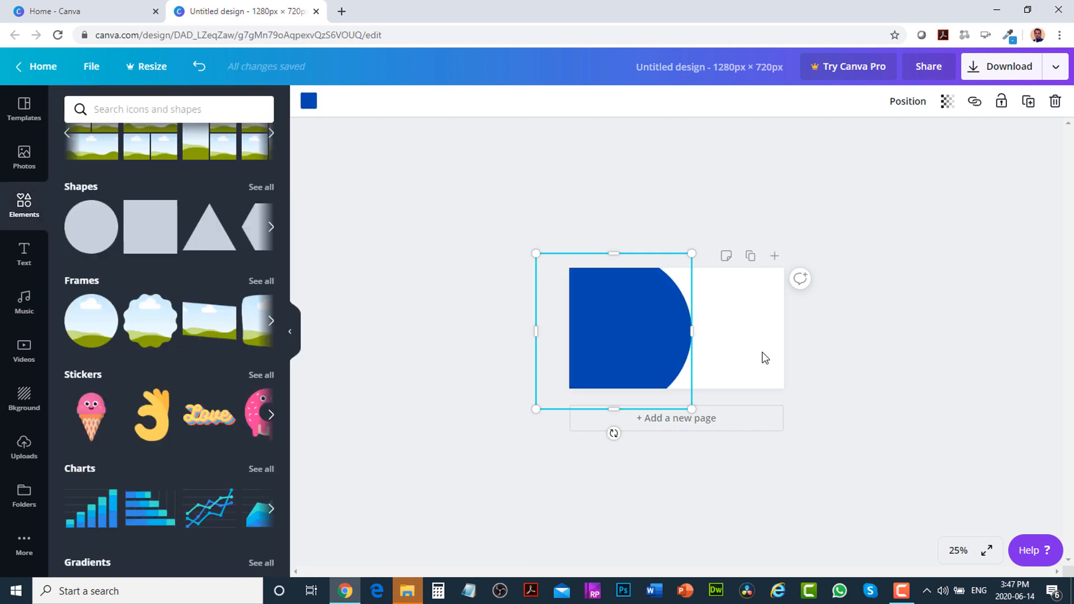
{"action": "left_click", "coordinate": [462, 236]}
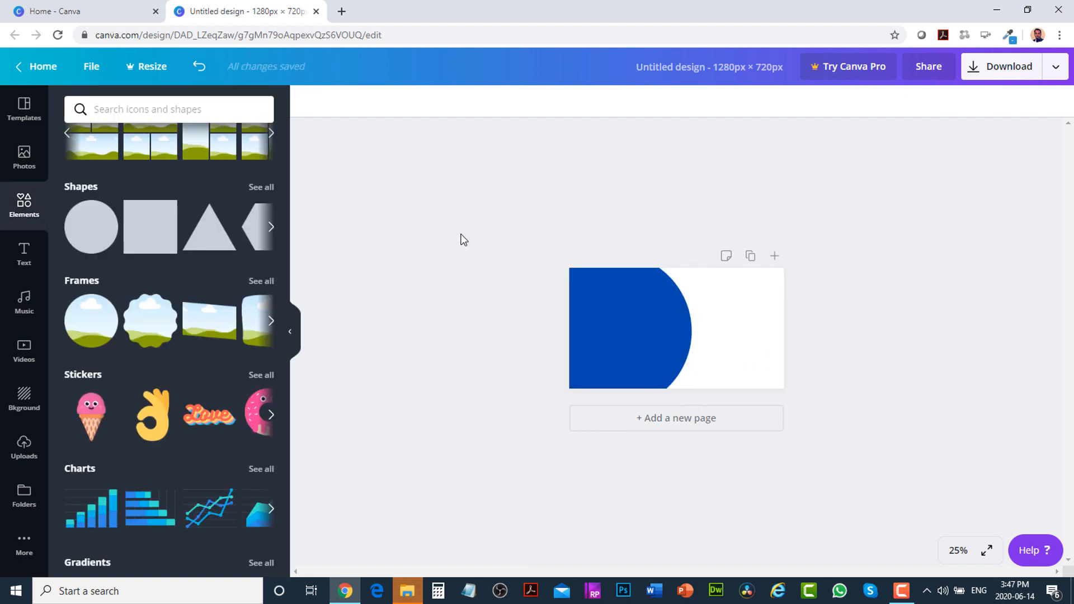
- Shift the blue circle farther left and up, and stretch its height to about 1,032 px so its curve ends at the page's bottom edge
{"action": "left_click", "coordinate": [966, 551]}
{"action": "left_click", "coordinate": [970, 515]}
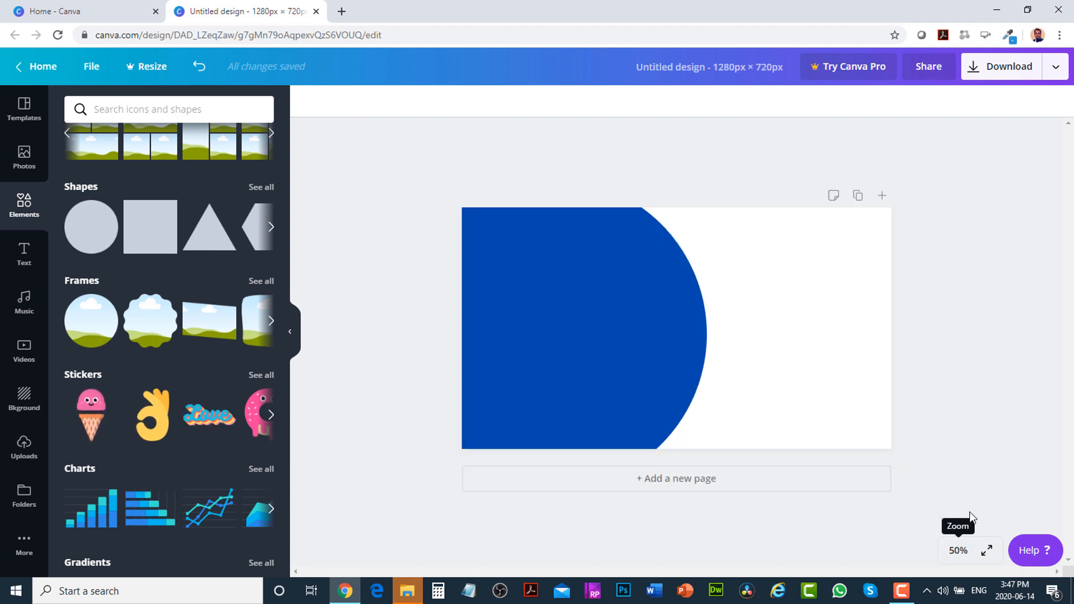
{"action": "left_click_drag", "start_coordinate": [646, 342], "coordinate": [513, 336]}
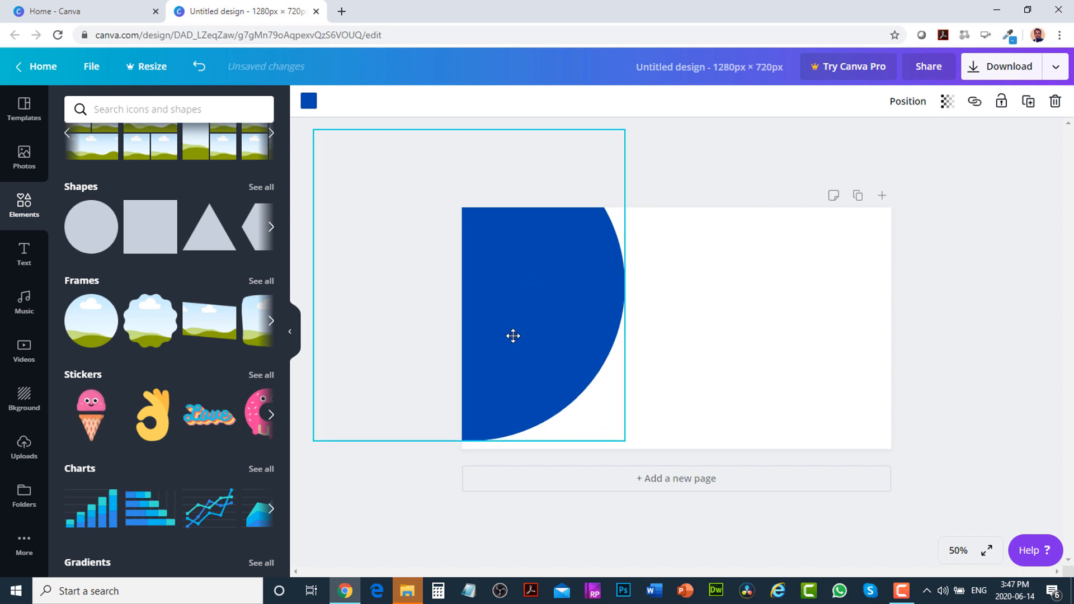
{"action": "left_click_drag", "start_coordinate": [465, 440], "coordinate": [465, 476]}
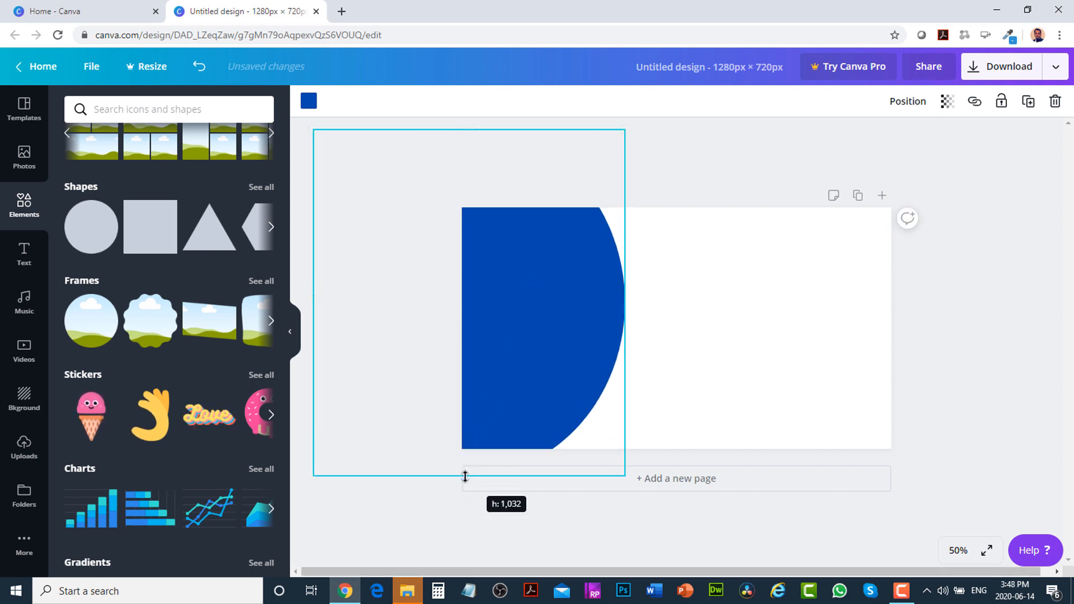
{"action": "left_click_drag", "start_coordinate": [547, 336], "coordinate": [551, 336]}
{"action": "left_click", "coordinate": [979, 318]}
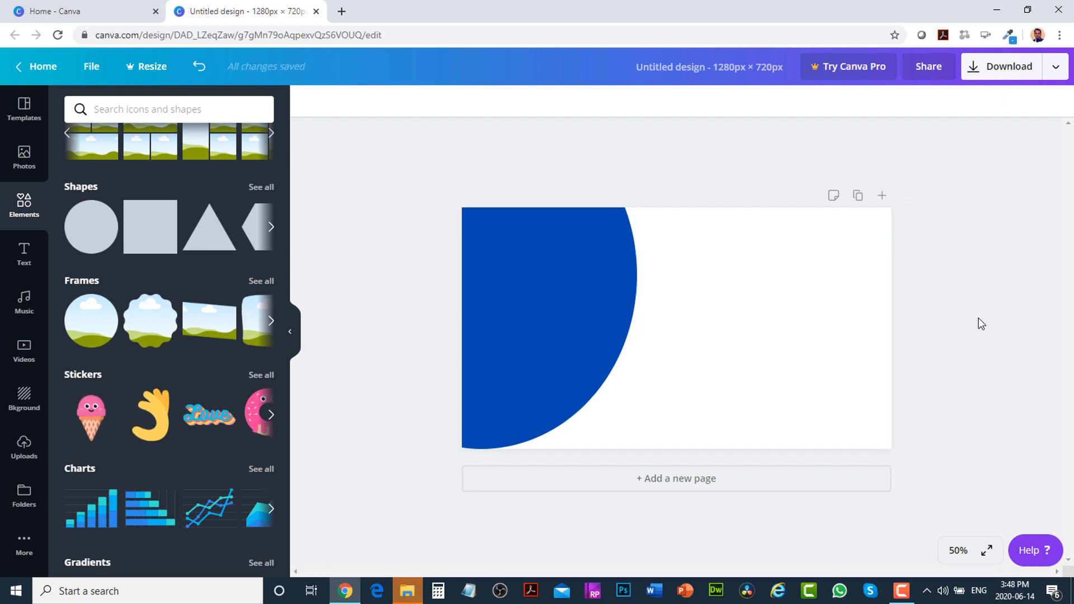
- Nudge the blue oval slightly downward so it extends just past the page's bottom edge
{"action": "left_click", "coordinate": [609, 307]}
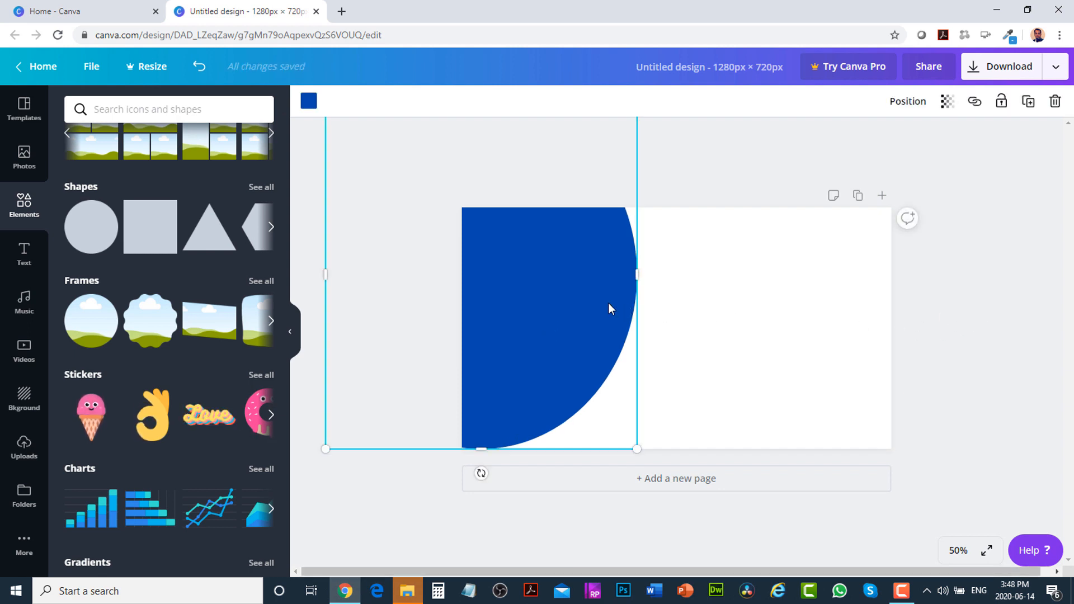
{"action": "key", "text": "Down"}
{"action": "key", "text": "Down"}
{"action": "key", "text": "Down"}
{"action": "key", "text": "Down"}
{"action": "key", "text": "Down"}
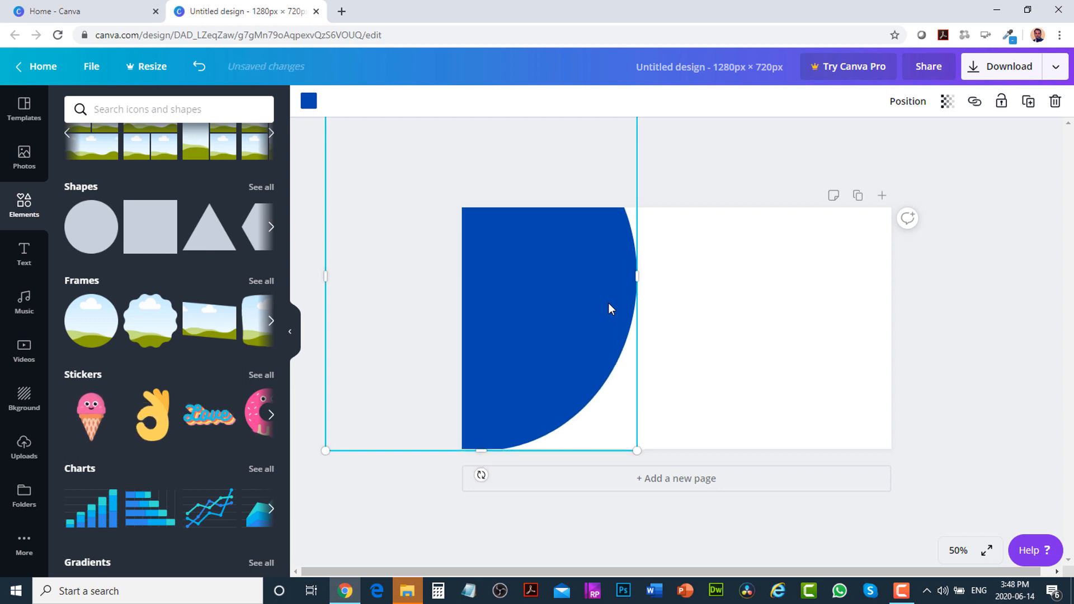
{"action": "left_click", "coordinate": [956, 297]}
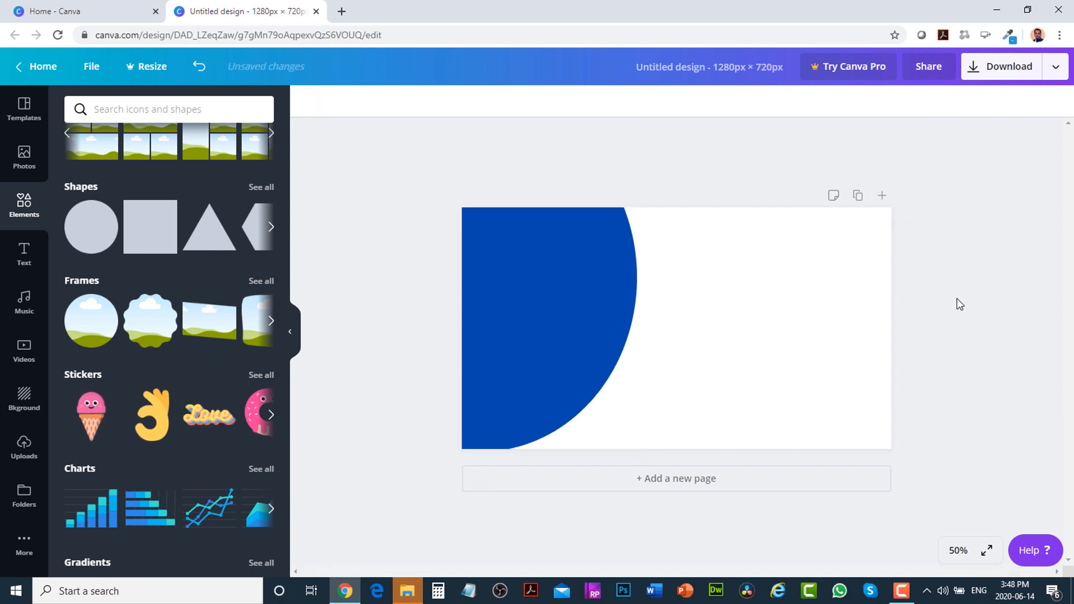
- Delete the blue oval from the page
{"action": "left_click", "coordinate": [531, 300]}
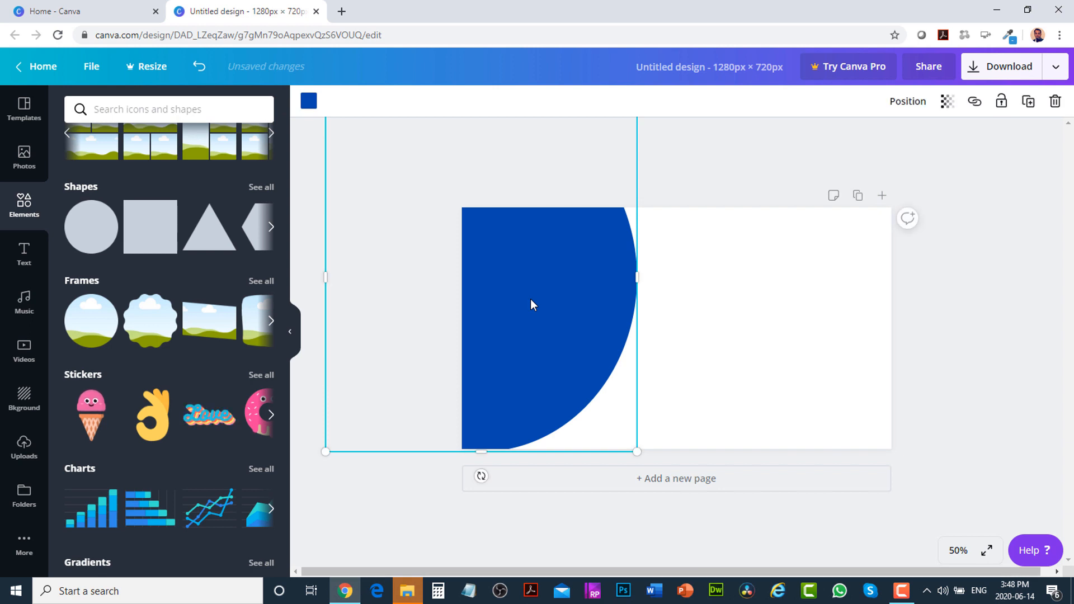
{"action": "key", "text": "Delete"}
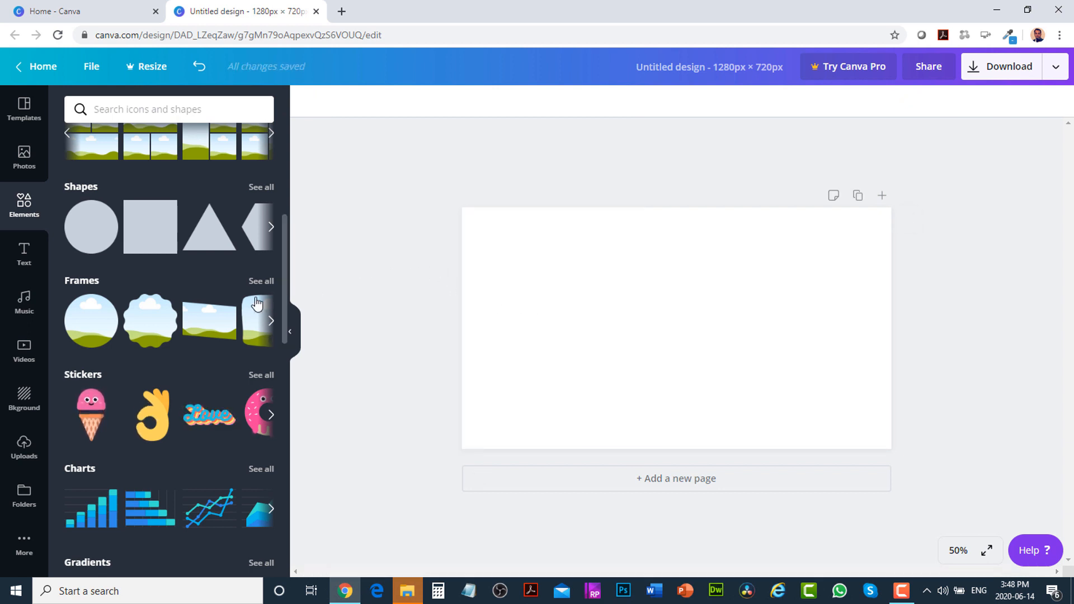
{"action": "scroll", "coordinate": [218, 290], "scroll_direction": "up", "scroll_amount": 4}
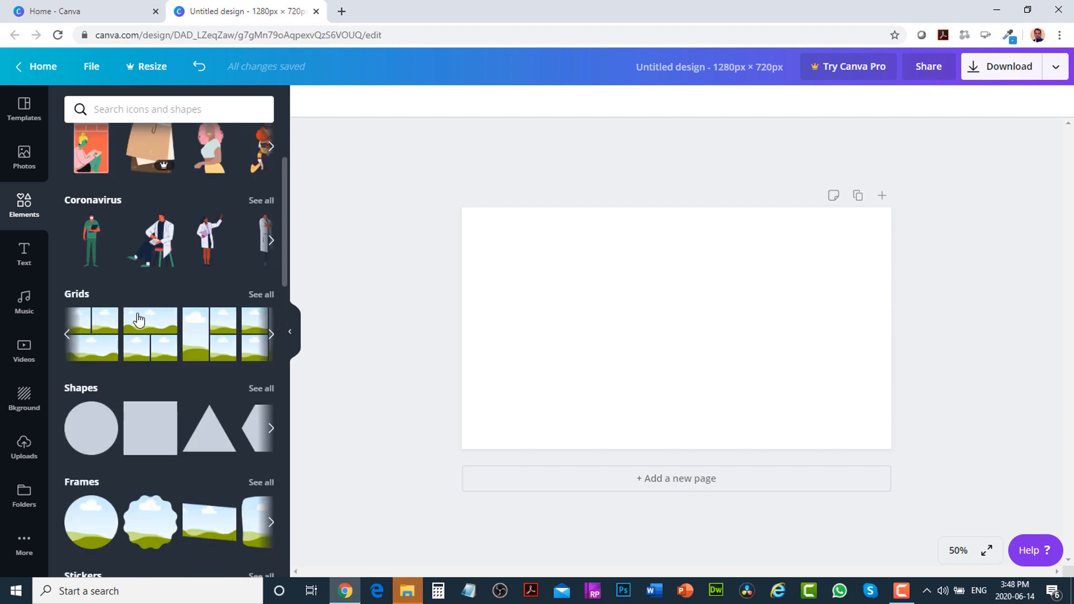
{"action": "scroll", "coordinate": [156, 313], "scroll_direction": "up", "scroll_amount": 3}
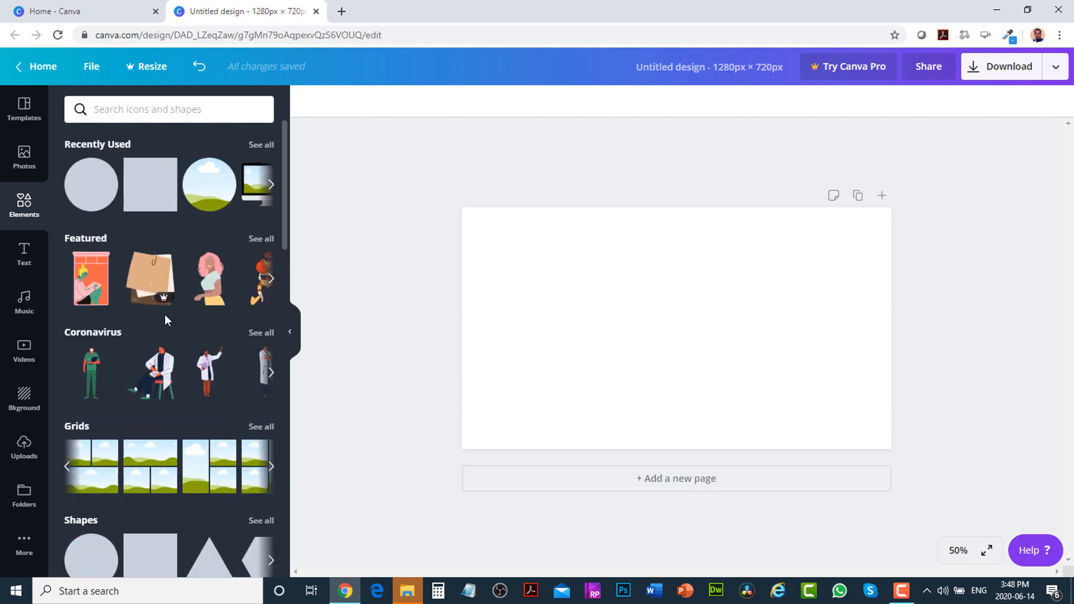
{"action": "scroll", "coordinate": [168, 314], "scroll_direction": "down", "scroll_amount": 3}
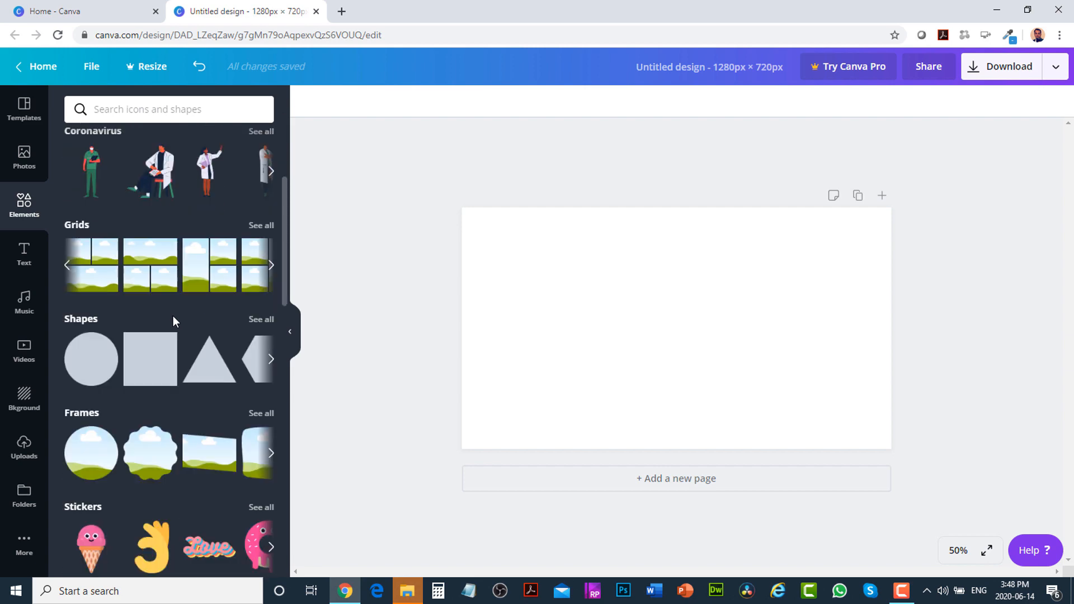
- Add a heading text box to the blank page with the text "My New Heading"
{"action": "left_click", "coordinate": [27, 267]}
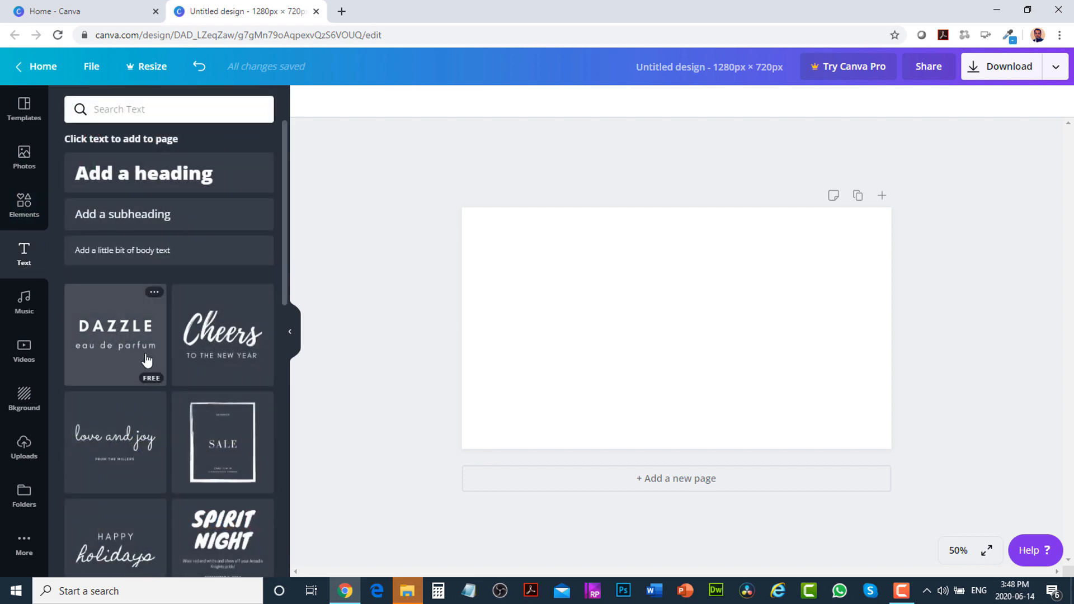
{"action": "scroll", "coordinate": [211, 398], "scroll_direction": "down", "scroll_amount": 10}
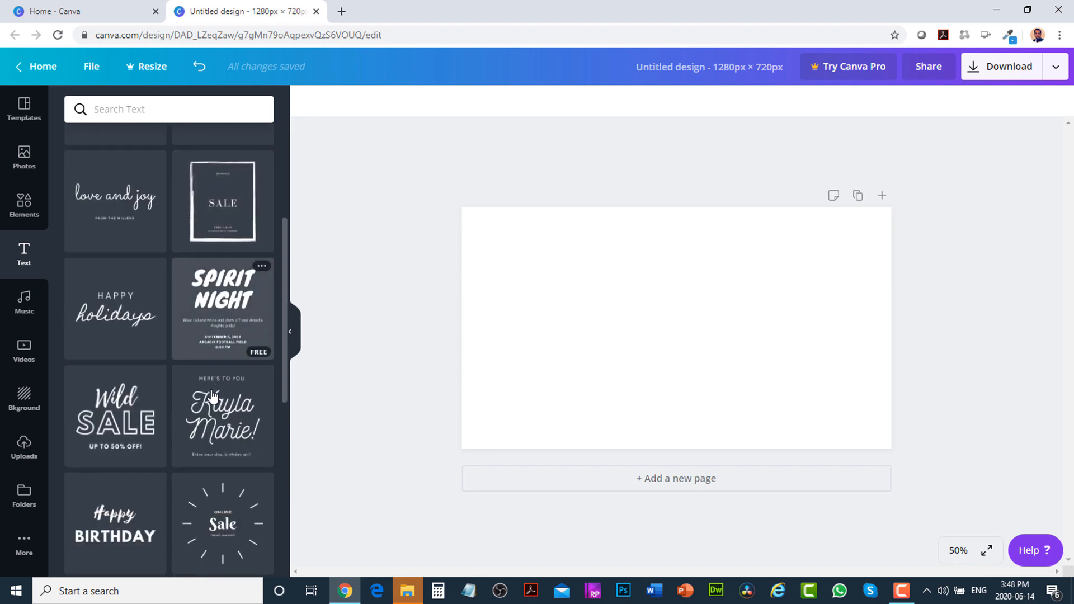
{"action": "scroll", "coordinate": [213, 413], "scroll_direction": "up", "scroll_amount": 10}
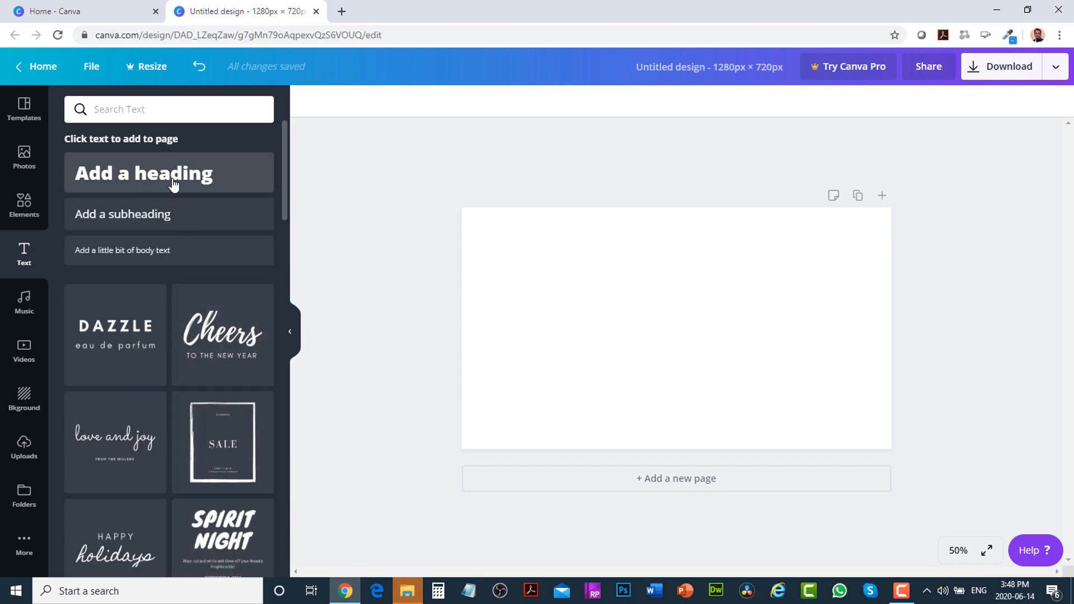
{"action": "left_click", "coordinate": [173, 184]}
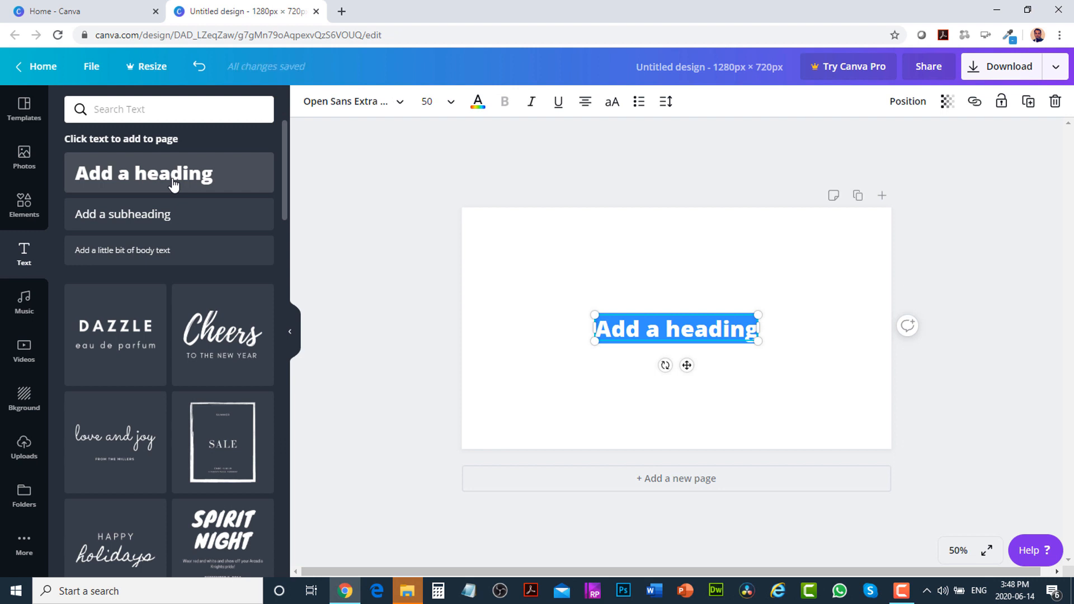
{"action": "type", "text": "My New"}
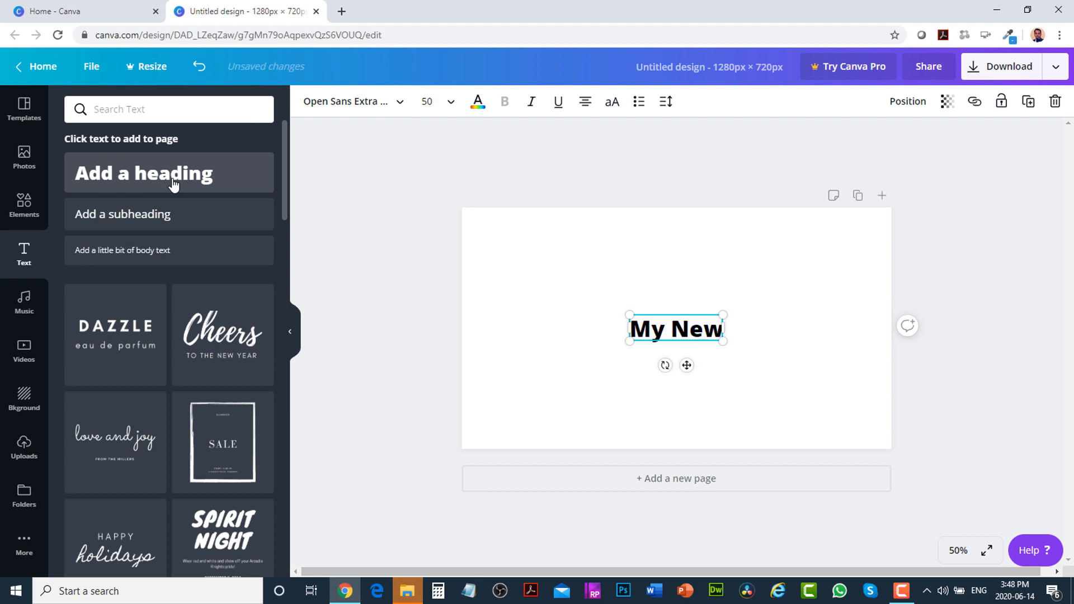
{"action": "type", "text": "H"}
{"action": "key", "text": "BackSpace"}
{"action": "type", "text": "Hea"}
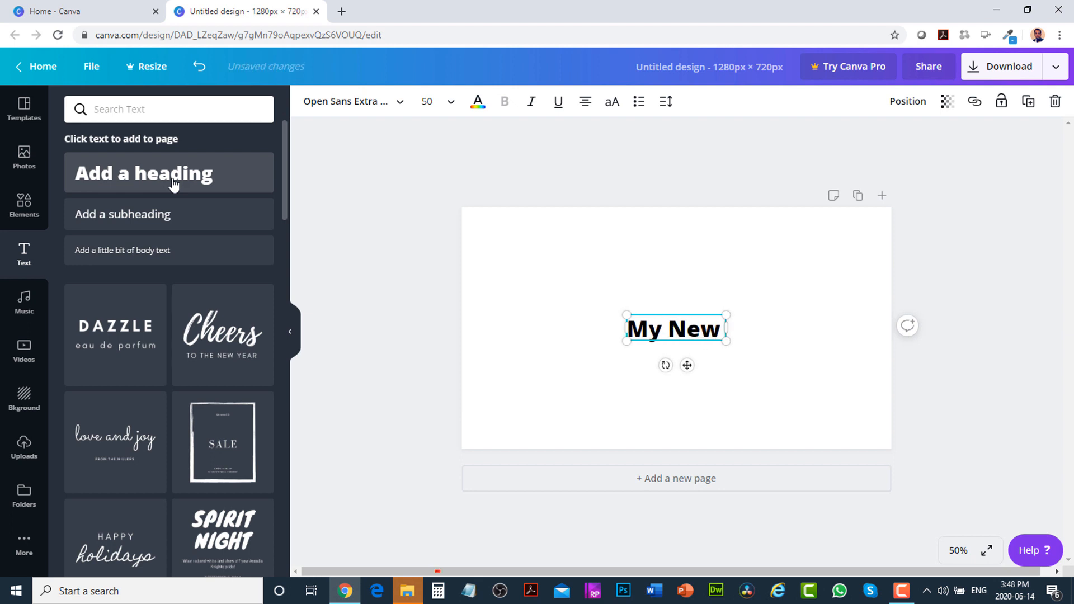
{"action": "type", "text": "ding"}
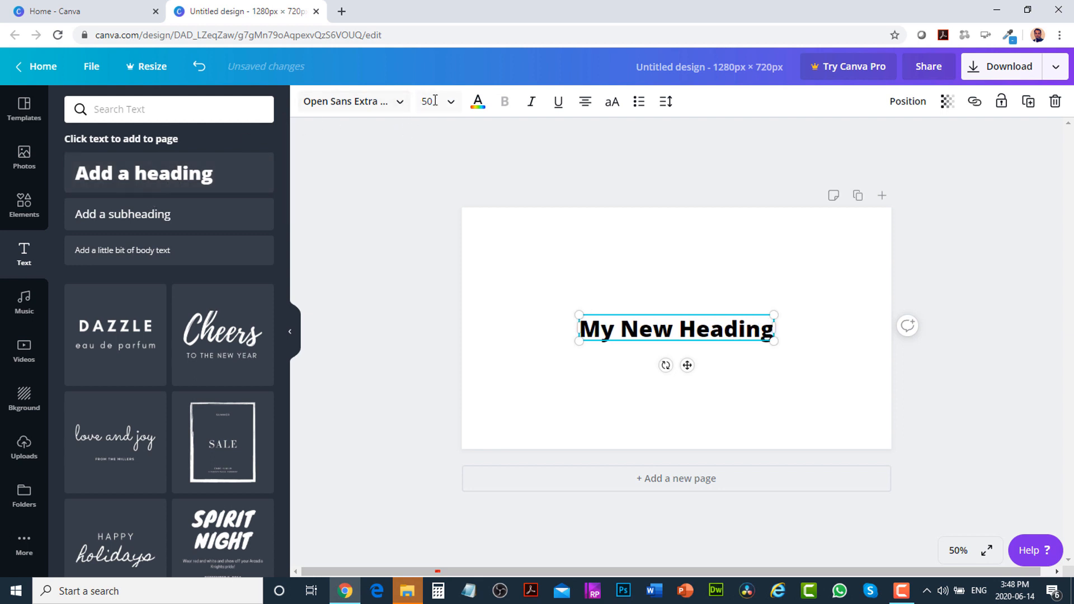
- Enlarge the "My New Heading" text, trying font size 72 and settling on 88
{"action": "left_click", "coordinate": [454, 104]}
{"action": "scroll", "coordinate": [462, 269], "scroll_direction": "down", "scroll_amount": 3}
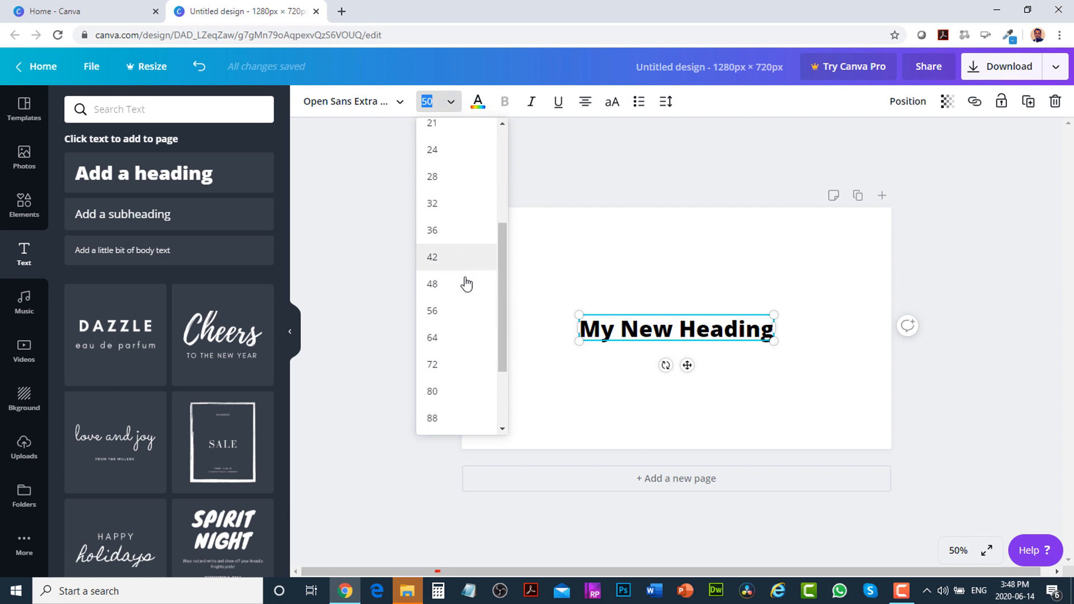
{"action": "left_click", "coordinate": [432, 364]}
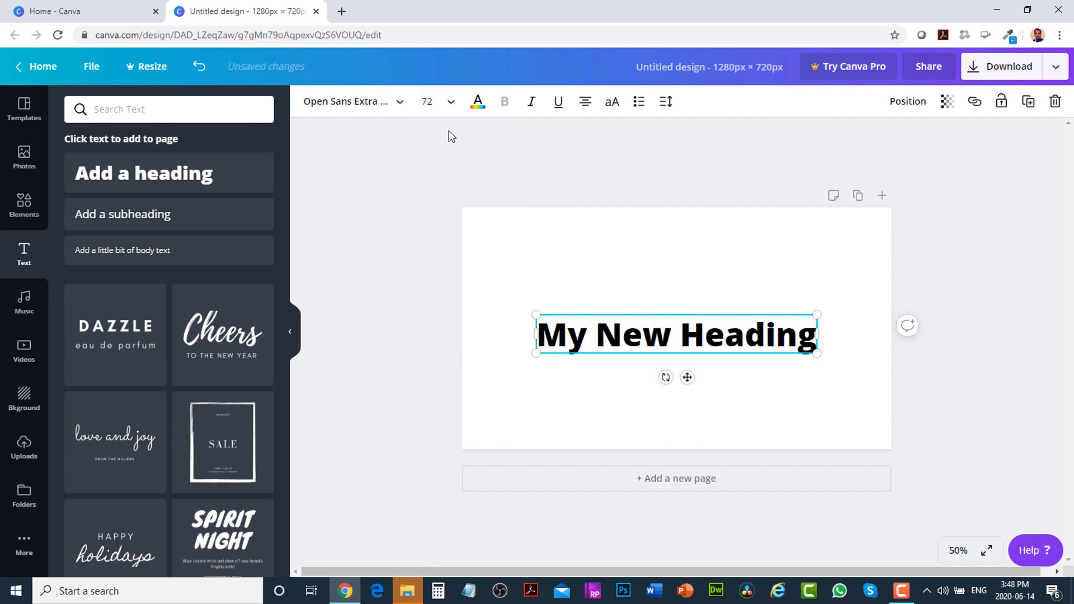
{"action": "left_click", "coordinate": [449, 101]}
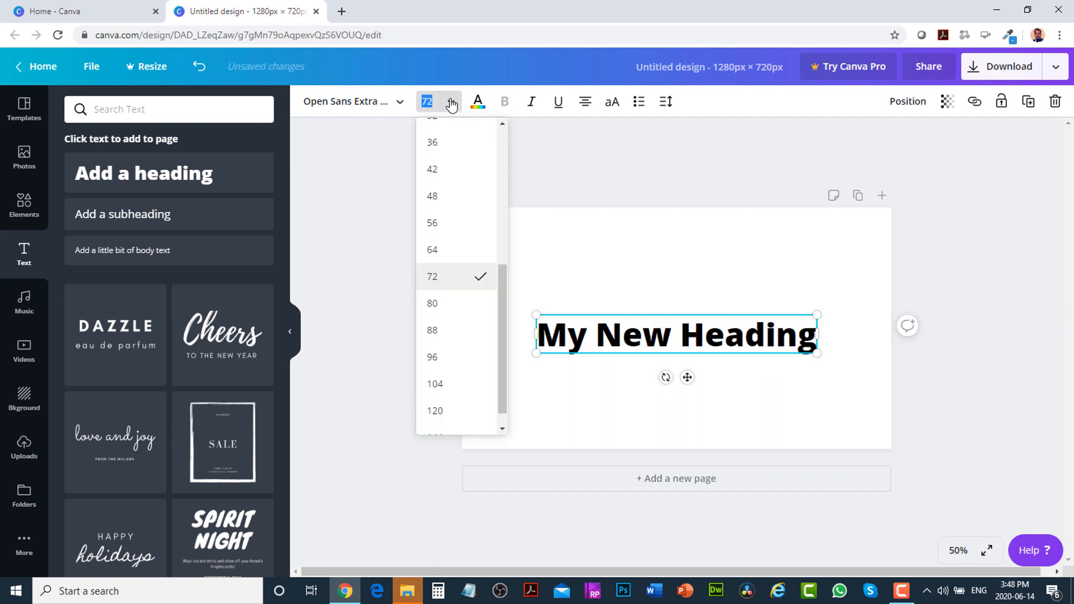
{"action": "left_click", "coordinate": [442, 331]}
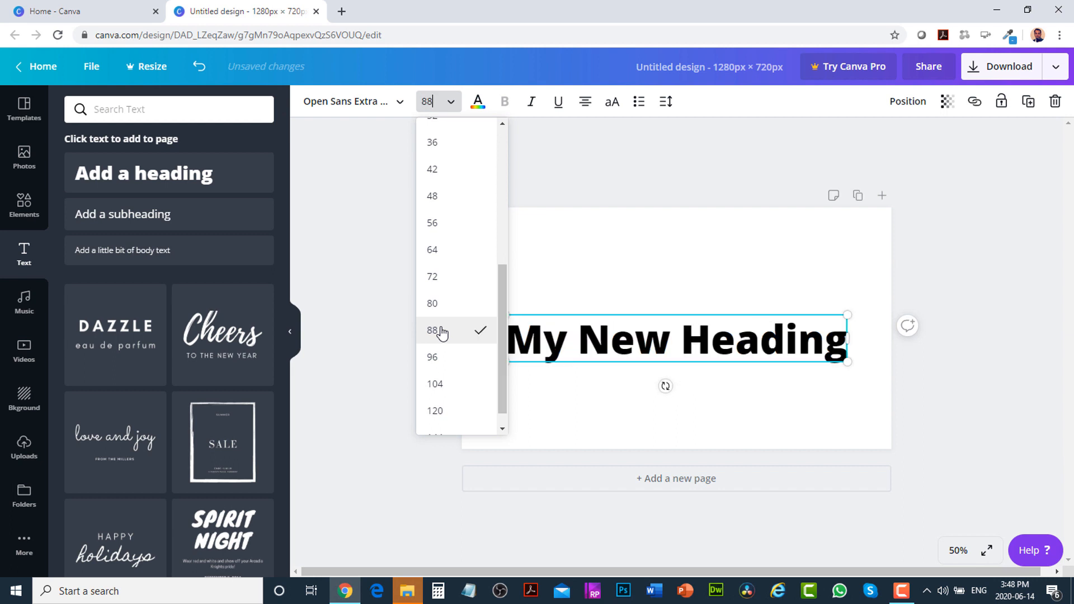
- Try the Lovelo font on the heading, and settle on Horizon
{"action": "left_click", "coordinate": [401, 105]}
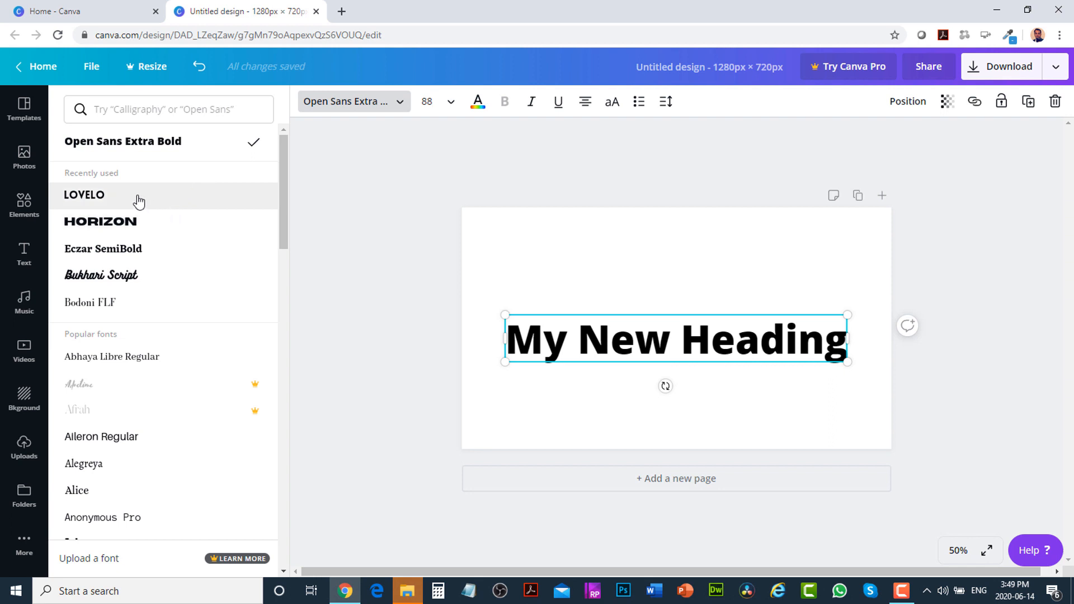
{"action": "left_click", "coordinate": [139, 202]}
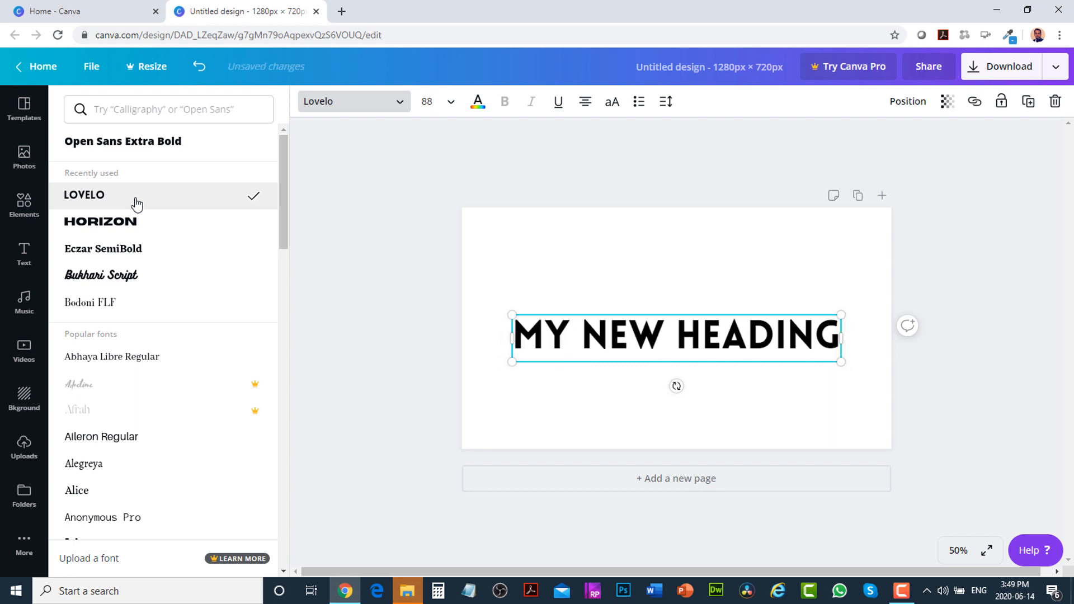
{"action": "left_click", "coordinate": [136, 228]}
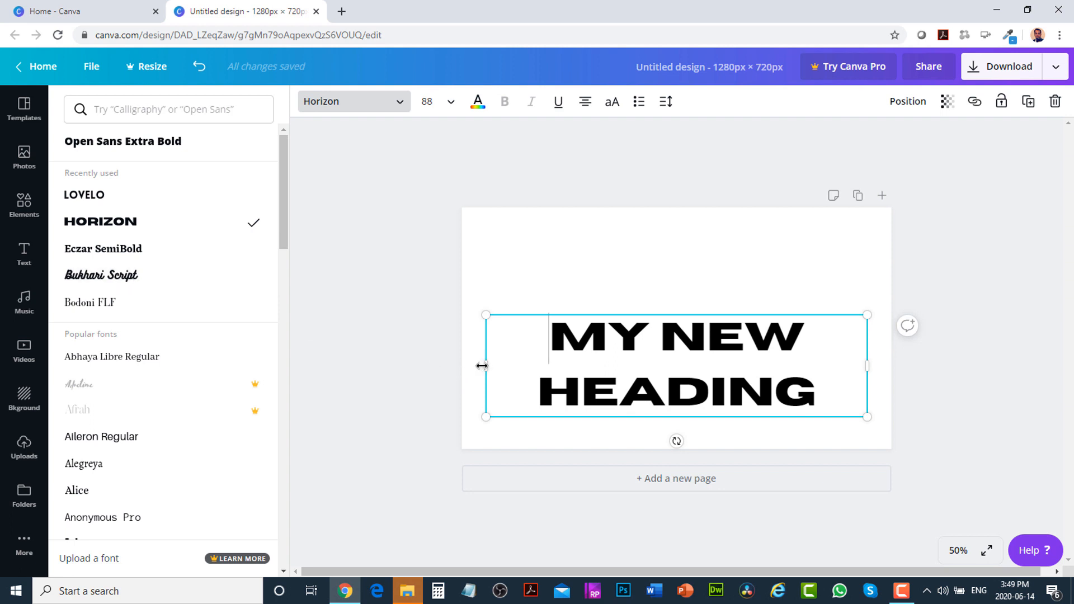
- Widen the heading's text box past the page's left edge, and move it up and to the right
{"action": "left_click_drag", "start_coordinate": [441, 366], "coordinate": [440, 367]}
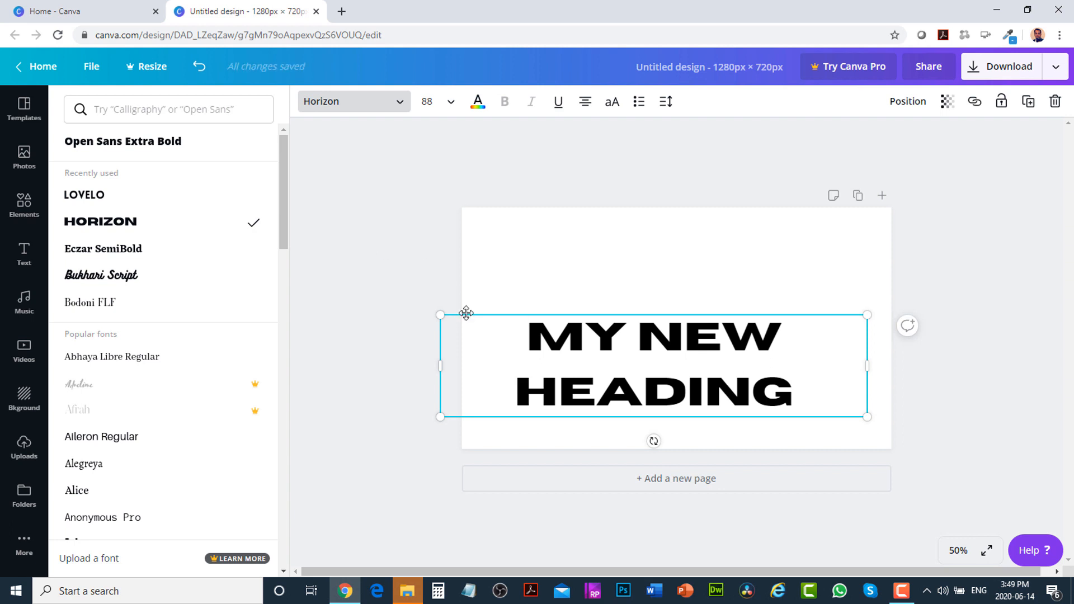
{"action": "left_click_drag", "start_coordinate": [467, 314], "coordinate": [498, 247]}
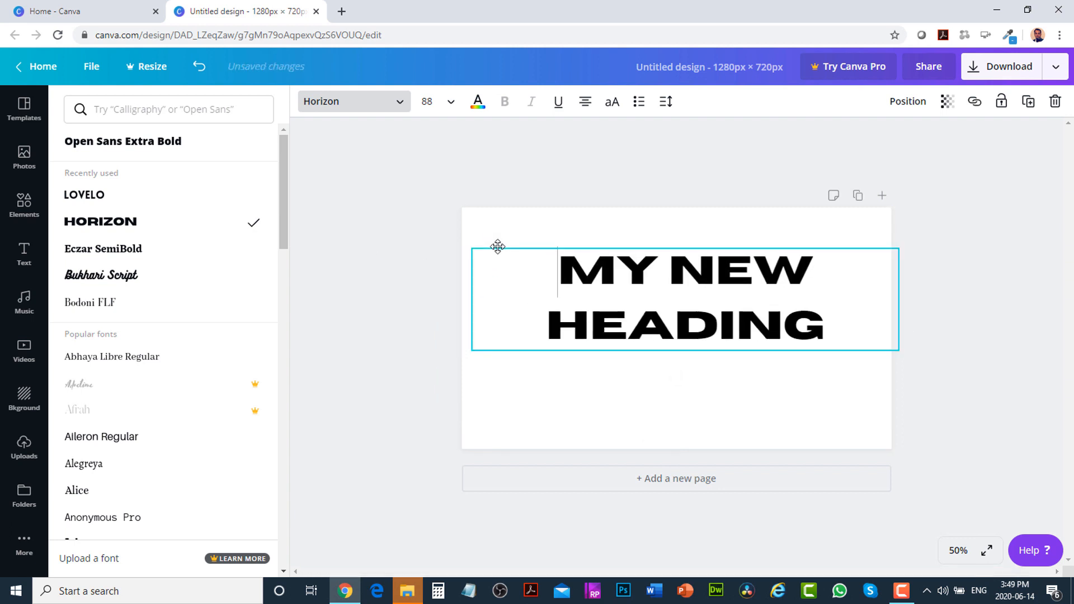
- Recolor the heading text red from the default colors
{"action": "left_click", "coordinate": [477, 109]}
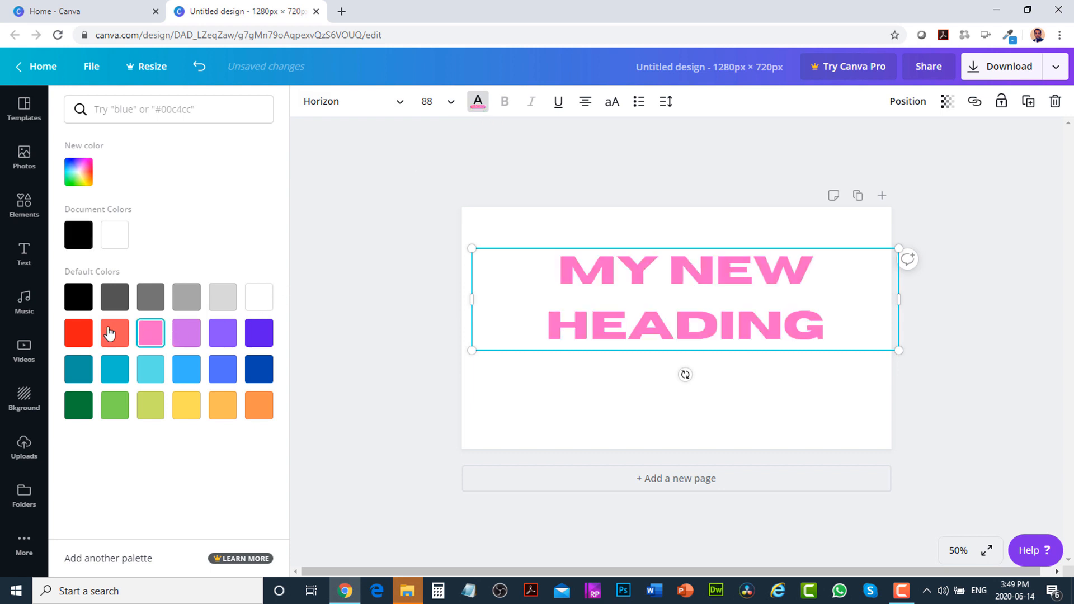
{"action": "left_click", "coordinate": [79, 333]}
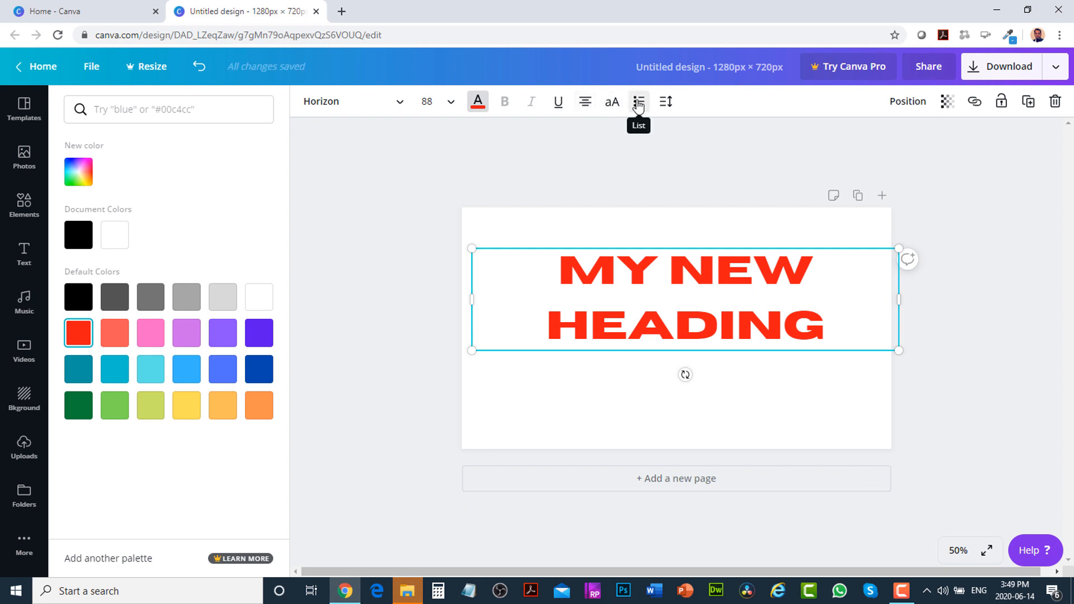
{"action": "left_click", "coordinate": [367, 204]}
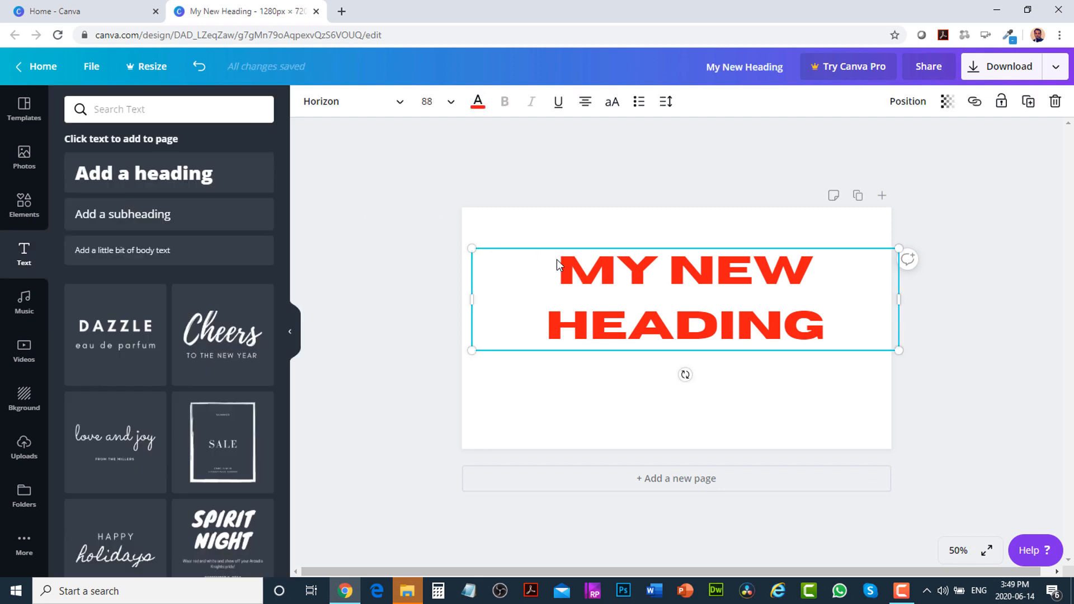
- Replace the red heading with the ready-made "Graphic Design for Beginners" text combination
{"action": "key", "text": "Delete"}
{"action": "scroll", "coordinate": [223, 358], "scroll_direction": "down", "scroll_amount": 3}
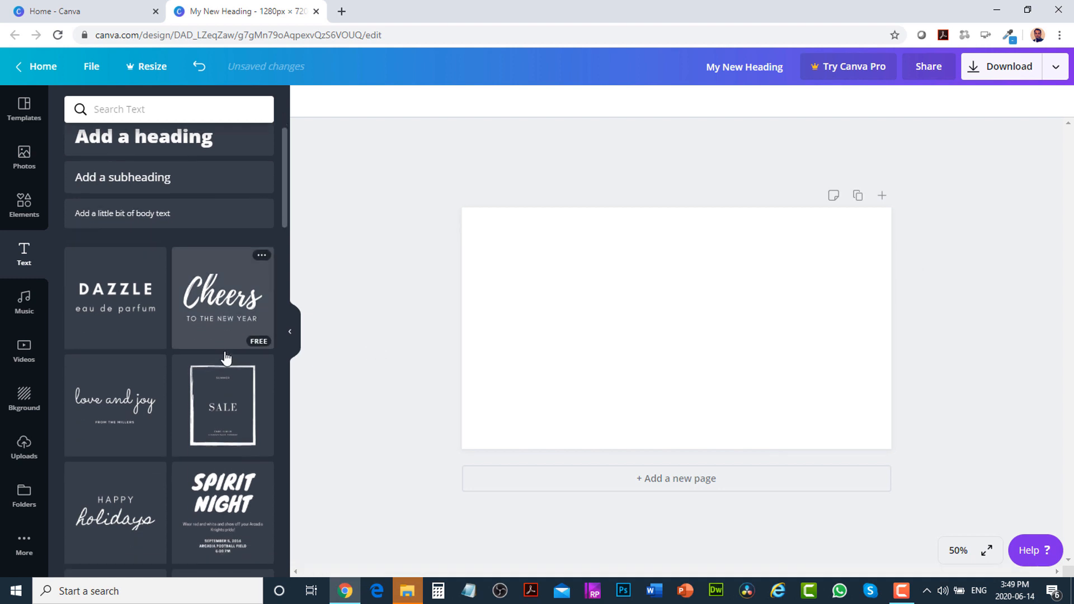
{"action": "scroll", "coordinate": [235, 374], "scroll_direction": "down", "scroll_amount": 5}
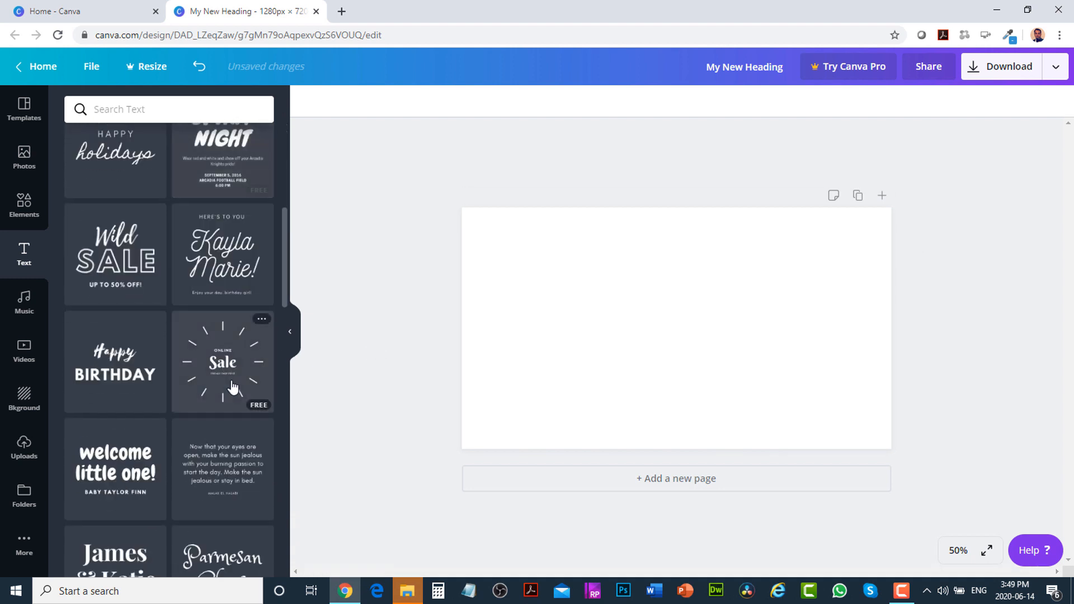
{"action": "scroll", "coordinate": [235, 379], "scroll_direction": "down", "scroll_amount": 6}
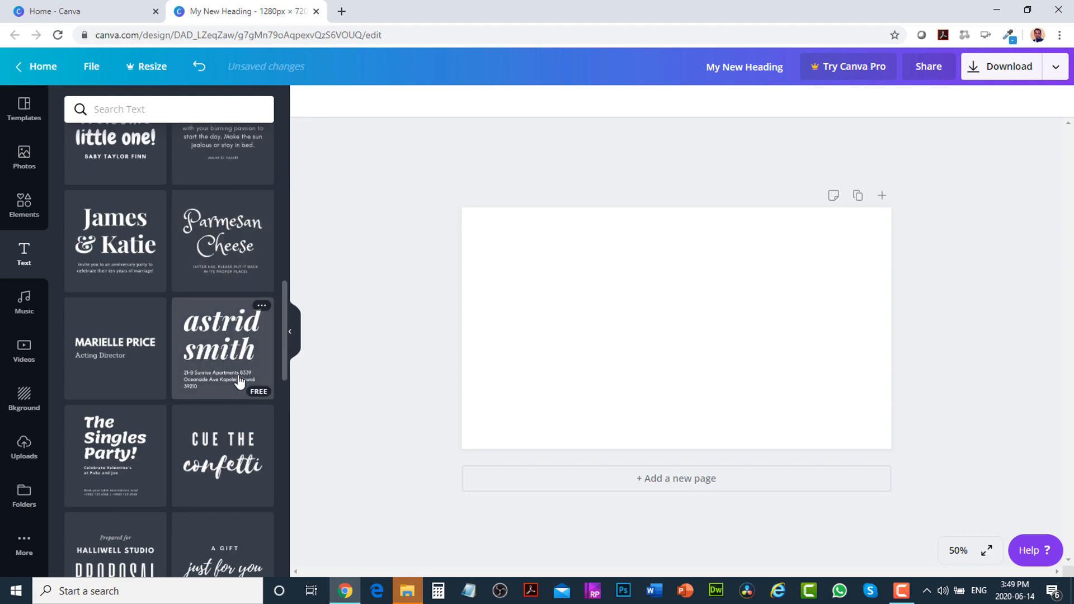
{"action": "scroll", "coordinate": [240, 386], "scroll_direction": "down", "scroll_amount": 5}
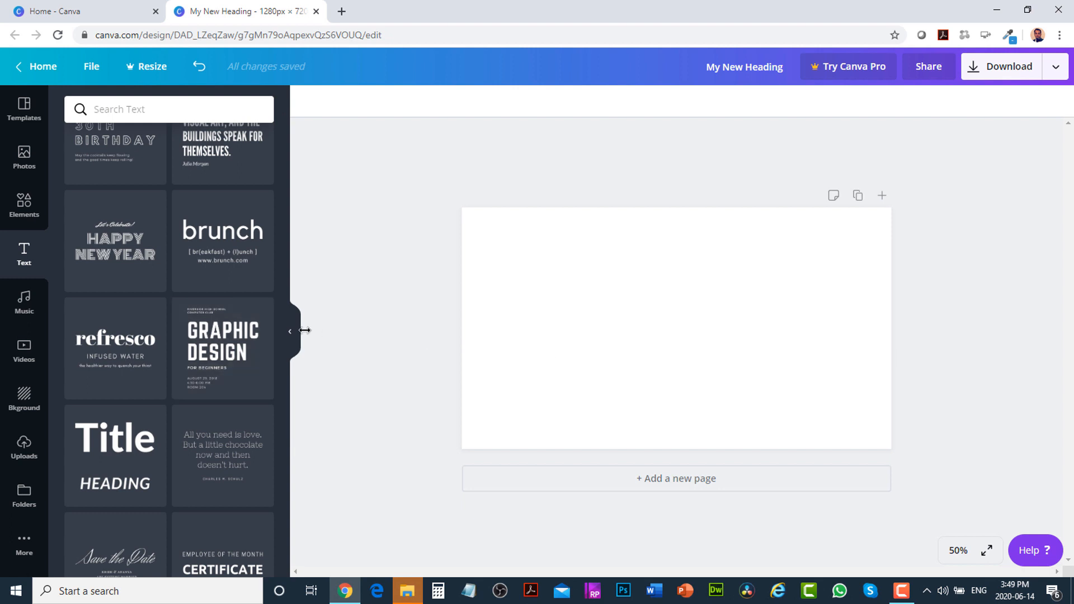
{"action": "left_click", "coordinate": [222, 348]}
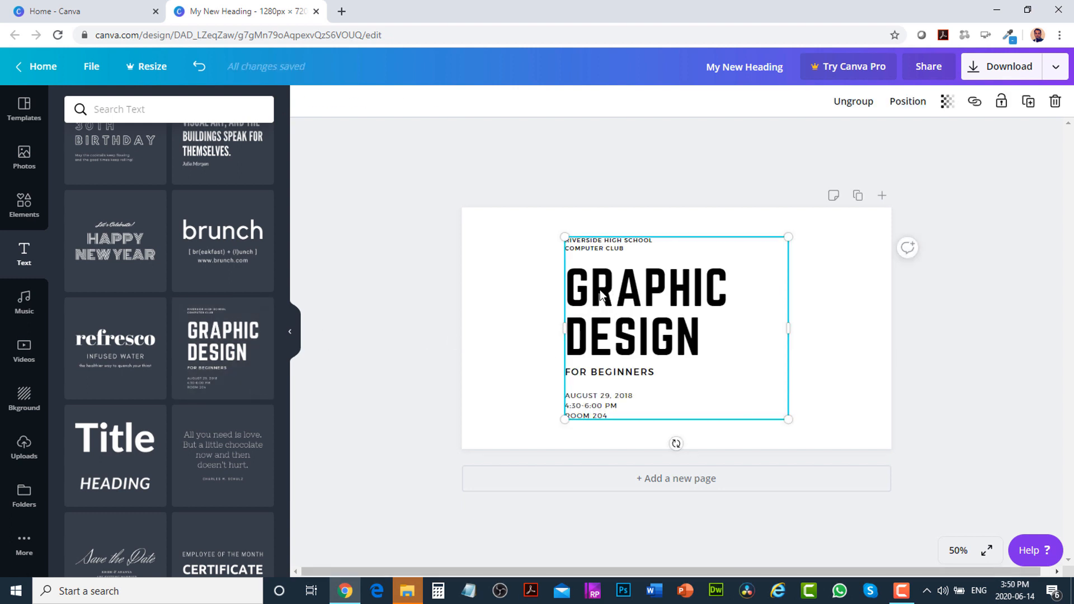
- Move the "Graphic Design" text group toward the page's left edge and ungroup it into separate text boxes
{"action": "left_click_drag", "start_coordinate": [599, 289], "coordinate": [546, 285]}
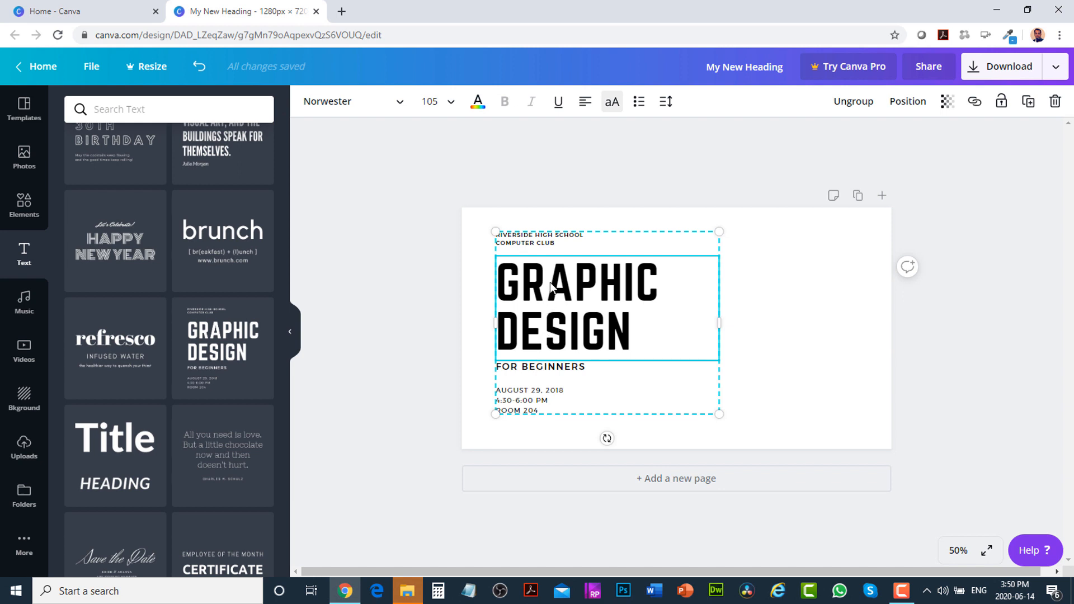
{"action": "left_click", "coordinate": [862, 103]}
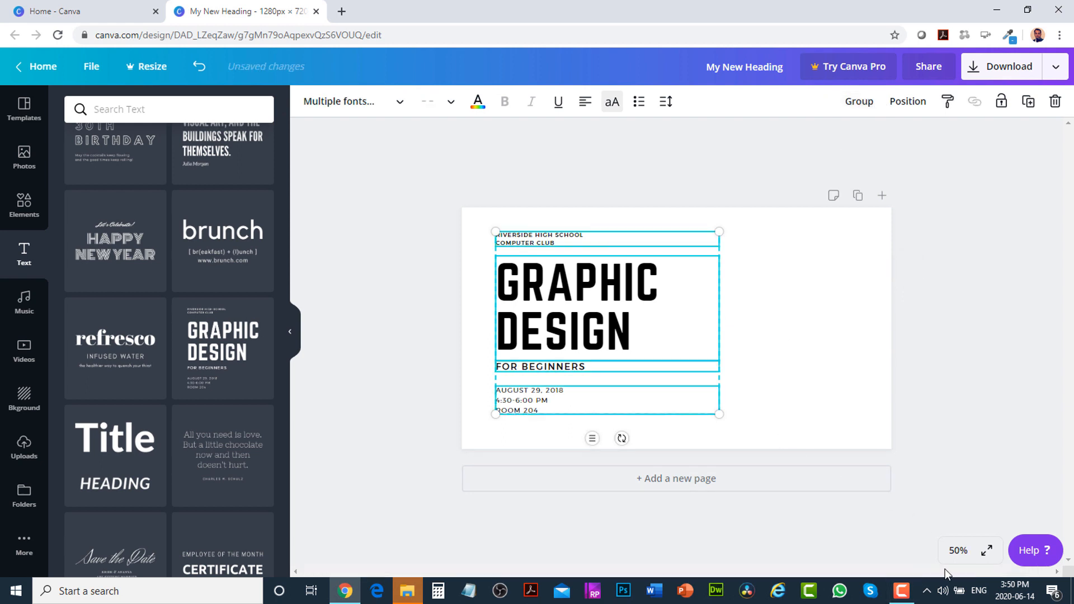
{"action": "key", "text": "ctrl+alt+0"}
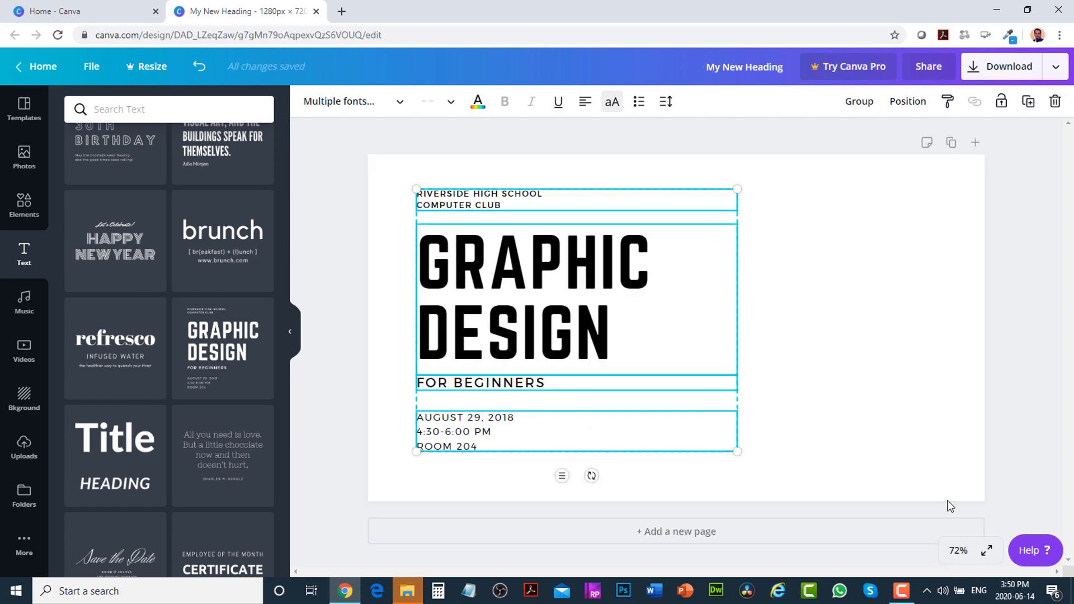
{"action": "left_click", "coordinate": [1043, 367]}
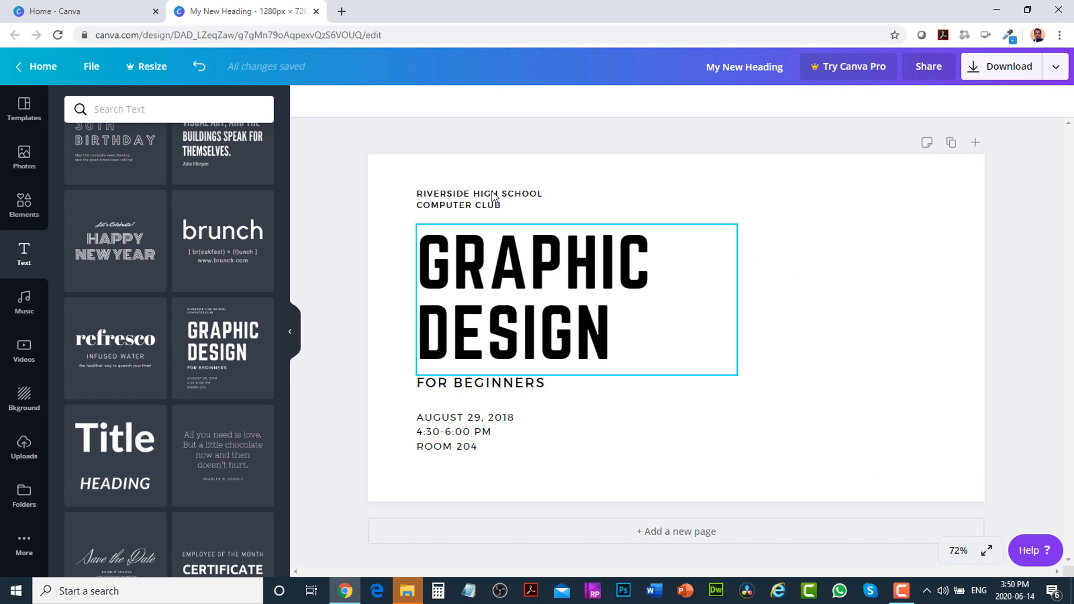
- Check that the ungrouped school line, title, subtitle and date text boxes can each be selected individually
{"action": "left_click", "coordinate": [468, 178]}
{"action": "left_click", "coordinate": [467, 197]}
{"action": "left_click", "coordinate": [465, 247]}
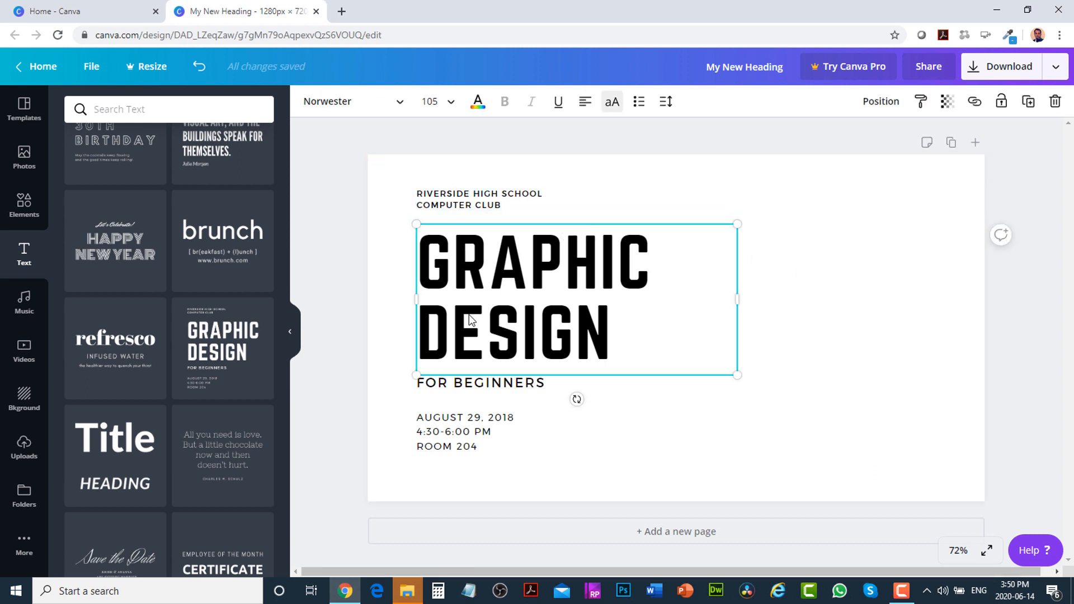
{"action": "left_click", "coordinate": [471, 385]}
{"action": "left_click", "coordinate": [471, 428]}
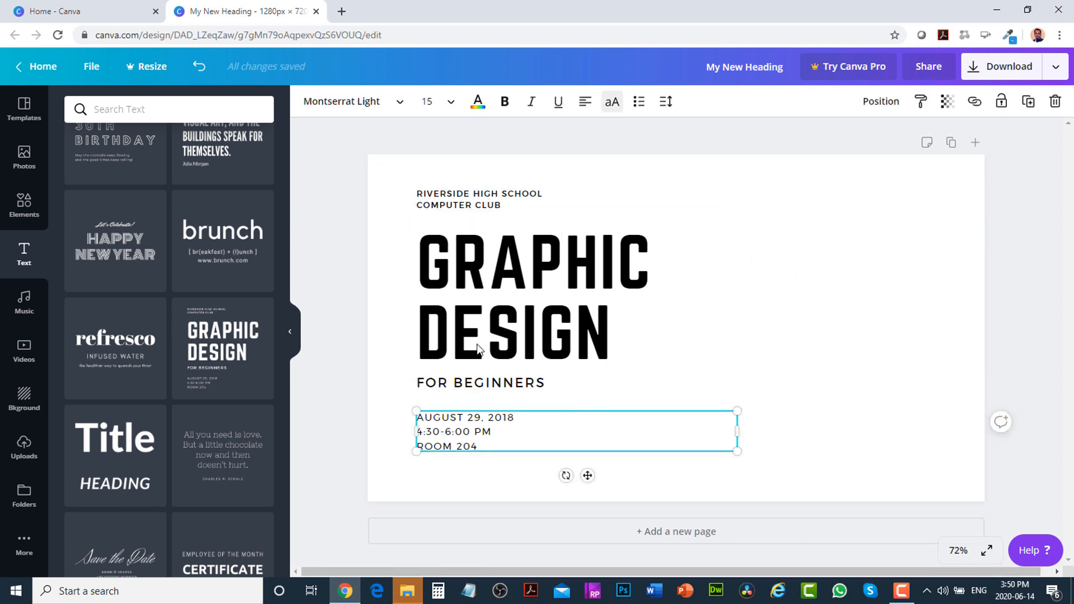
- Replace the large "GRAPHIC DESIGN" title with "WEB DESIGN" on two lines
{"action": "left_click", "coordinate": [493, 257]}
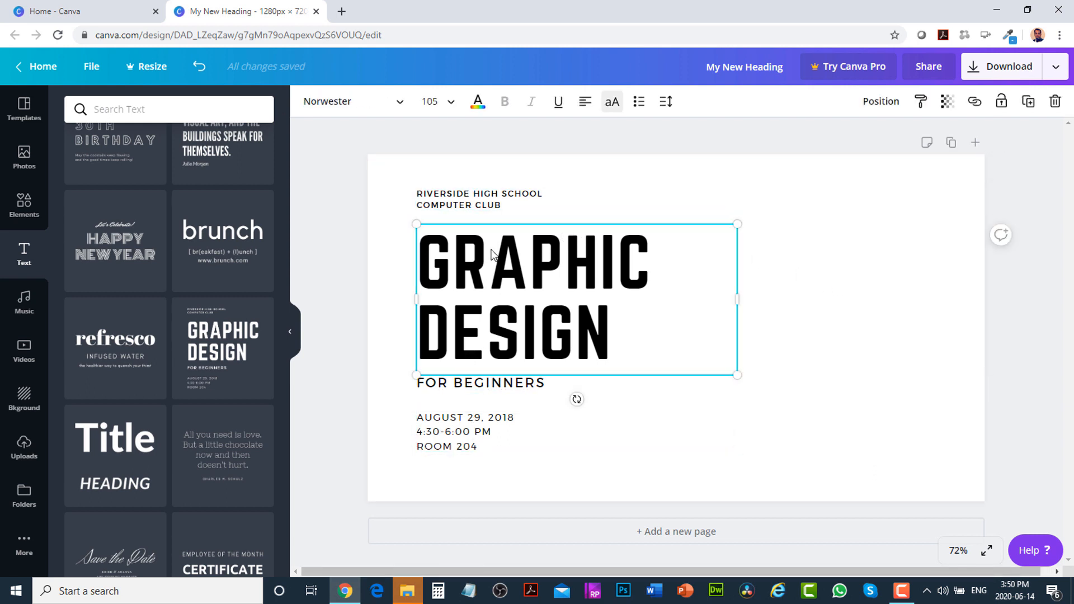
{"action": "double_click", "coordinate": [456, 271]}
{"action": "left_click", "coordinate": [456, 271]}
{"action": "left_click_drag", "start_coordinate": [419, 263], "coordinate": [624, 340]}
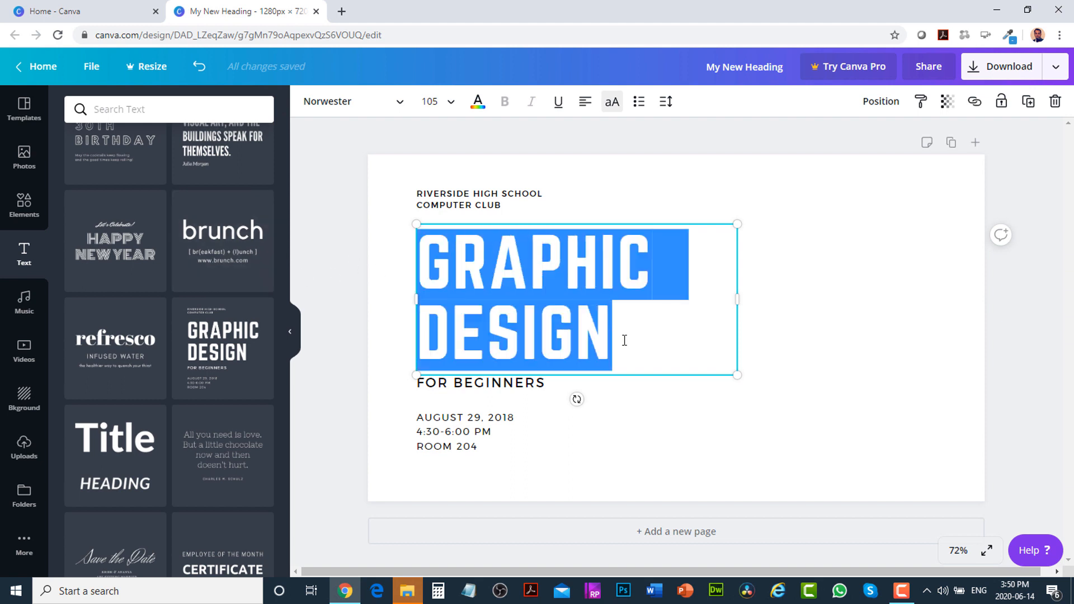
{"action": "type", "text": "WEB"}
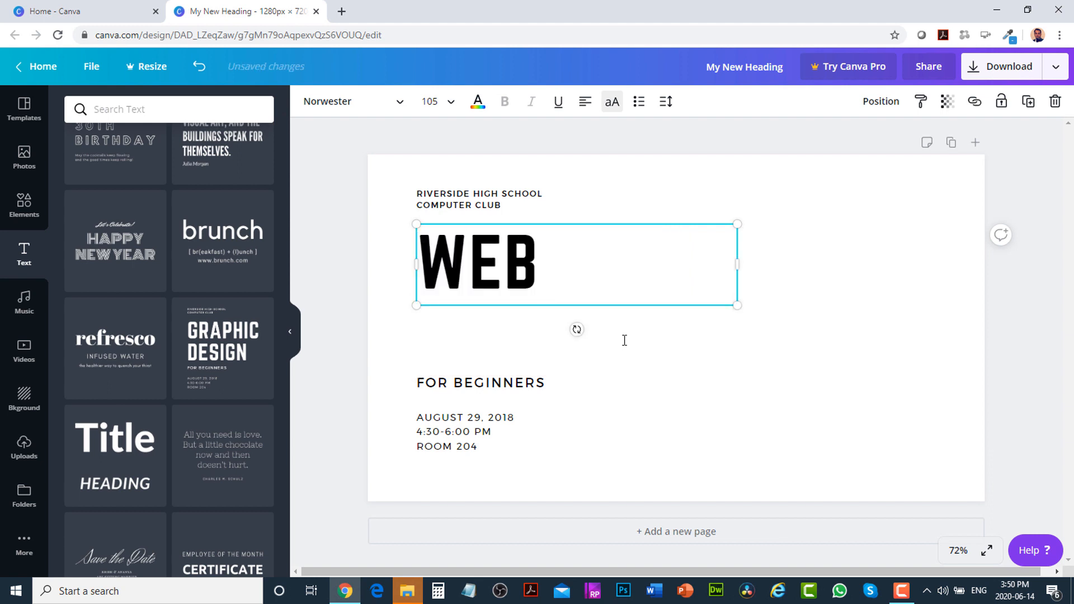
{"action": "key", "text": "Return"}
{"action": "type", "text": "DE"}
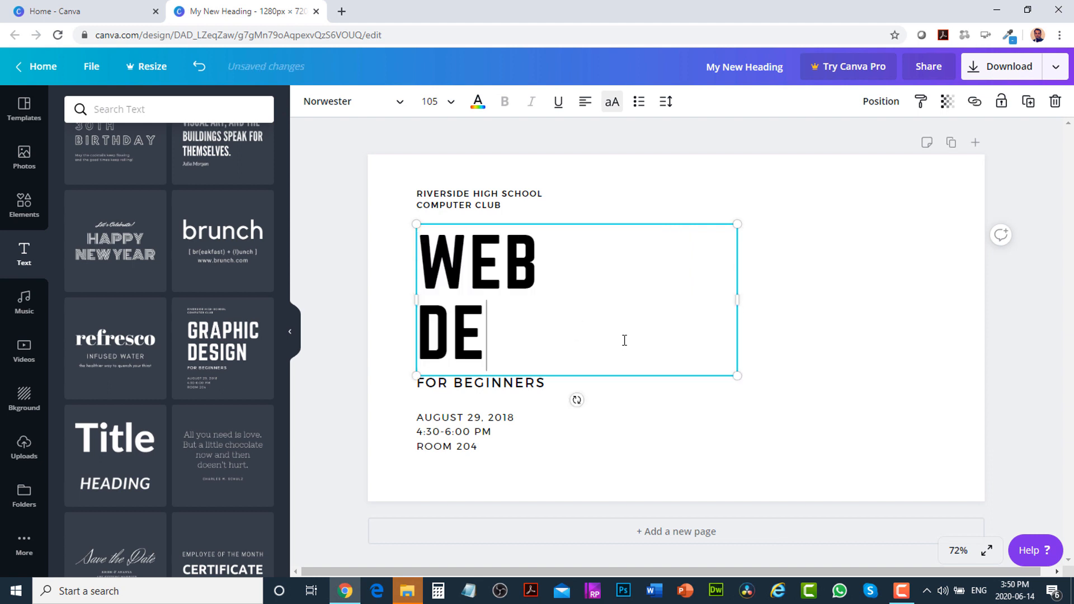
{"action": "type", "text": "SIGN"}
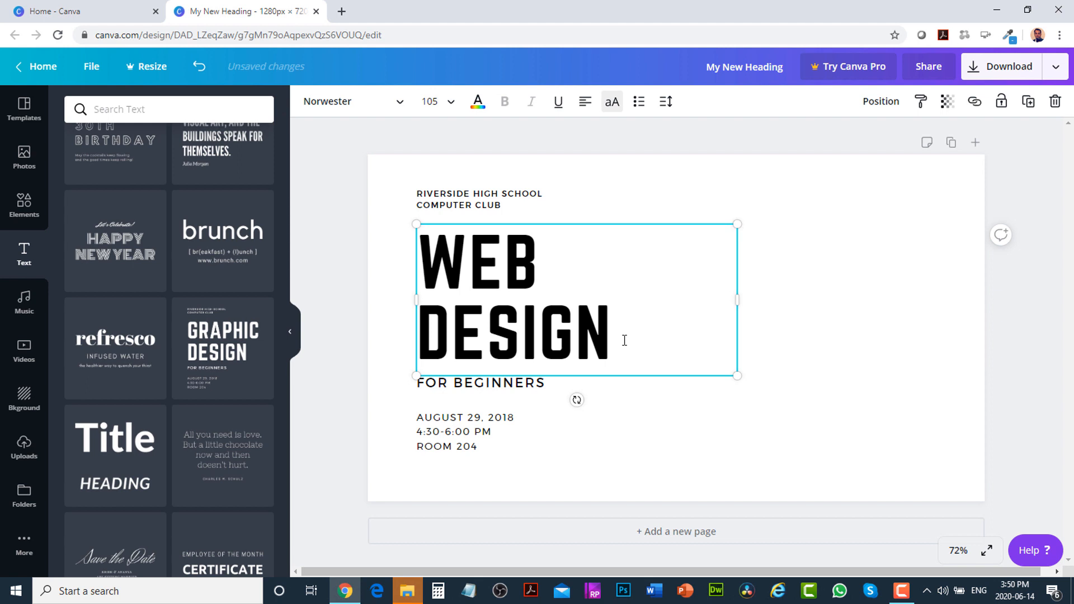
- Check that the school line, subtitle and date text around the new title can still be selected separately
{"action": "left_click", "coordinate": [454, 194]}
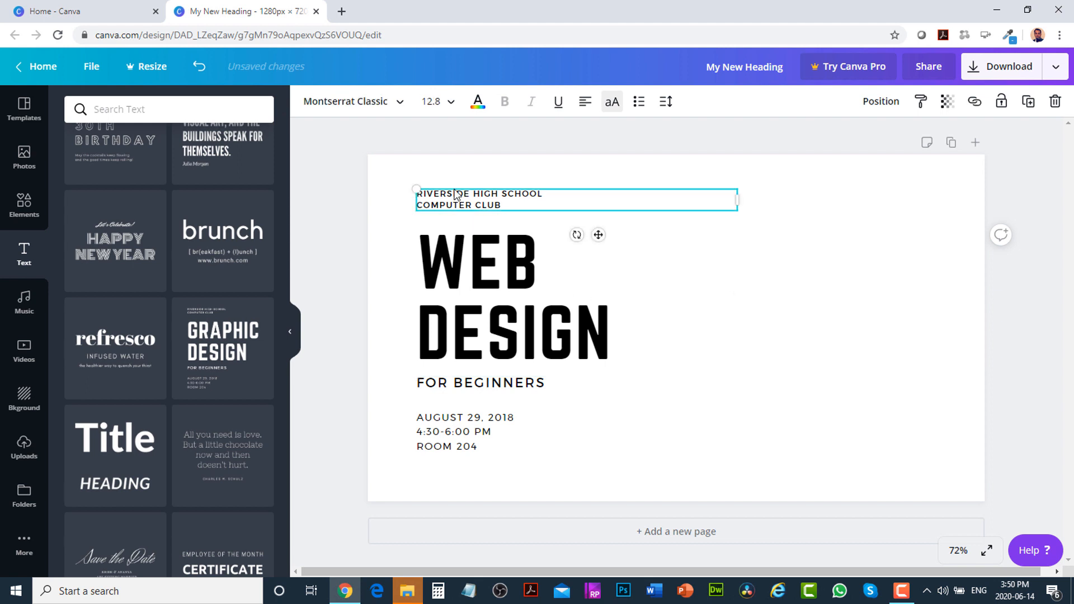
{"action": "left_click", "coordinate": [428, 385]}
{"action": "left_click", "coordinate": [442, 430]}
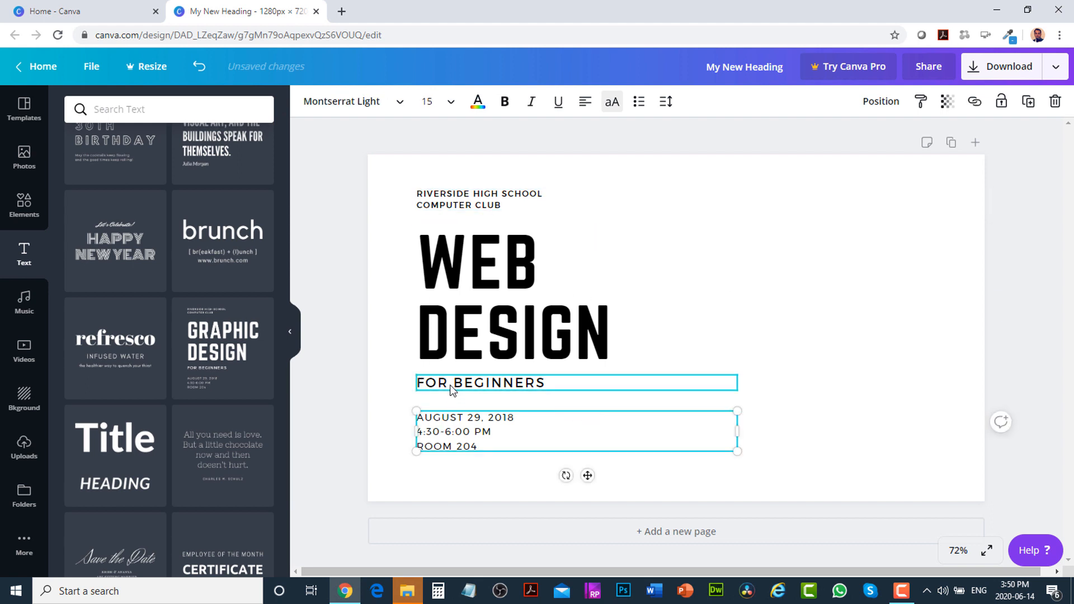
{"action": "left_click", "coordinate": [340, 413]}
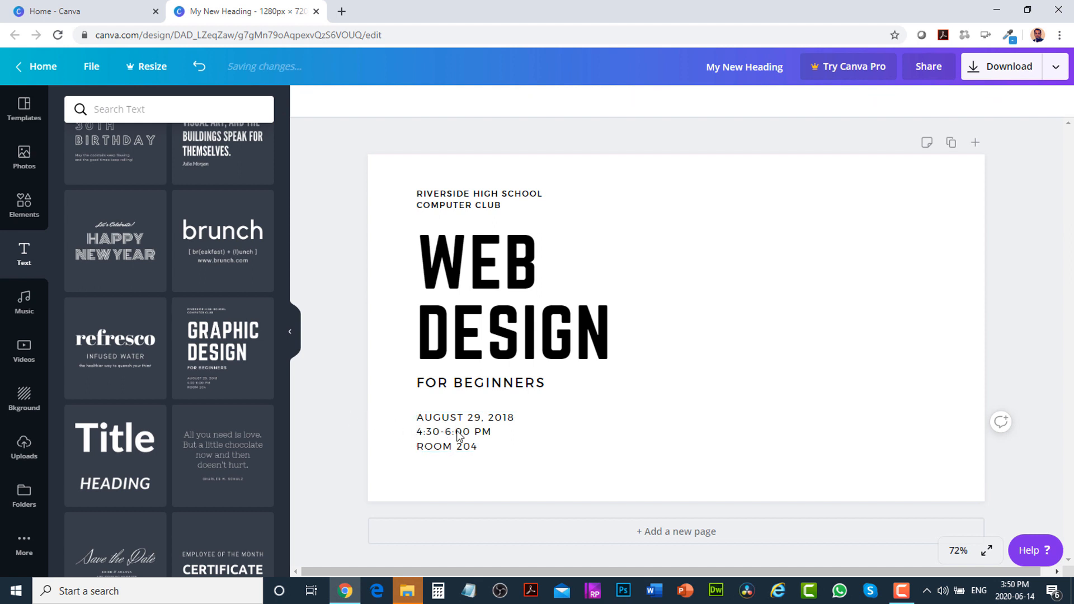
{"action": "left_click", "coordinate": [457, 431]}
- Delete all the text boxes from the page at once
{"action": "left_click", "coordinate": [354, 328]}
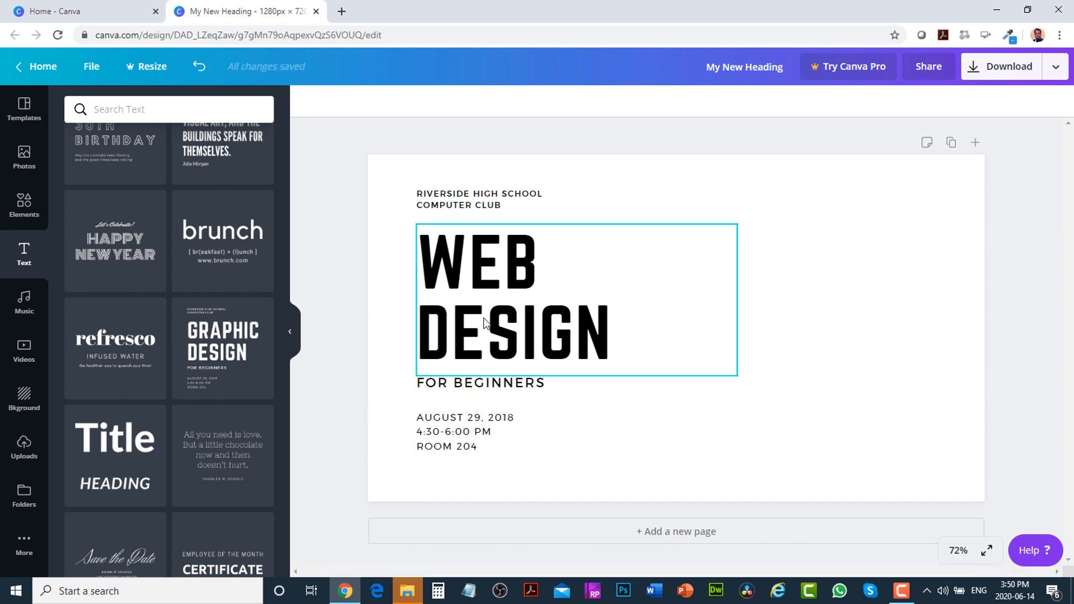
{"action": "left_click_drag", "start_coordinate": [350, 147], "coordinate": [720, 535]}
{"action": "key", "text": "Delete"}
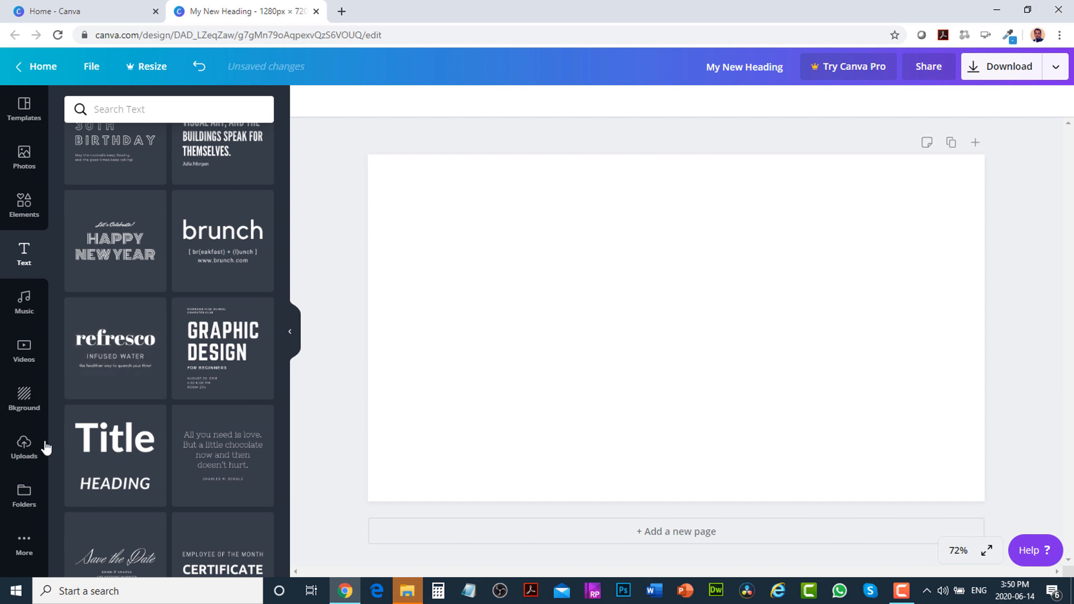
- Add the uploaded photo of the man in the dark polo shirt to the blank page
{"action": "left_click", "coordinate": [24, 454]}
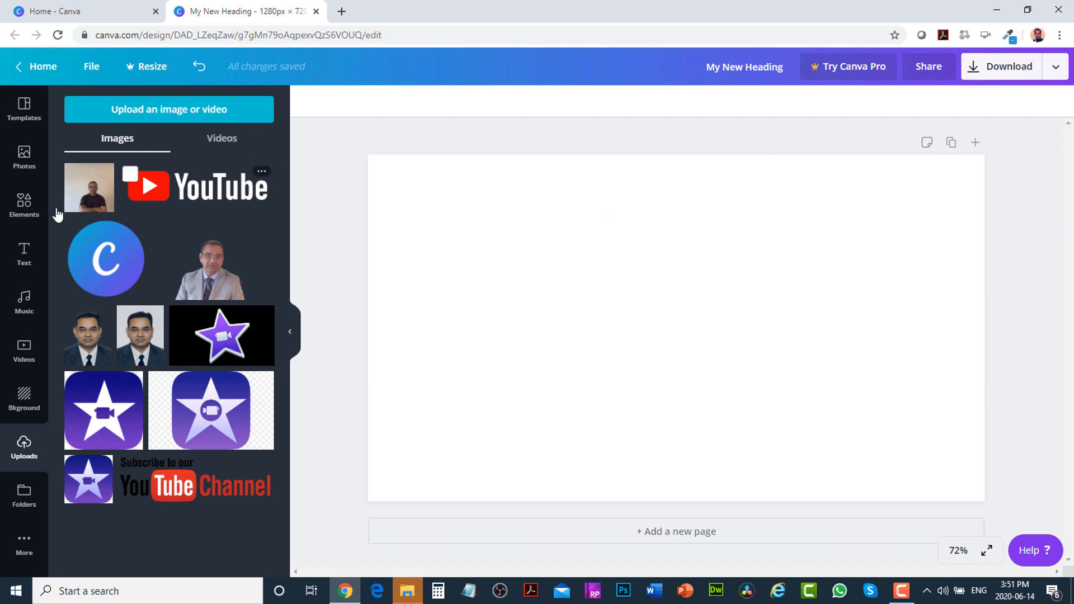
{"action": "left_click", "coordinate": [90, 200]}
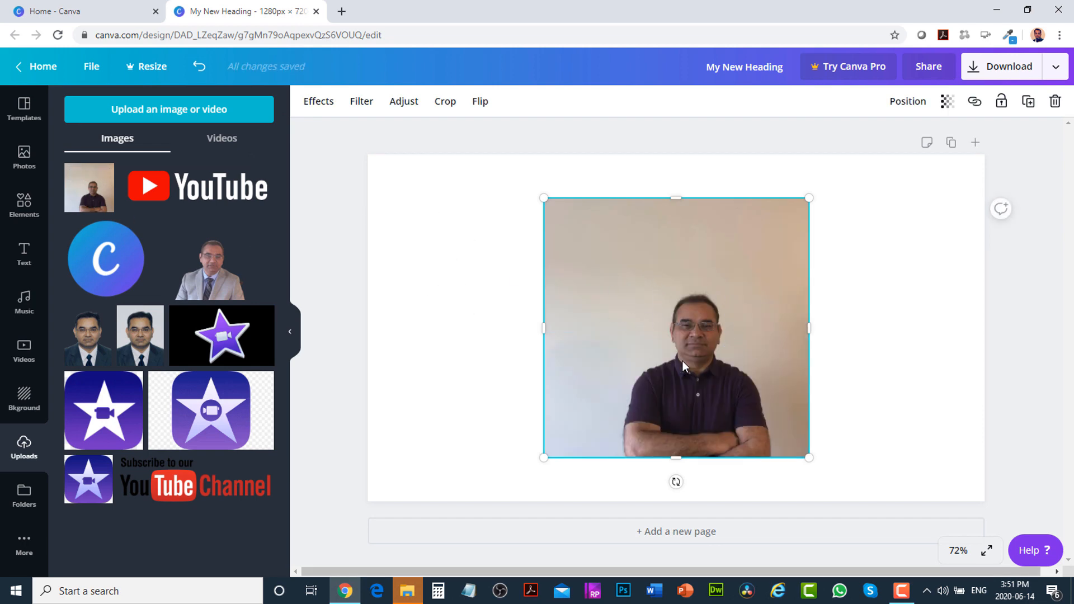
- Try the Retro, Cali and Peony filters on the photo and apply the Dare filter
{"action": "left_click", "coordinate": [318, 101]}
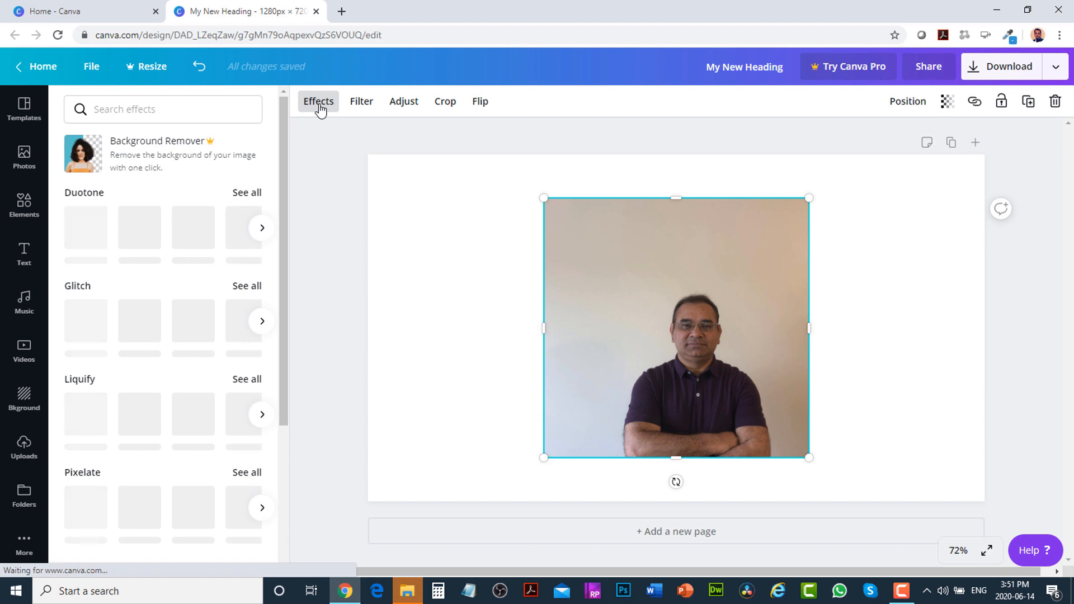
{"action": "left_click", "coordinate": [361, 107]}
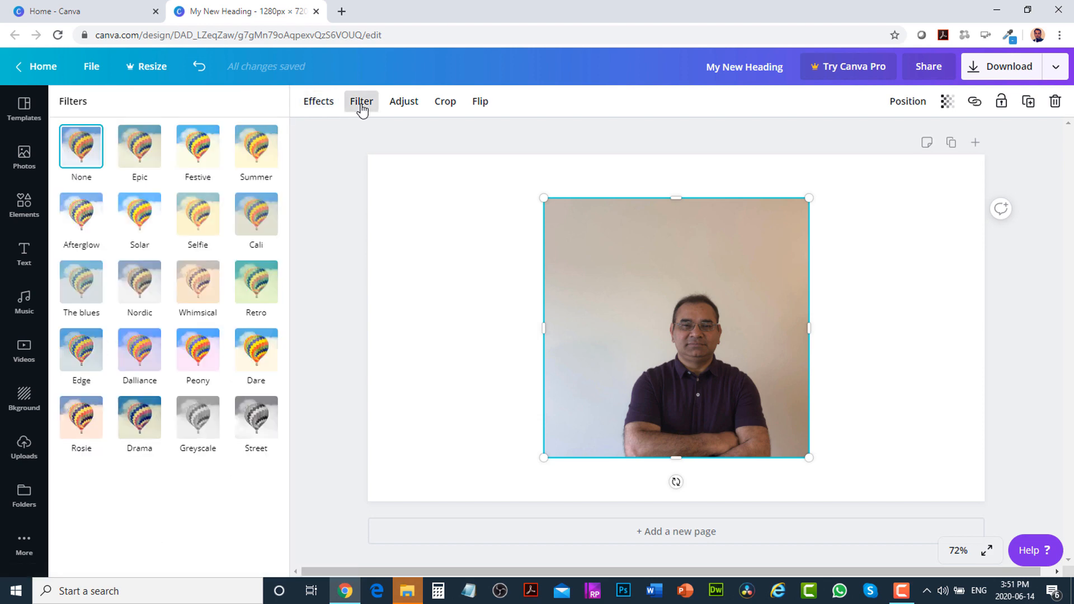
{"action": "left_click", "coordinate": [258, 282]}
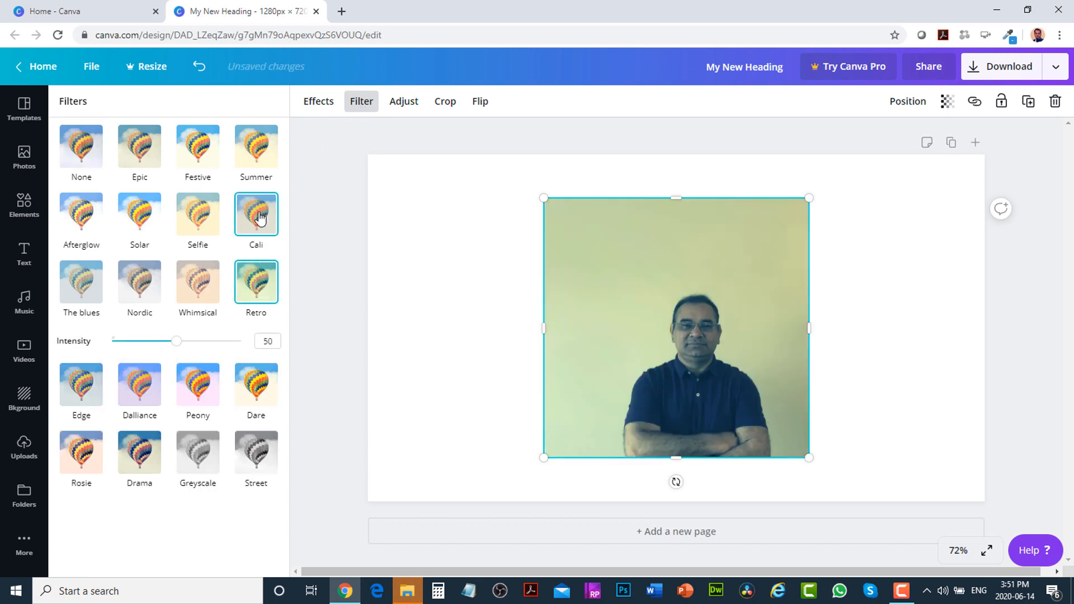
{"action": "left_click", "coordinate": [258, 215]}
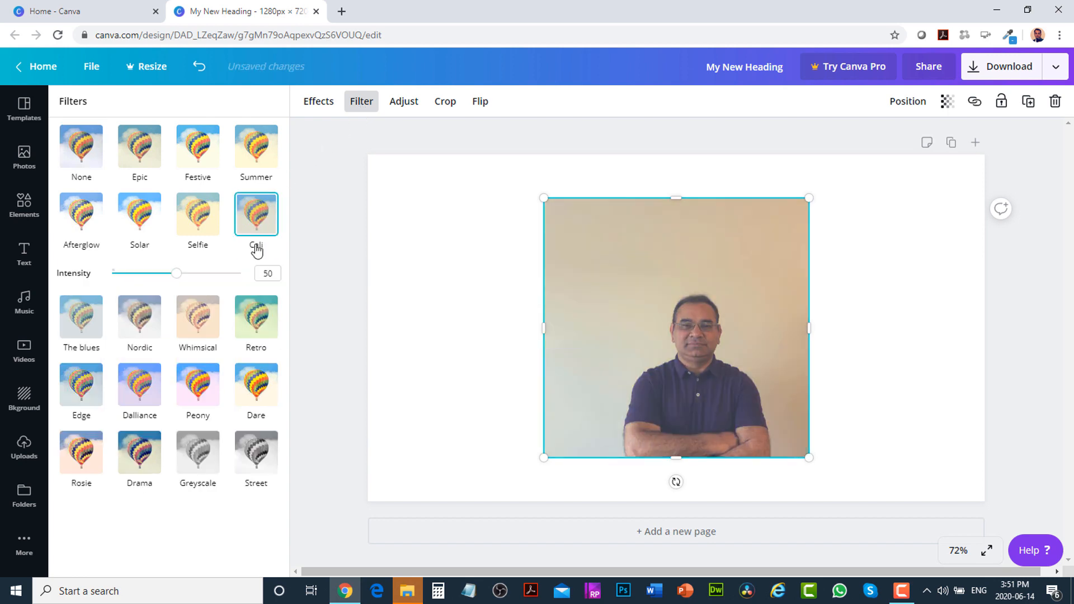
{"action": "left_click", "coordinate": [265, 396]}
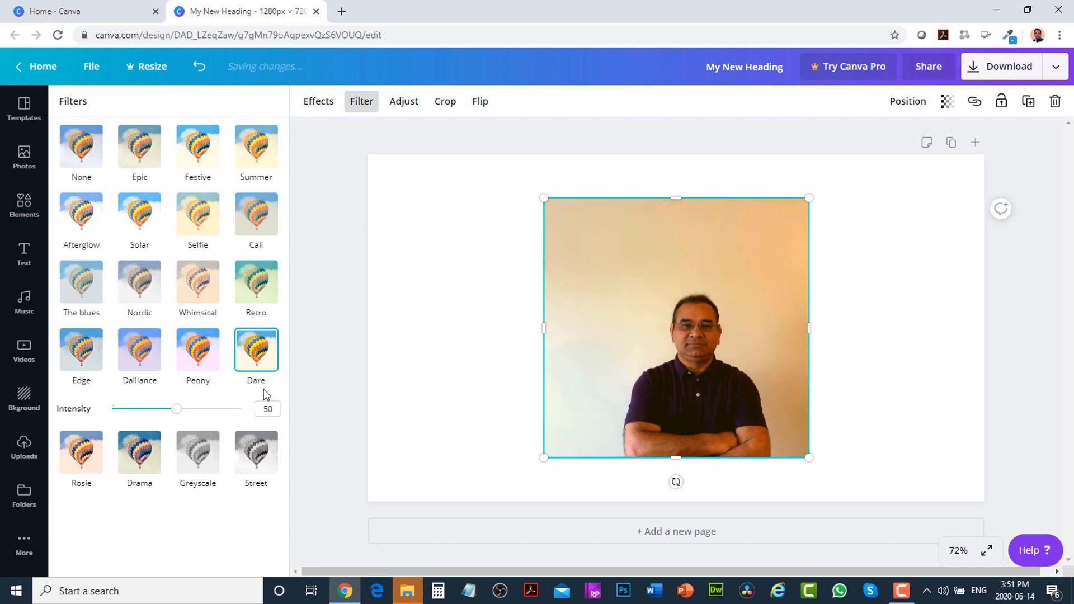
{"action": "left_click", "coordinate": [196, 367]}
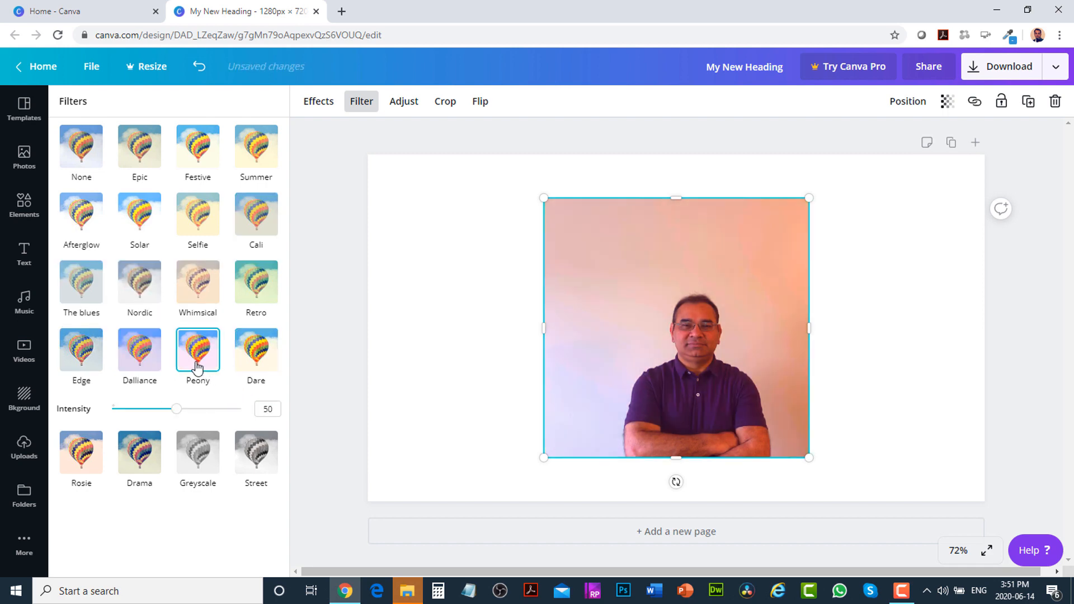
{"action": "left_click", "coordinate": [265, 359]}
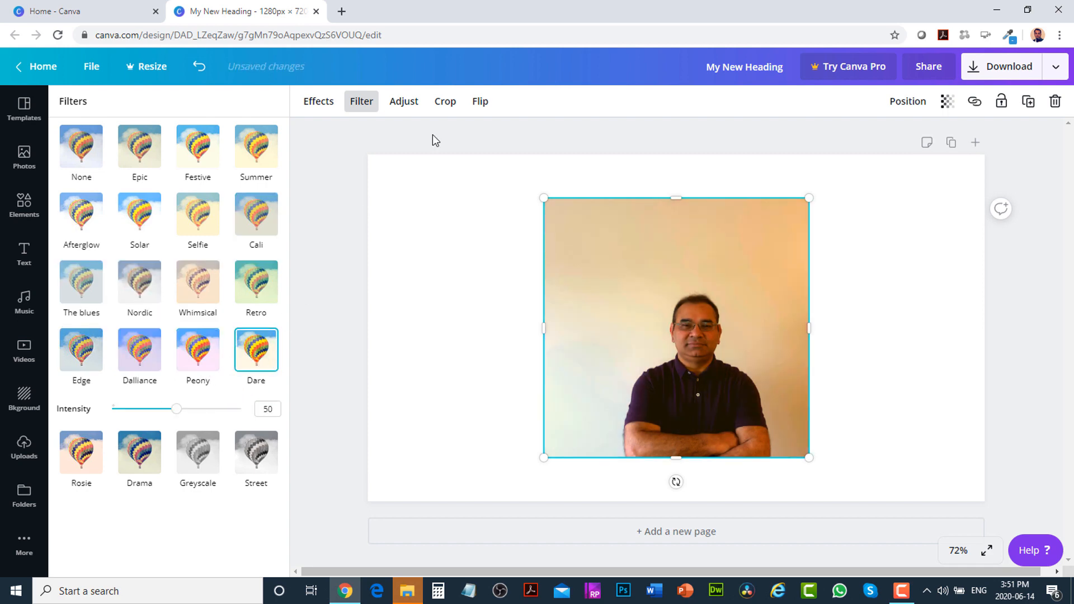
- Adjust the photo's blur to -34 and its saturation to 29
{"action": "left_click", "coordinate": [415, 109]}
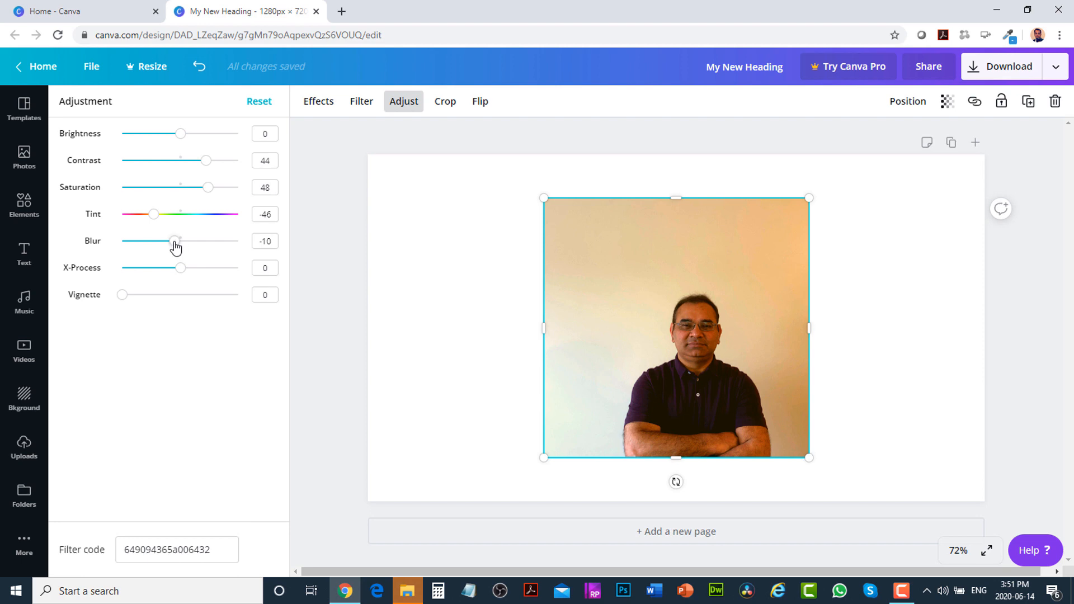
{"action": "left_click_drag", "start_coordinate": [175, 246], "coordinate": [161, 242]}
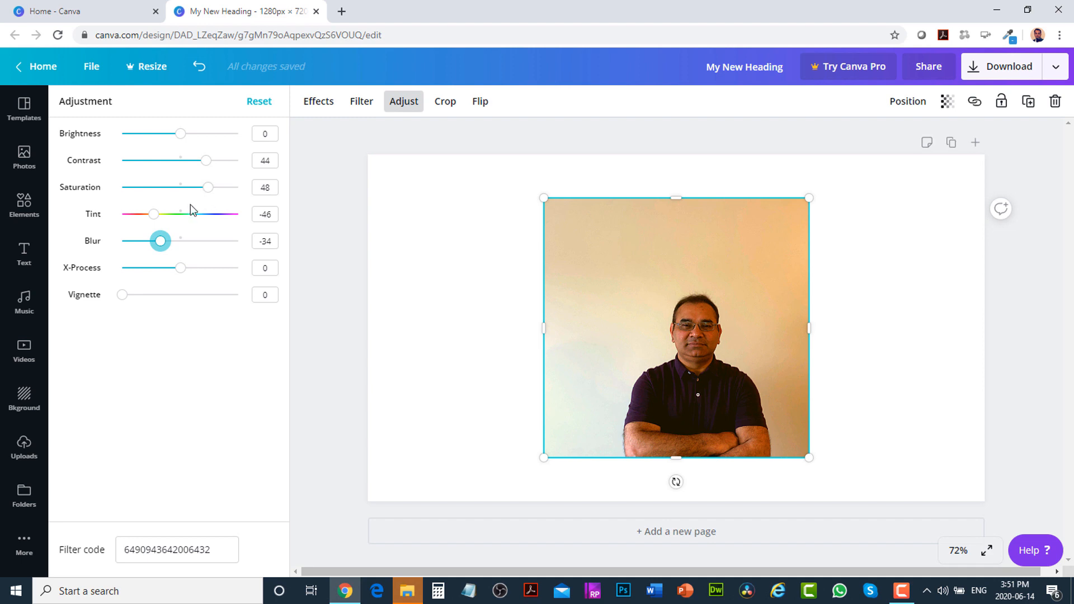
{"action": "left_click_drag", "start_coordinate": [208, 187], "coordinate": [198, 191]}
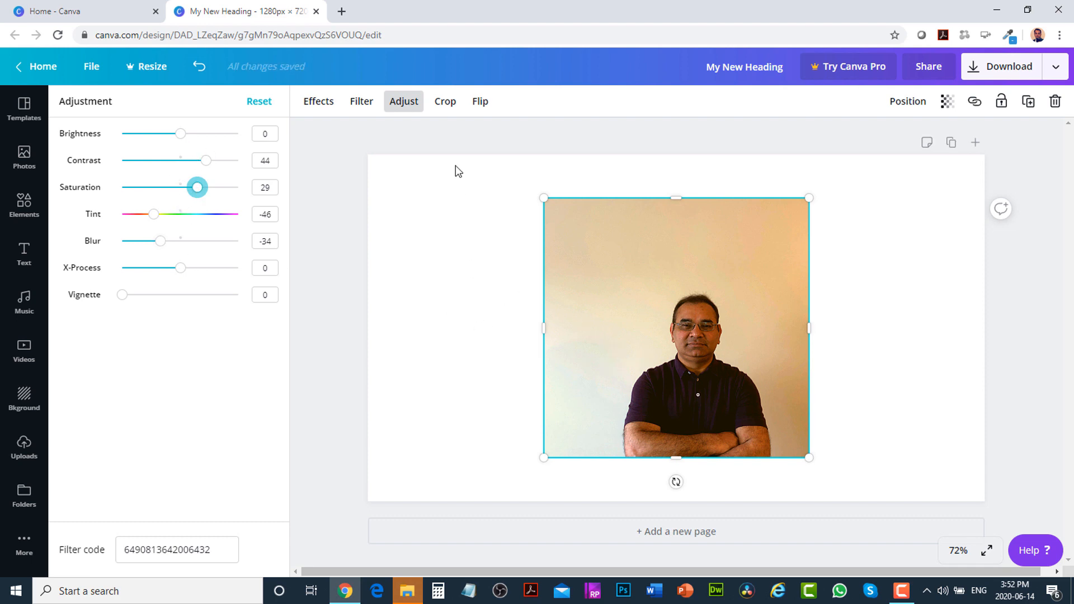
- Enlarge the photo within its crop frame so the man fills more of it, and apply the crop
{"action": "left_click", "coordinate": [446, 102]}
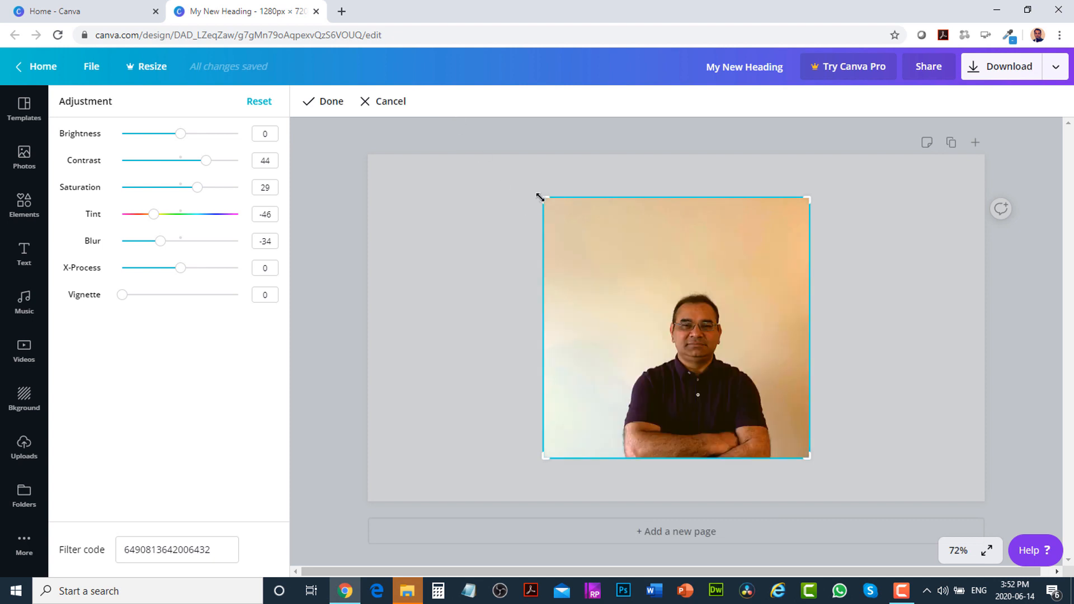
{"action": "left_click_drag", "start_coordinate": [546, 199], "coordinate": [426, 152]}
{"action": "left_click_drag", "start_coordinate": [491, 185], "coordinate": [448, 153]}
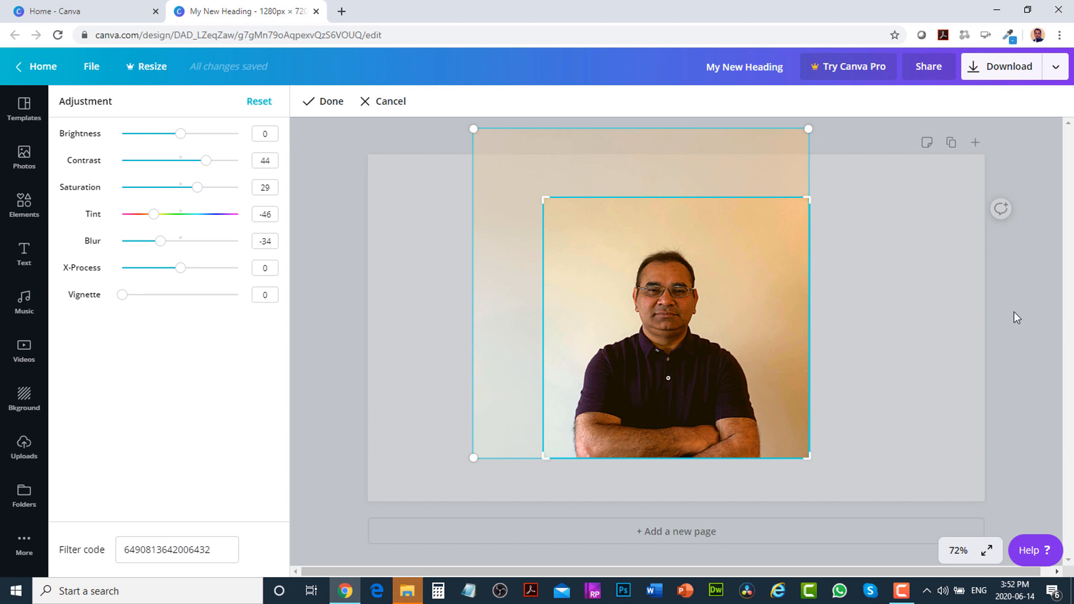
{"action": "left_click", "coordinate": [405, 100]}
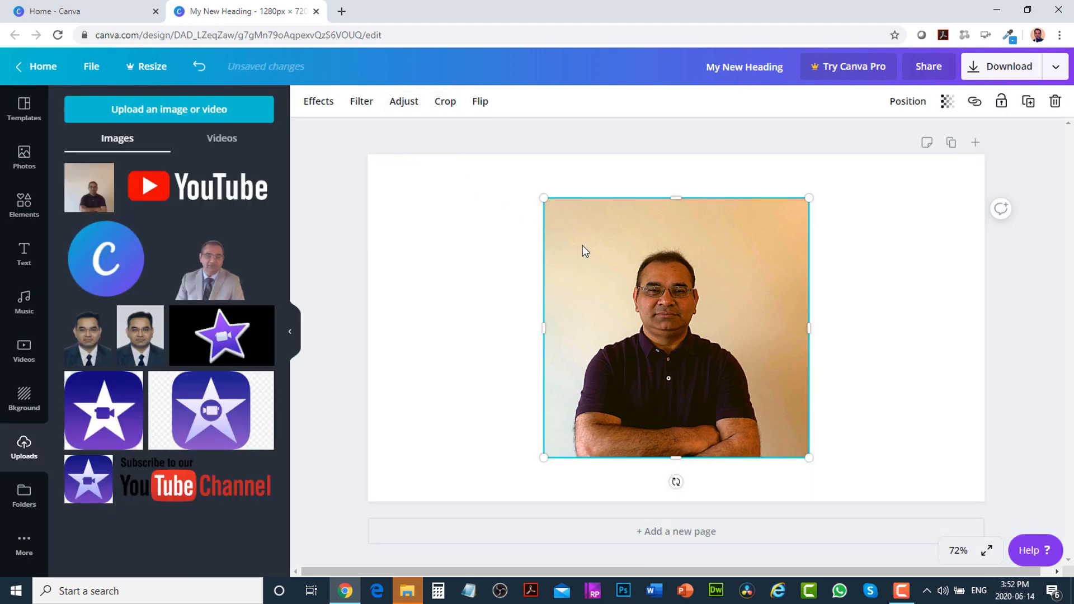
- Extend the photo's crop frame slightly up and to the left from its upper-left corner and apply it
{"action": "left_click", "coordinate": [451, 105]}
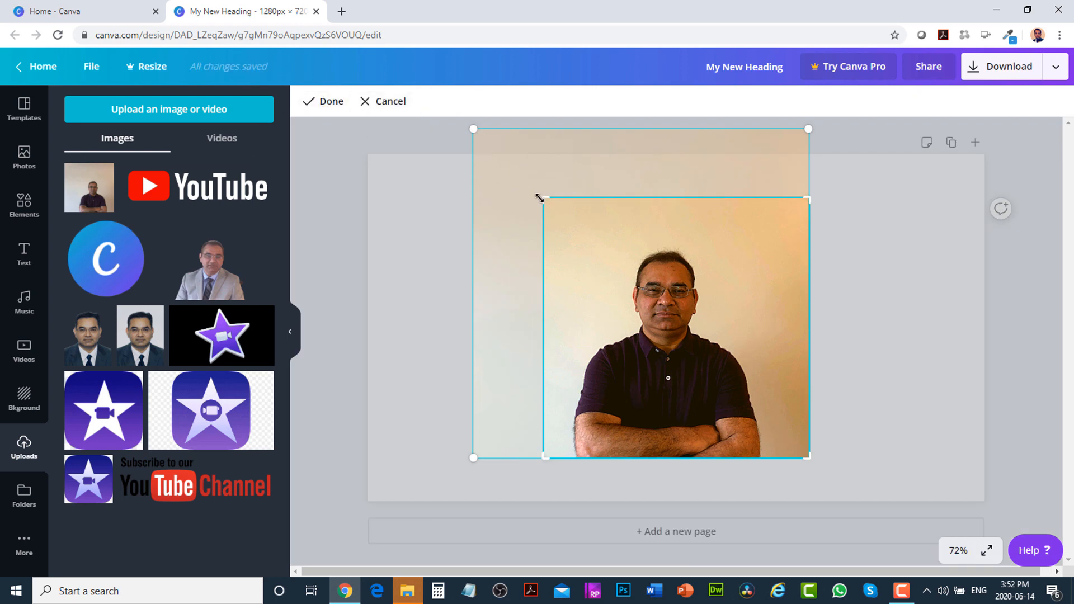
{"action": "left_click_drag", "start_coordinate": [538, 198], "coordinate": [516, 167]}
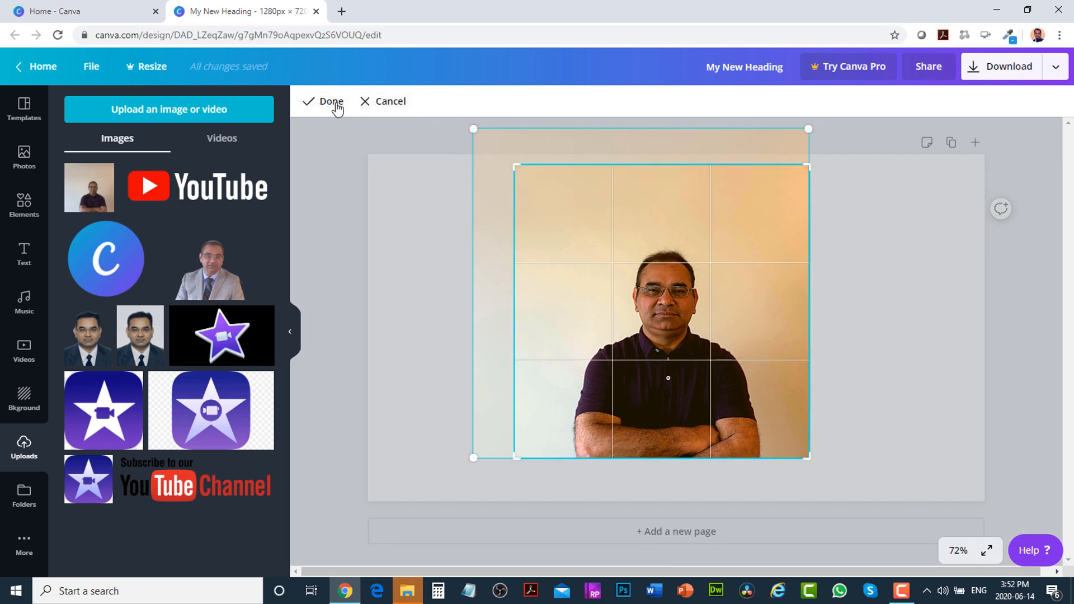
{"action": "left_click", "coordinate": [332, 102]}
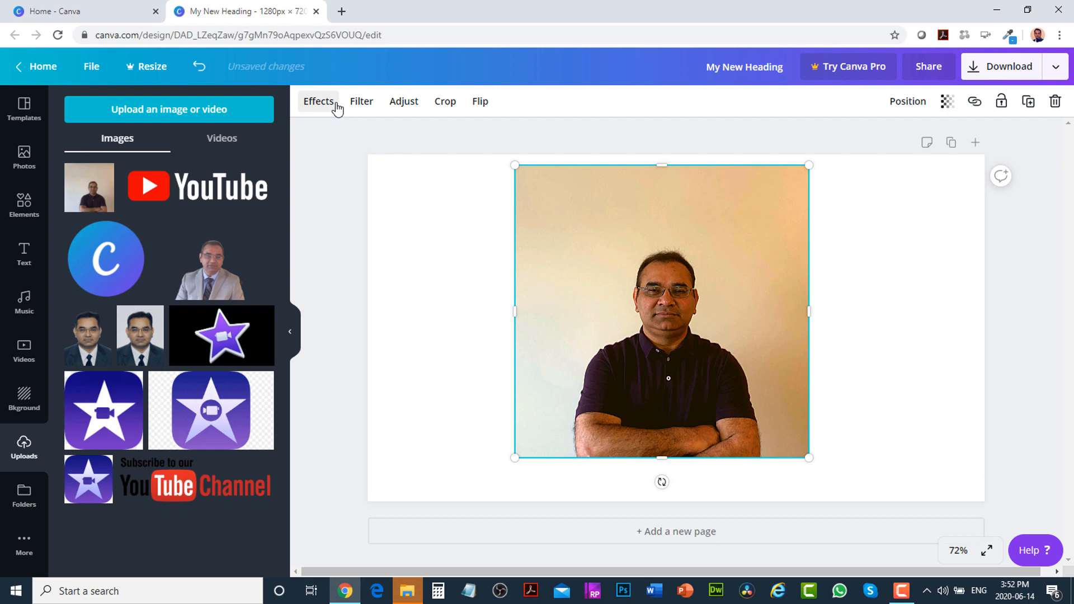
- Try flipping the photo horizontally and vertically, and return it to its original orientation
{"action": "left_click", "coordinate": [480, 103]}
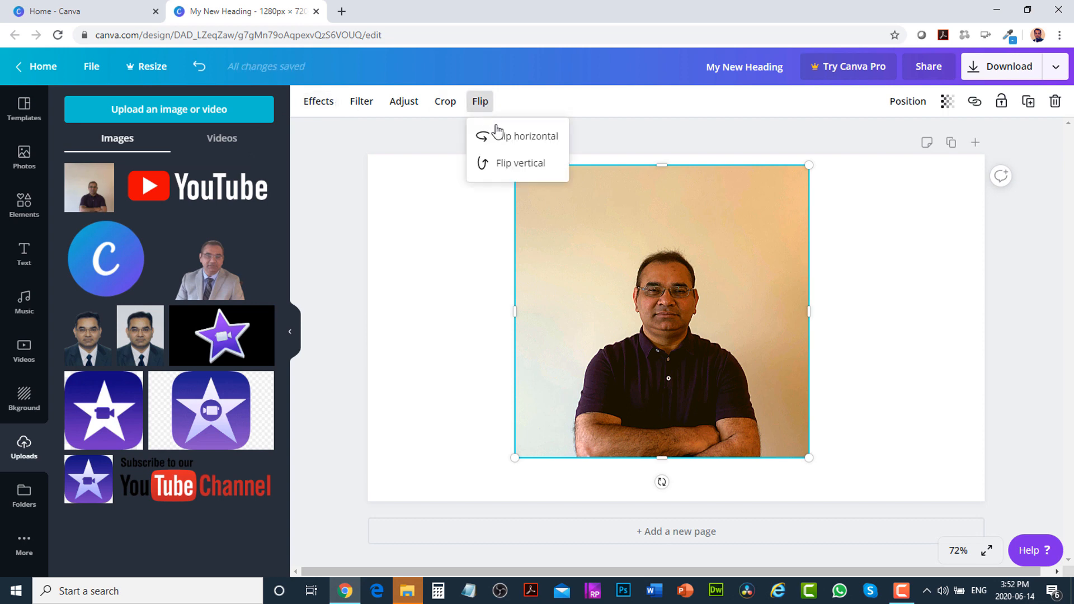
{"action": "left_click", "coordinate": [515, 143]}
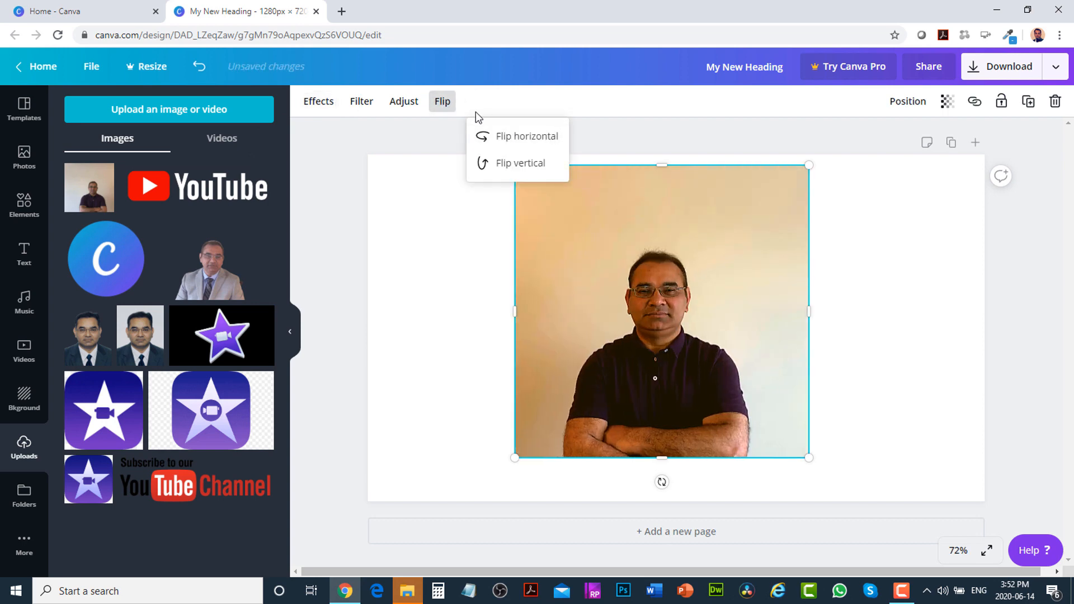
{"action": "left_click", "coordinate": [523, 165]}
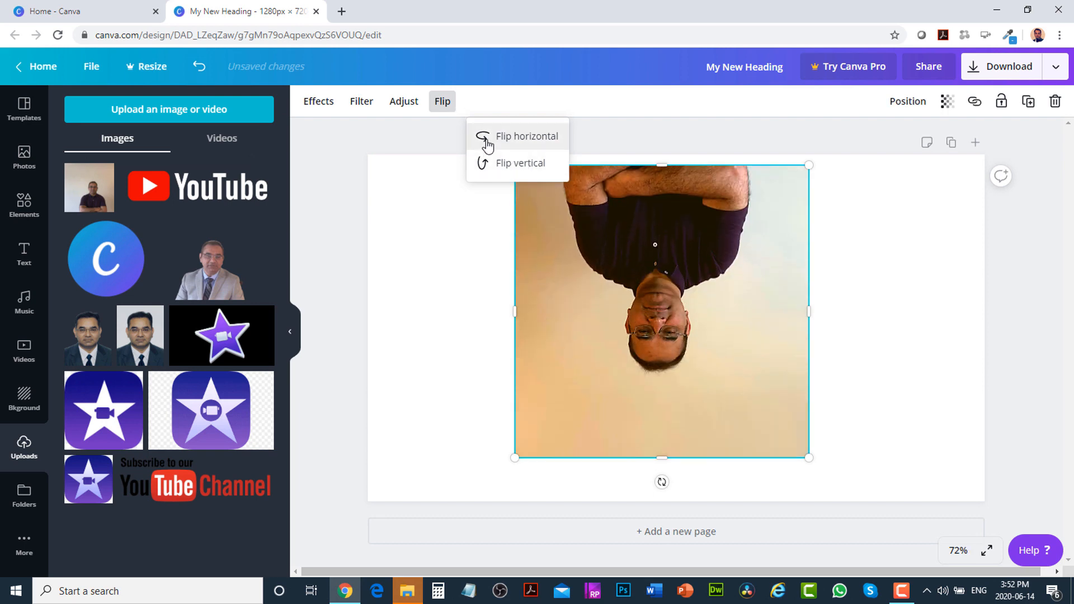
{"action": "left_click", "coordinate": [506, 137]}
{"action": "left_click", "coordinate": [511, 165]}
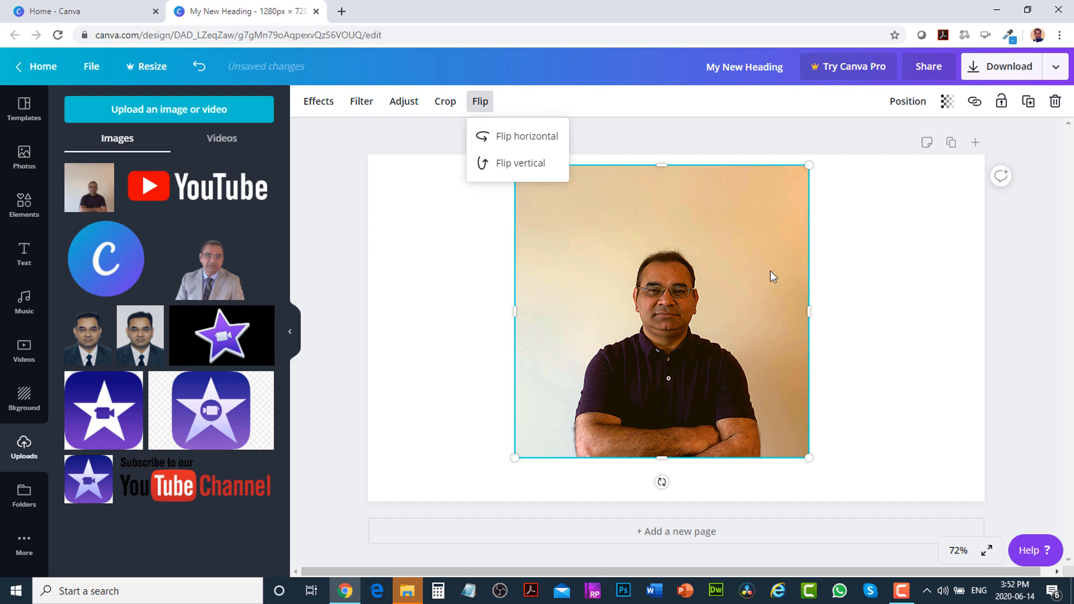
{"action": "left_click", "coordinate": [747, 273]}
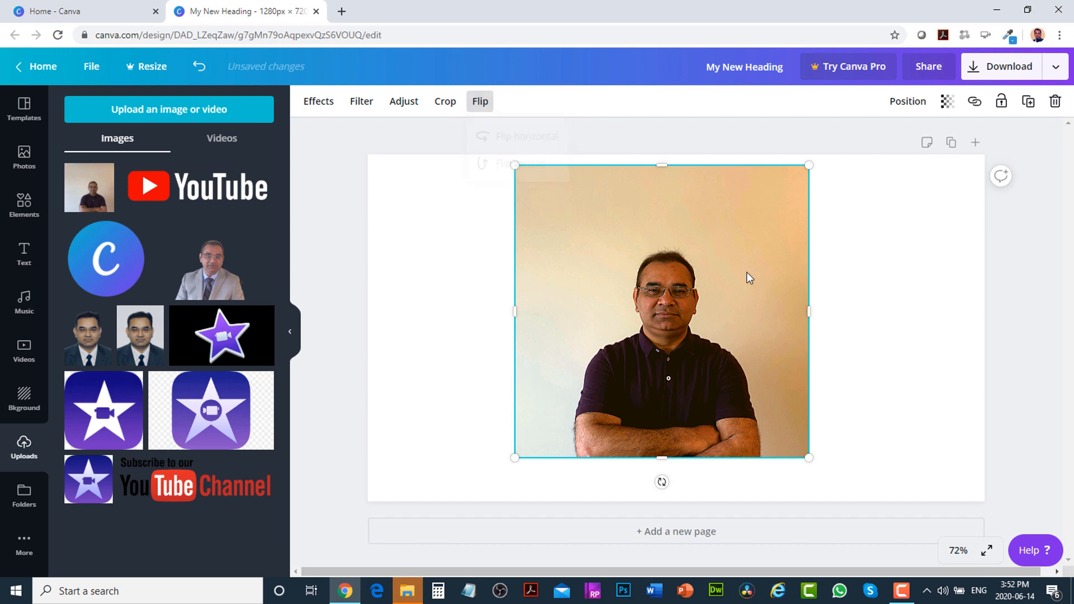
- Review the layer order and page alignment options available for the photo
{"action": "left_click", "coordinate": [918, 108]}
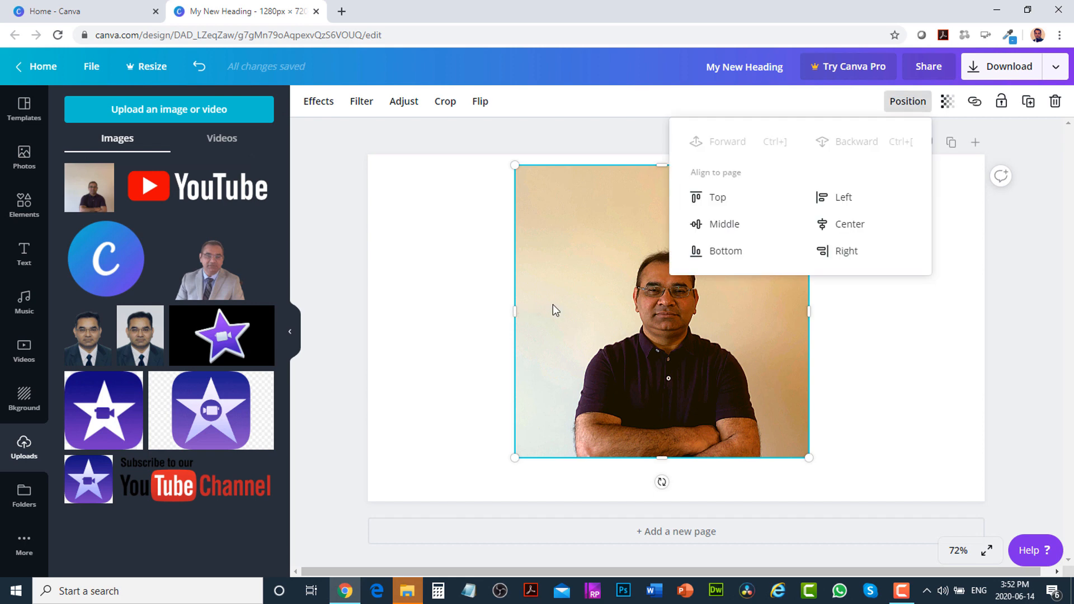
{"action": "left_click", "coordinate": [569, 305]}
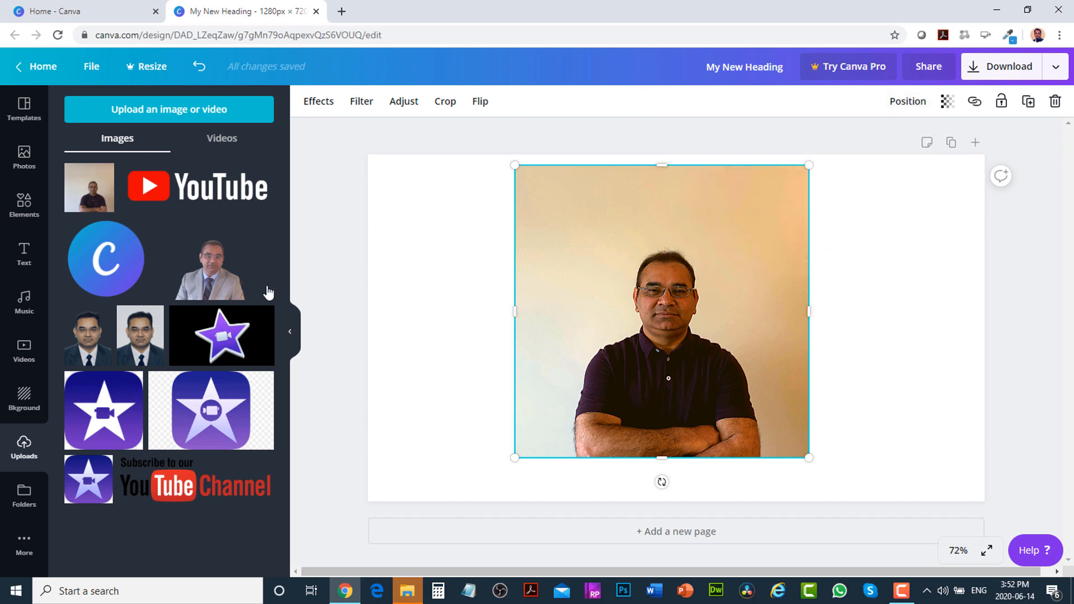
- Add the uploaded grey-suit portrait over the photo's right edge, send it backward behind the photo, and shift it slightly left
{"action": "left_click", "coordinate": [232, 283]}
{"action": "left_click_drag", "start_coordinate": [679, 347], "coordinate": [847, 331]}
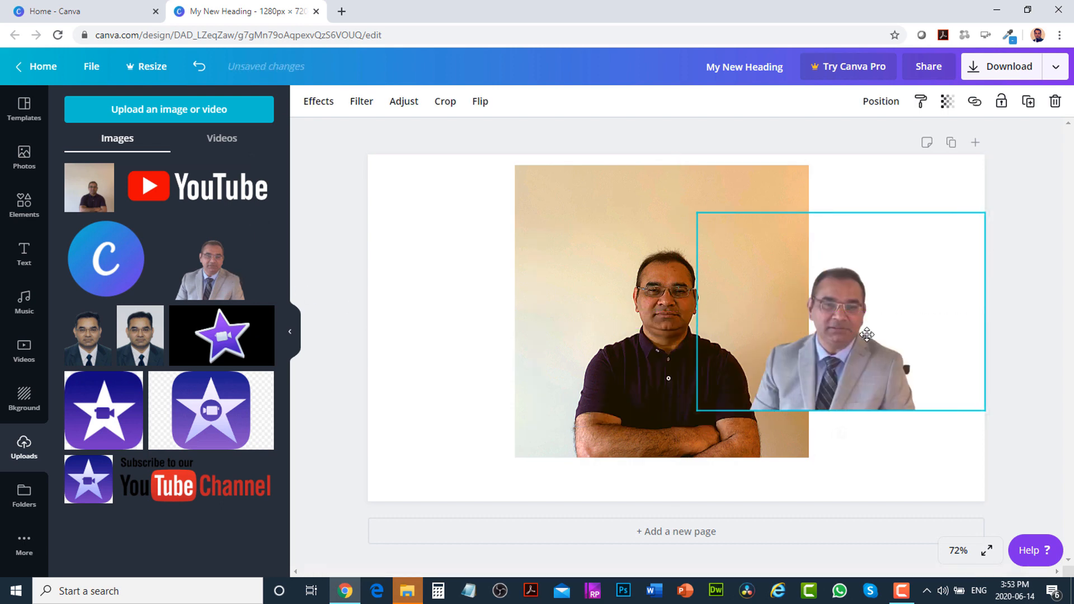
{"action": "right_click", "coordinate": [837, 309]}
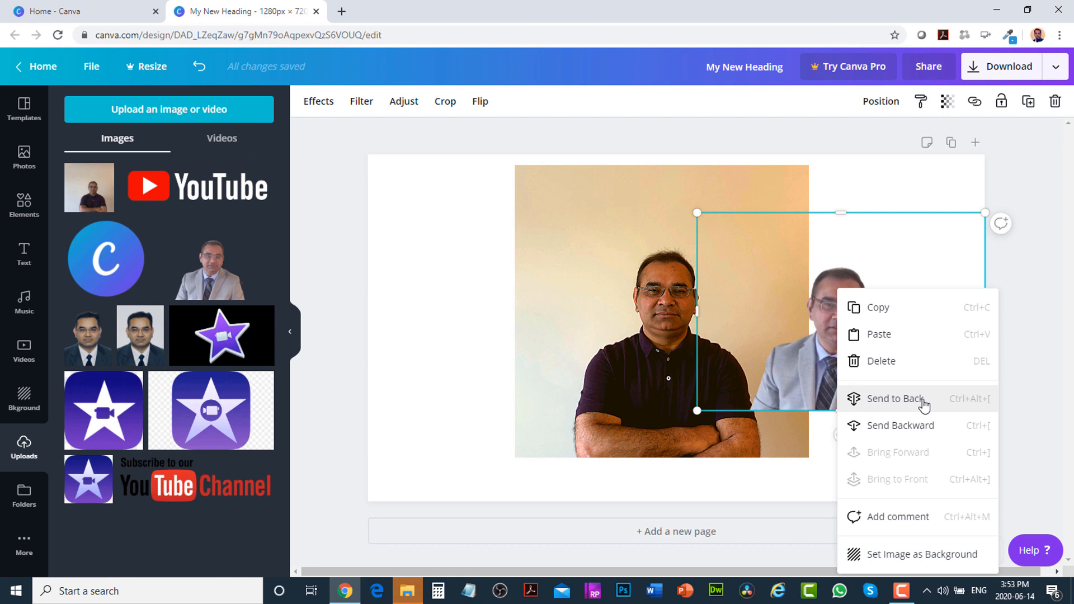
{"action": "left_click", "coordinate": [938, 432]}
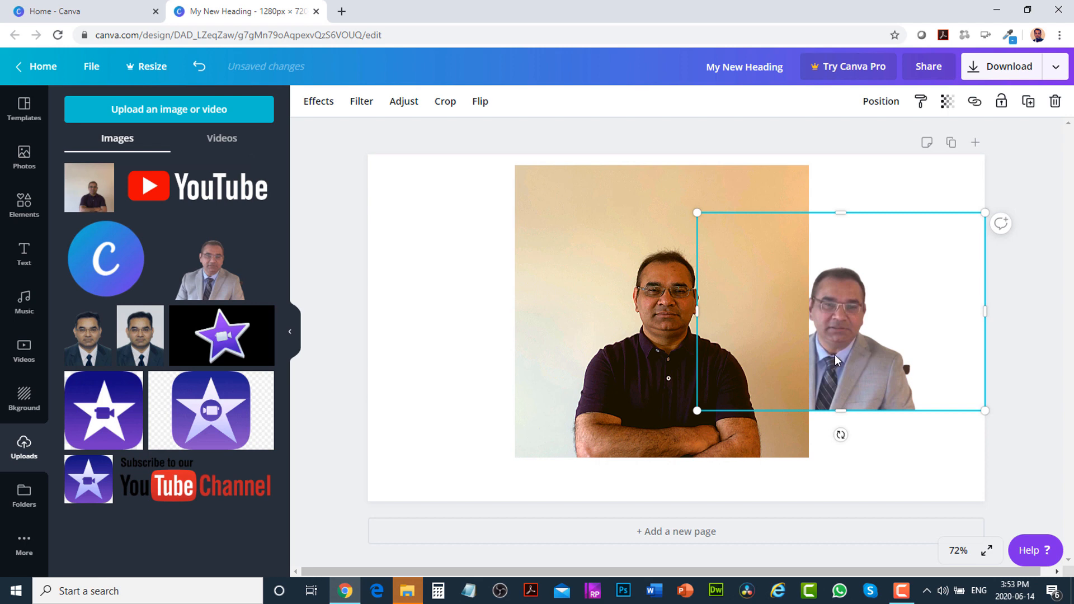
{"action": "left_click_drag", "start_coordinate": [867, 356], "coordinate": [829, 355]}
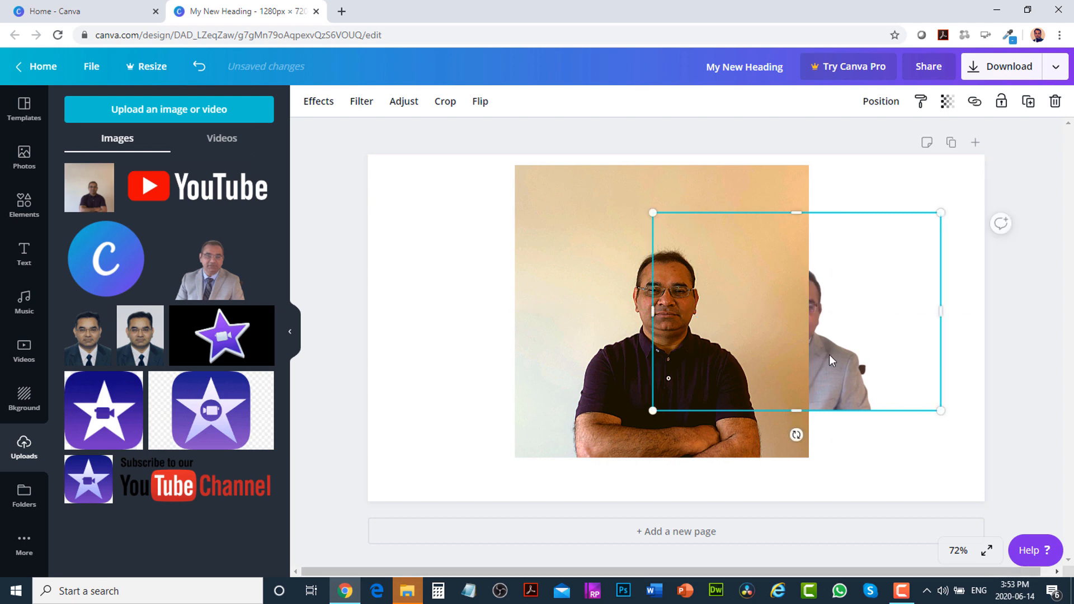
- Bring the grey-suit portrait to the front of the larger photo, and delete it from the page
{"action": "right_click", "coordinate": [828, 354]}
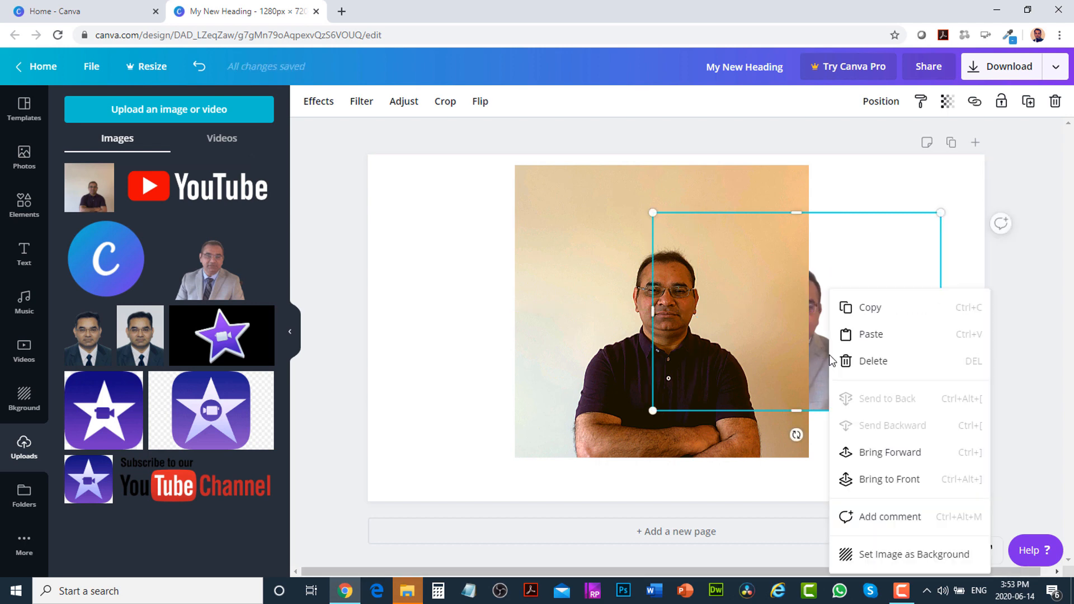
{"action": "left_click", "coordinate": [930, 488]}
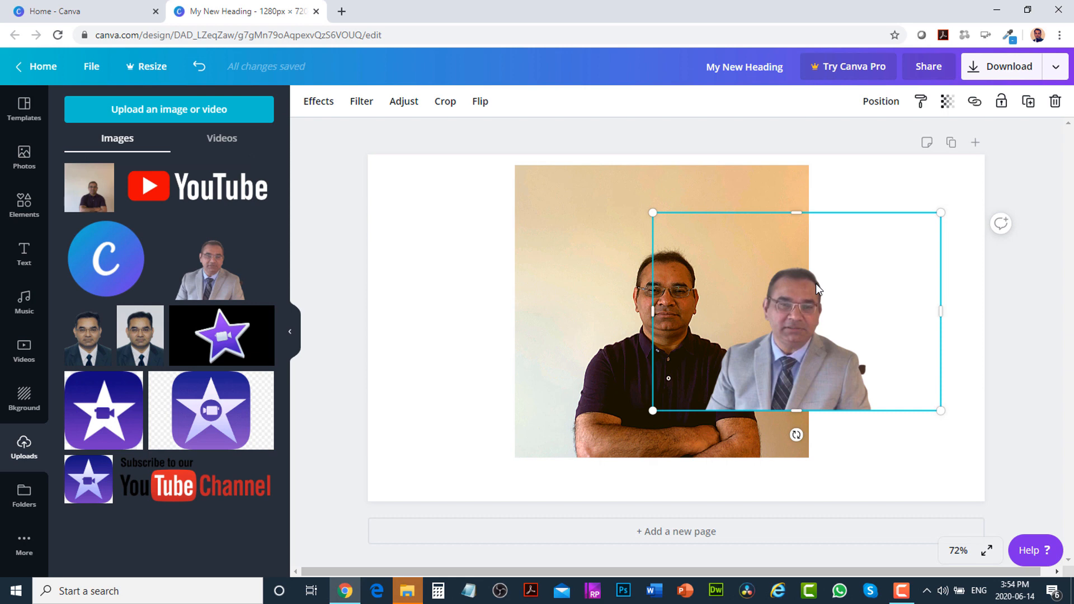
{"action": "key", "text": "Delete"}
- Try out the transparency adjustment on the remaining photo, leave it at 100, and deselect the photo
{"action": "left_click", "coordinate": [755, 275]}
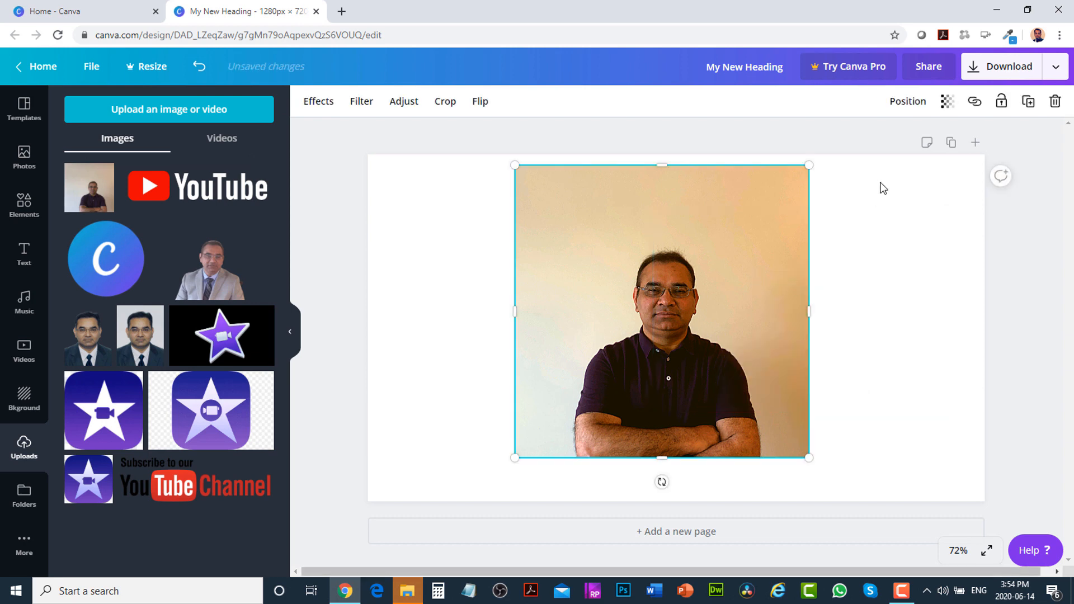
{"action": "left_click", "coordinate": [946, 102]}
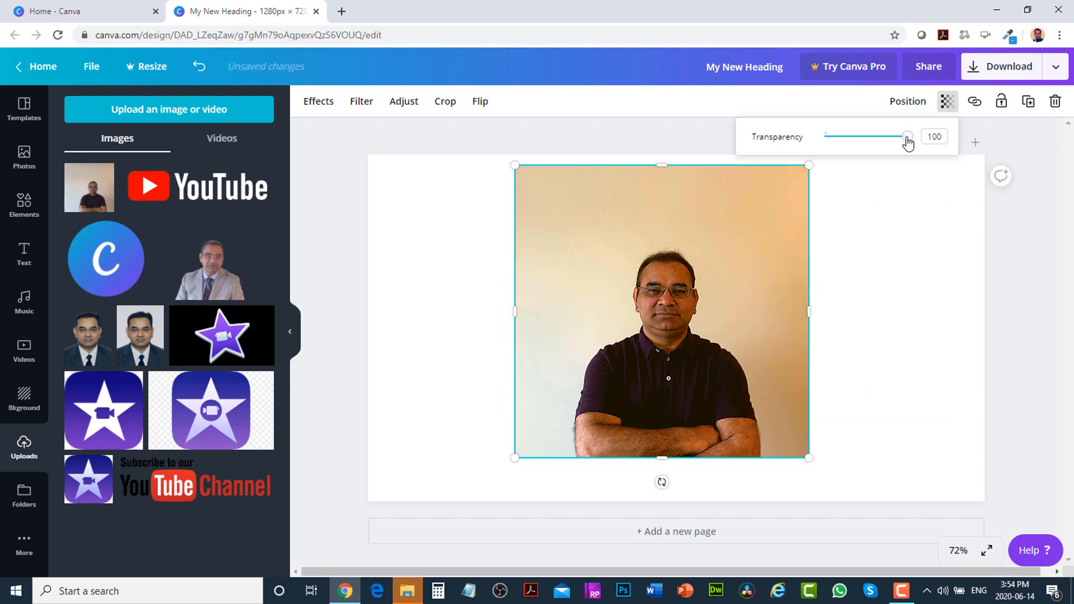
{"action": "mouse_move", "coordinate": [907, 138]}
{"action": "left_mouse_down"}
{"action": "mouse_move", "coordinate": [844, 144]}
{"action": "mouse_move", "coordinate": [915, 148]}
{"action": "left_mouse_up"}
{"action": "left_click", "coordinate": [1039, 209]}
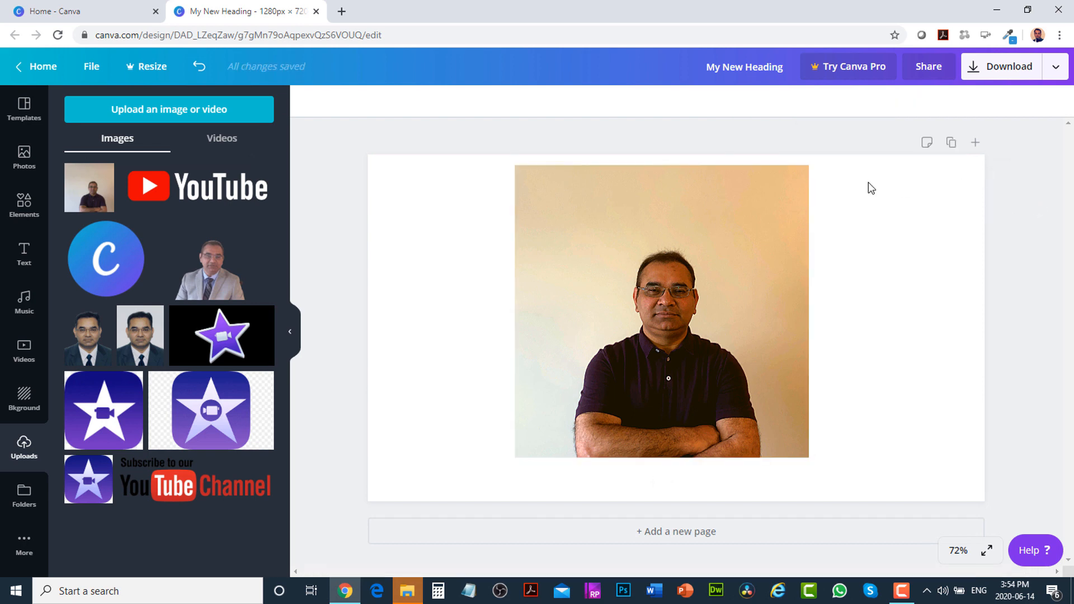
- Delete the remaining photo from the page
{"action": "left_click", "coordinate": [655, 242]}
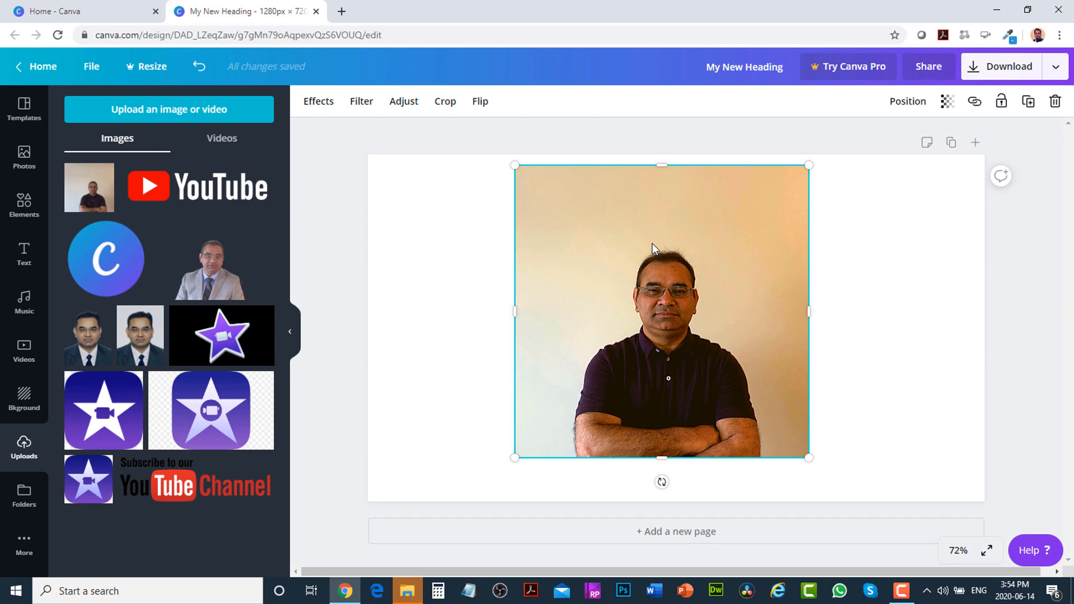
{"action": "key", "text": "Delete"}
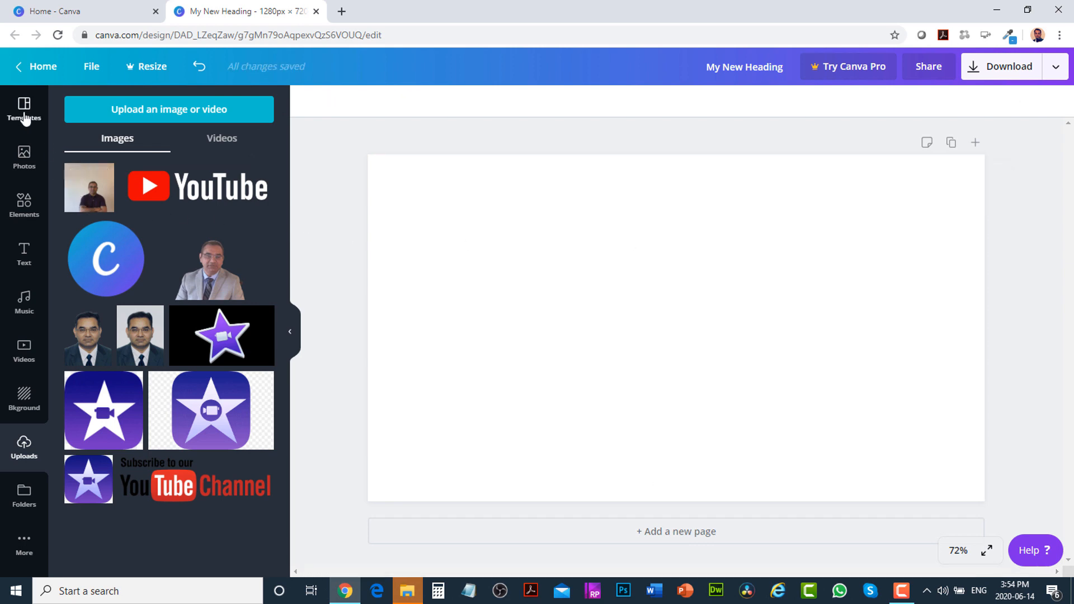
- Browse the templates, view the pages of the White and Black Introduction to Minimalist Design Presentation, and close it
{"action": "left_click", "coordinate": [24, 110]}
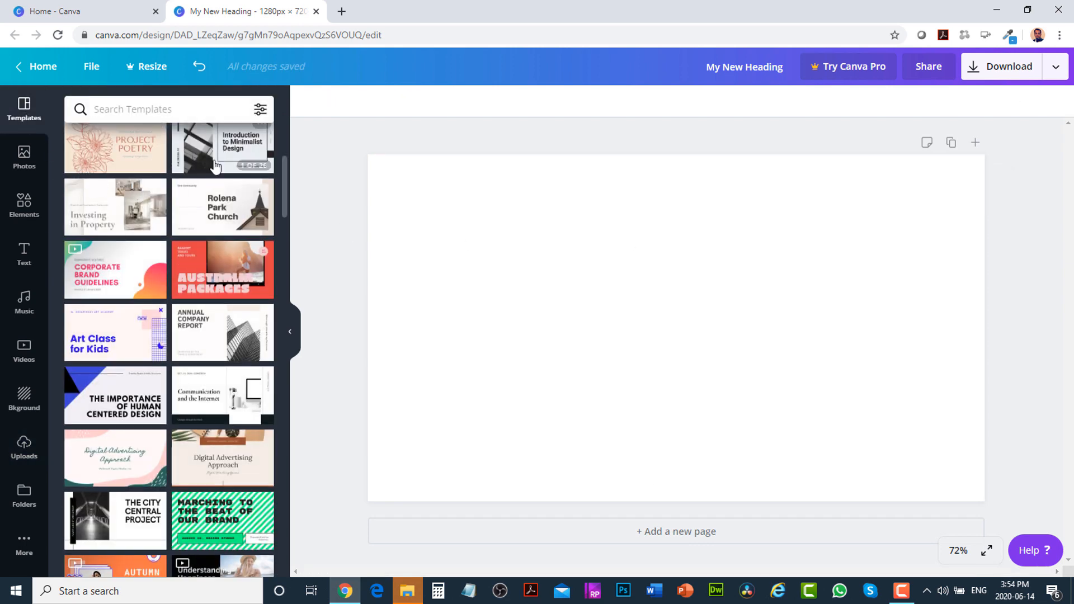
{"action": "left_click", "coordinate": [216, 160]}
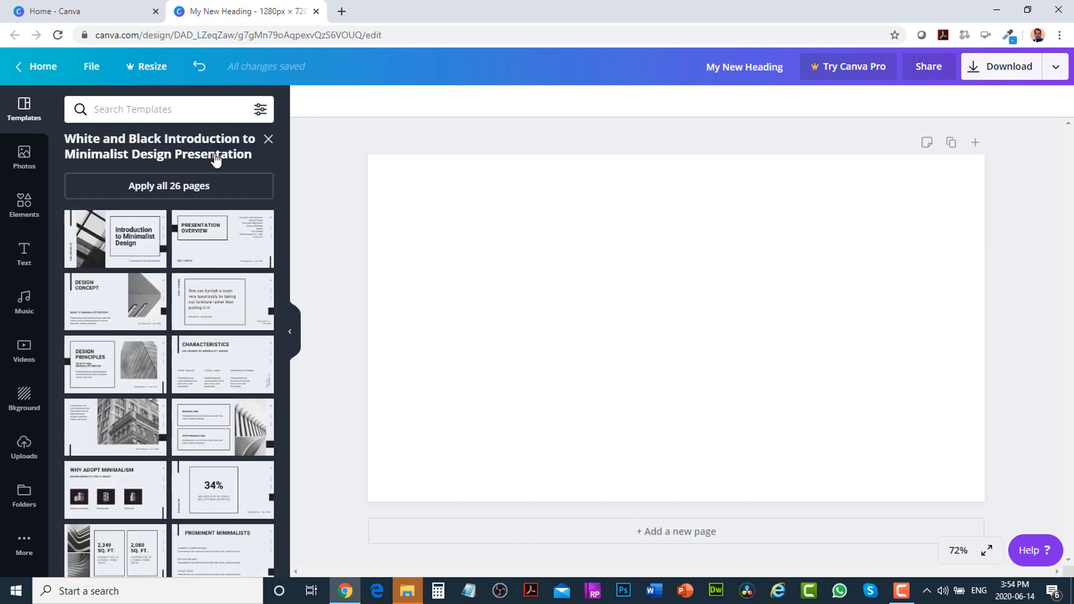
{"action": "left_click", "coordinate": [269, 139]}
- Search the templates for youtube thumbnails and apply the red "The Poetry of Jazz" thumbnail to the page
{"action": "left_click", "coordinate": [143, 107]}
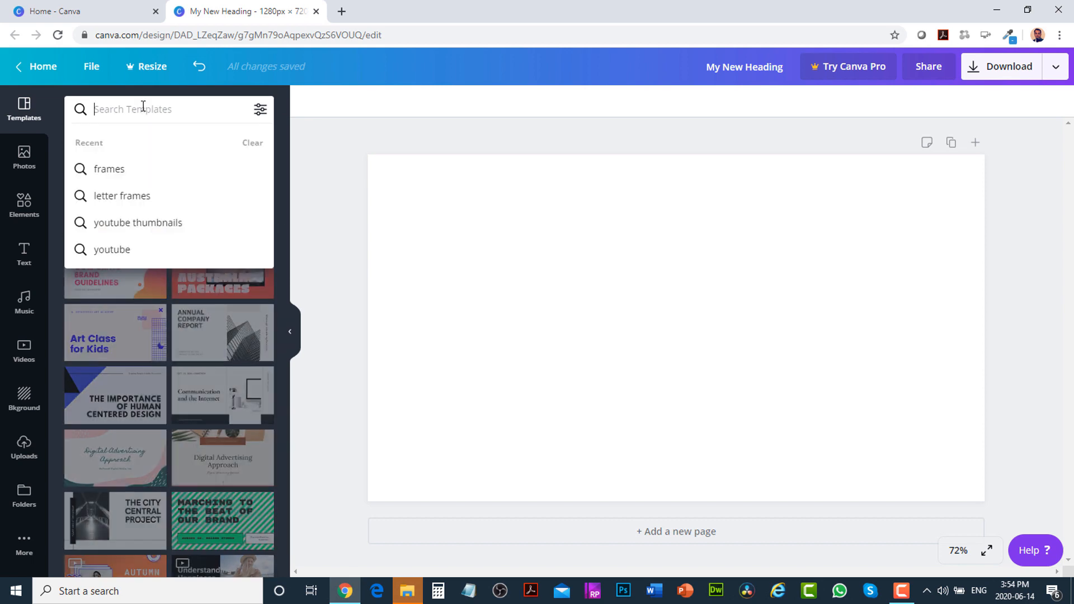
{"action": "type", "text": "you"}
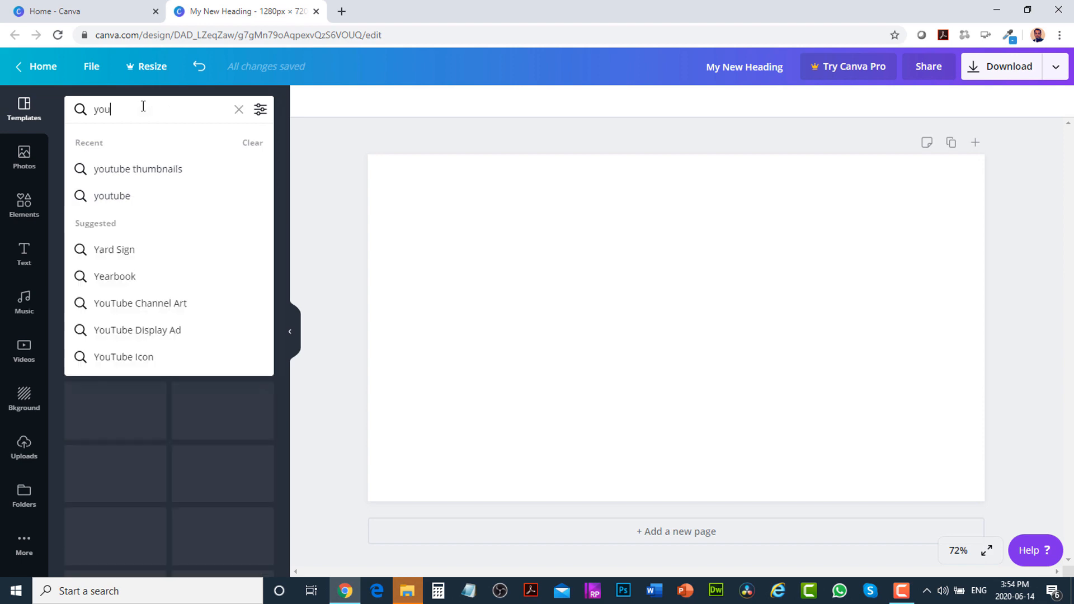
{"action": "left_click", "coordinate": [176, 172]}
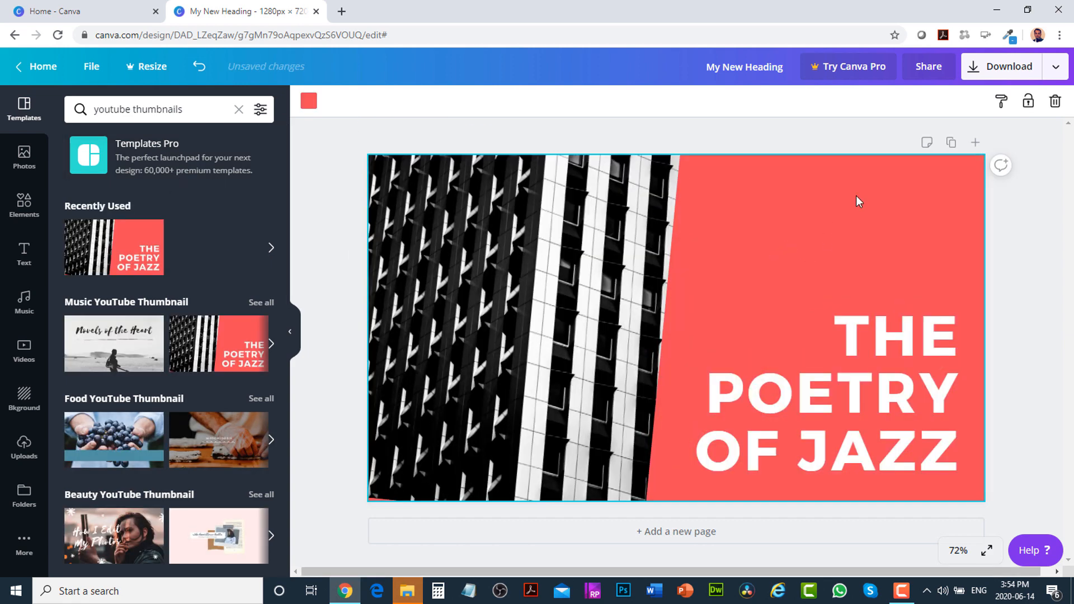
- Duplicate the "THE POETRY OF JAZZ" thumbnail page and go to the copy on page 2
{"action": "left_click", "coordinate": [951, 143]}
{"action": "scroll", "coordinate": [1040, 369], "scroll_direction": "up", "scroll_amount": 6}
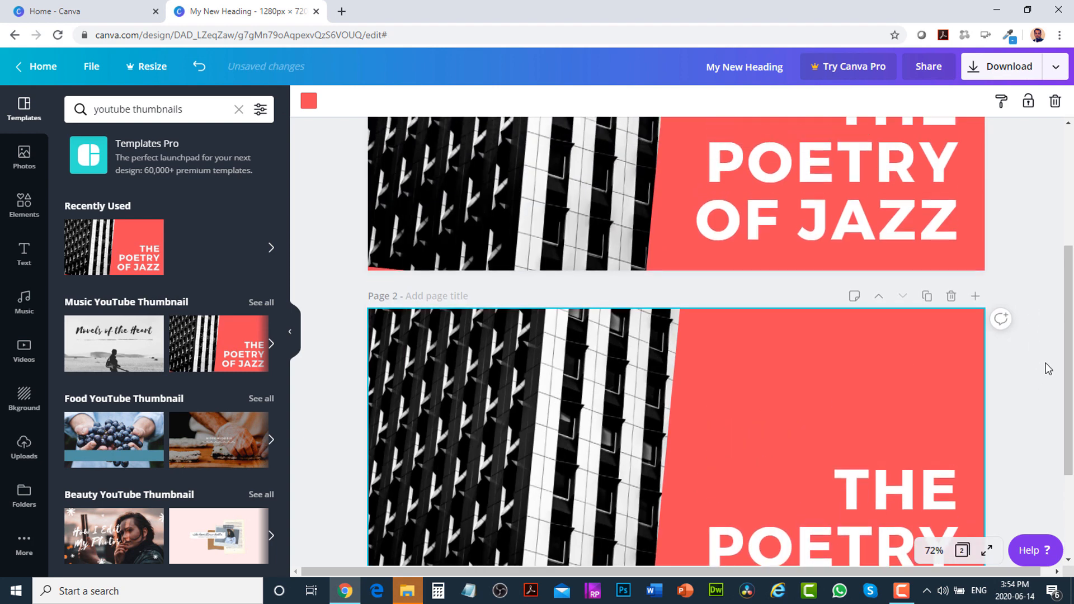
{"action": "scroll", "coordinate": [1045, 291], "scroll_direction": "down", "scroll_amount": 4}
{"action": "scroll", "coordinate": [1045, 291], "scroll_direction": "down", "scroll_amount": 3}
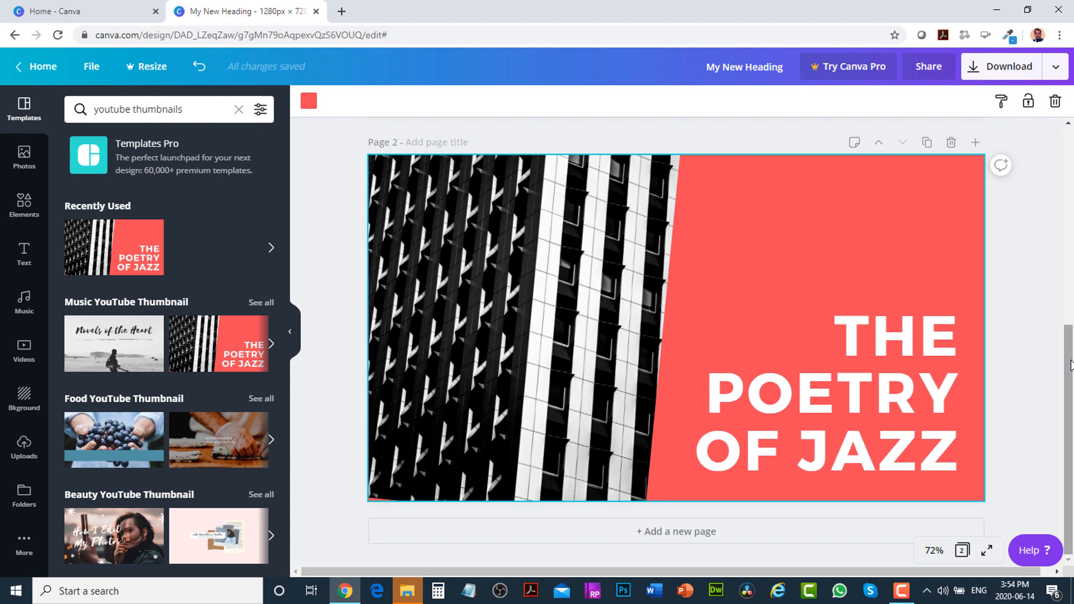
{"action": "left_click_drag", "start_coordinate": [1071, 365], "coordinate": [1072, 391]}
- Change the colour of the heading text "THE POETRY OF JAZZ" on page 2 to black and deselect it
{"action": "left_click", "coordinate": [880, 354]}
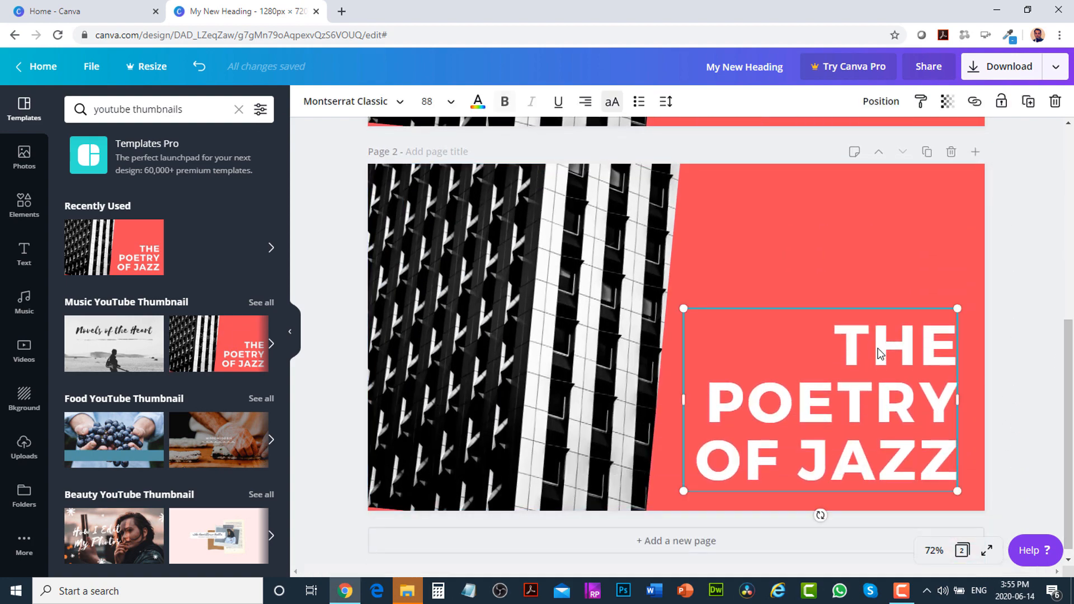
{"action": "left_click", "coordinate": [482, 111]}
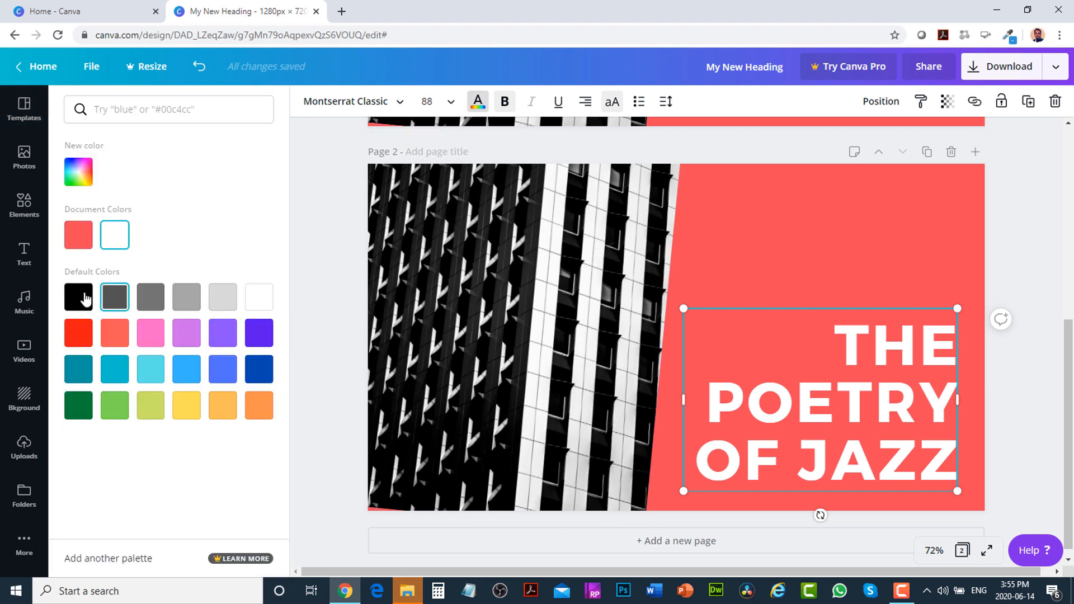
{"action": "left_click", "coordinate": [86, 300]}
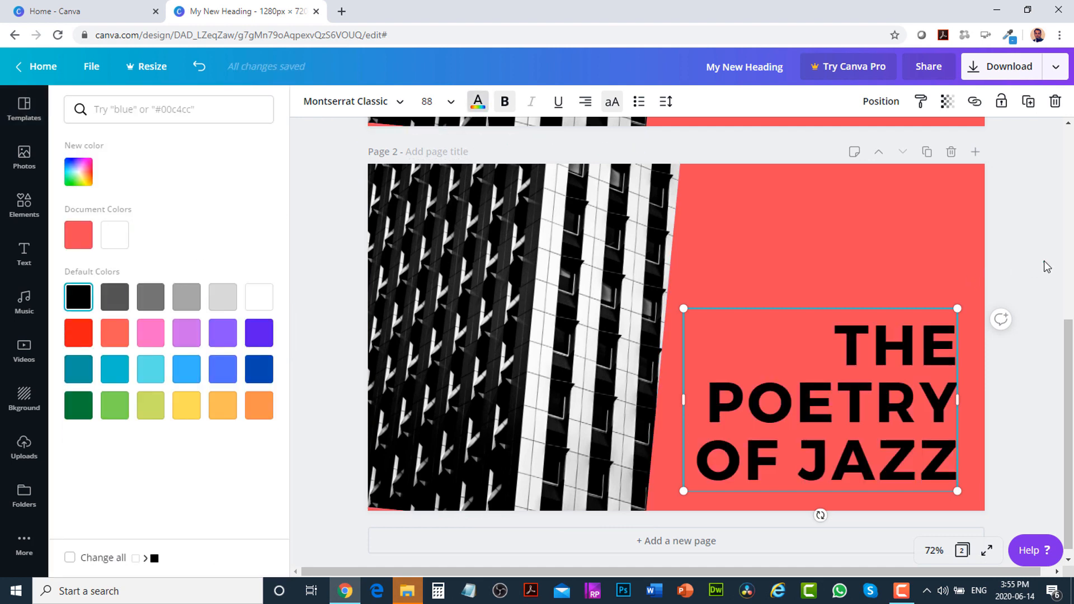
{"action": "left_click", "coordinate": [1045, 266]}
{"action": "left_click", "coordinate": [1051, 367]}
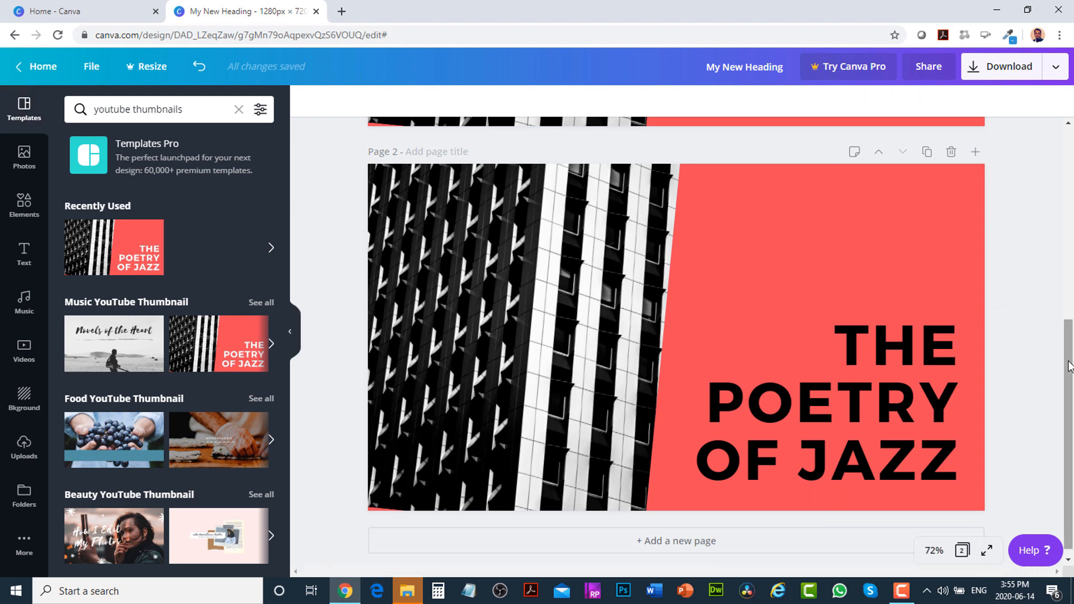
{"action": "mouse_move", "coordinate": [1069, 366]}
{"action": "left_mouse_down"}
{"action": "mouse_move", "coordinate": [1072, 193]}
{"action": "mouse_move", "coordinate": [1072, 386]}
{"action": "left_mouse_up"}
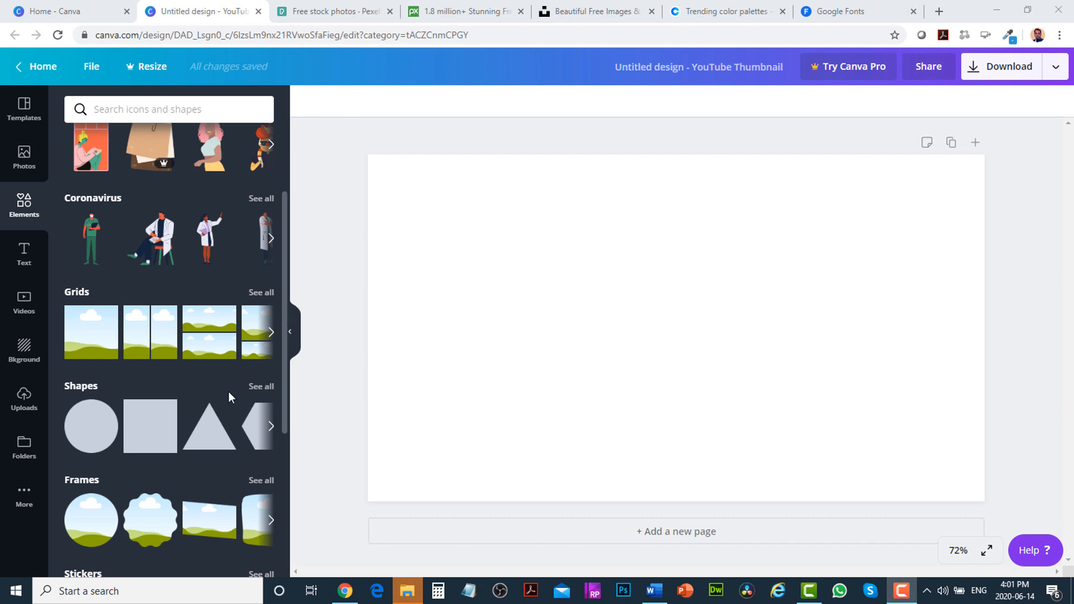
- Add the square-cornered outline square from the full Shapes collection to the blank YouTube thumbnail and colour it red
{"action": "left_click", "coordinate": [263, 389]}
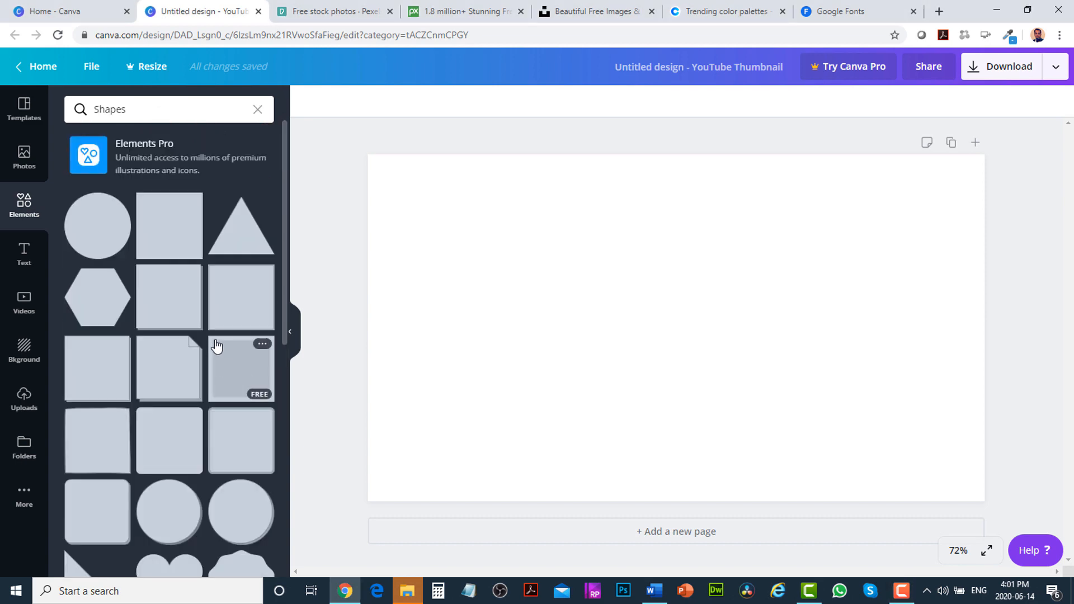
{"action": "scroll", "coordinate": [224, 372], "scroll_direction": "down", "scroll_amount": 4}
{"action": "scroll", "coordinate": [218, 376], "scroll_direction": "down", "scroll_amount": 12}
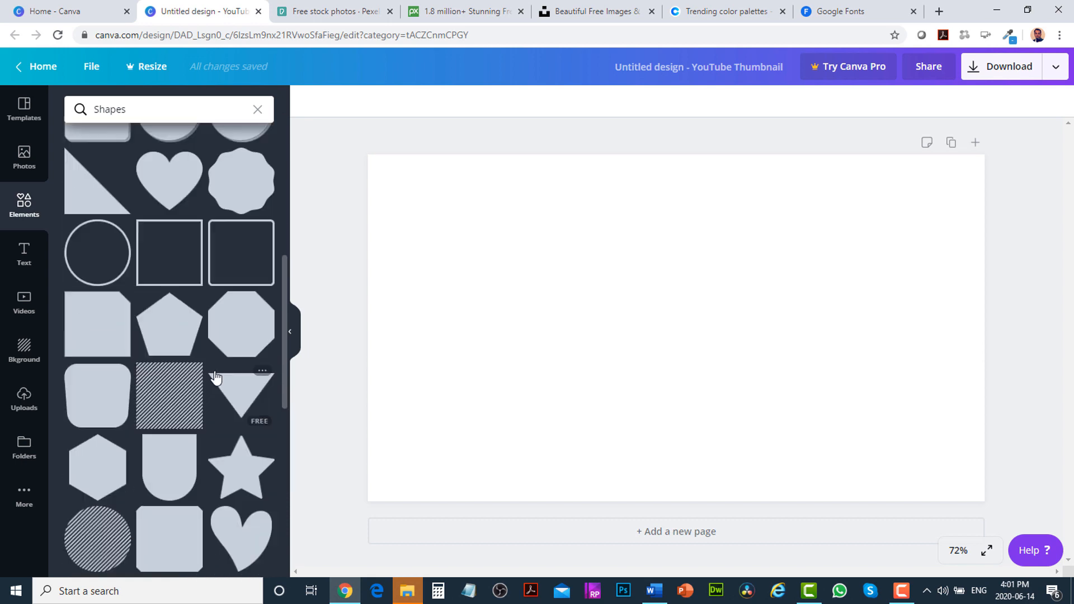
{"action": "scroll", "coordinate": [221, 384], "scroll_direction": "down", "scroll_amount": 3}
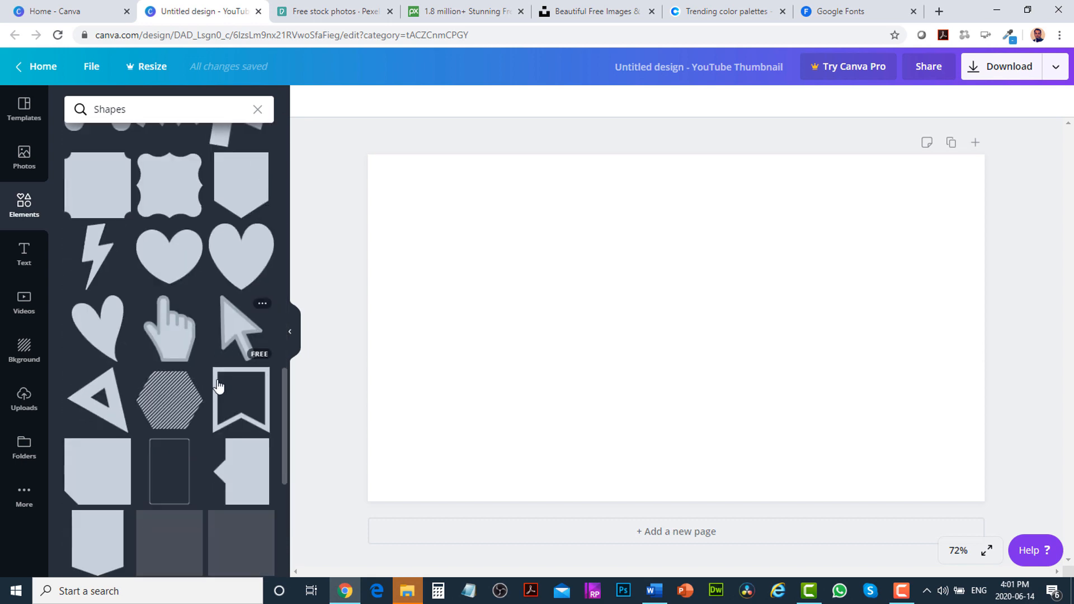
{"action": "scroll", "coordinate": [215, 385], "scroll_direction": "up", "scroll_amount": 12}
{"action": "scroll", "coordinate": [210, 385], "scroll_direction": "up", "scroll_amount": 1}
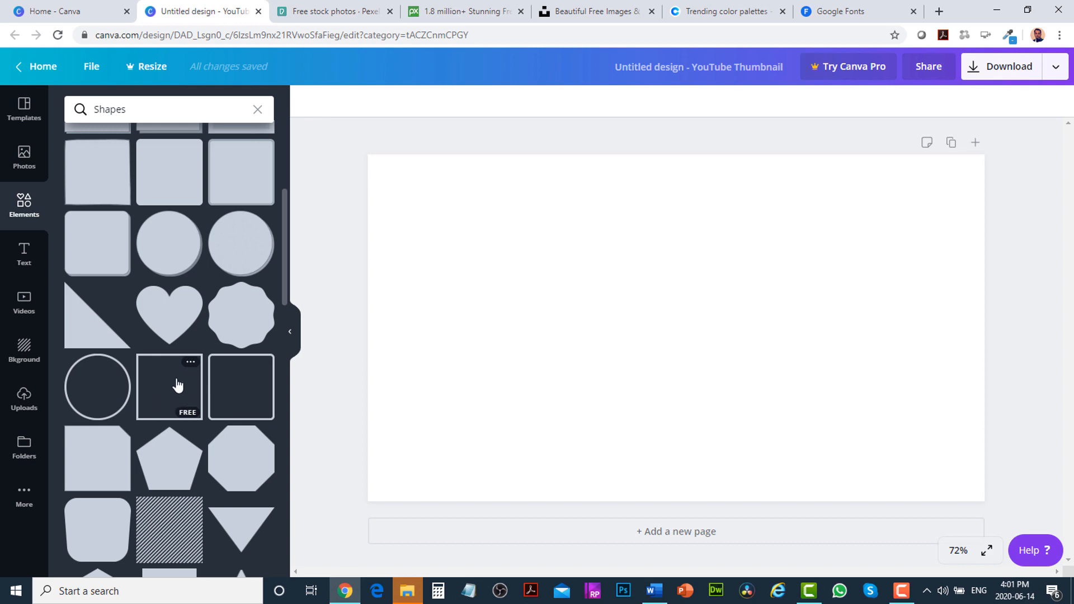
{"action": "left_click", "coordinate": [169, 399]}
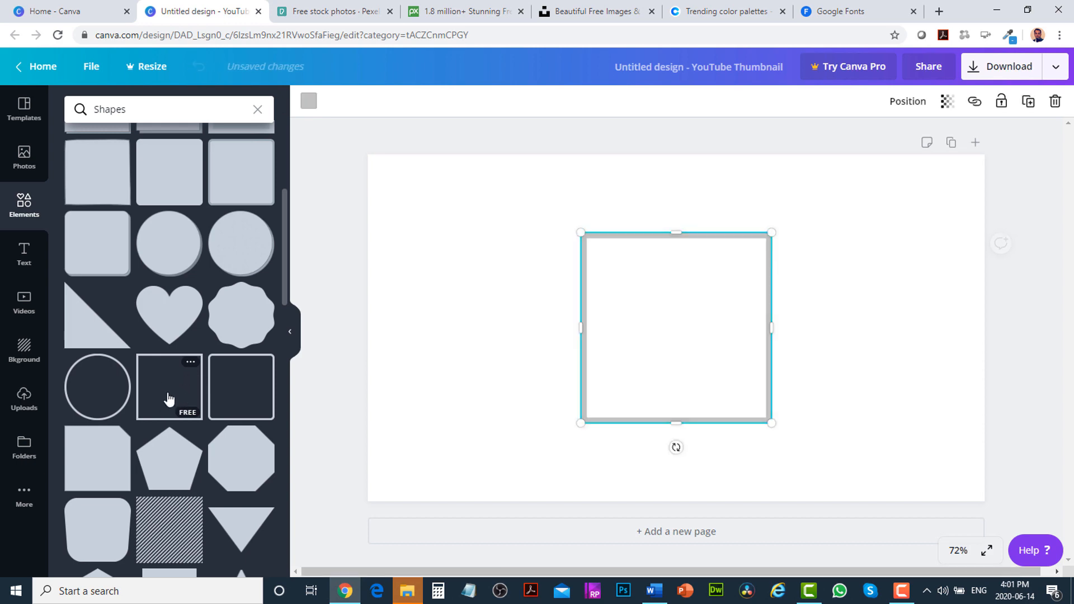
{"action": "left_click", "coordinate": [309, 107]}
{"action": "left_click", "coordinate": [78, 332]}
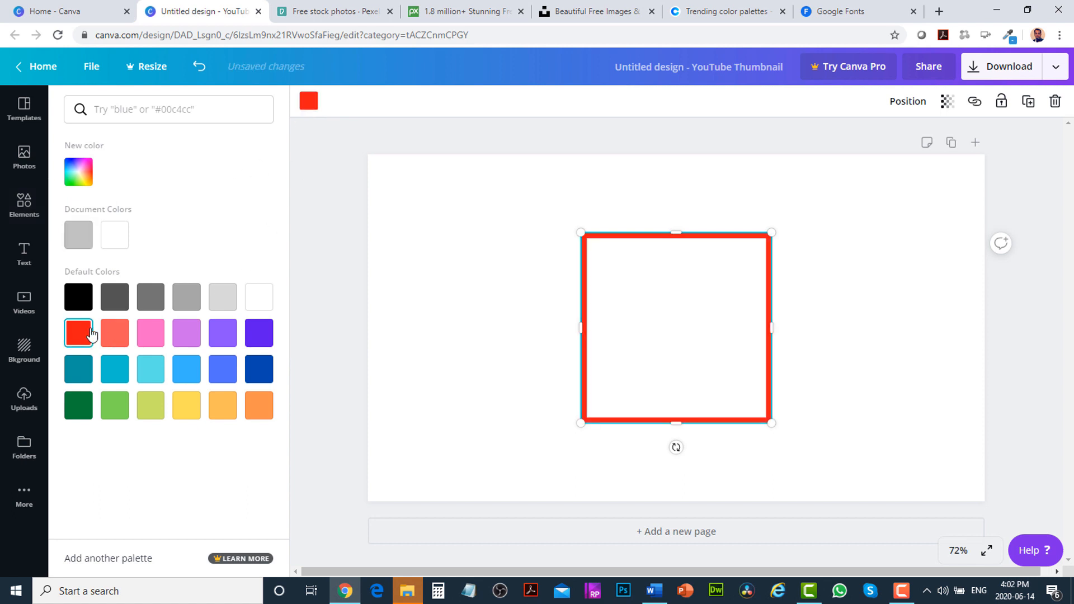
- Enlarge and stretch the red outline square so it forms a border around the whole thumbnail page
{"action": "left_click_drag", "start_coordinate": [579, 231], "coordinate": [464, 210]}
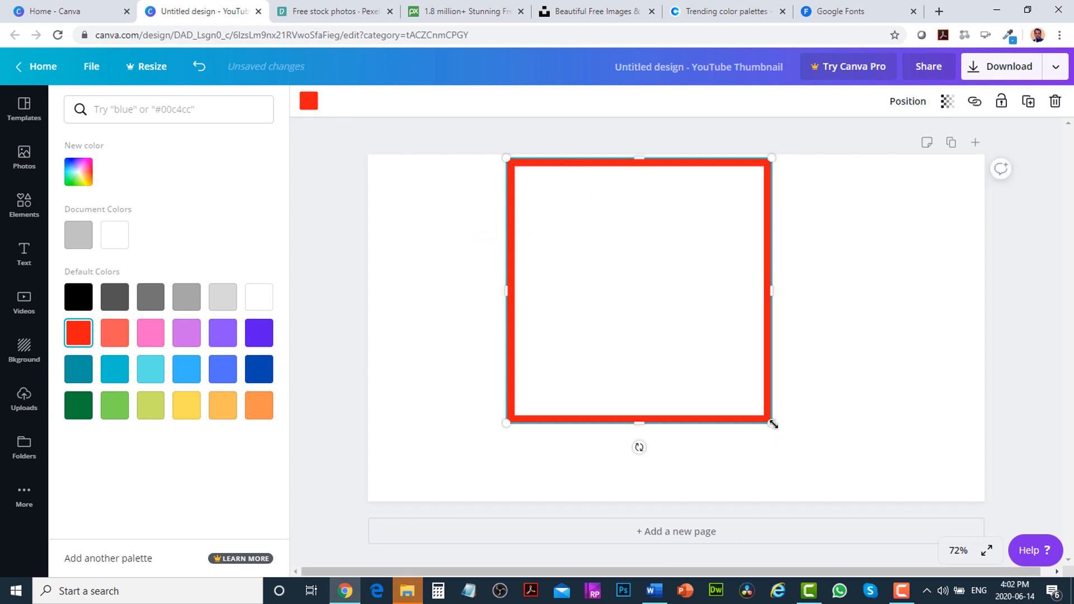
{"action": "left_click_drag", "start_coordinate": [772, 423], "coordinate": [851, 496]}
{"action": "left_click_drag", "start_coordinate": [506, 328], "coordinate": [364, 315]}
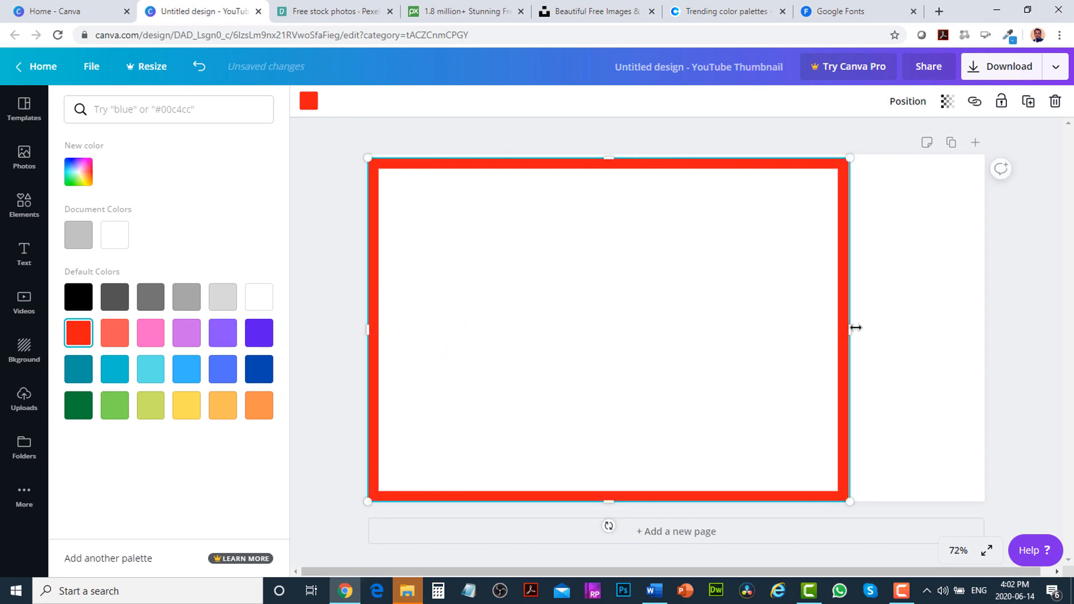
{"action": "left_click_drag", "start_coordinate": [854, 326], "coordinate": [980, 323]}
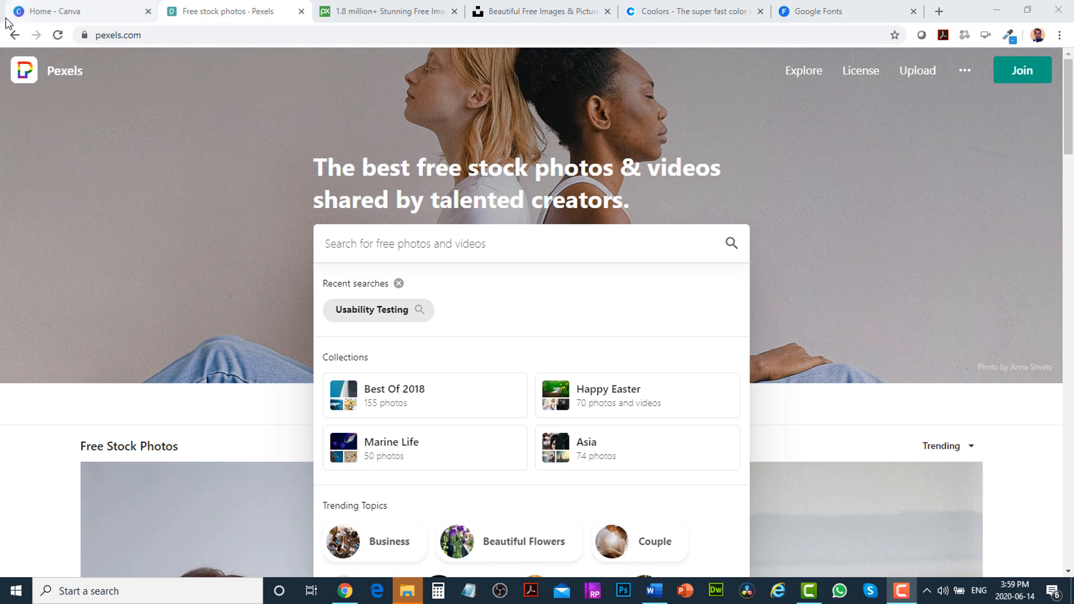
- Look at the free stock photo sites Pexels, Pixabay and Unsplash in turn, highlighting each site's web address
{"action": "left_click", "coordinate": [161, 35]}
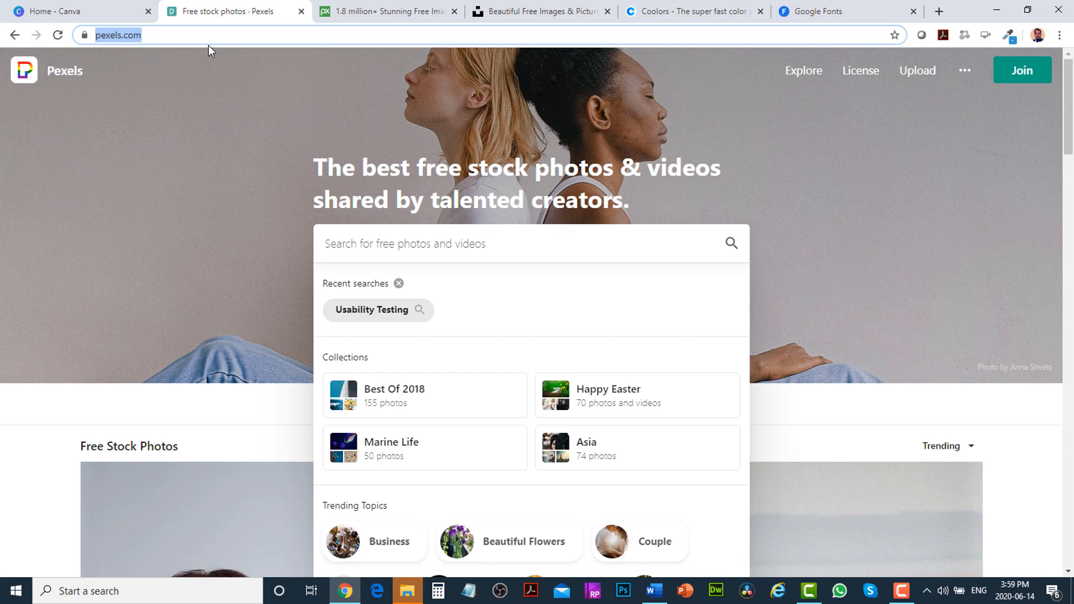
{"action": "left_click", "coordinate": [360, 13]}
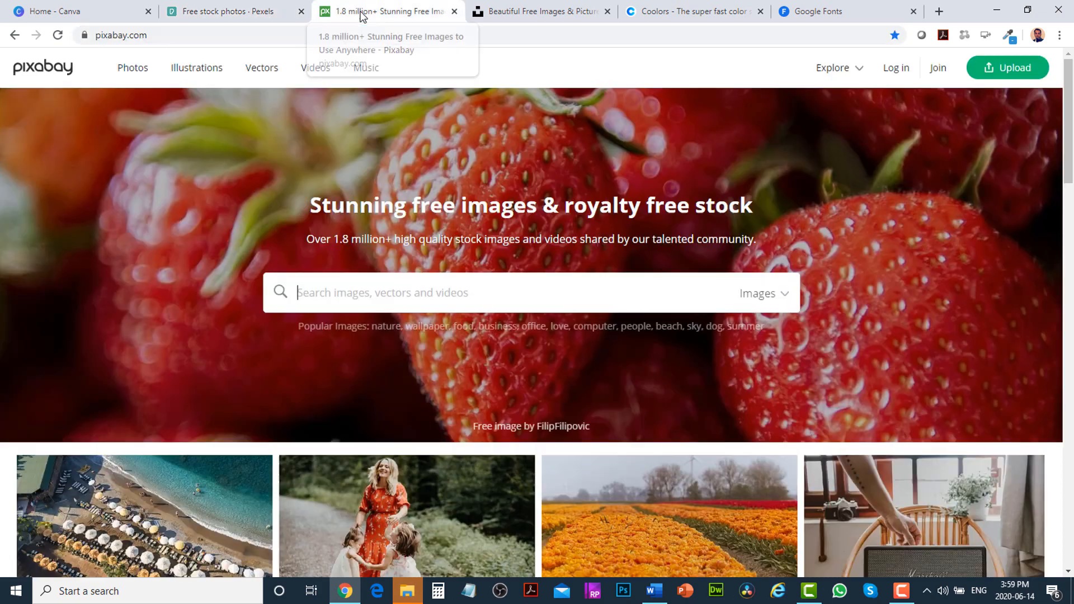
{"action": "left_click", "coordinate": [249, 37]}
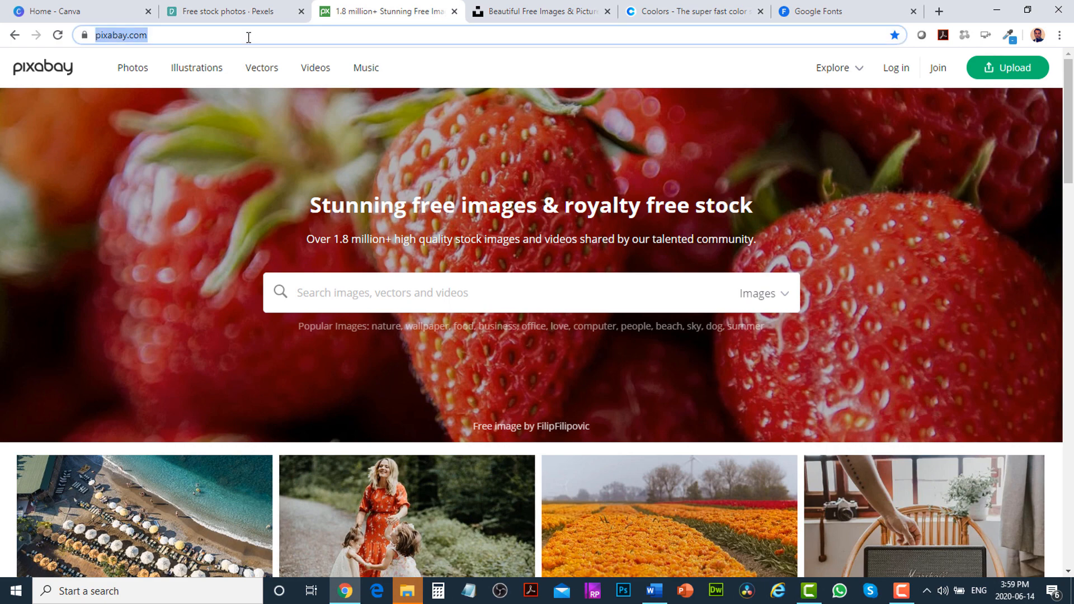
{"action": "left_click", "coordinate": [515, 16]}
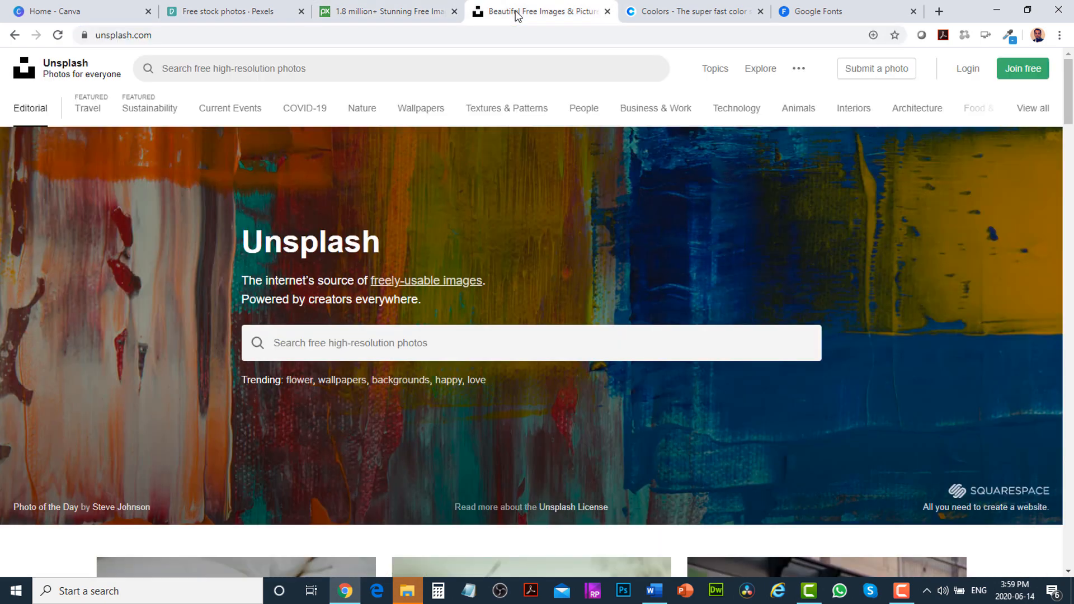
{"action": "left_click", "coordinate": [473, 35]}
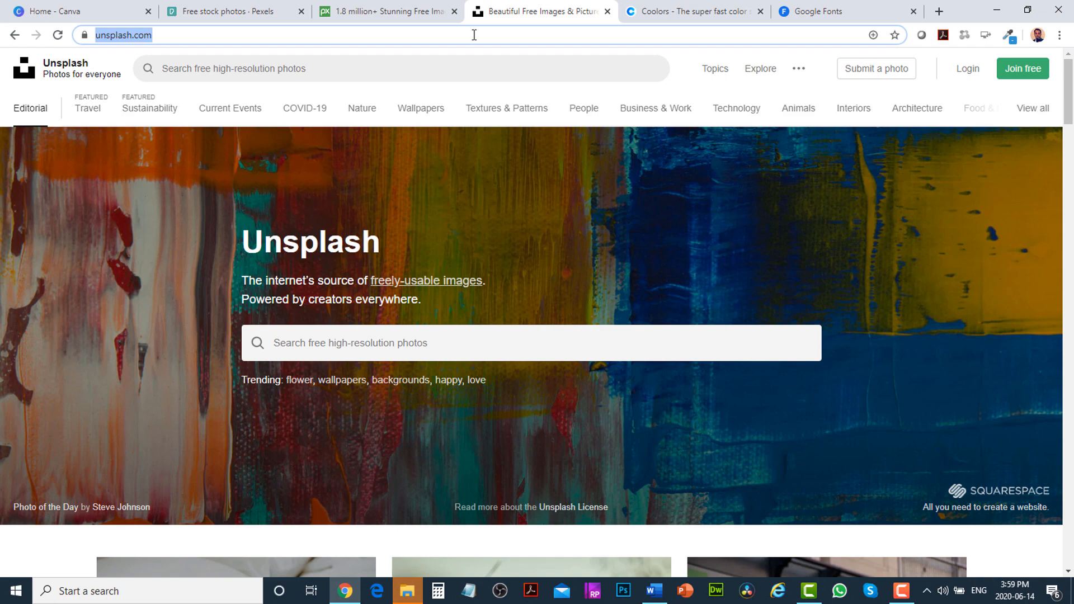
- Switch to the Coolors site, highlight its web address and open its Explore page of colour palettes
{"action": "left_click", "coordinate": [654, 16]}
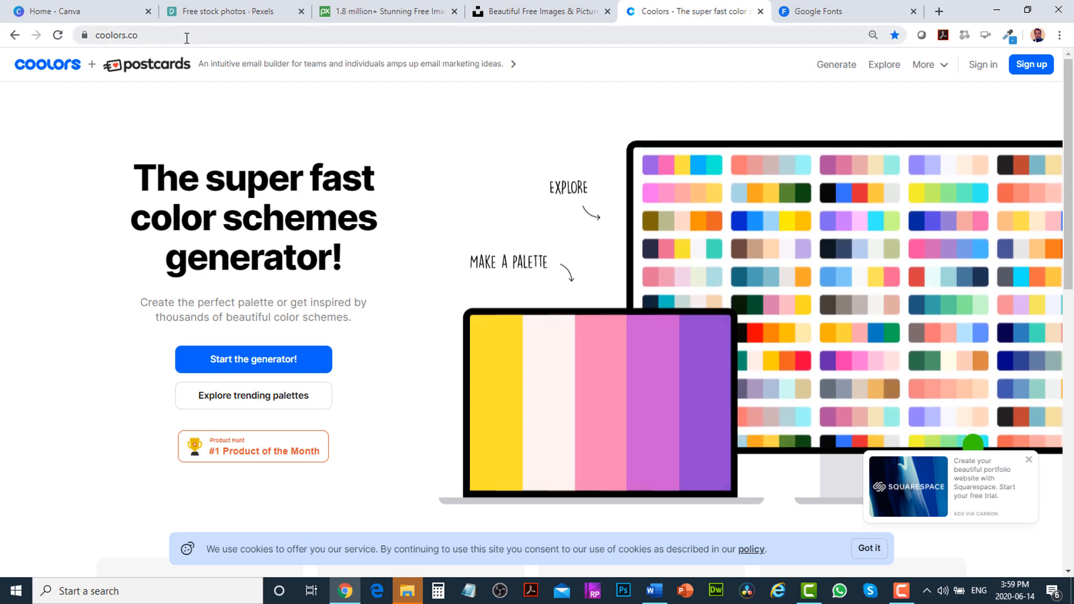
{"action": "left_click", "coordinate": [190, 35]}
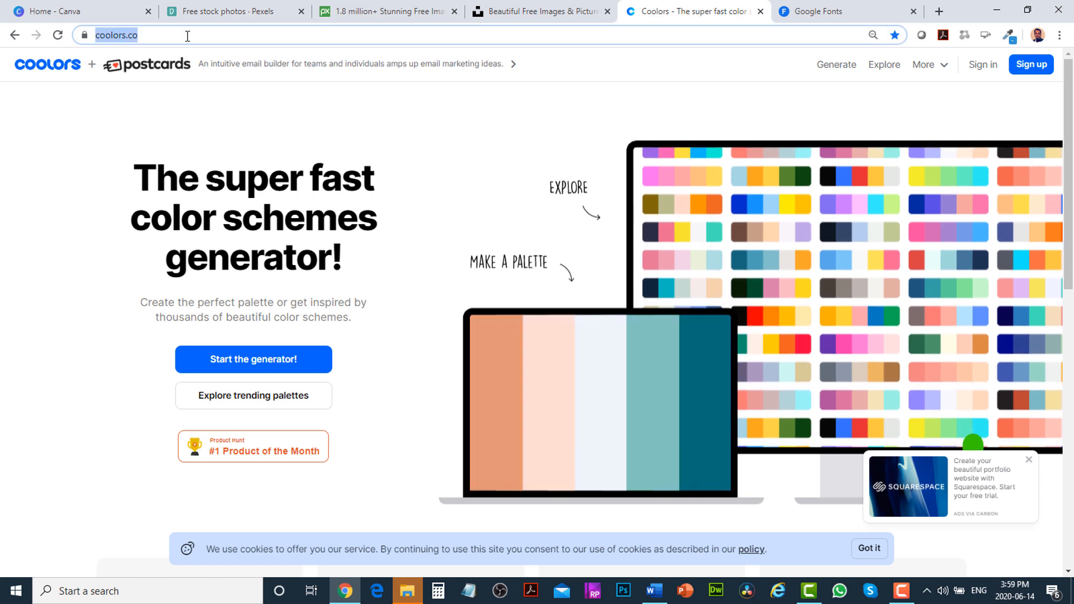
{"action": "left_click", "coordinate": [891, 71]}
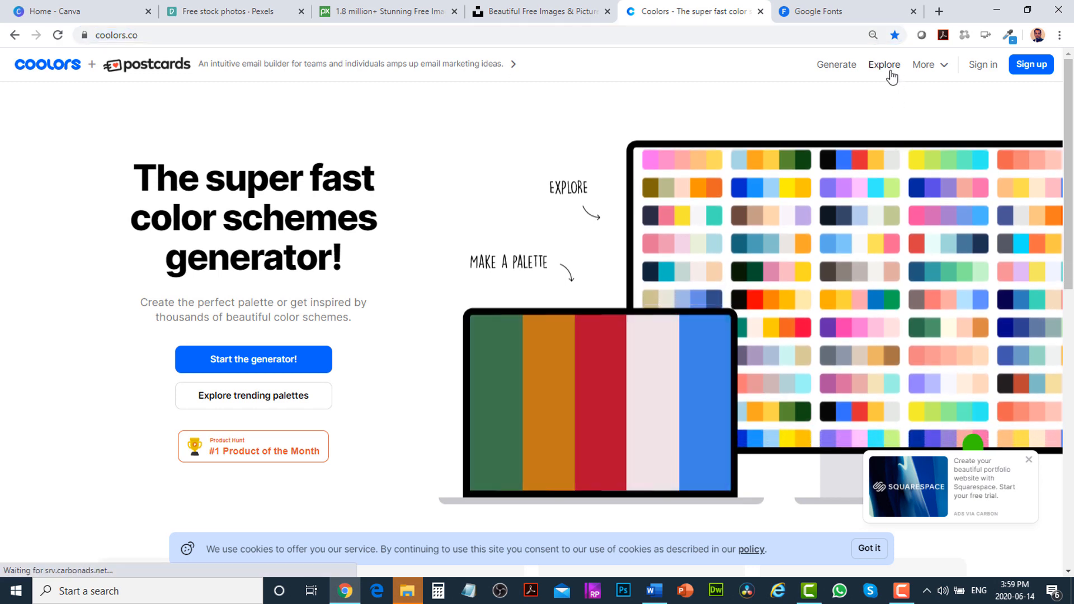
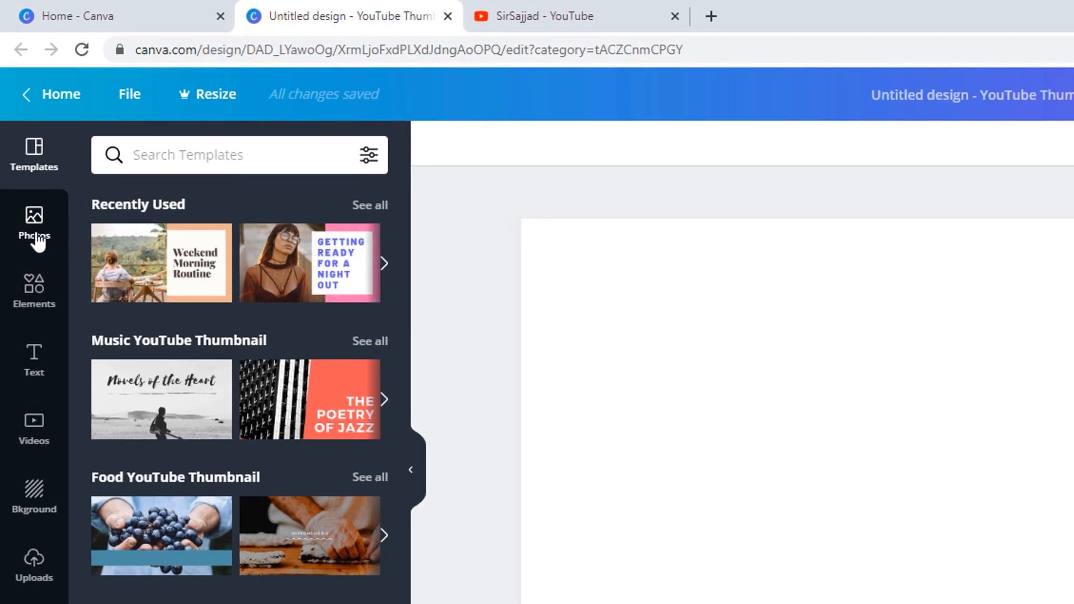
- Upload the image IMG_6104.JPG from the Downloads folder to the Canva uploads
{"action": "left_click", "coordinate": [36, 570]}
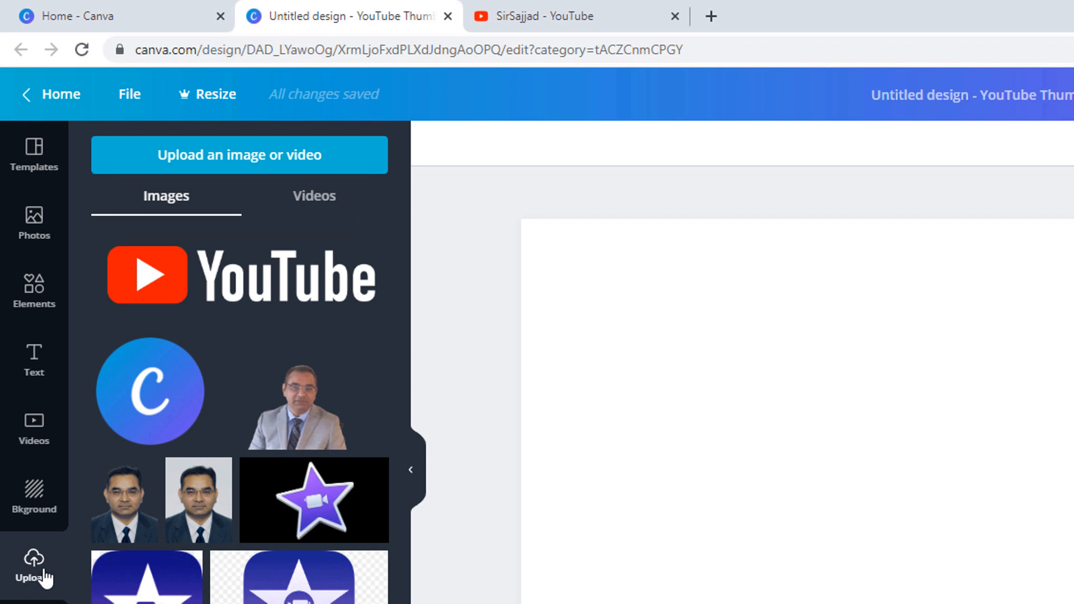
{"action": "left_click", "coordinate": [252, 161]}
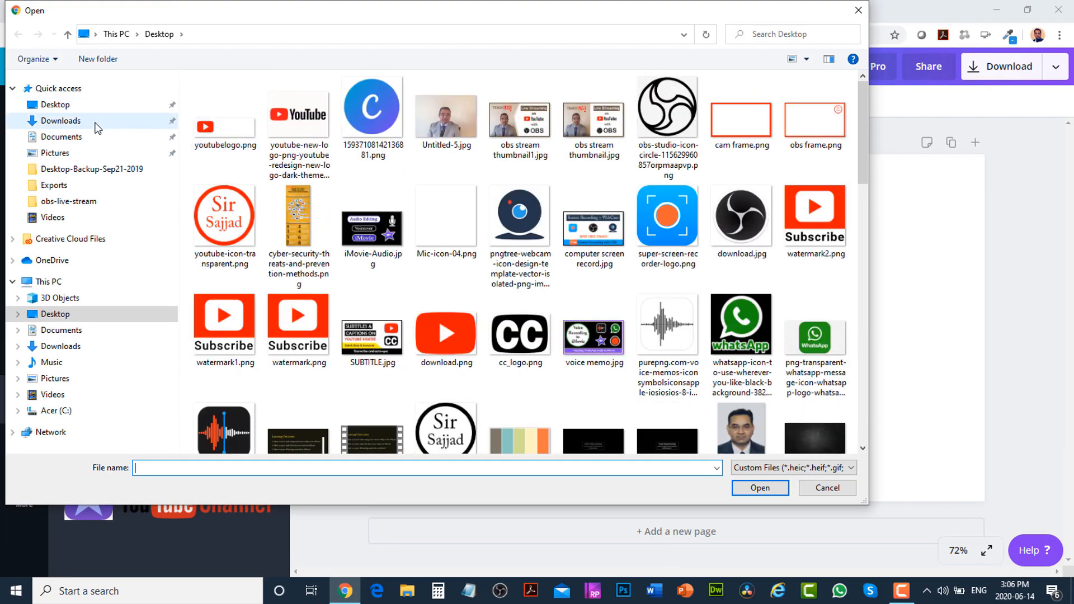
{"action": "left_click", "coordinate": [89, 120]}
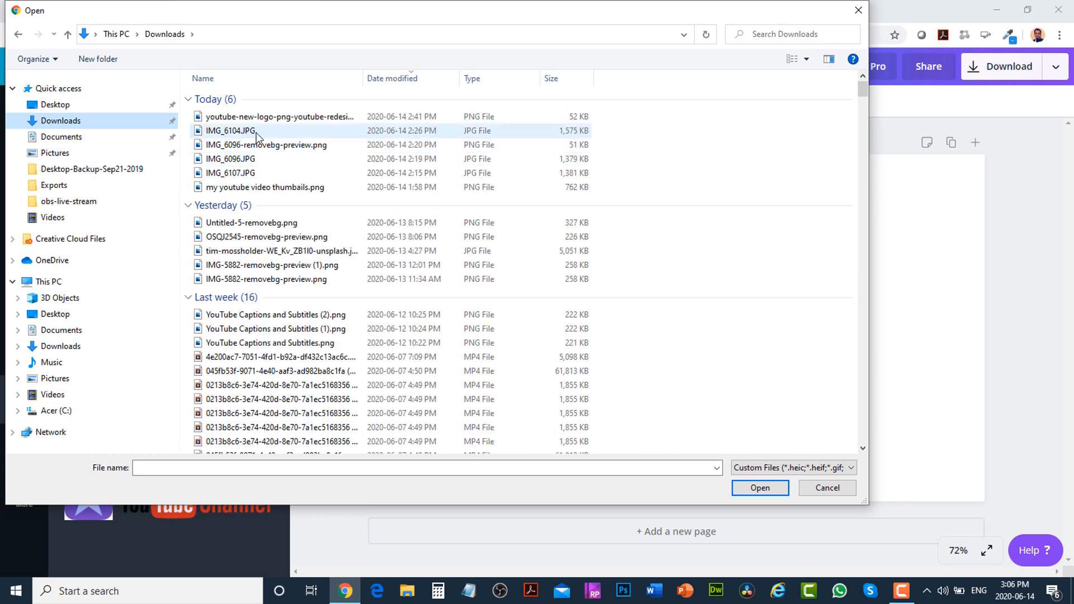
{"action": "double_click", "coordinate": [255, 132]}
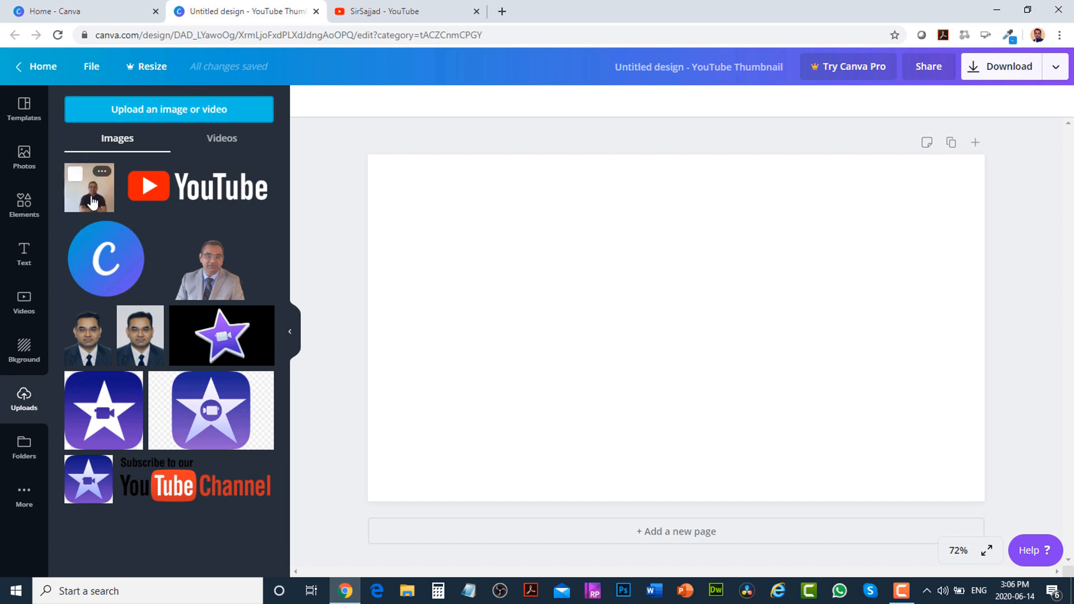
- Place the uploaded portrait photo on the blank thumbnail, enlarge it to full page height and crop it to fill the right half
{"action": "left_click", "coordinate": [92, 203]}
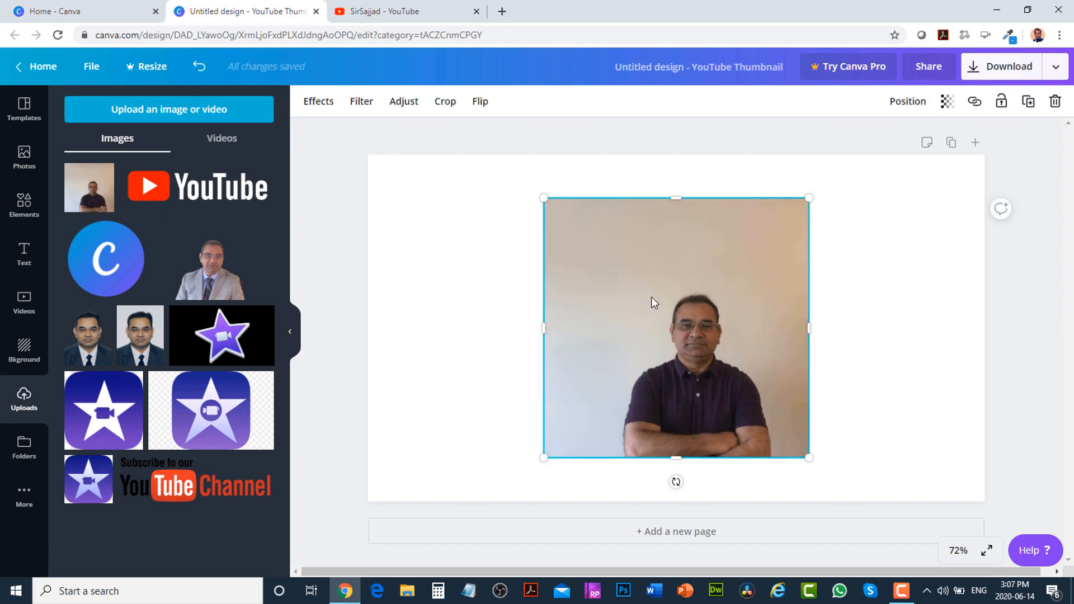
{"action": "left_click_drag", "start_coordinate": [698, 336], "coordinate": [853, 294]}
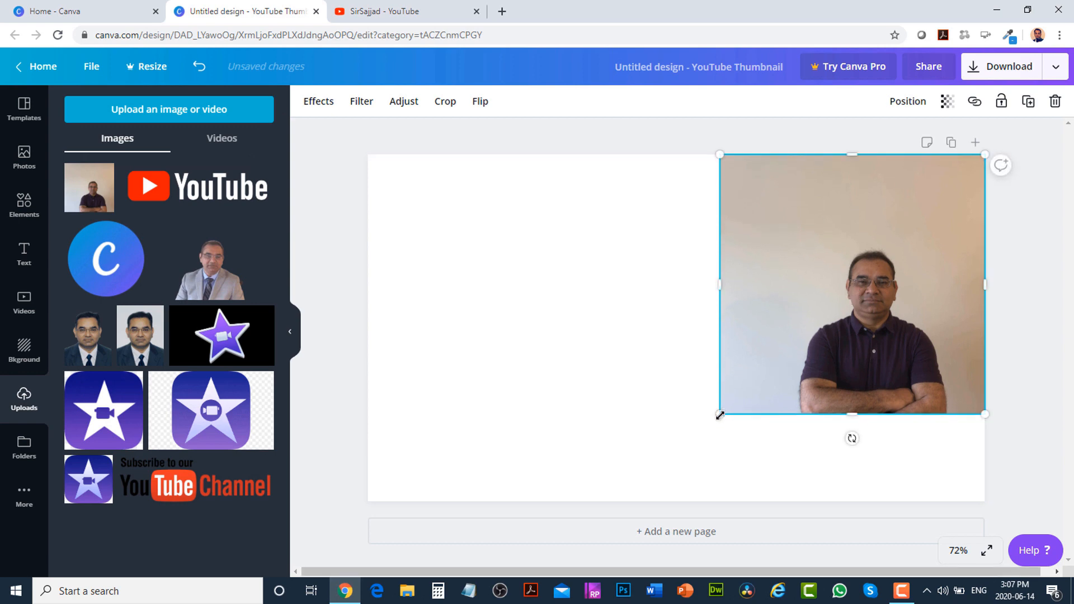
{"action": "left_click_drag", "start_coordinate": [720, 415], "coordinate": [623, 494]}
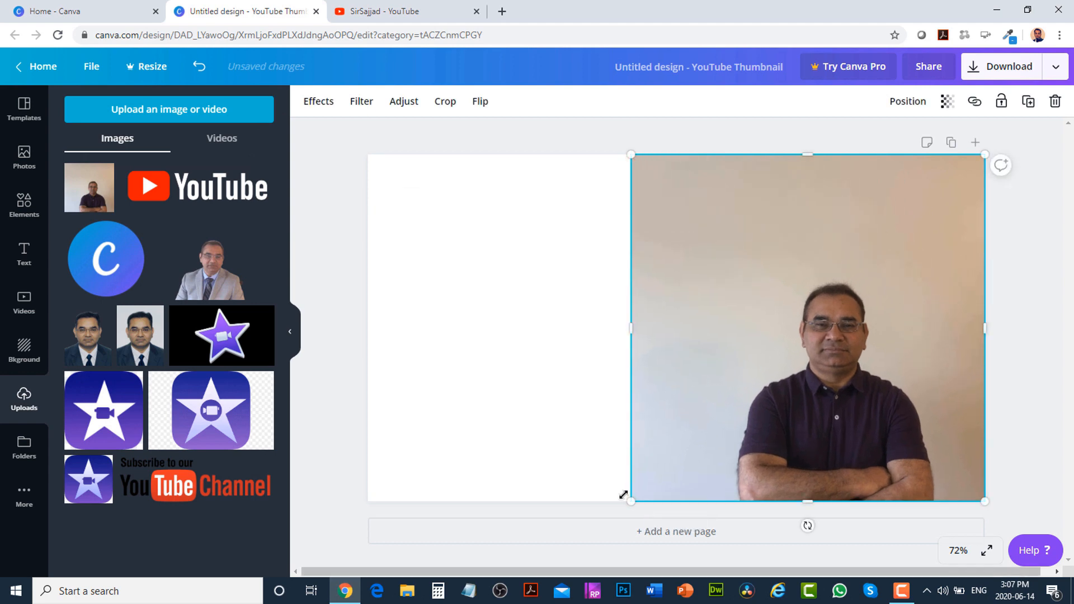
{"action": "mouse_move", "coordinate": [828, 401]}
{"action": "left_mouse_down"}
{"action": "mouse_move", "coordinate": [843, 390]}
{"action": "mouse_move", "coordinate": [825, 399]}
{"action": "left_mouse_up"}
{"action": "left_click_drag", "start_coordinate": [628, 329], "coordinate": [674, 330]}
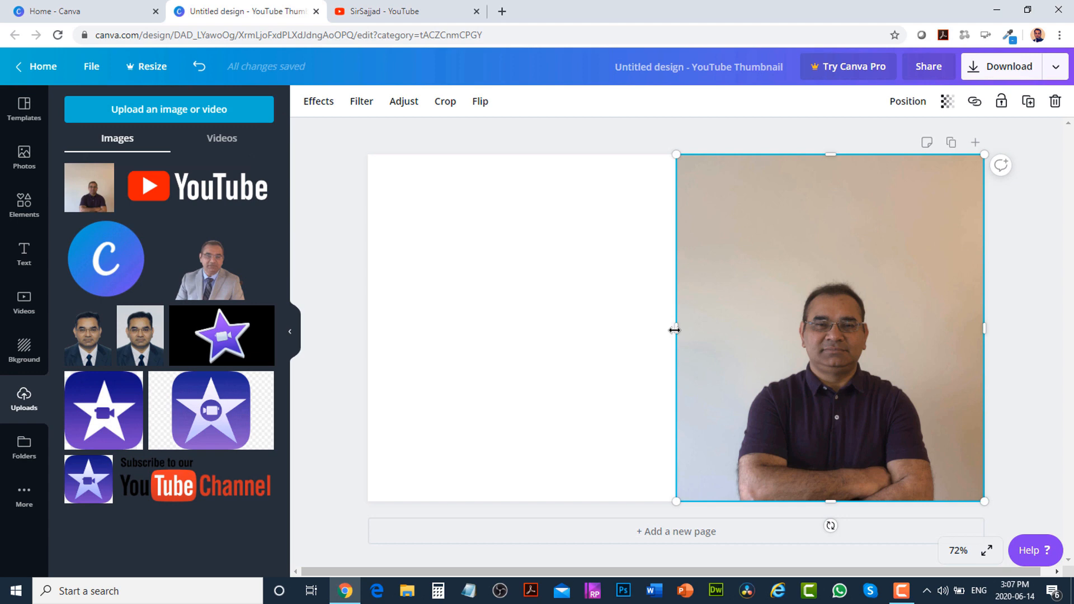
- Add a solid square shape from the Shapes elements to the thumbnail
{"action": "mouse_move", "coordinate": [260, 256]}
{"action": "left_click", "coordinate": [25, 210]}
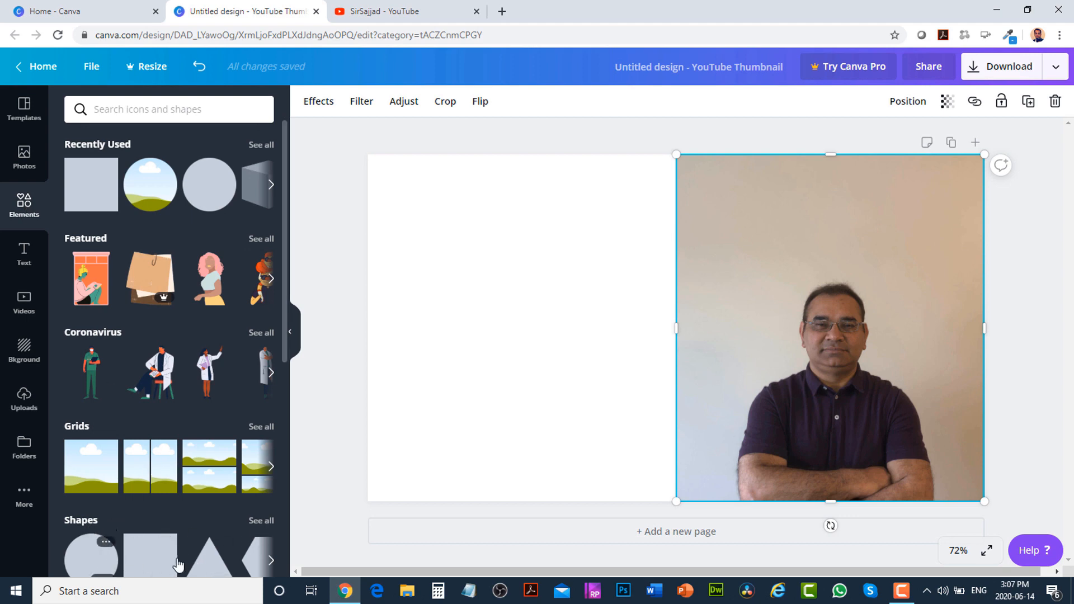
{"action": "left_click", "coordinate": [150, 565]}
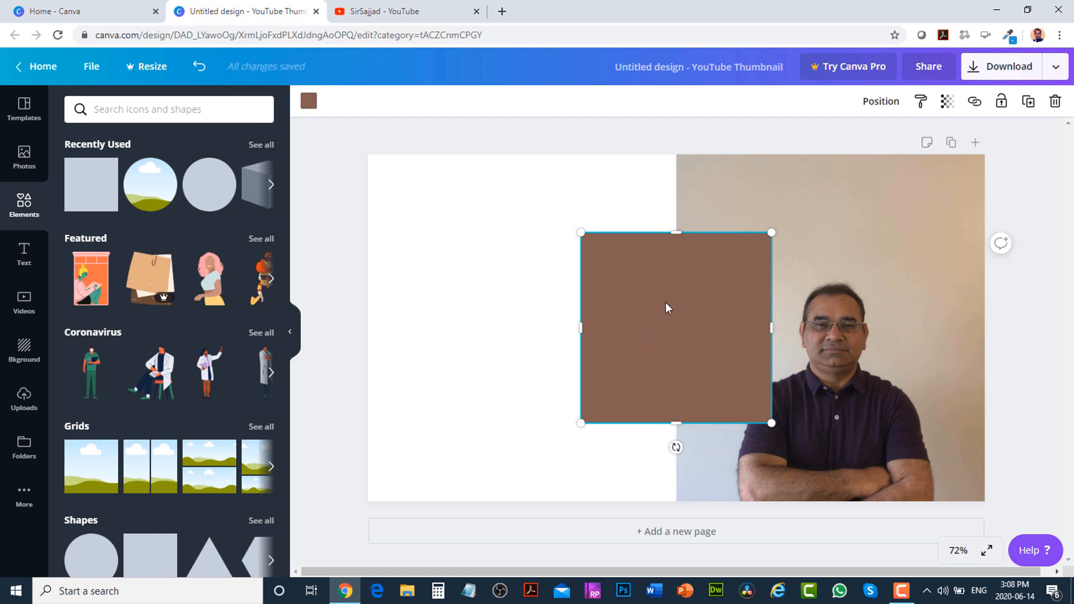
- Move and stretch the brown square to cover the thumbnail's left half, and recolour it with the dark purple photo colour
{"action": "left_click_drag", "start_coordinate": [678, 299], "coordinate": [507, 246]}
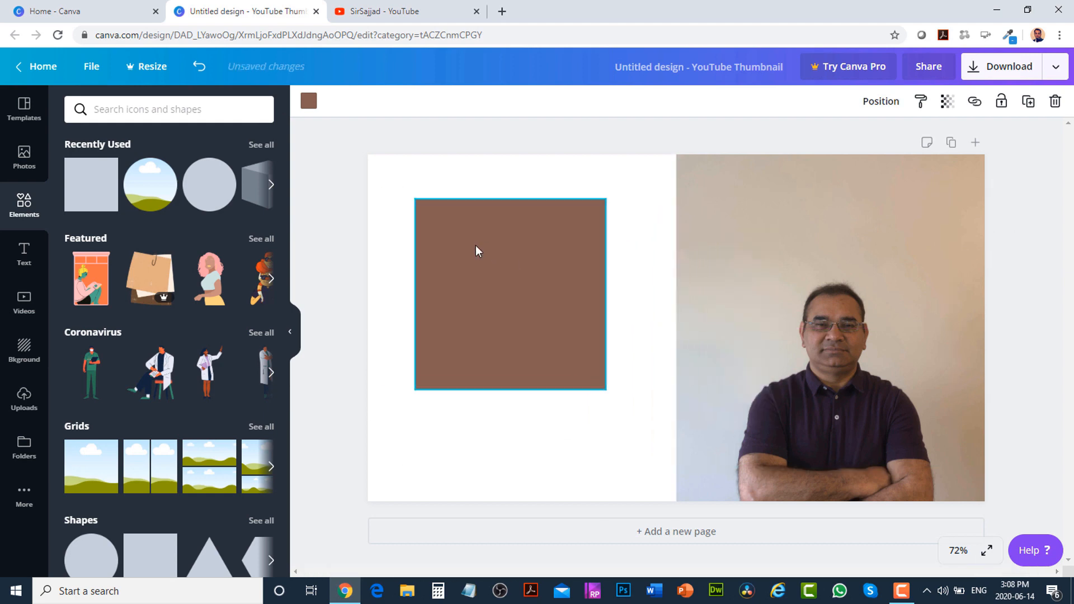
{"action": "left_click_drag", "start_coordinate": [413, 199], "coordinate": [356, 140]}
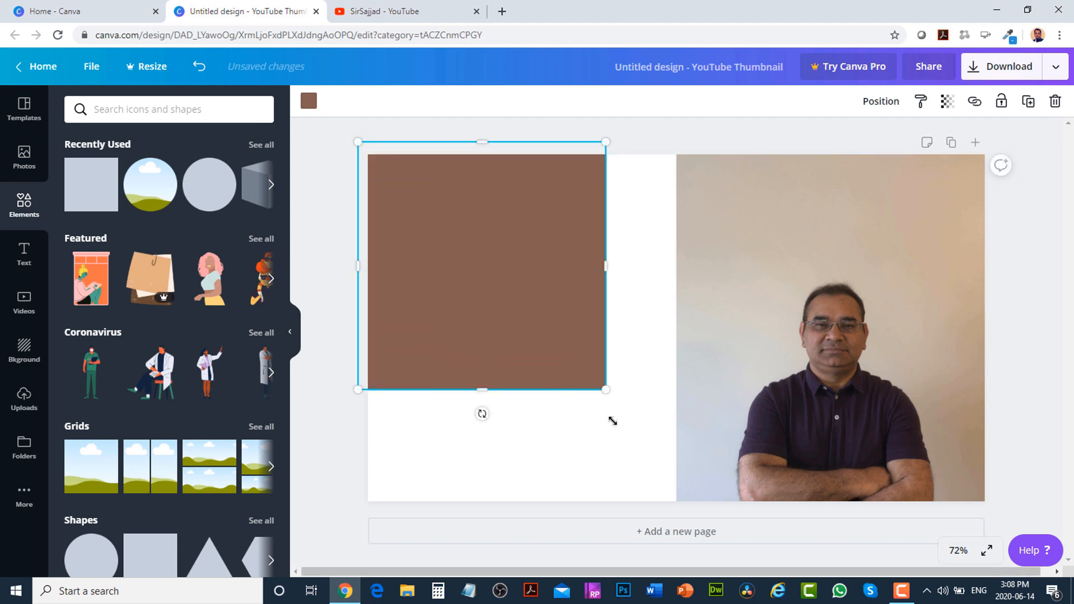
{"action": "left_click_drag", "start_coordinate": [613, 421], "coordinate": [621, 475]}
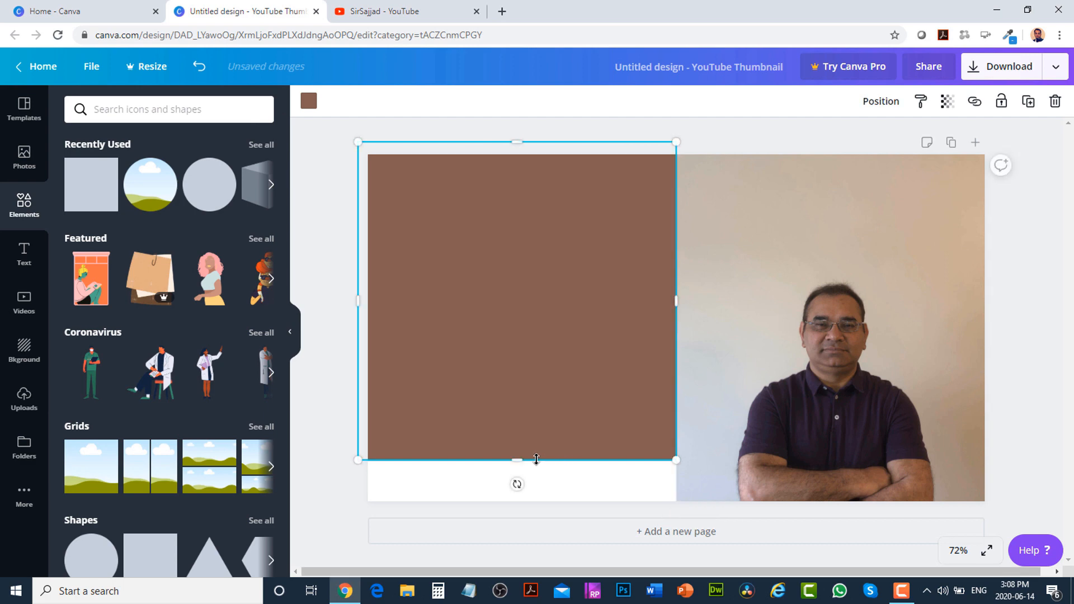
{"action": "left_click_drag", "start_coordinate": [536, 459], "coordinate": [507, 504]}
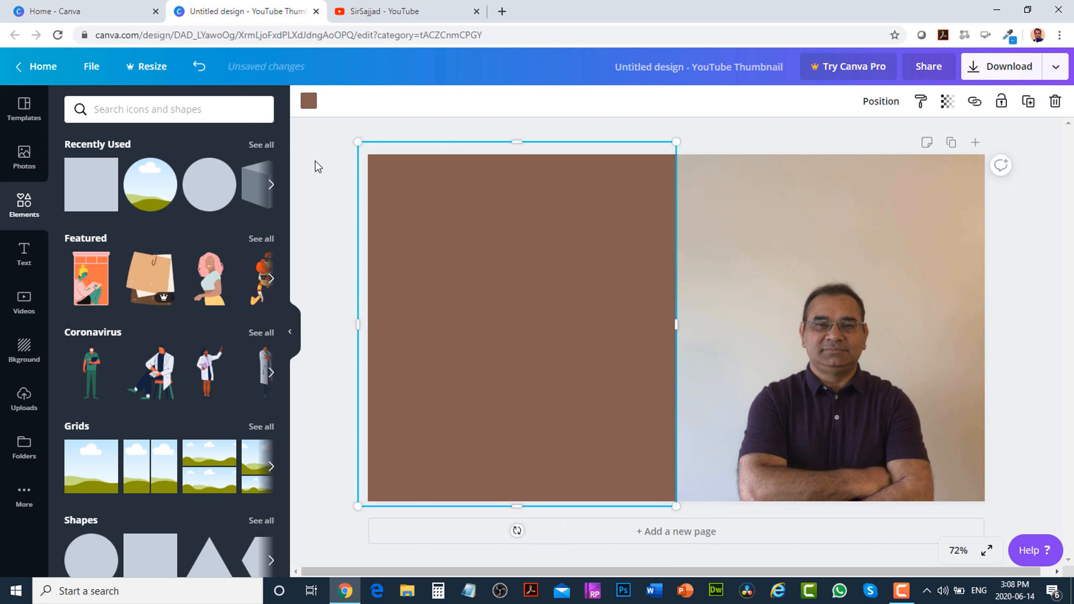
{"action": "left_click", "coordinate": [312, 105]}
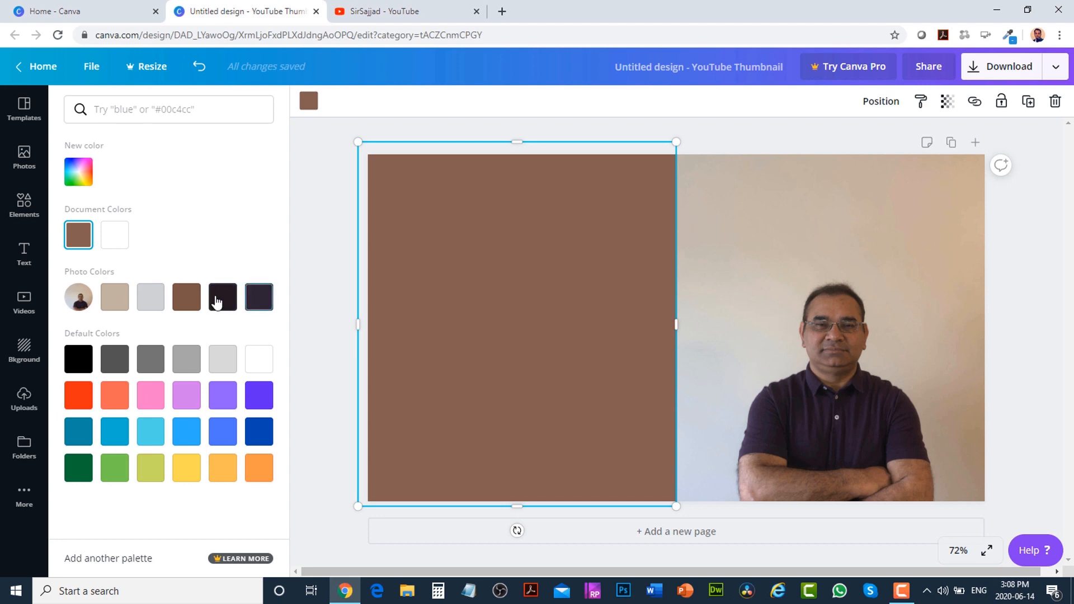
{"action": "left_click", "coordinate": [262, 302]}
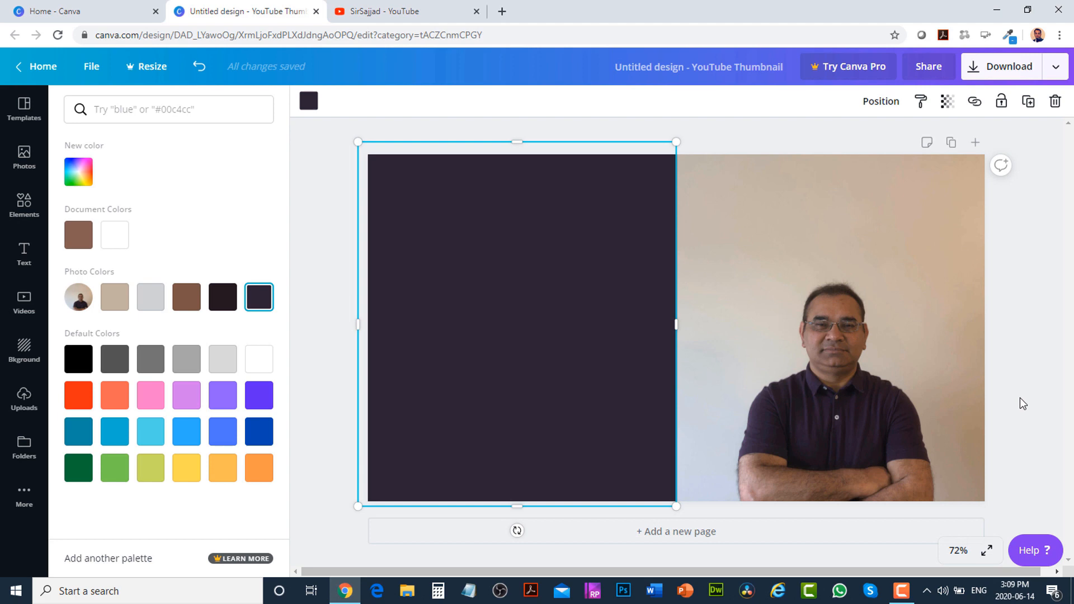
- Tilt the dark purple rectangle clockwise and extend its sides so it fills the left area with a slanted edge overlapping the photo
{"action": "key", "text": "ctrl+minus"}
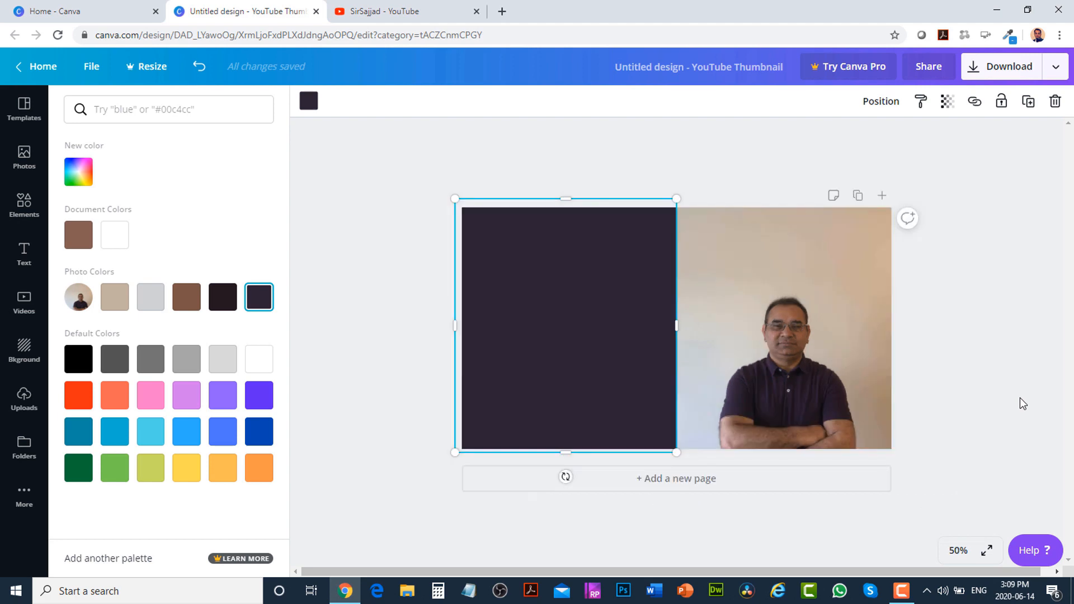
{"action": "key", "text": "ctrl+minus"}
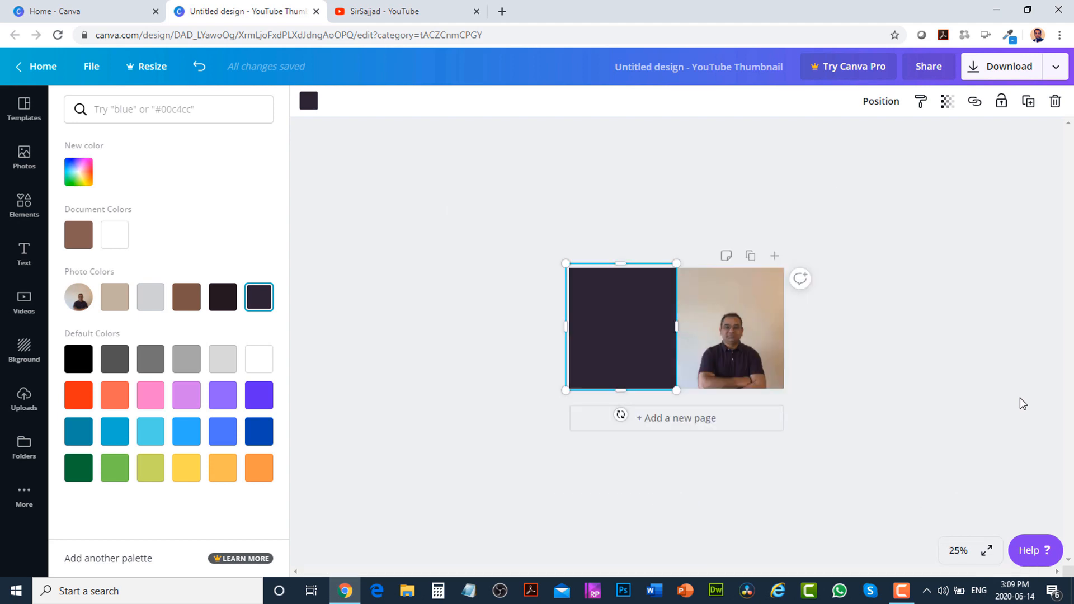
{"action": "key", "text": "ctrl+plus"}
{"action": "key", "text": "ctrl+plus"}
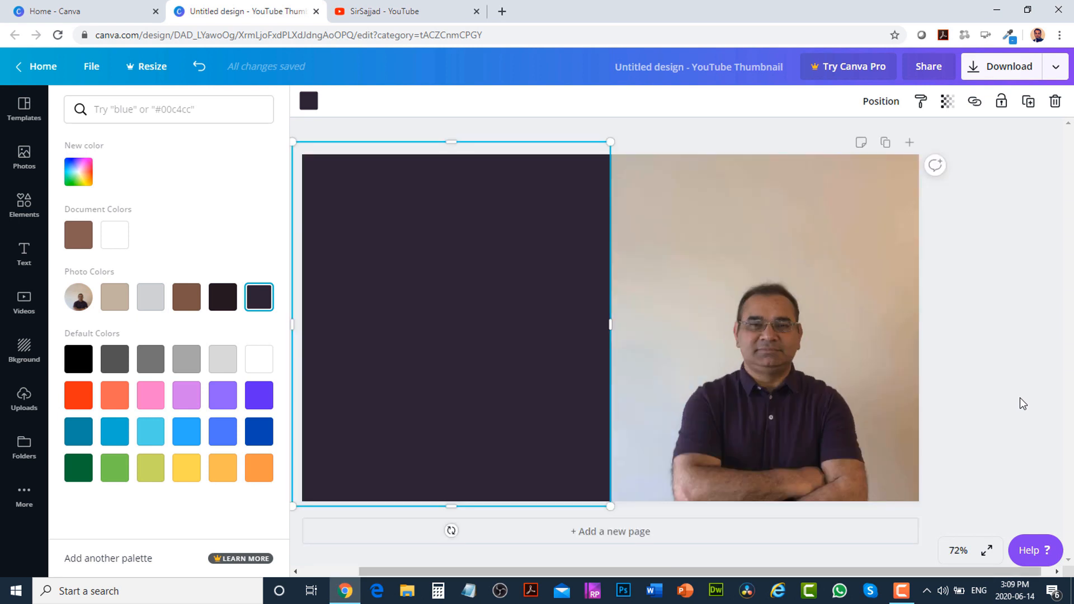
{"action": "key", "text": "ctrl+minus"}
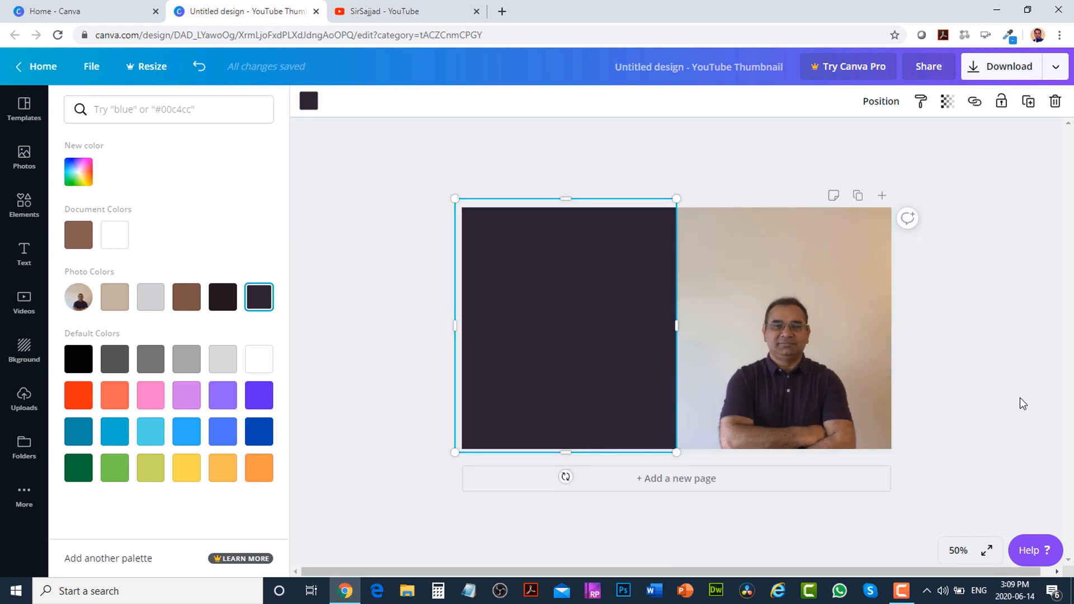
{"action": "key", "text": "ctrl+plus"}
{"action": "key", "text": "ctrl+minus"}
{"action": "left_click_drag", "start_coordinate": [566, 476], "coordinate": [489, 494]}
{"action": "left_click_drag", "start_coordinate": [448, 326], "coordinate": [410, 314]}
{"action": "left_click_drag", "start_coordinate": [587, 207], "coordinate": [585, 166]}
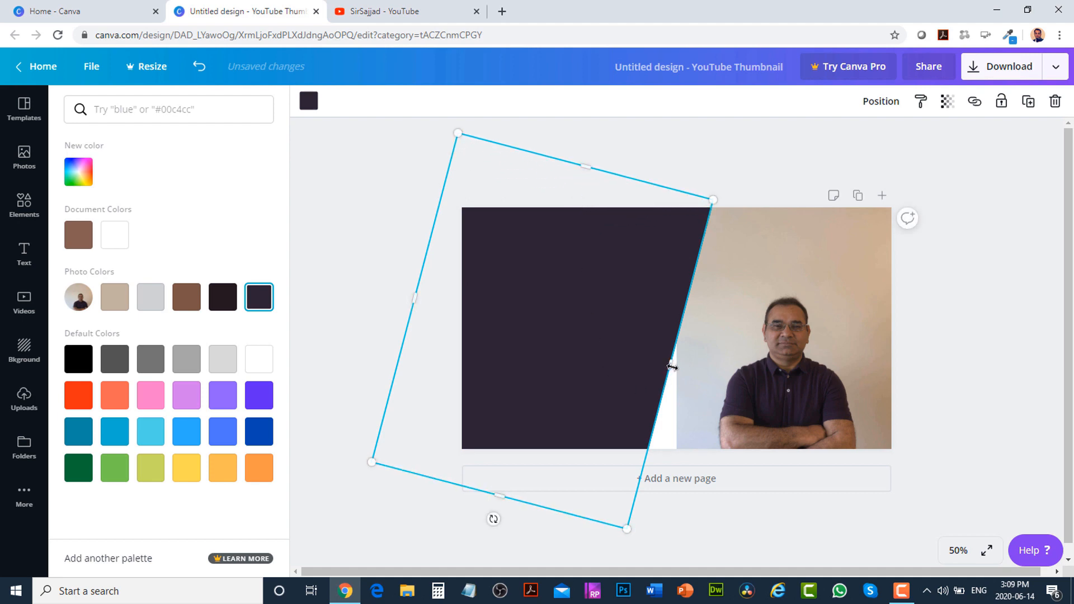
{"action": "left_click_drag", "start_coordinate": [669, 369], "coordinate": [706, 372]}
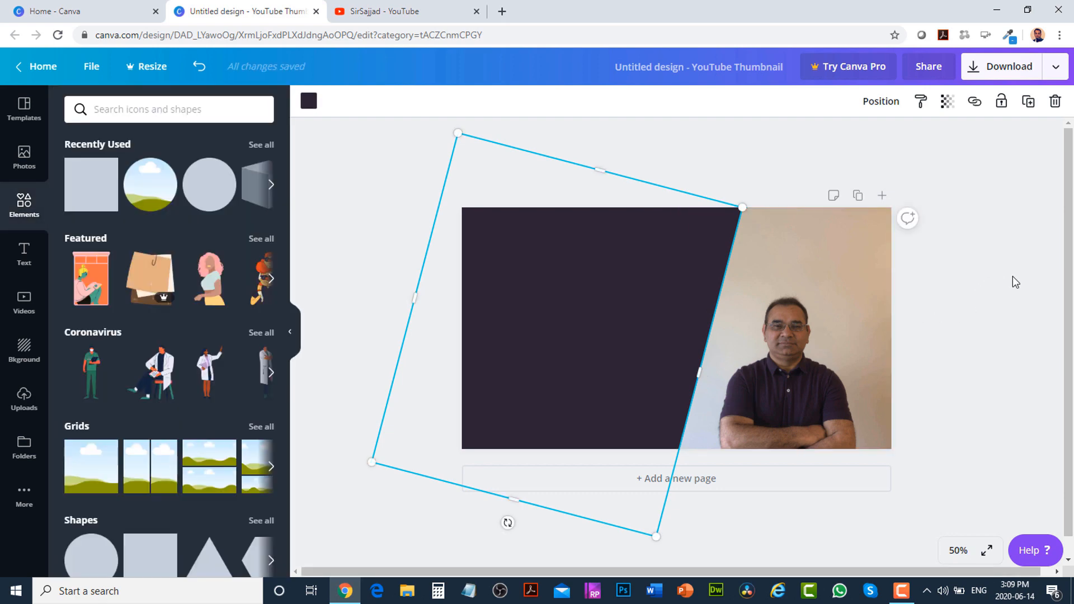
{"action": "left_click", "coordinate": [1013, 277]}
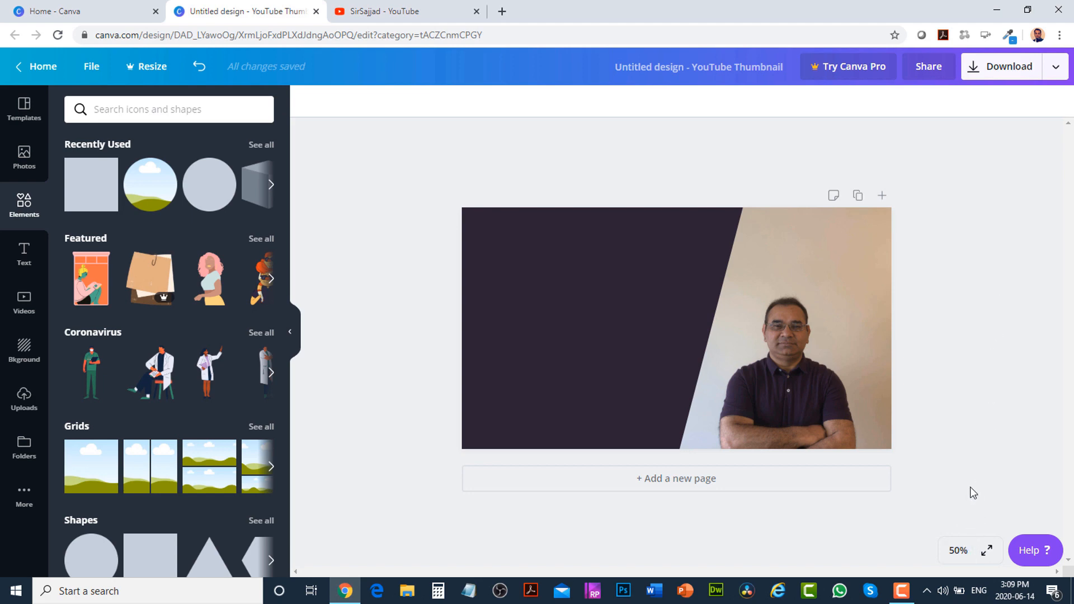
- Add another square, flatten it into a white bar aligned to the upper-left margins, and widen it almost to the slanted edge
{"action": "left_click", "coordinate": [958, 554]}
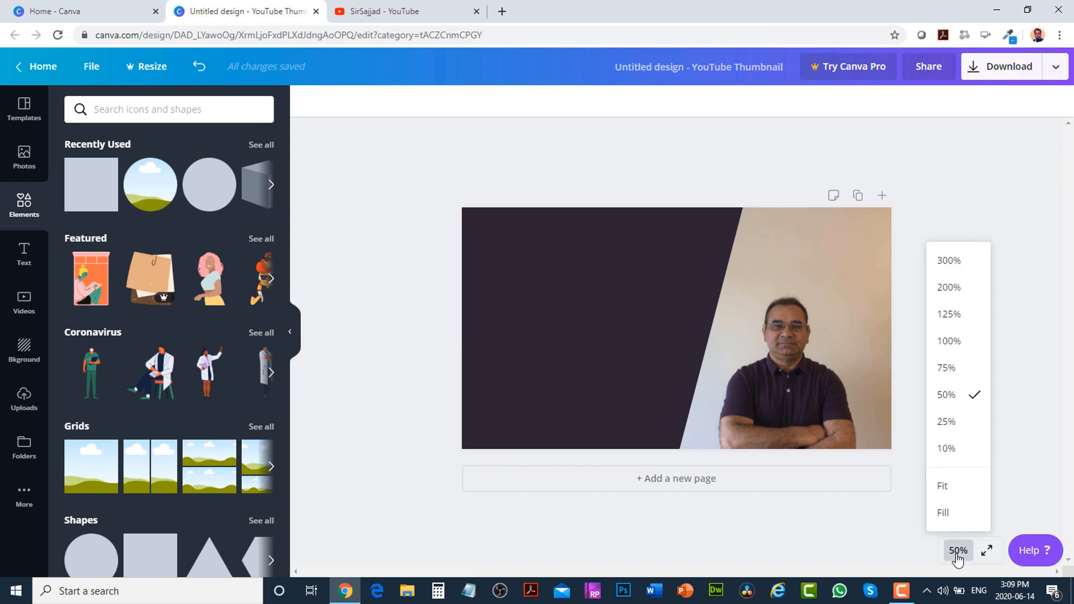
{"action": "left_click", "coordinate": [967, 494]}
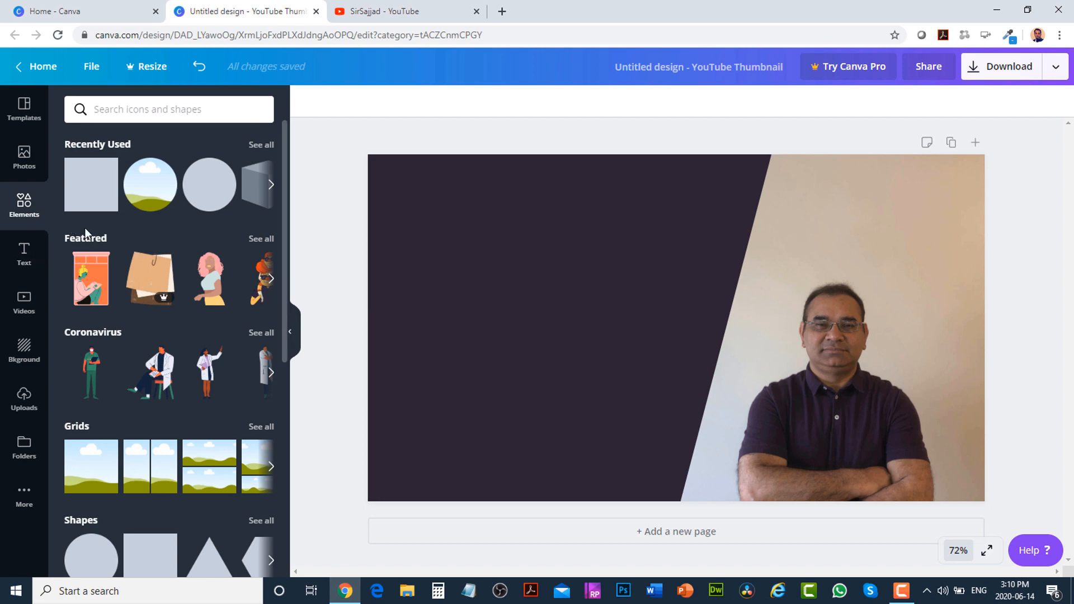
{"action": "left_click", "coordinate": [88, 189]}
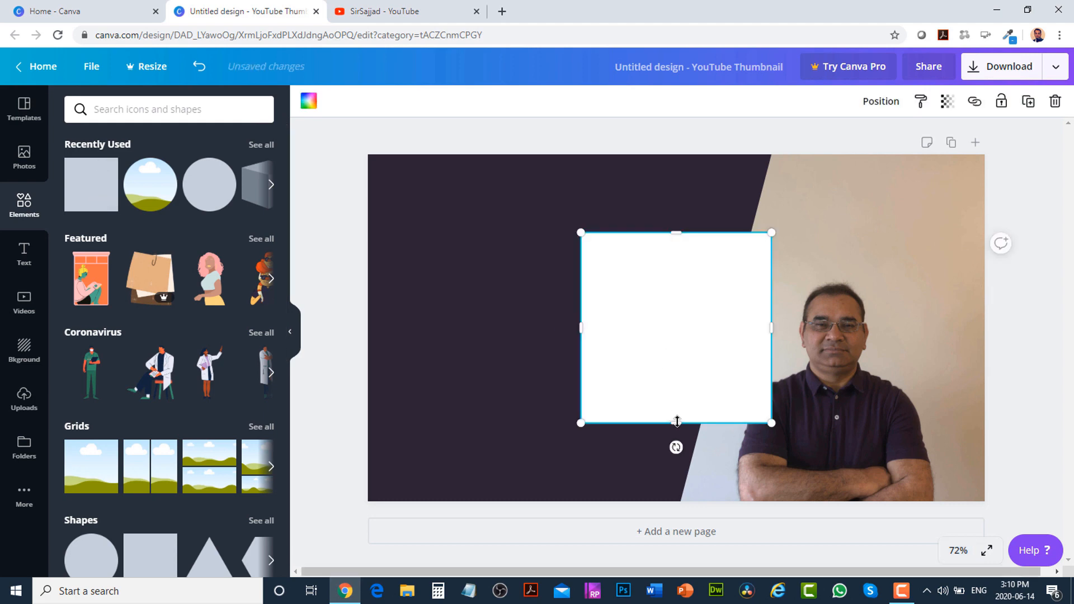
{"action": "left_click_drag", "start_coordinate": [684, 388], "coordinate": [688, 297]}
{"action": "left_click_drag", "start_coordinate": [643, 265], "coordinate": [513, 239]}
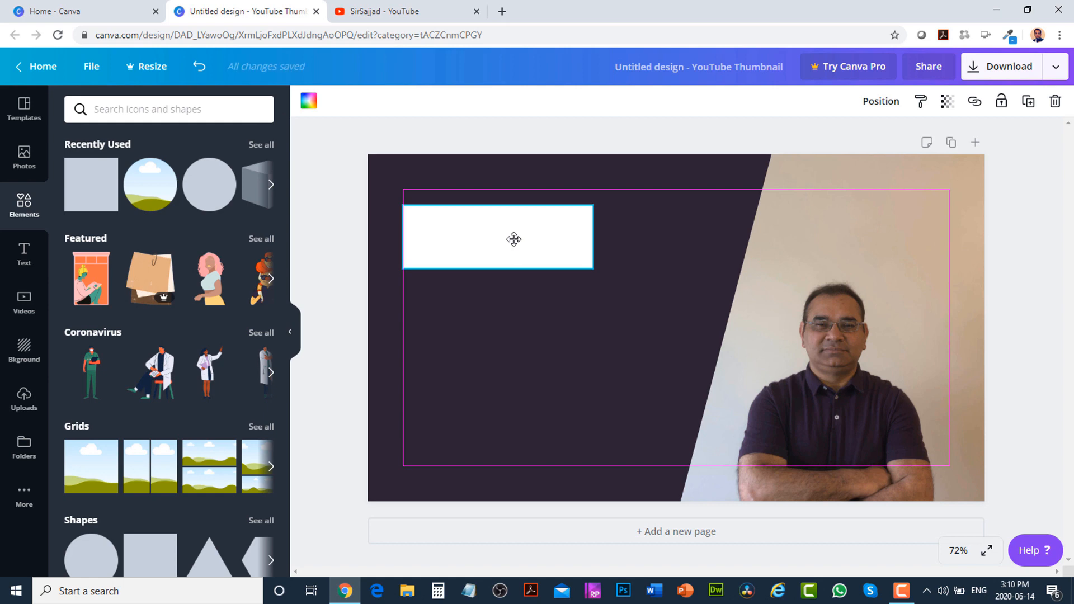
{"action": "left_click_drag", "start_coordinate": [513, 239], "coordinate": [514, 226]}
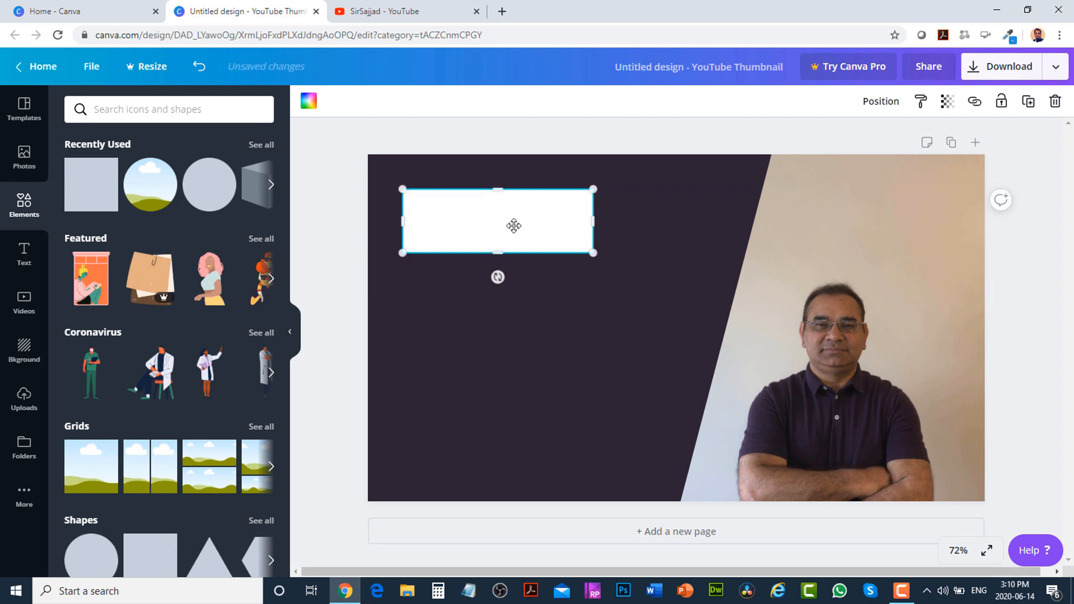
{"action": "left_click_drag", "start_coordinate": [593, 220], "coordinate": [704, 220]}
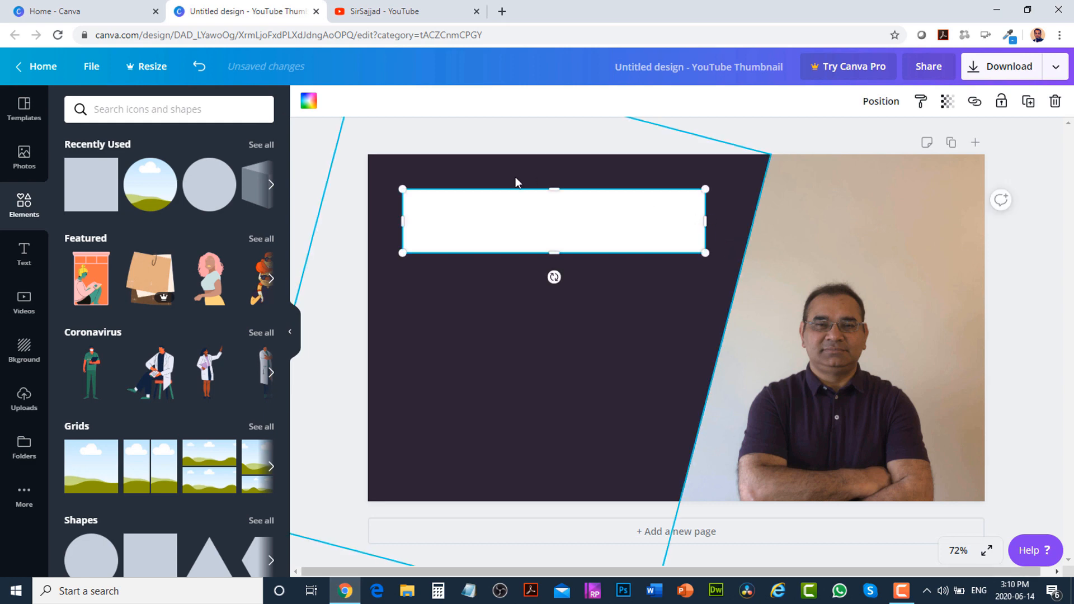
- Try the grey, brown, near-black and dark purple photo colours on the bar, and set it back to white
{"action": "left_click", "coordinate": [312, 109]}
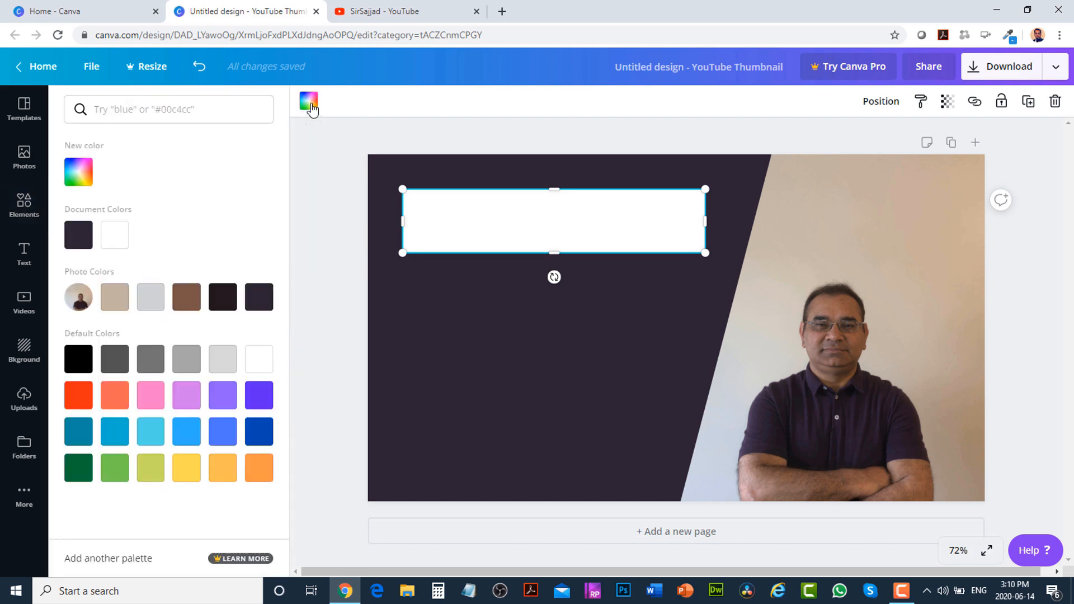
{"action": "left_click", "coordinate": [151, 300]}
{"action": "left_click", "coordinate": [195, 300]}
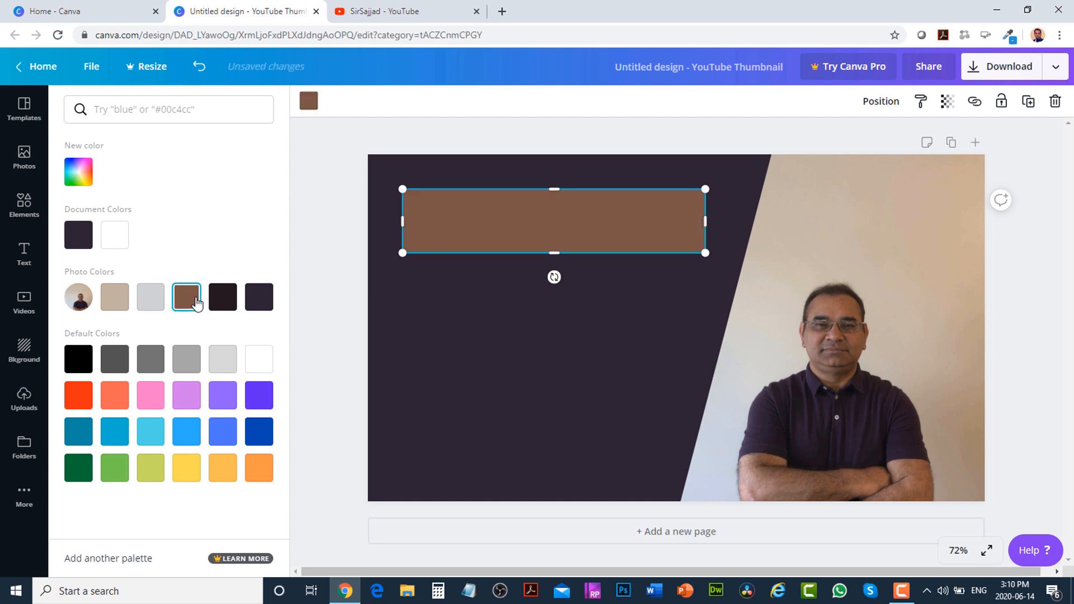
{"action": "left_click", "coordinate": [221, 300]}
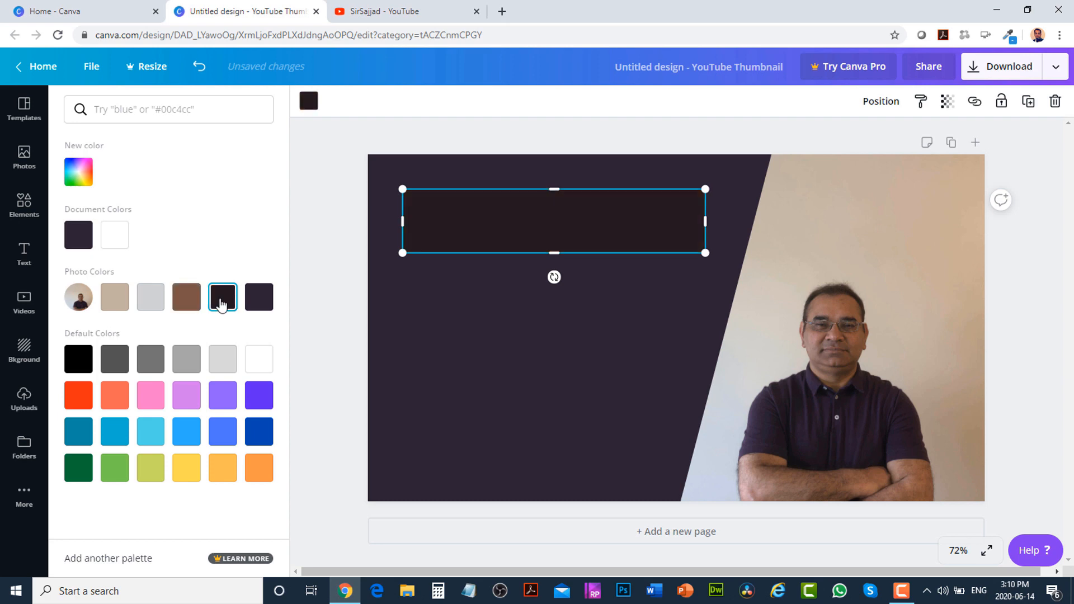
{"action": "left_click", "coordinate": [261, 305]}
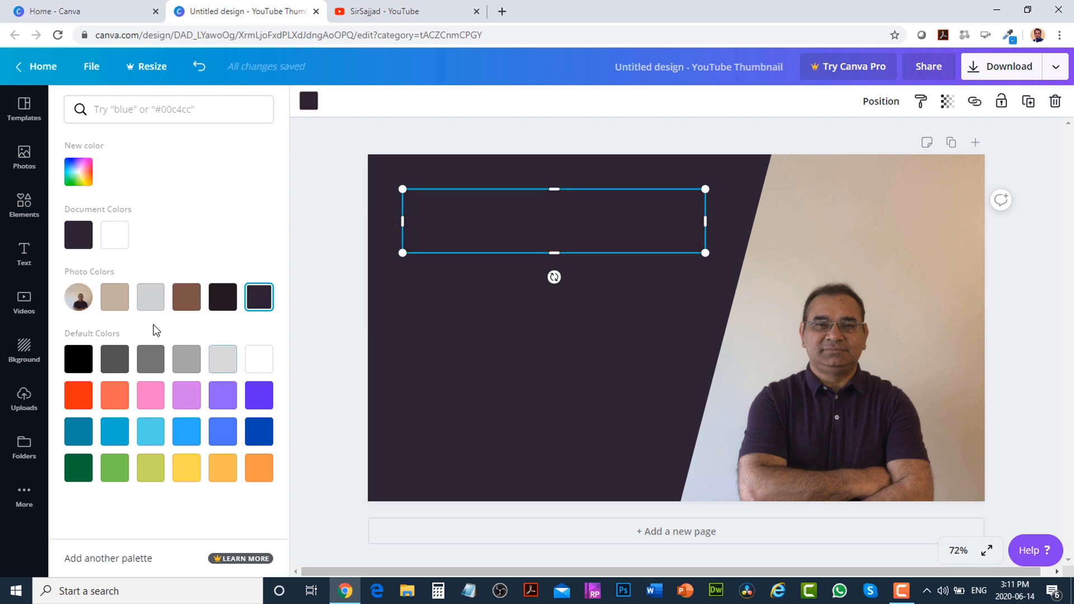
{"action": "left_click", "coordinate": [258, 364]}
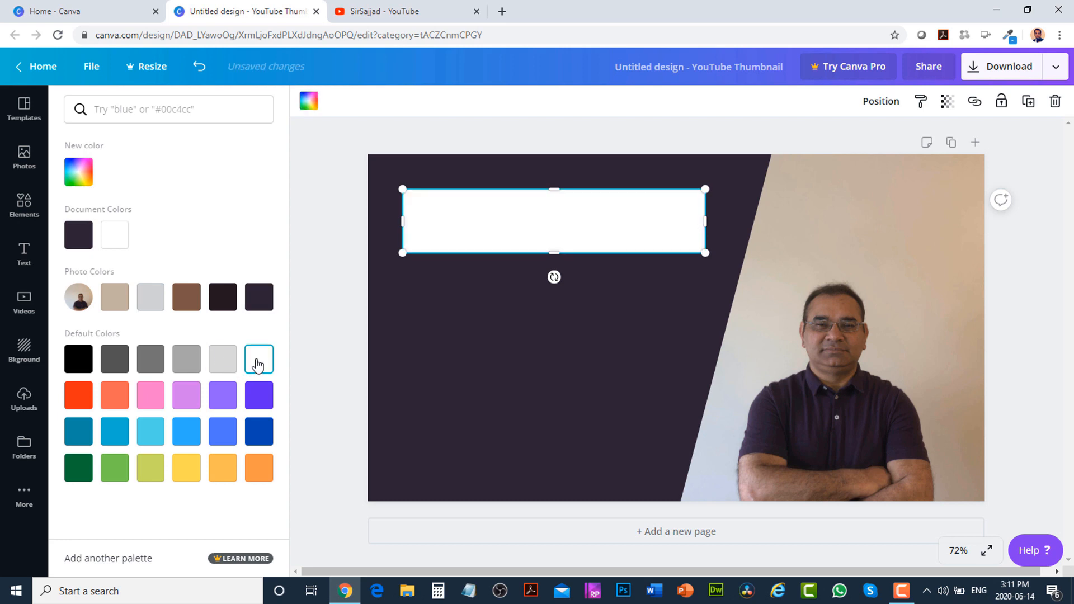
{"action": "left_click", "coordinate": [326, 247]}
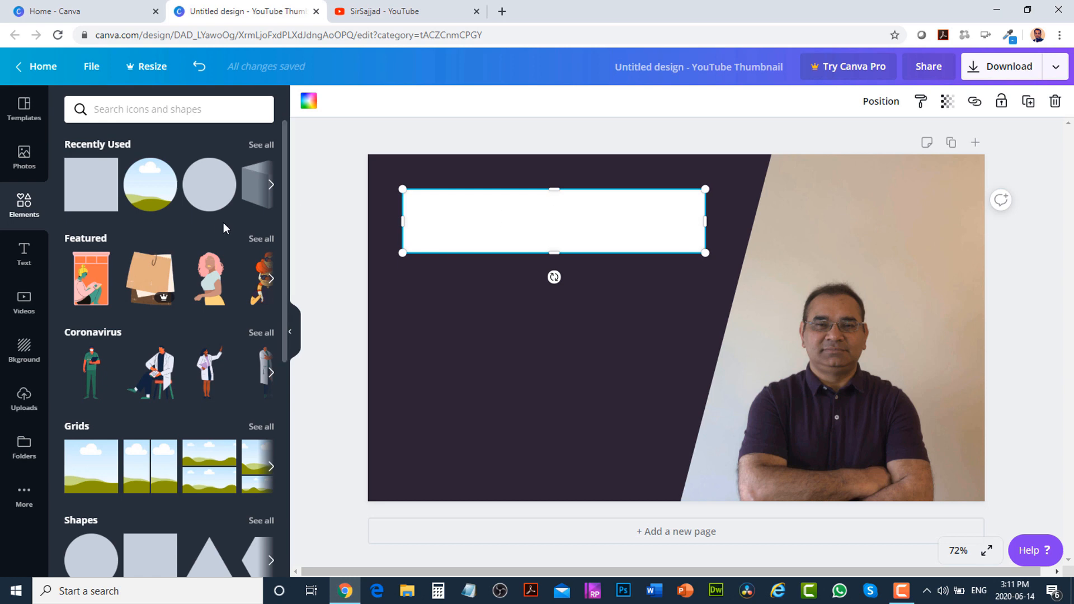
- Add a heading text box to the thumbnail reading "How to create"
{"action": "left_click", "coordinate": [24, 256]}
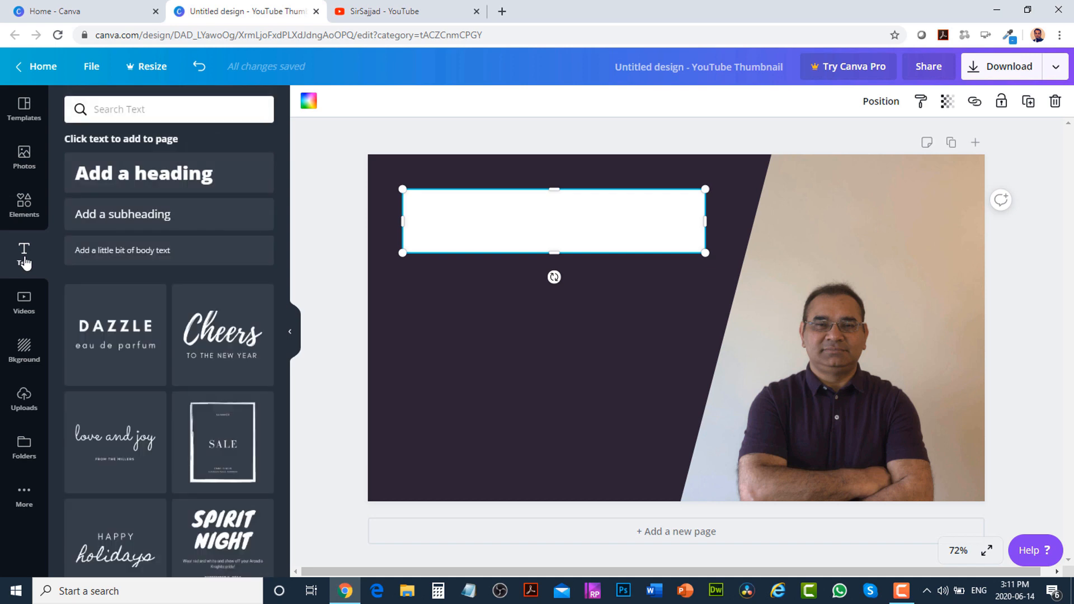
{"action": "scroll", "coordinate": [204, 364], "scroll_direction": "down", "scroll_amount": 4}
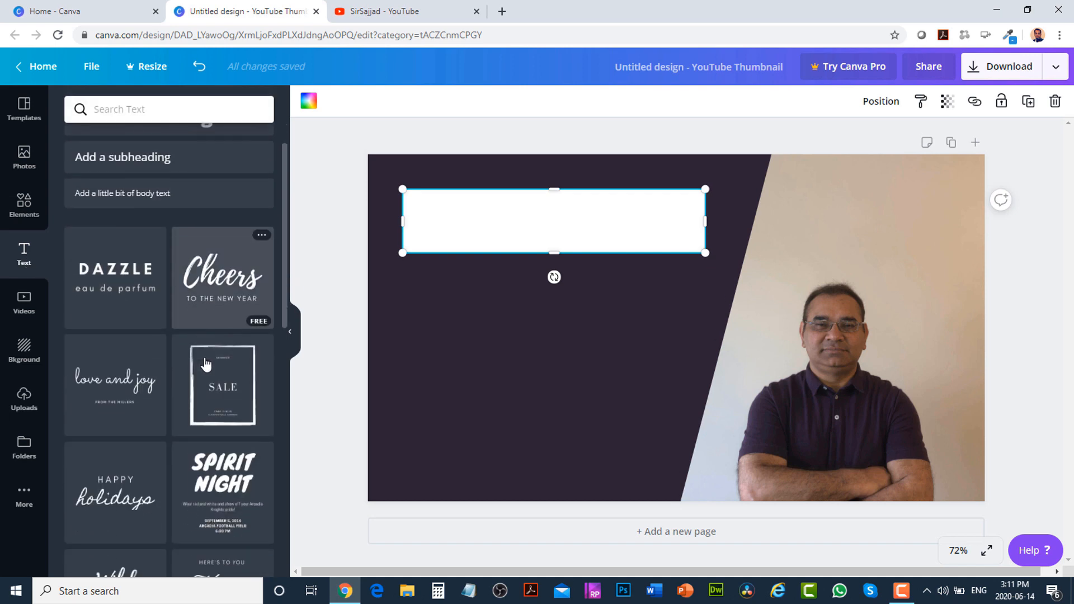
{"action": "scroll", "coordinate": [178, 377], "scroll_direction": "down", "scroll_amount": 3}
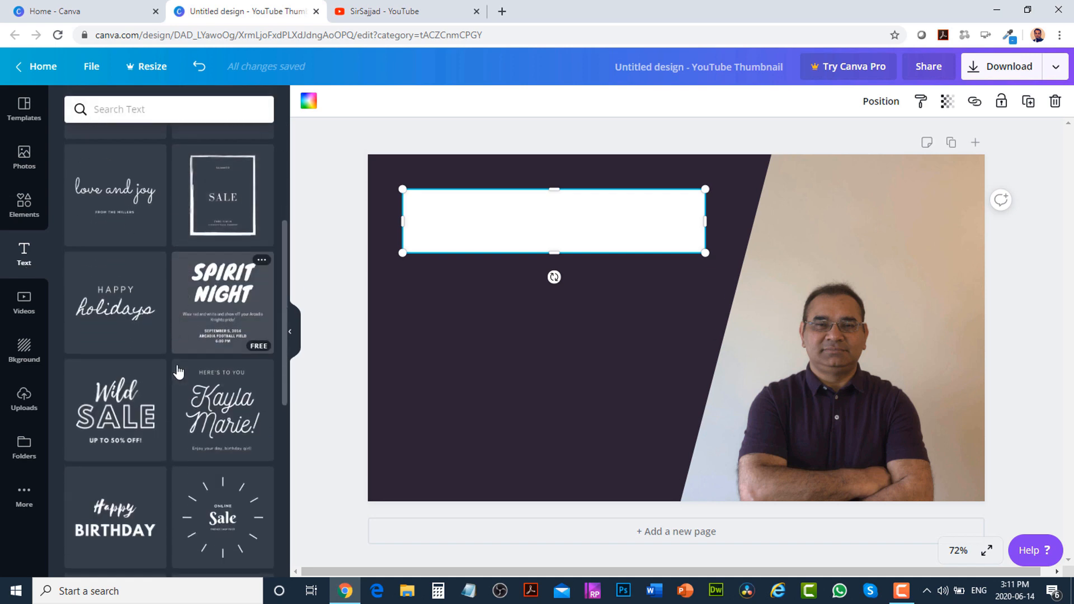
{"action": "scroll", "coordinate": [177, 374], "scroll_direction": "up", "scroll_amount": 7}
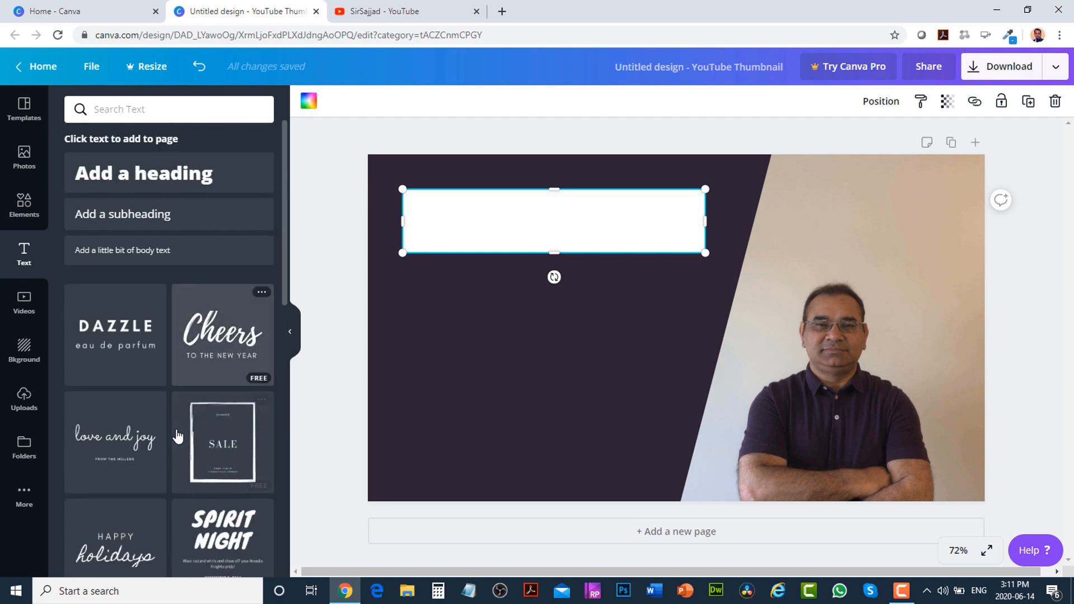
{"action": "left_click", "coordinate": [171, 185]}
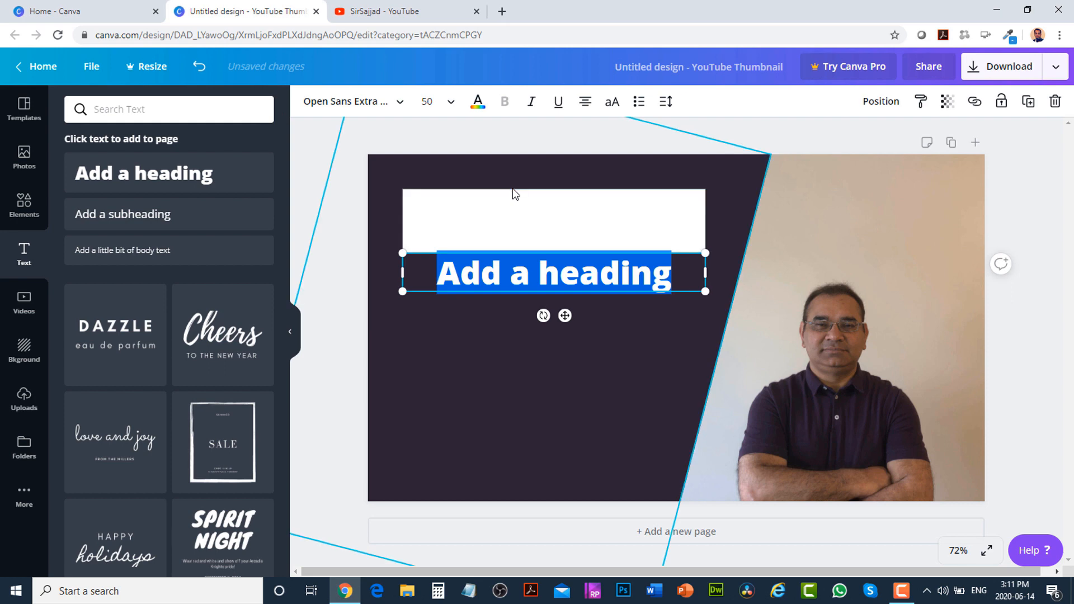
{"action": "type", "text": "How"}
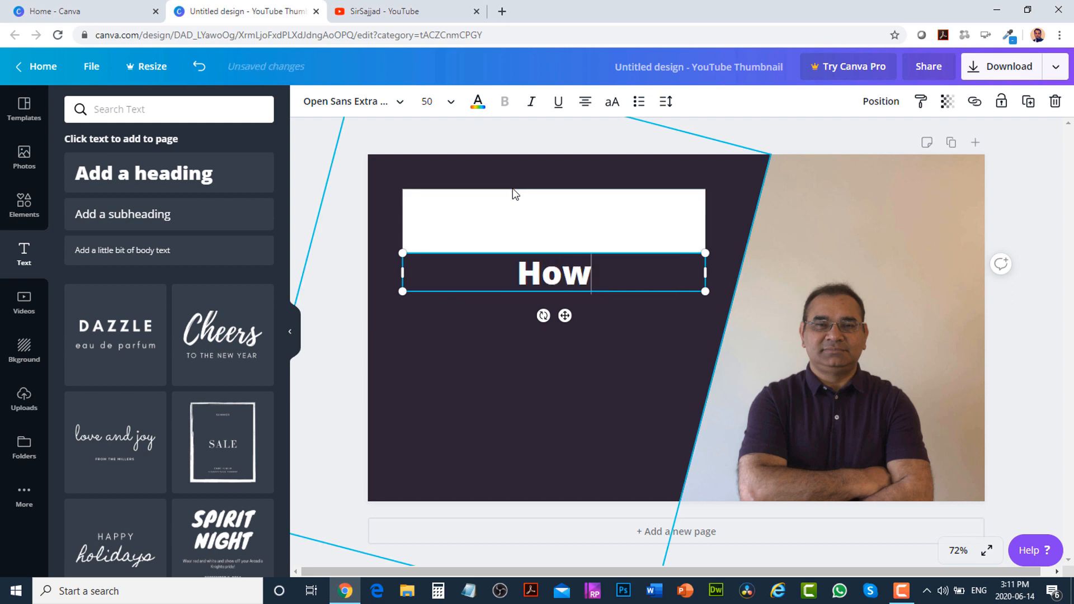
{"action": "type", "text": " to create"}
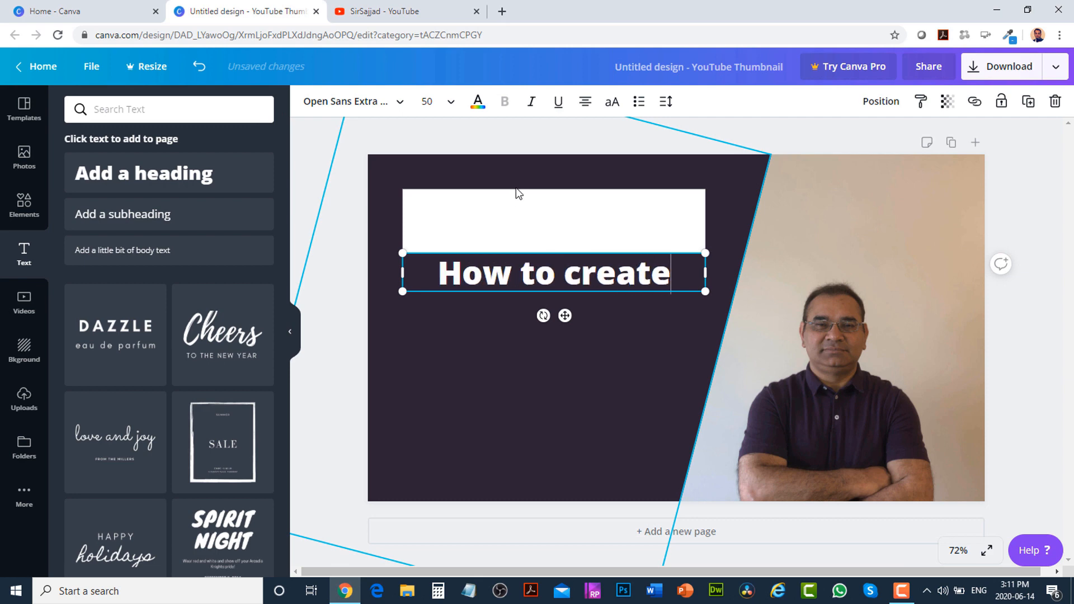
- Colour the heading with the near-black photo colour and centre it on the white bar
{"action": "left_click", "coordinate": [478, 104]}
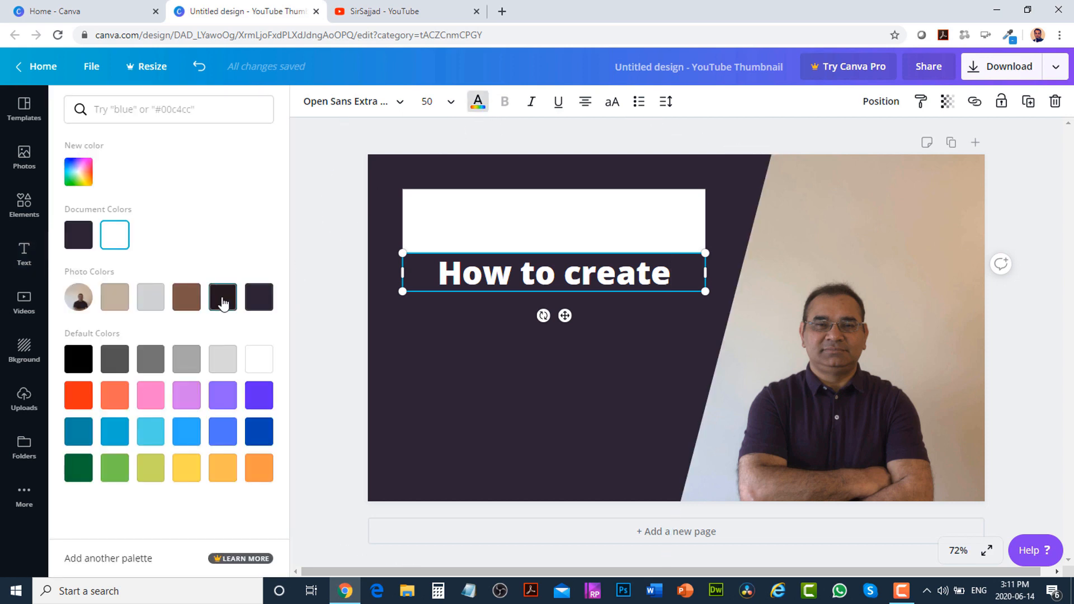
{"action": "left_click", "coordinate": [186, 296]}
{"action": "left_click", "coordinate": [223, 299]}
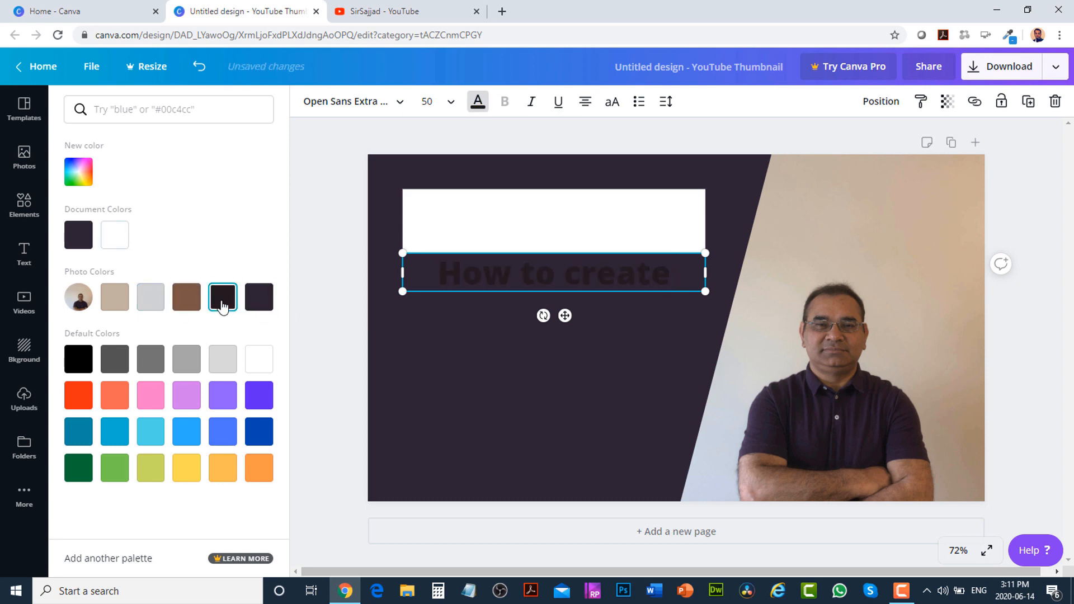
{"action": "left_click_drag", "start_coordinate": [564, 292], "coordinate": [566, 240]}
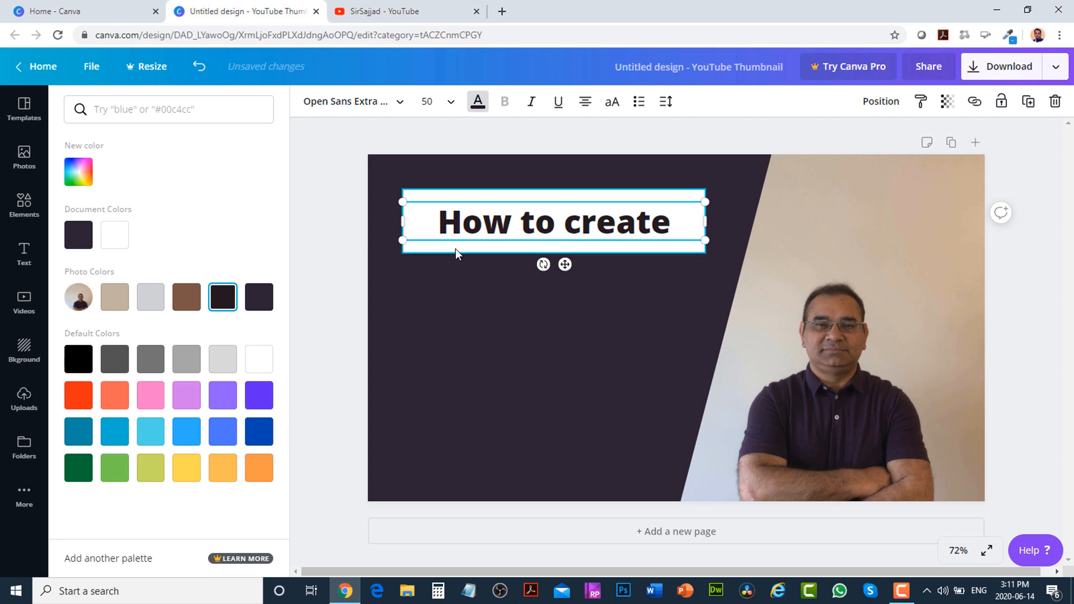
- Set the font size of the "How to create" heading to 56
{"action": "left_click", "coordinate": [452, 103]}
{"action": "scroll", "coordinate": [458, 251], "scroll_direction": "down", "scroll_amount": 3}
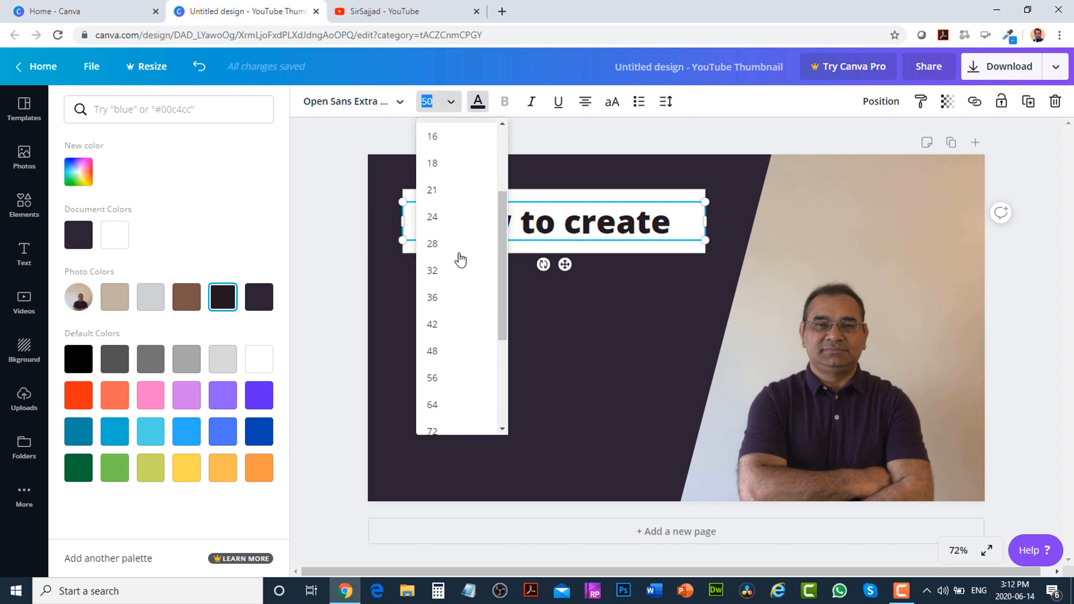
{"action": "scroll", "coordinate": [460, 335], "scroll_direction": "down", "scroll_amount": 1}
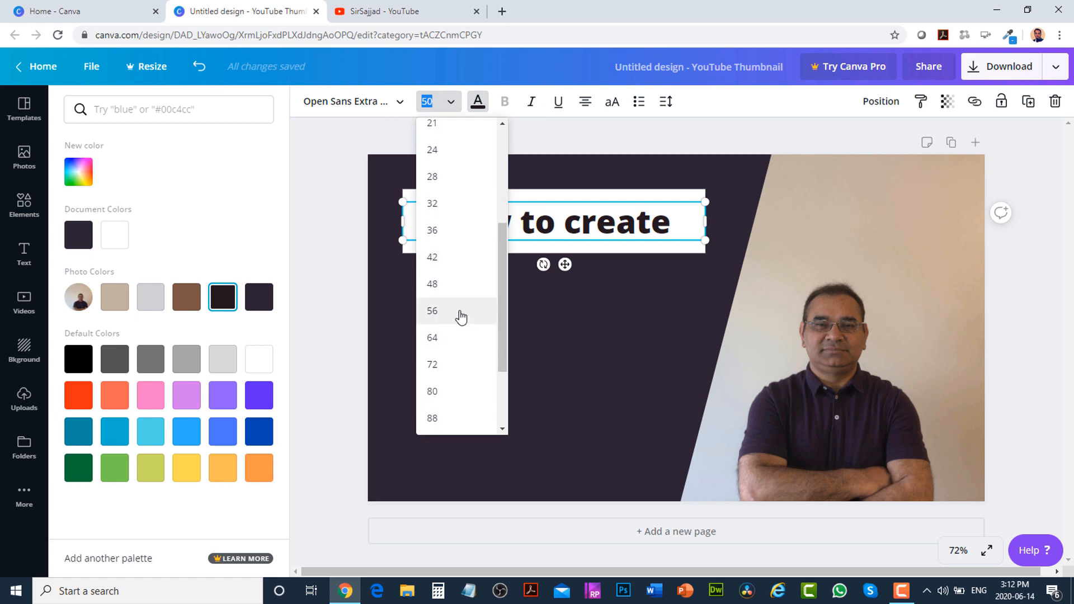
{"action": "left_click", "coordinate": [459, 315]}
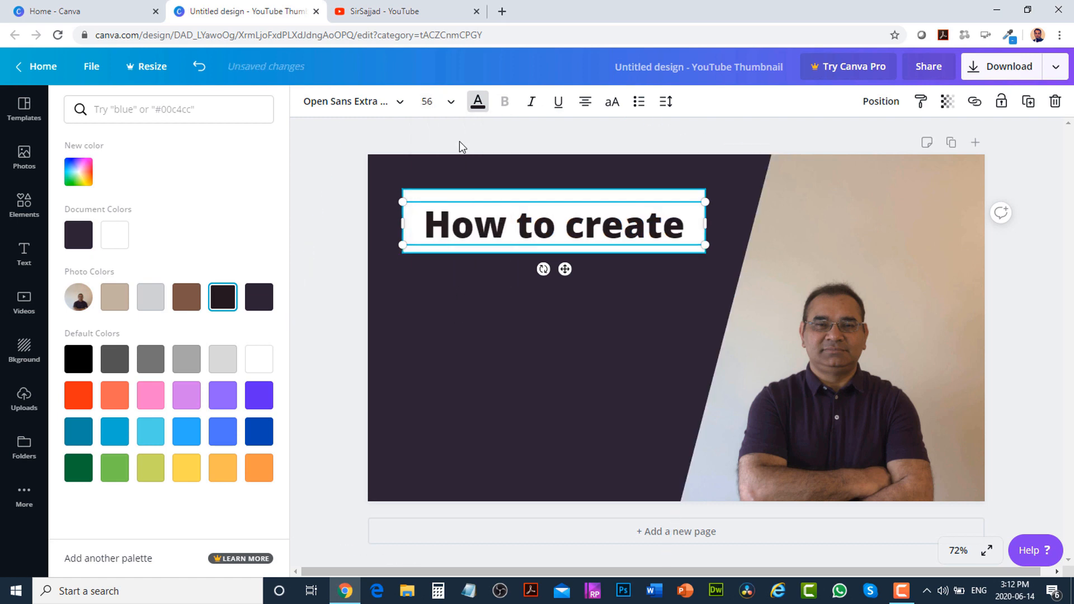
- Try the Arimo, Bodoni FLF and Bukhari Script fonts on the heading, and set it to Eczar SemiBold
{"action": "left_click", "coordinate": [403, 103]}
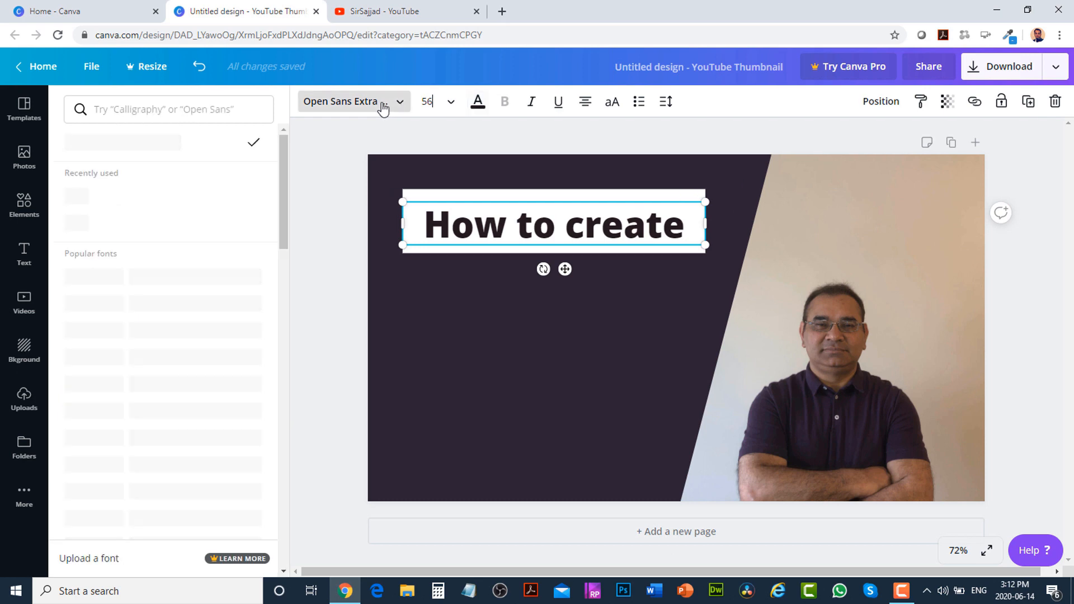
{"action": "scroll", "coordinate": [189, 274], "scroll_direction": "down", "scroll_amount": 3}
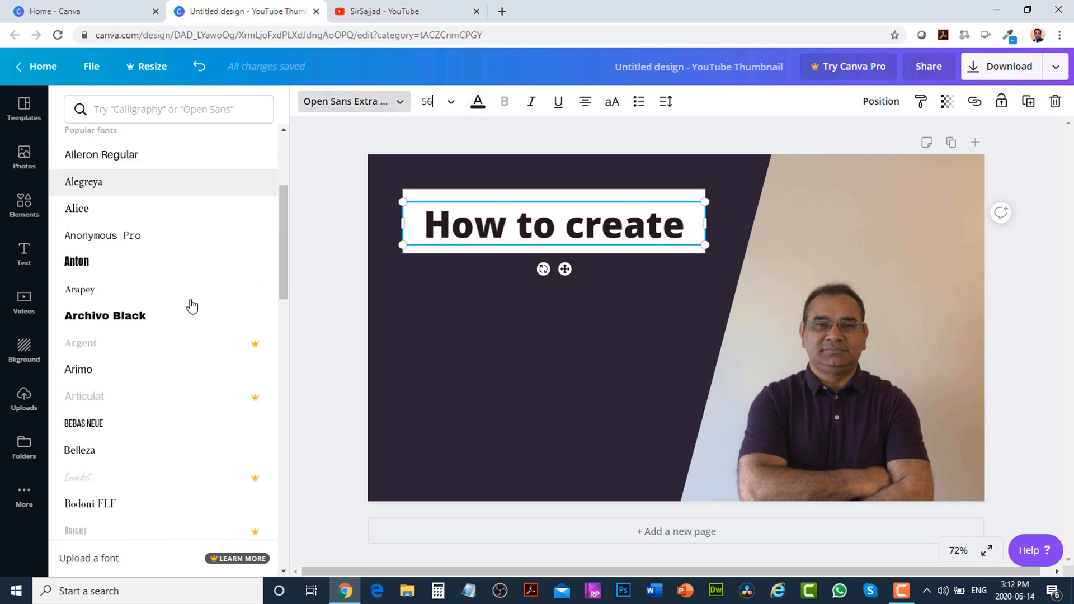
{"action": "left_click", "coordinate": [109, 380]}
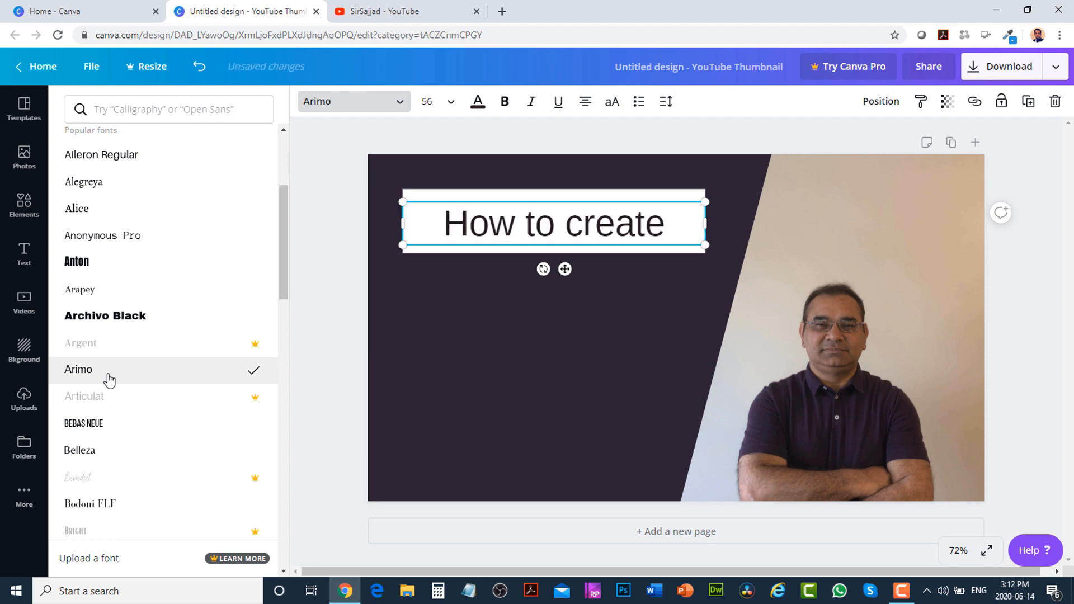
{"action": "scroll", "coordinate": [173, 327], "scroll_direction": "down", "scroll_amount": 3}
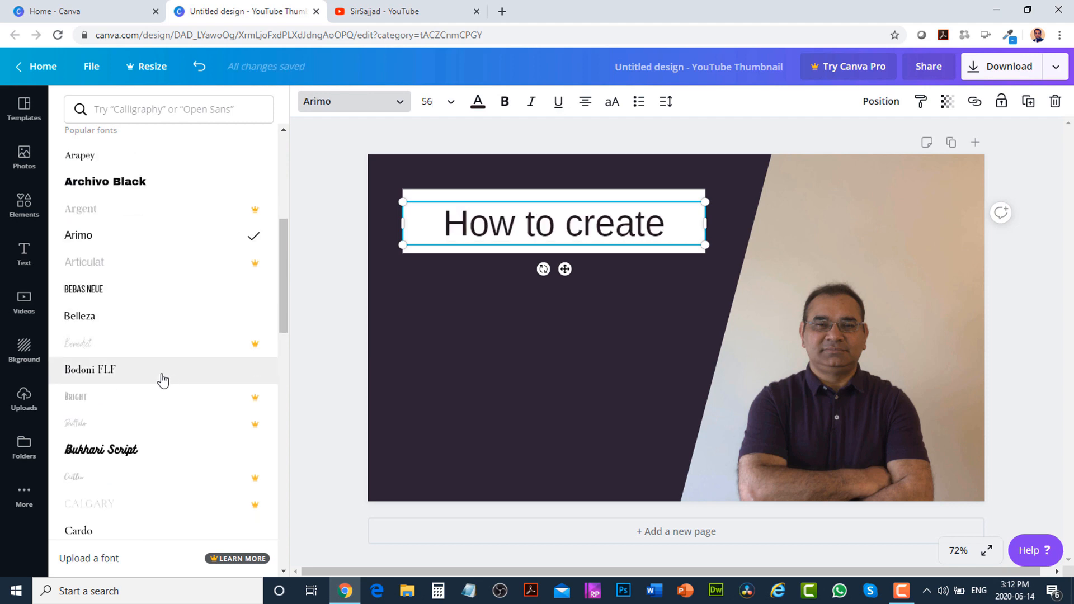
{"action": "left_click", "coordinate": [135, 379]}
{"action": "scroll", "coordinate": [149, 372], "scroll_direction": "down", "scroll_amount": 3}
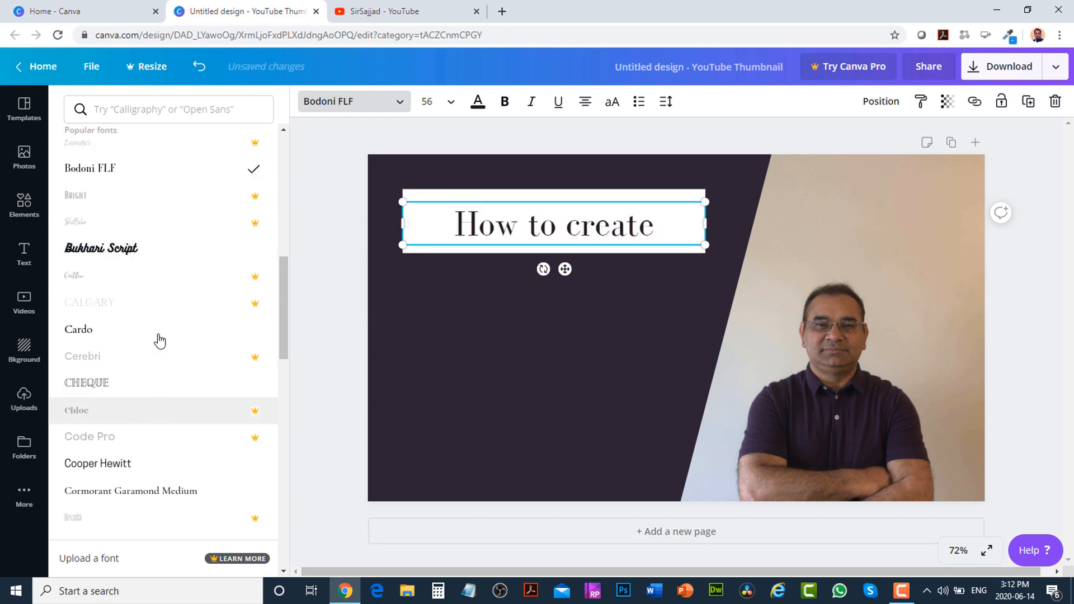
{"action": "left_click", "coordinate": [138, 257]}
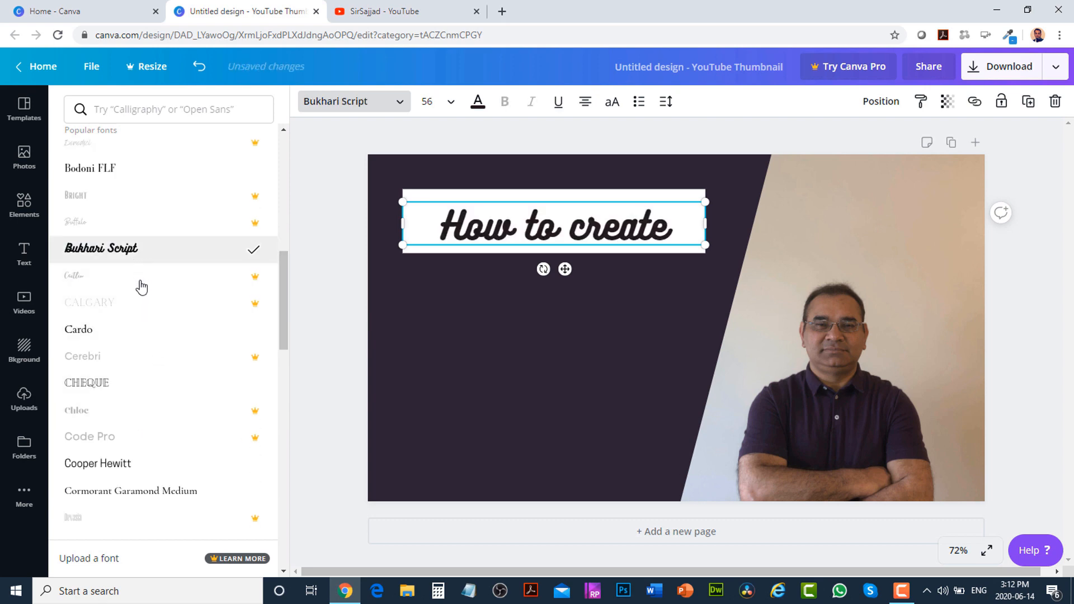
{"action": "scroll", "coordinate": [140, 291], "scroll_direction": "down", "scroll_amount": 2}
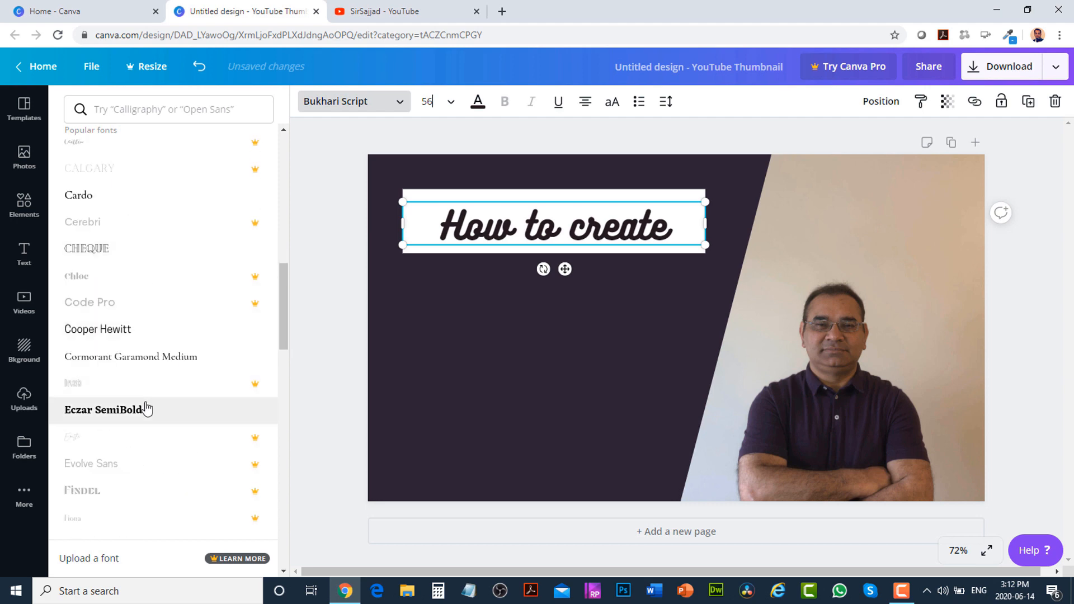
{"action": "left_click", "coordinate": [147, 409]}
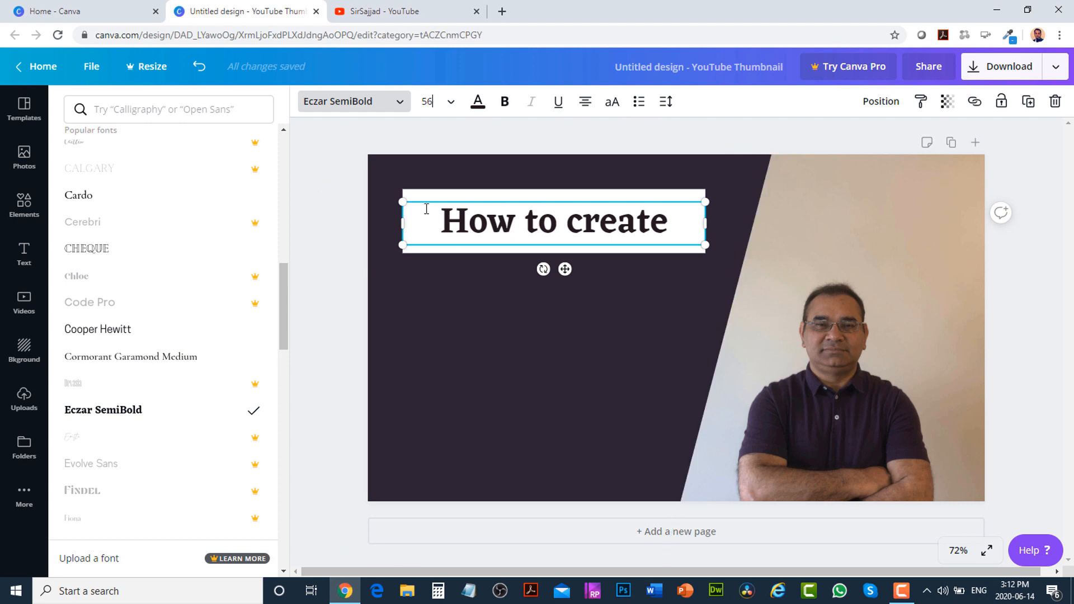
- Enlarge the heading's text box slightly past both ends of the white bar, to a font size of about 62.3
{"action": "left_click_drag", "start_coordinate": [401, 201], "coordinate": [384, 198]}
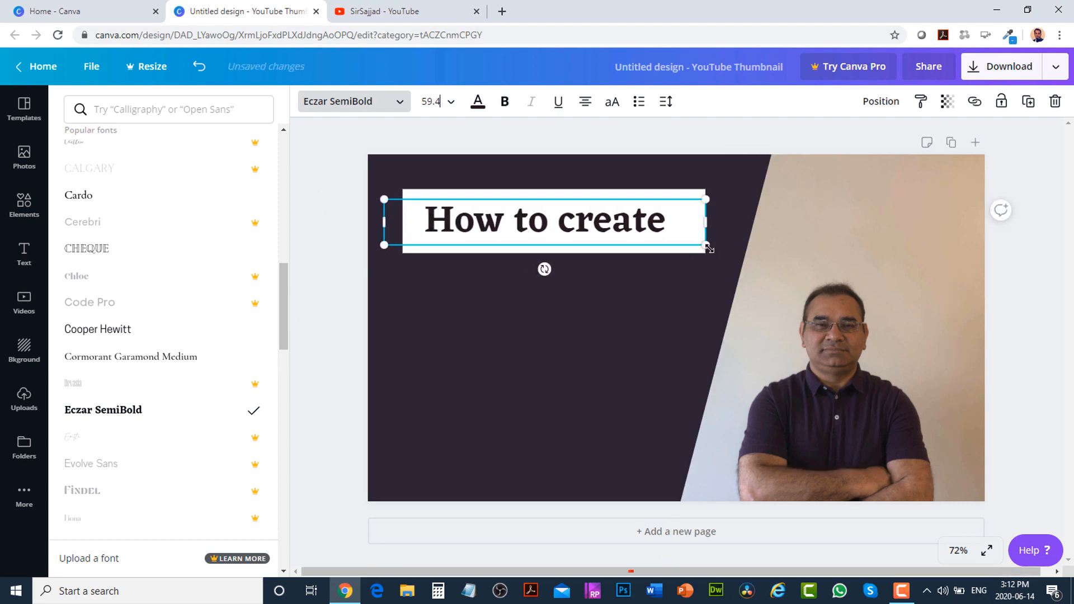
{"action": "left_click_drag", "start_coordinate": [712, 247], "coordinate": [722, 254]}
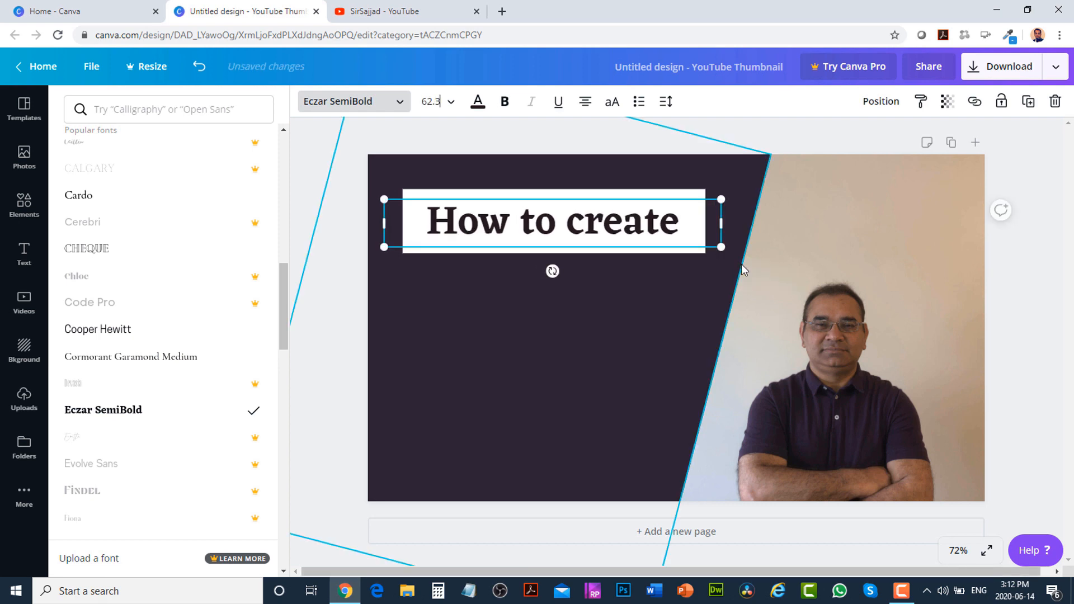
{"action": "key", "text": "Escape"}
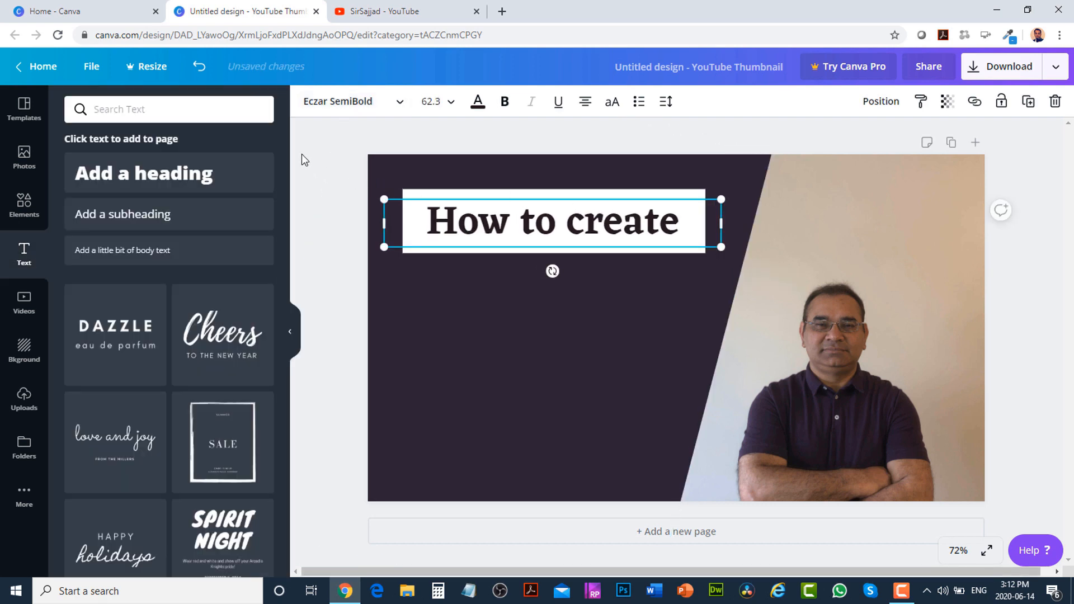
- Duplicate the white bar together with its heading and place the copy directly below, aligned with the original
{"action": "left_click", "coordinate": [423, 192]}
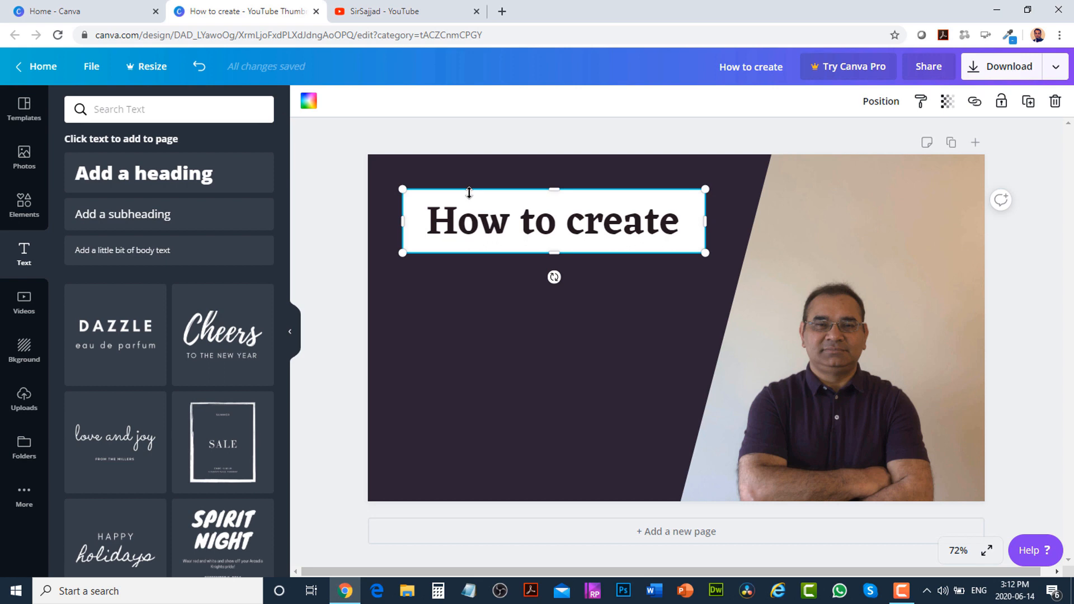
{"action": "left_click", "coordinate": [483, 225]}
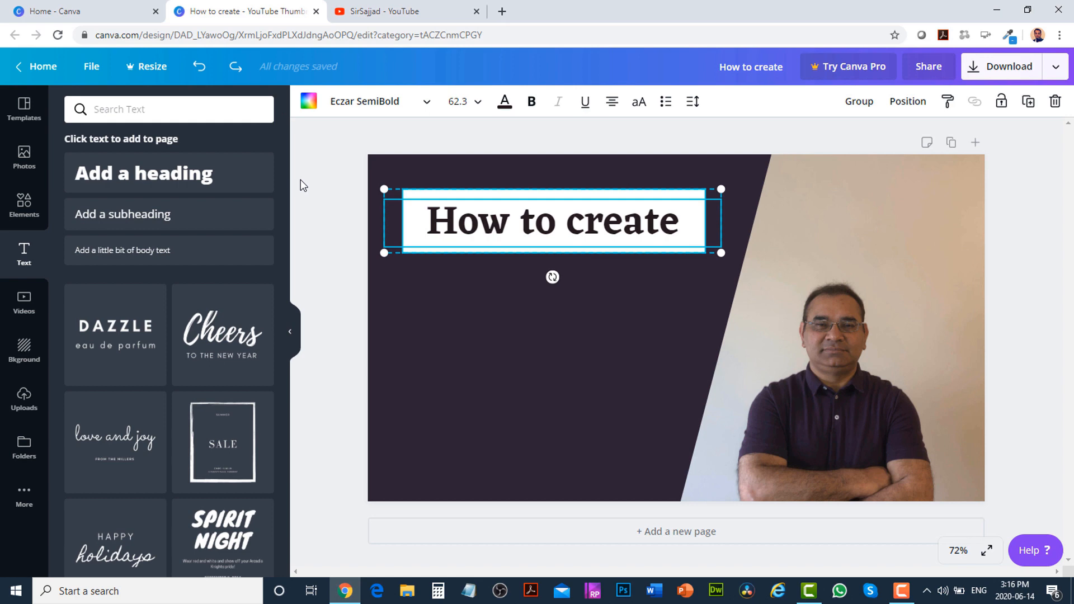
{"action": "key", "text": "ctrl+d"}
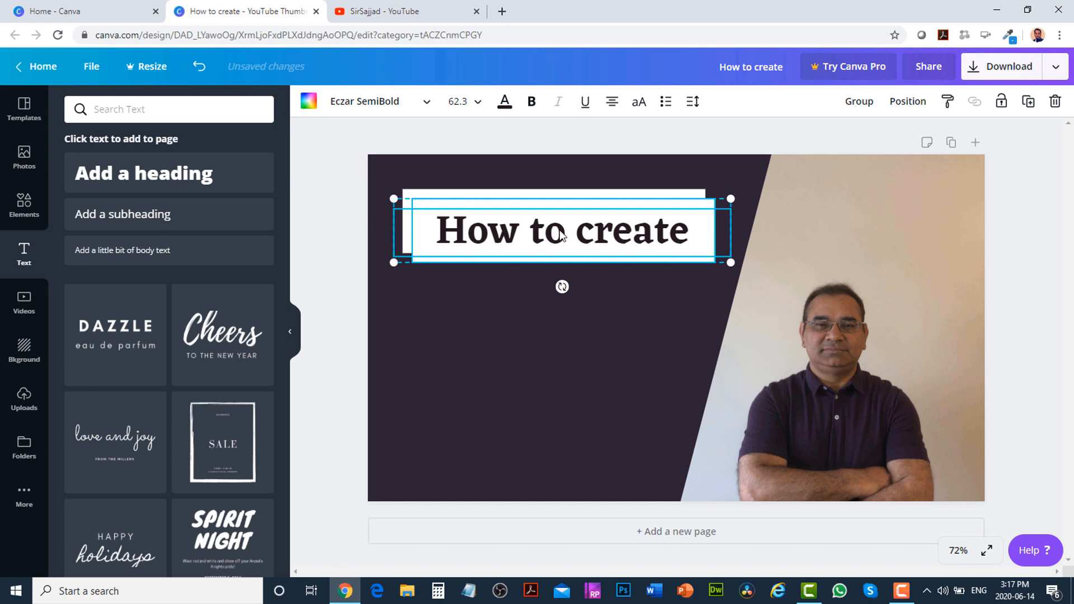
{"action": "left_click_drag", "start_coordinate": [552, 231], "coordinate": [549, 303]}
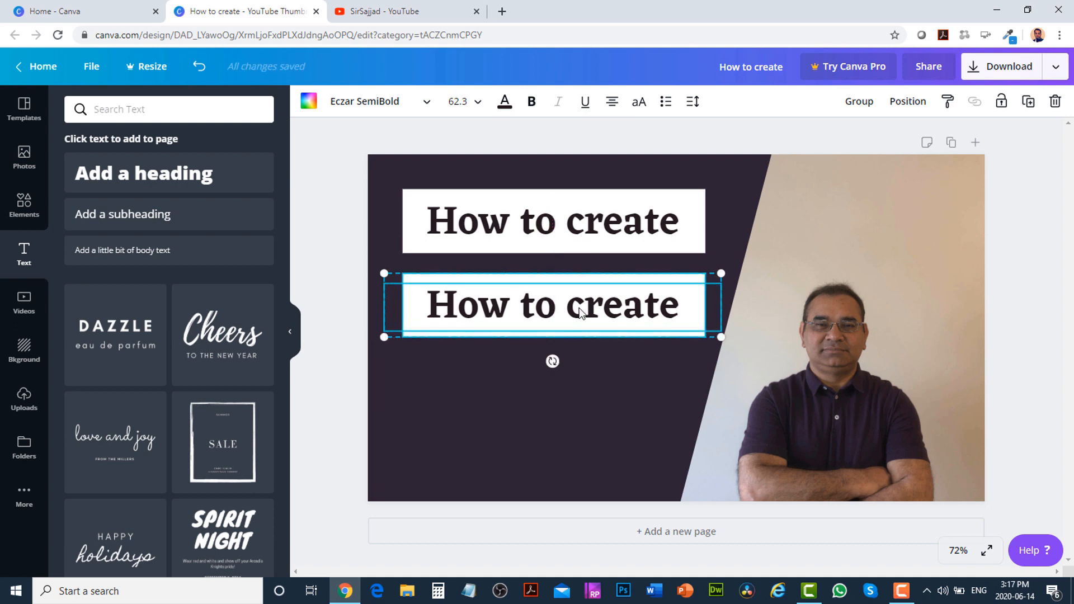
- Replace the text on the lower bar with "Thumbnails"
{"action": "left_click", "coordinate": [580, 314]}
{"action": "left_click", "coordinate": [580, 314]}
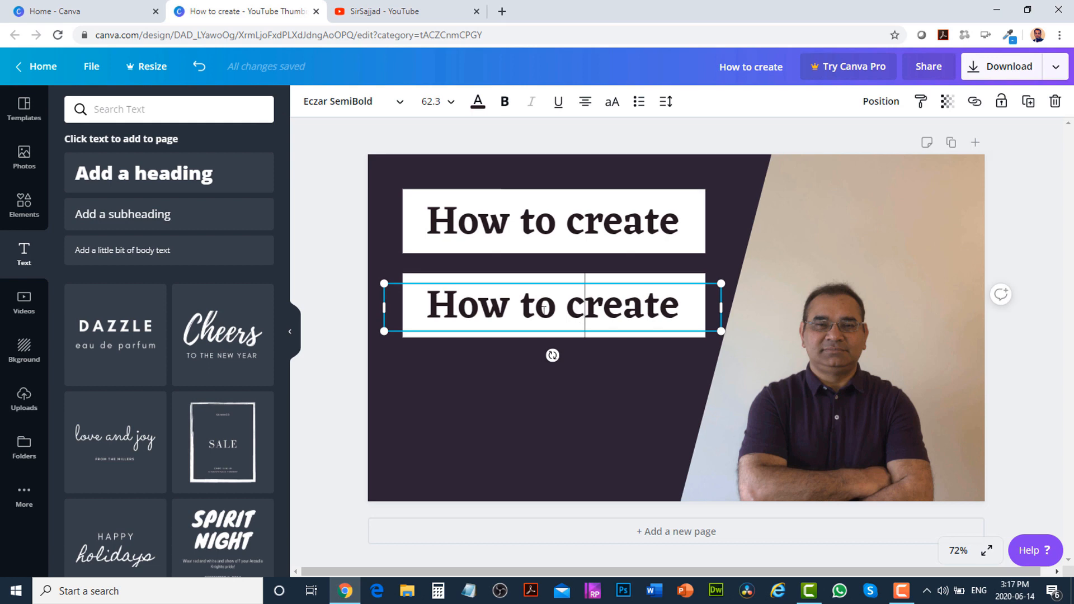
{"action": "left_click_drag", "start_coordinate": [426, 307], "coordinate": [685, 309]}
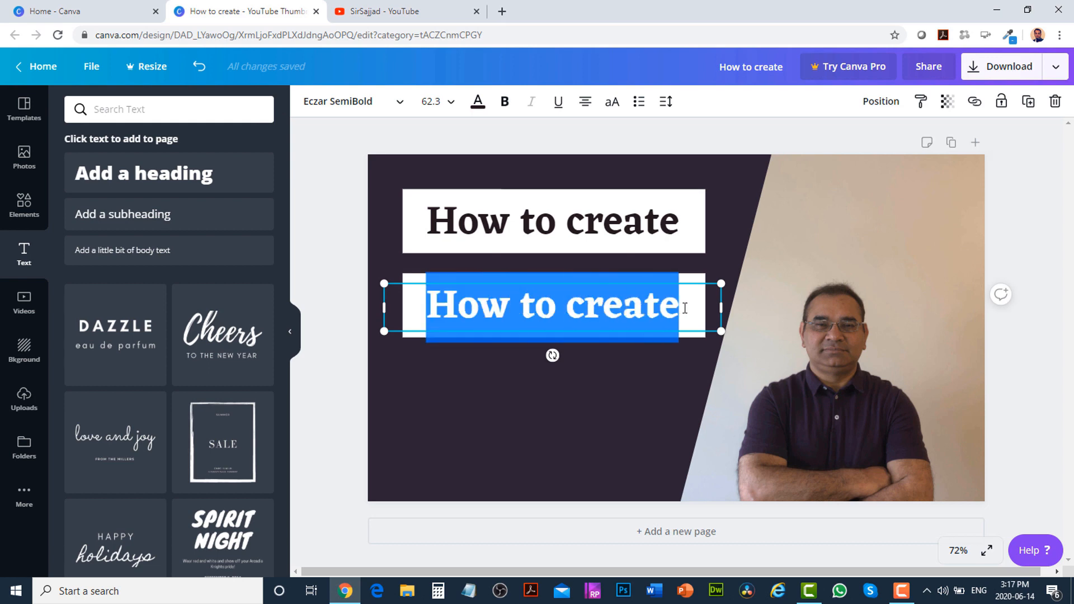
{"action": "type", "text": "T"}
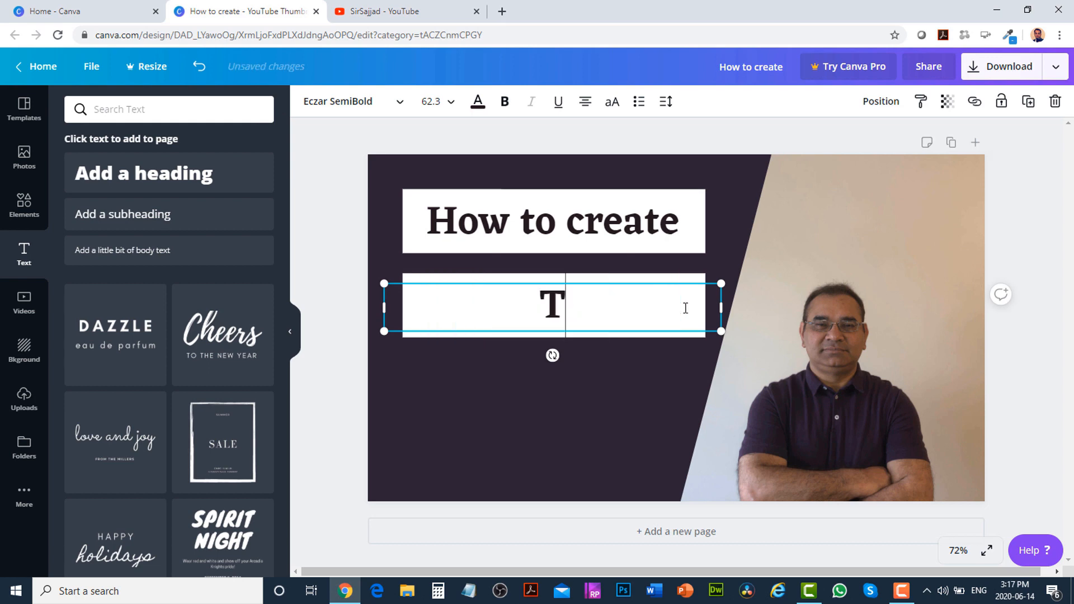
{"action": "type", "text": "humbnails"}
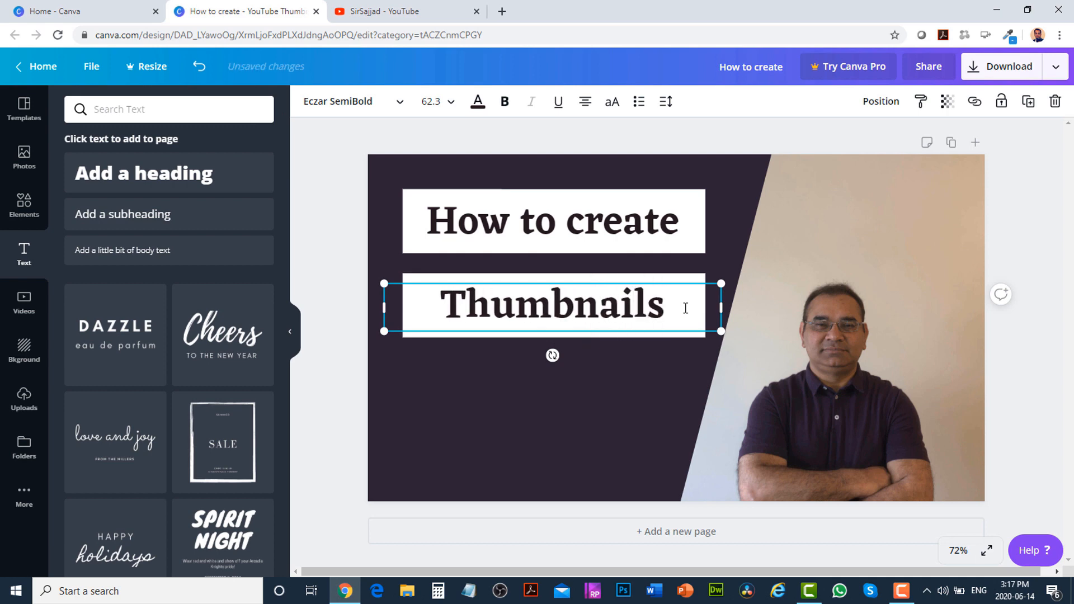
{"action": "left_click", "coordinate": [322, 158]}
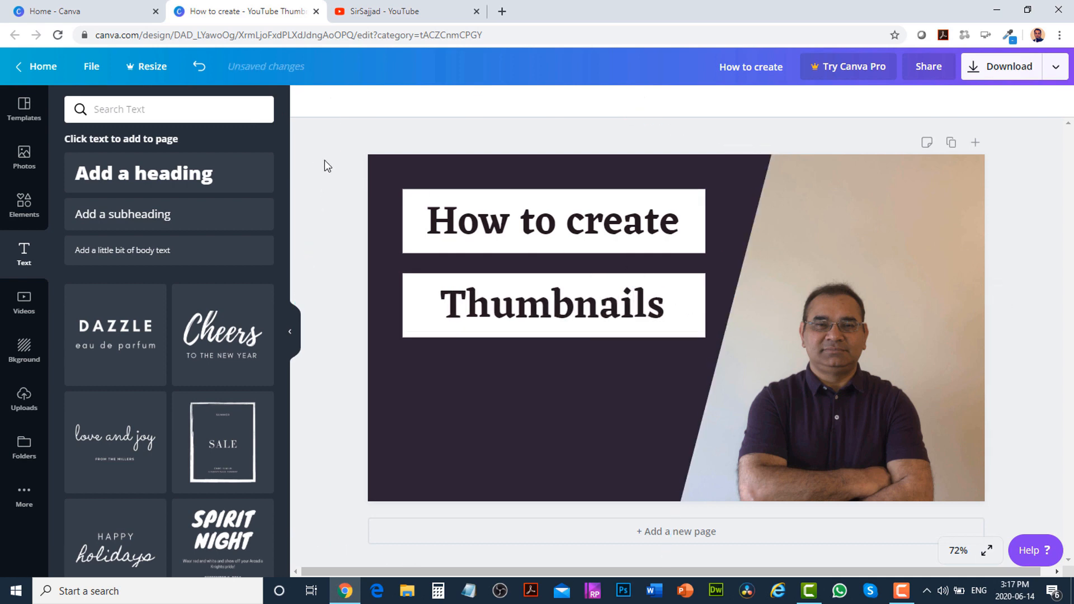
- Apply the Horizon font to the "Thumbnails" text and reduce its font size to 42
{"action": "left_click", "coordinate": [515, 299]}
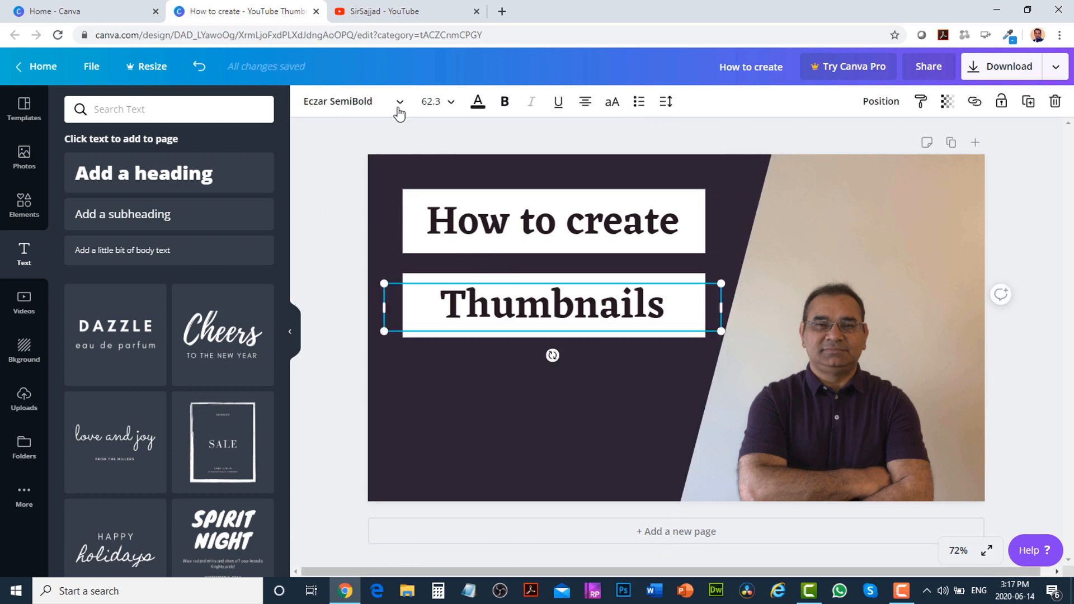
{"action": "left_click", "coordinate": [403, 102]}
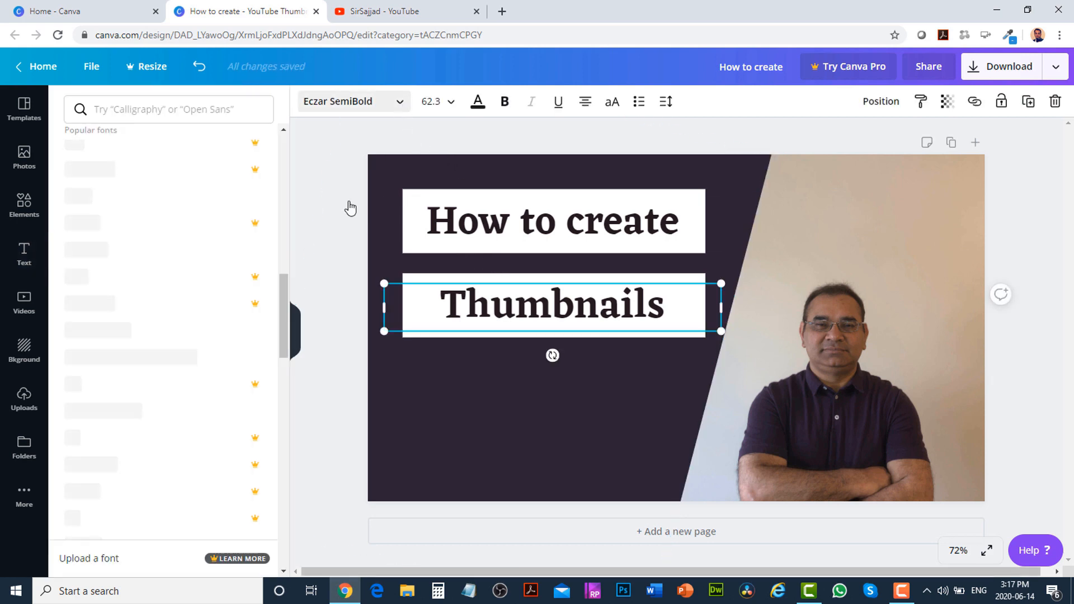
{"action": "scroll", "coordinate": [161, 395], "scroll_direction": "down", "scroll_amount": 3}
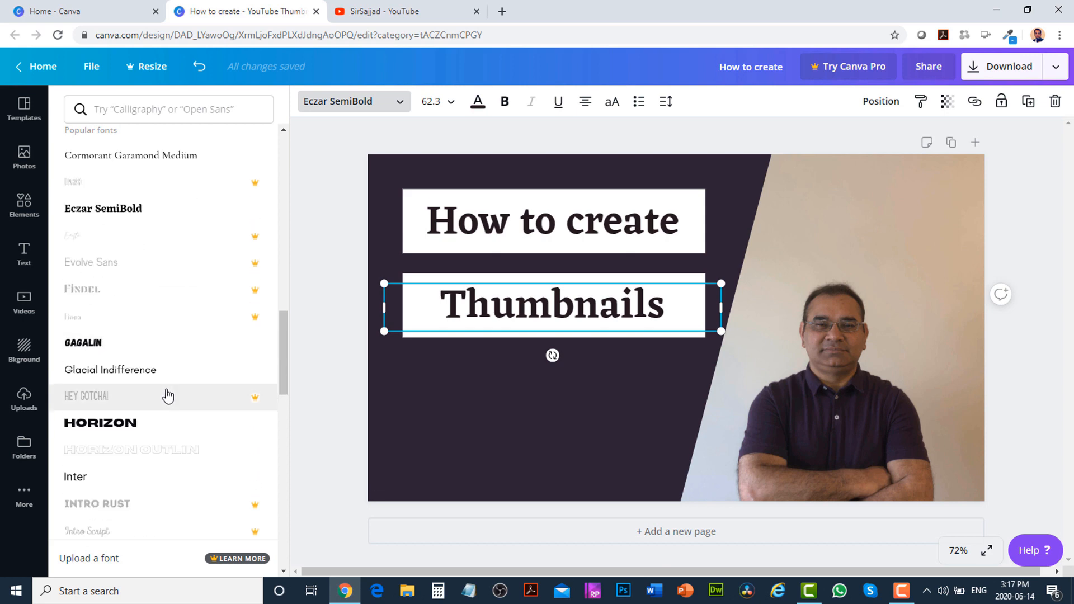
{"action": "left_click", "coordinate": [101, 424]}
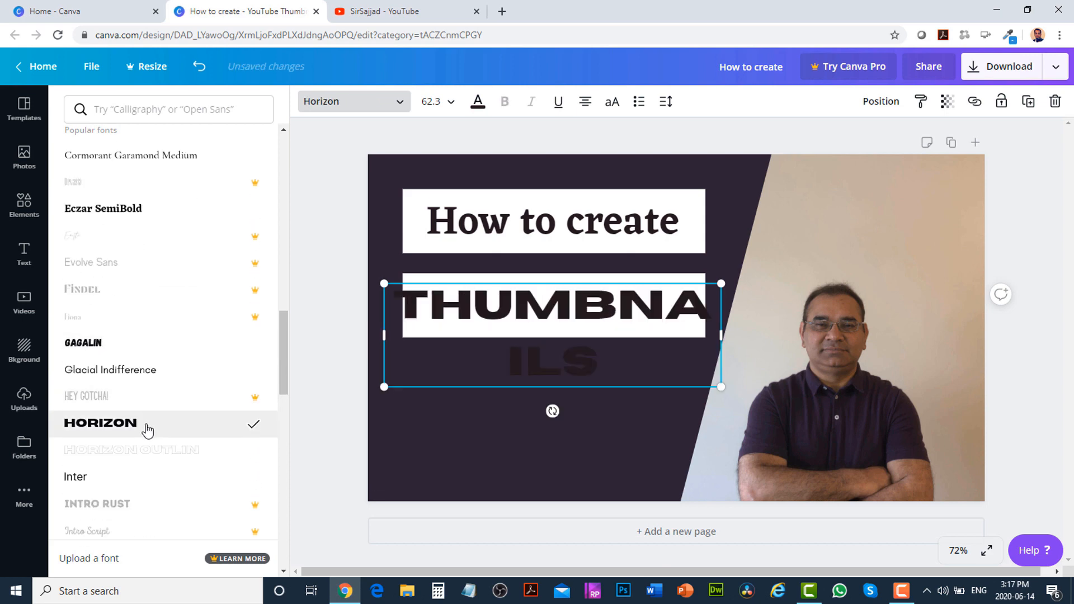
{"action": "left_click", "coordinate": [457, 103]}
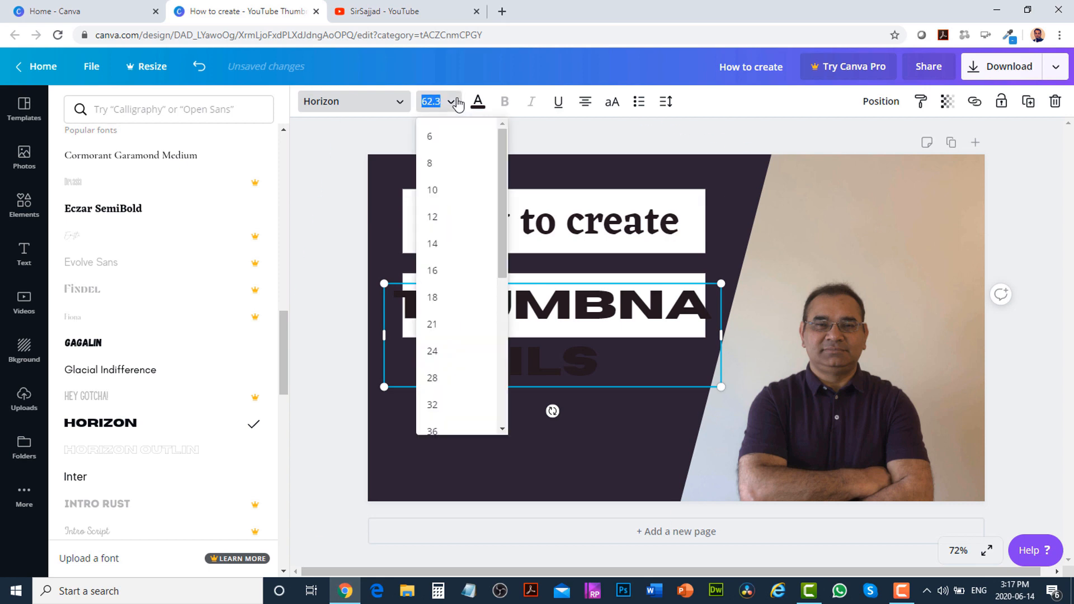
{"action": "scroll", "coordinate": [456, 240], "scroll_direction": "down", "scroll_amount": 3}
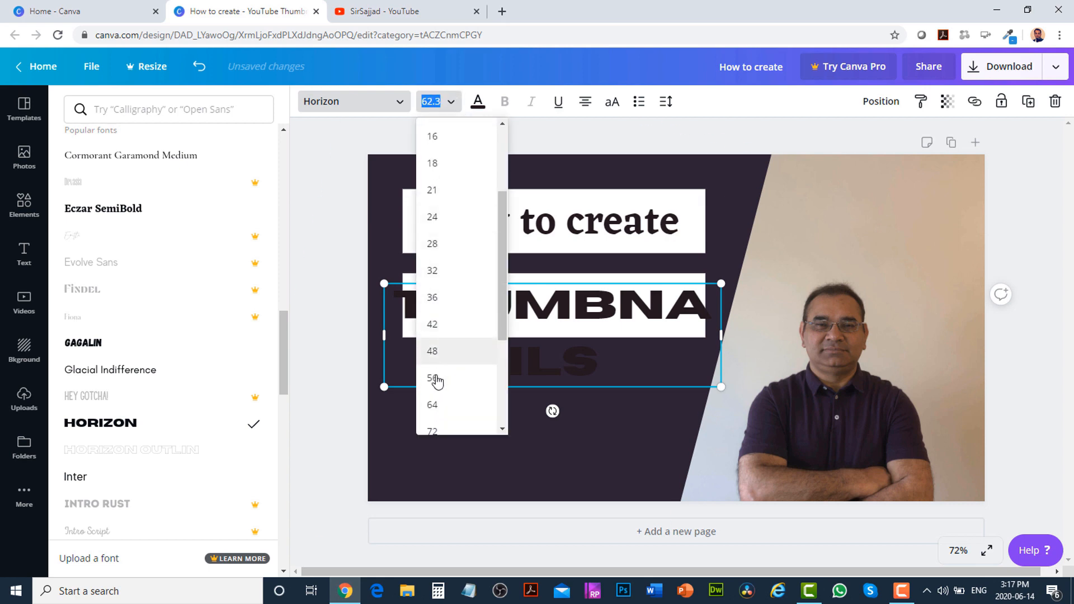
{"action": "left_click", "coordinate": [443, 349]}
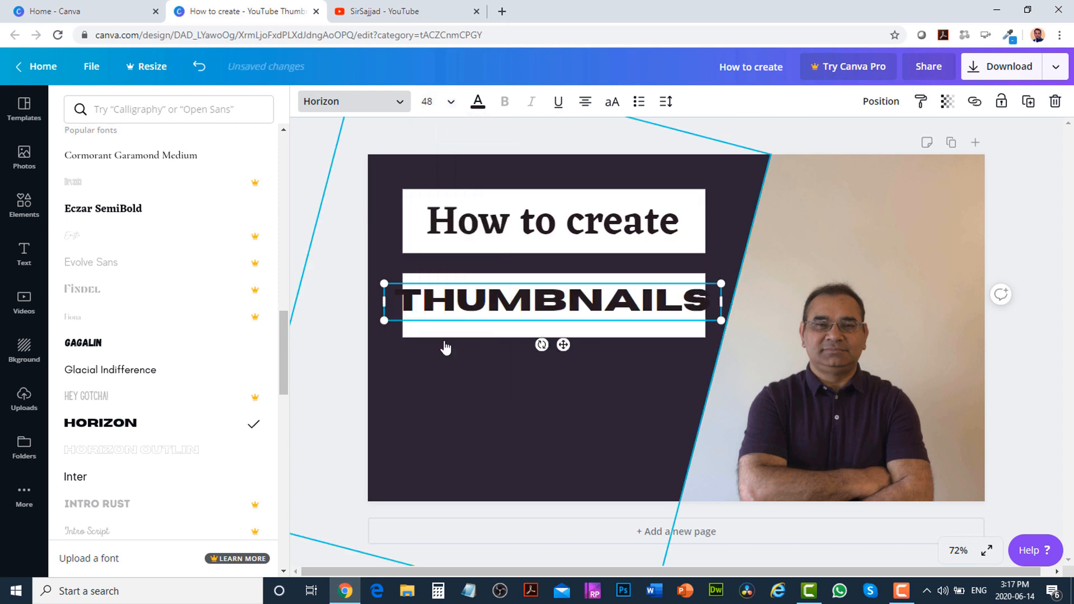
{"action": "left_click", "coordinate": [455, 104]}
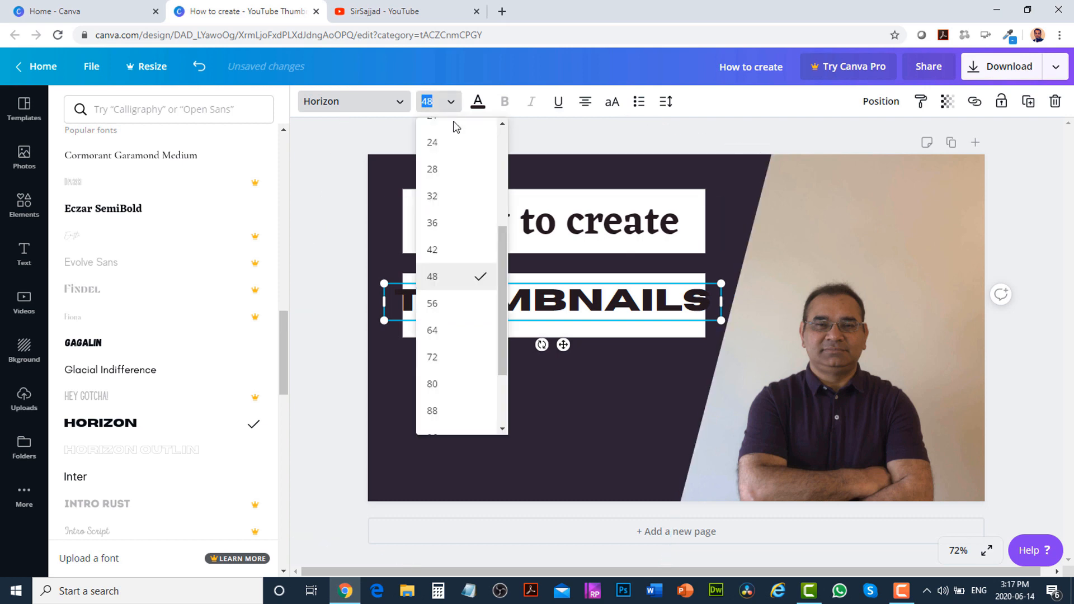
{"action": "left_click", "coordinate": [437, 252]}
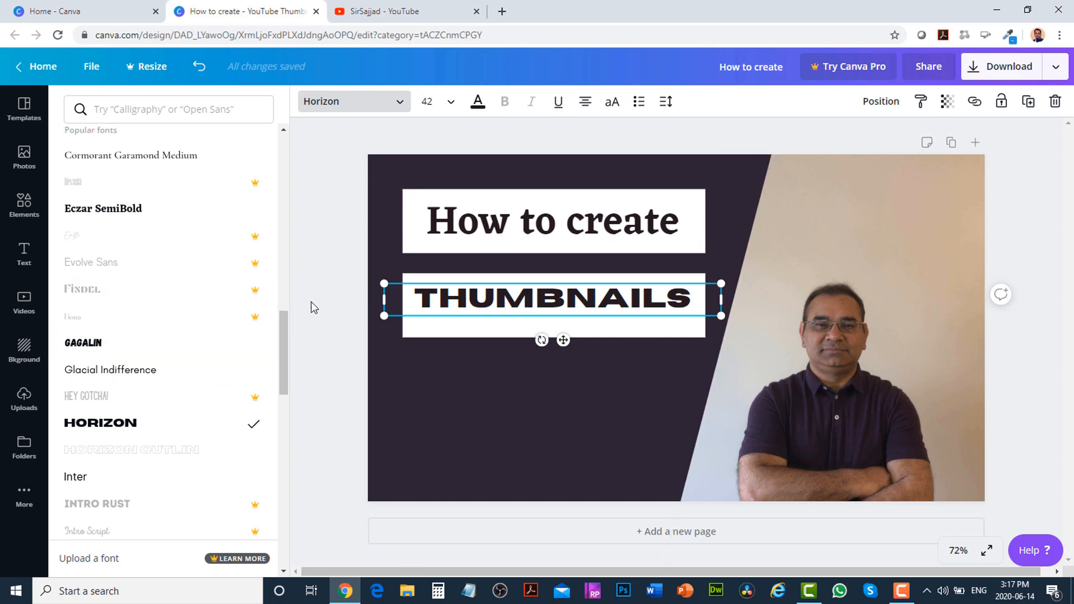
- Change the font of the "Thumbnails" text to Lovelo
{"action": "scroll", "coordinate": [210, 352], "scroll_direction": "down", "scroll_amount": 5}
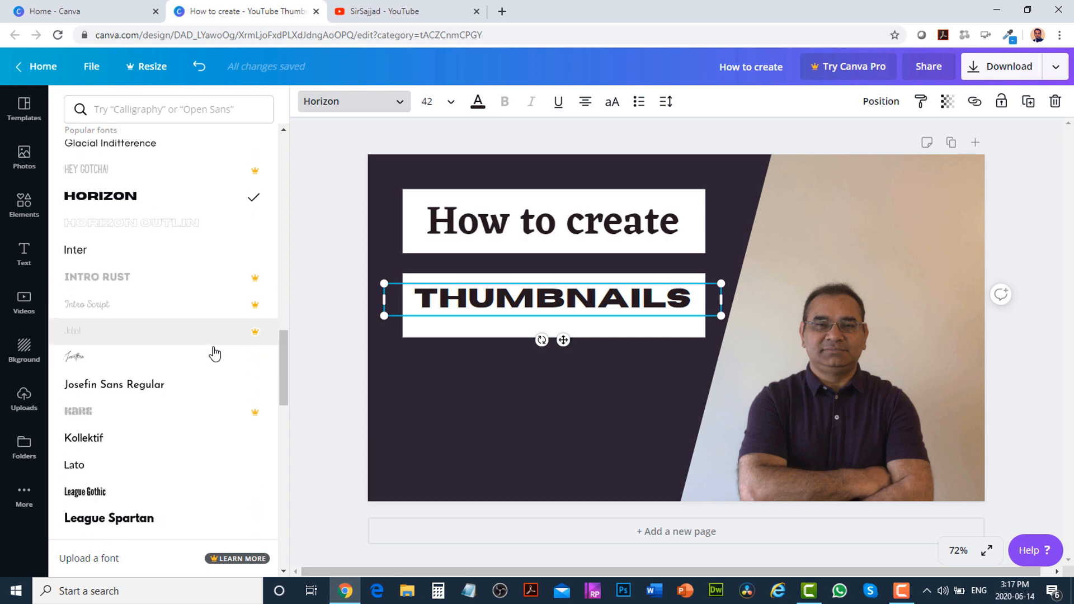
{"action": "scroll", "coordinate": [214, 354], "scroll_direction": "down", "scroll_amount": 4}
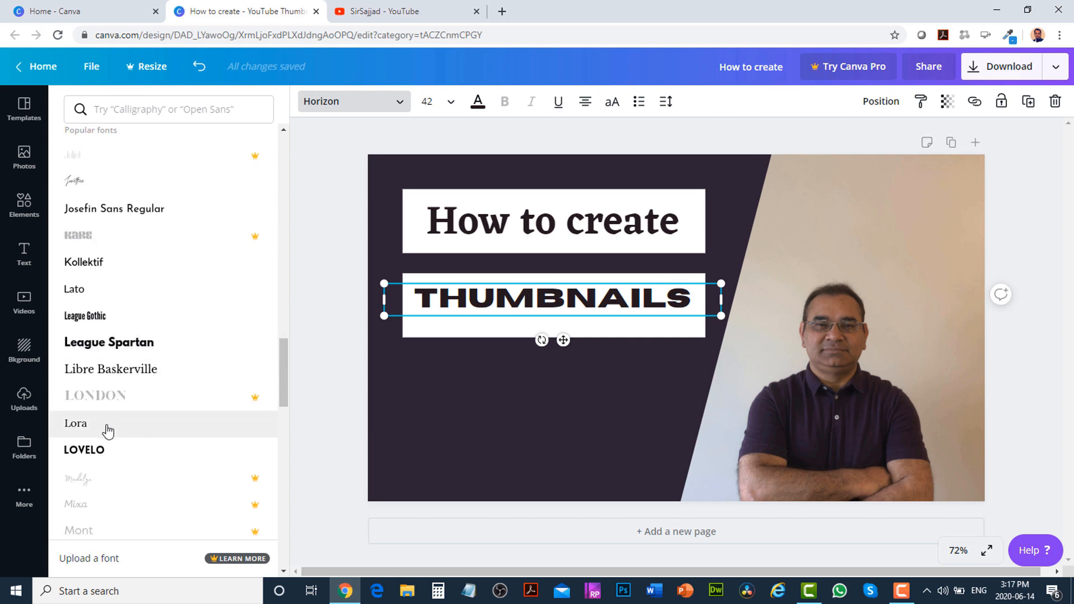
{"action": "left_click", "coordinate": [107, 450]}
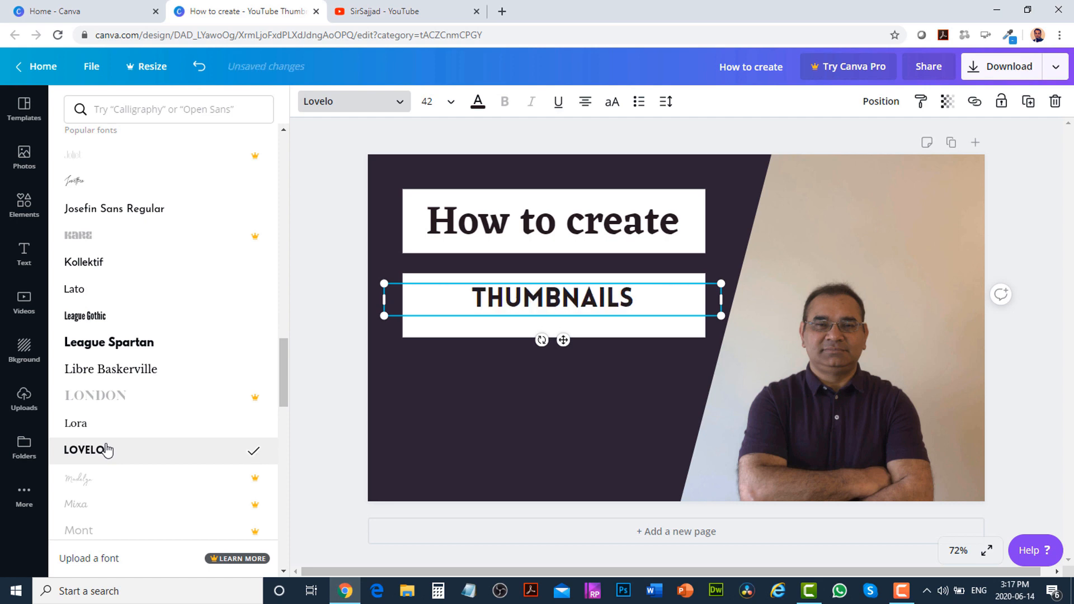
- Set the font size of the "Thumbnails" text to 72 and deselect it
{"action": "left_click", "coordinate": [450, 103]}
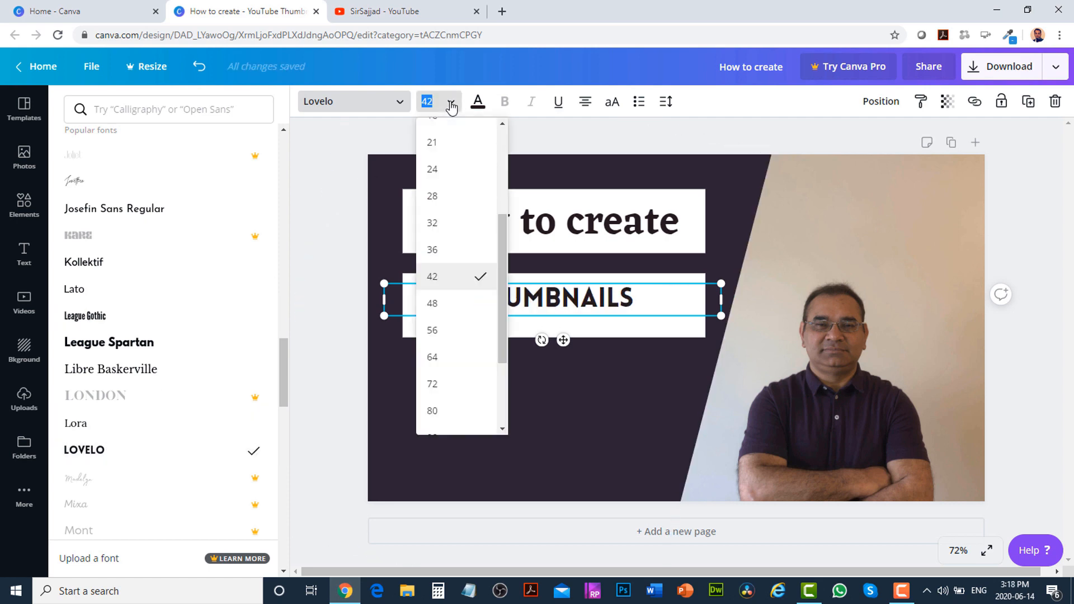
{"action": "scroll", "coordinate": [448, 305], "scroll_direction": "down", "scroll_amount": 3}
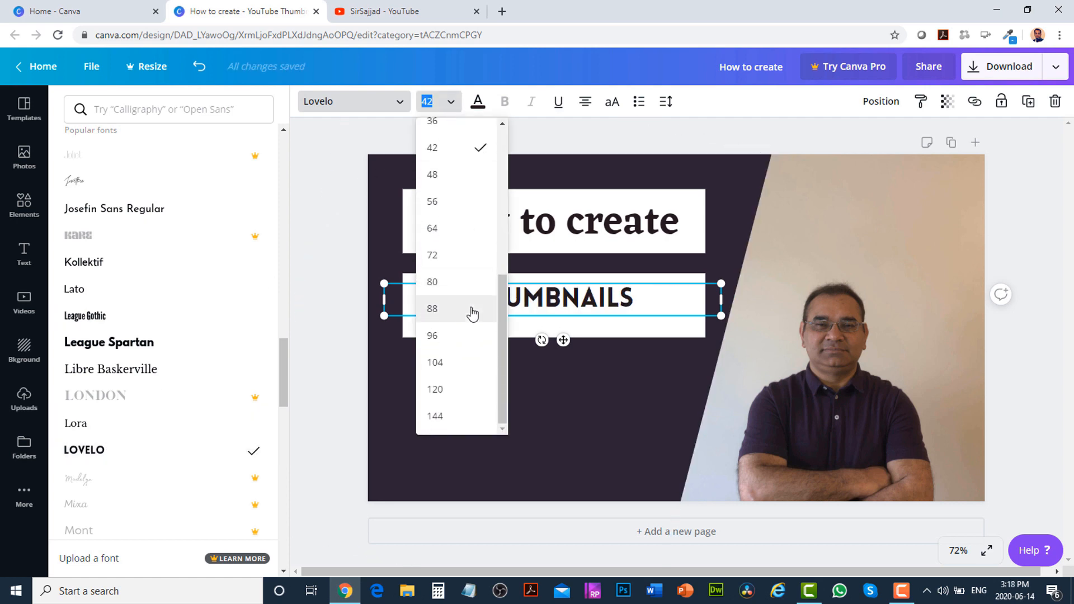
{"action": "left_click", "coordinate": [442, 255]}
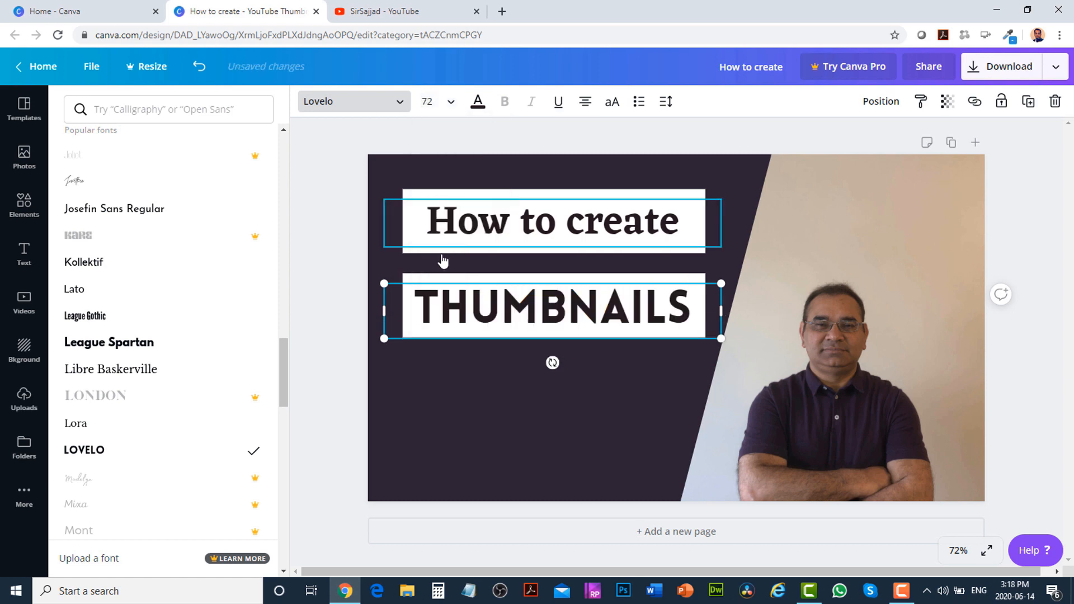
{"action": "left_click", "coordinate": [315, 226]}
{"action": "left_click", "coordinate": [331, 289]}
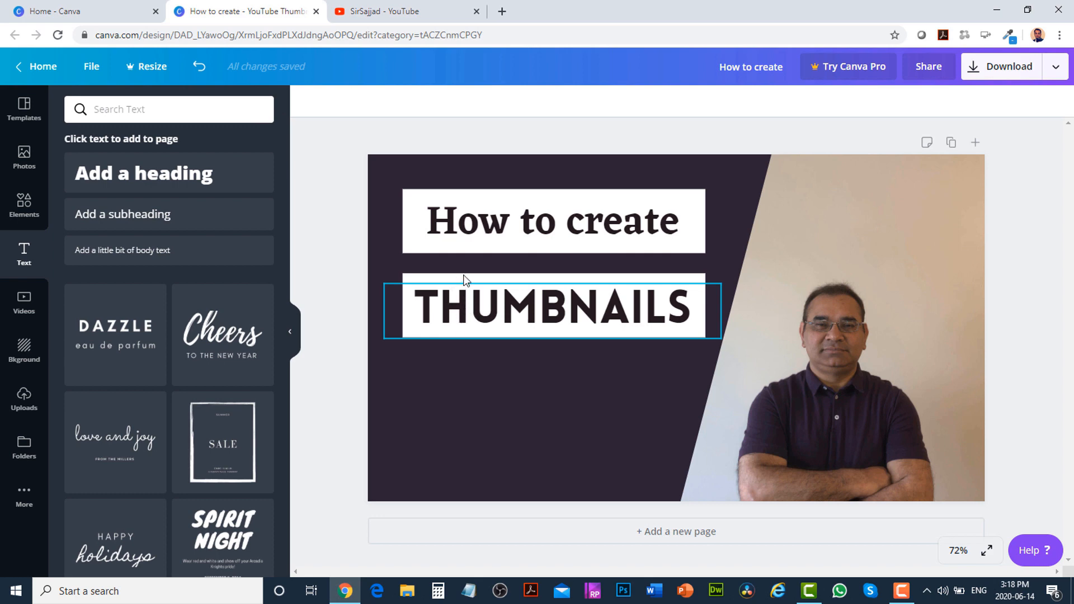
- Recolour the white bar behind "Thumbnails" with the light grey from the photo colours
{"action": "left_click", "coordinate": [463, 282]}
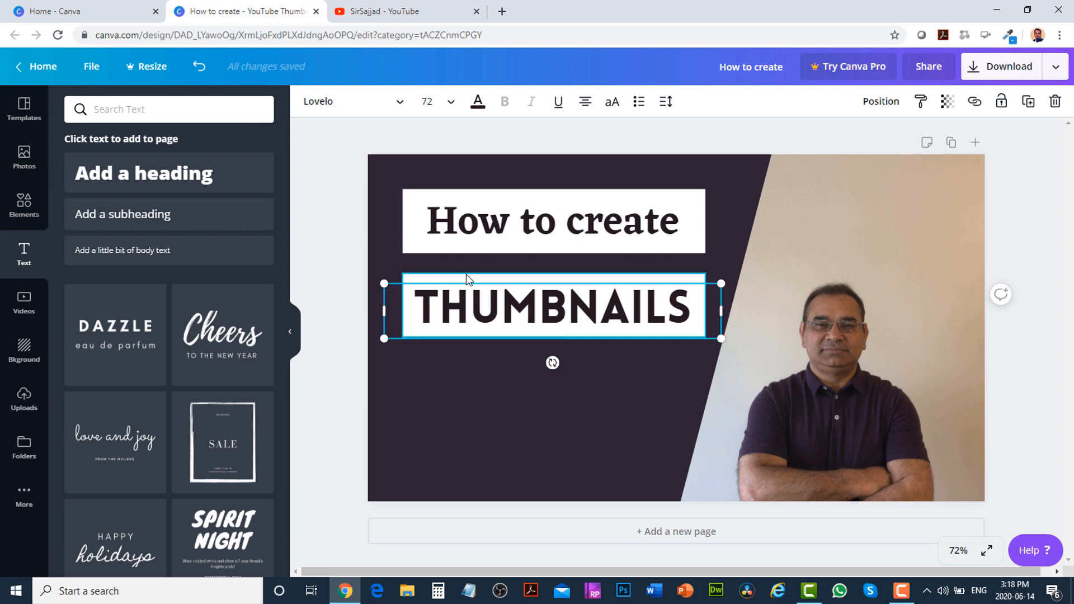
{"action": "left_click", "coordinate": [470, 275]}
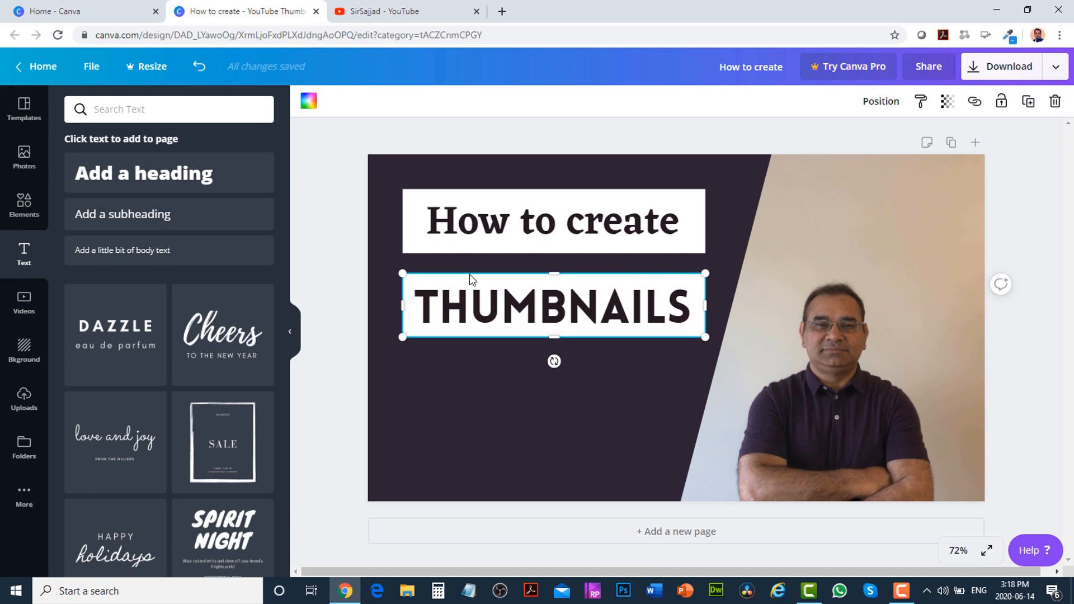
{"action": "left_click", "coordinate": [306, 111]}
{"action": "left_click", "coordinate": [147, 307]}
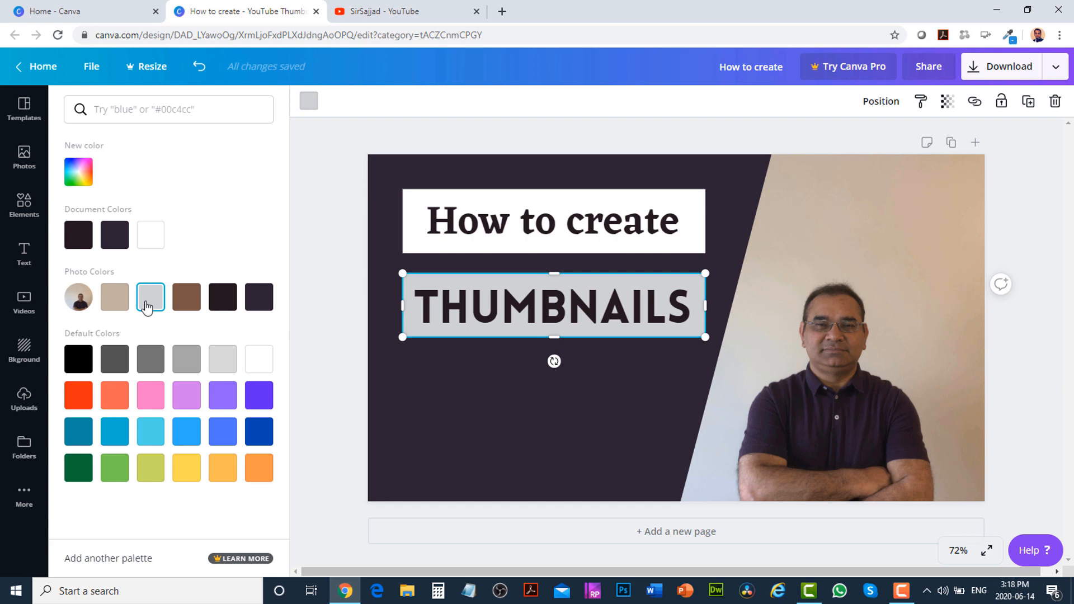
{"action": "left_click", "coordinate": [311, 197]}
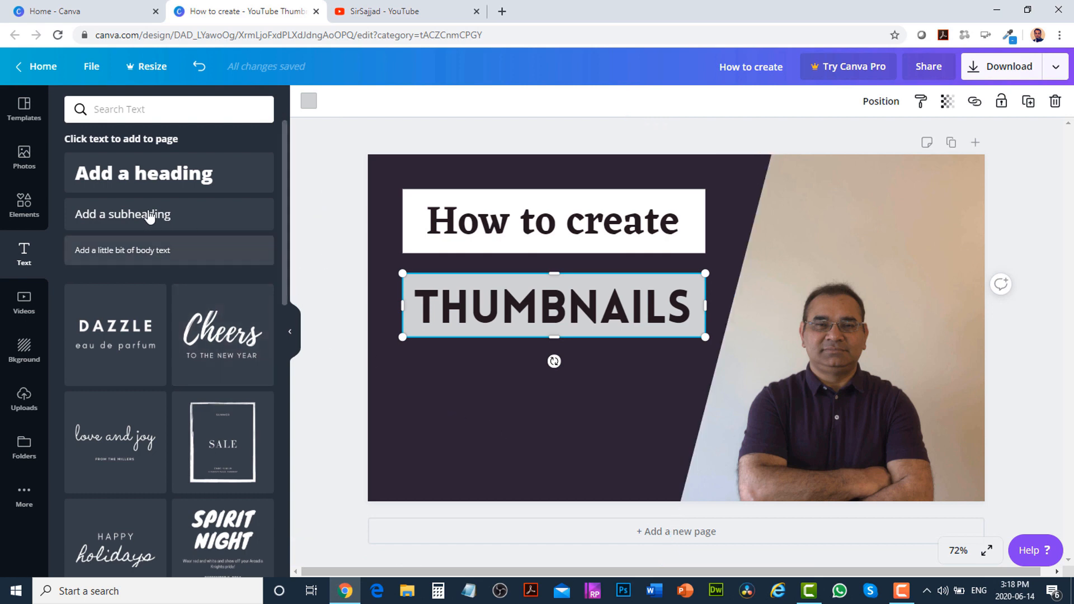
- Add the uploaded YouTube logo to the design and move it below the "Thumbnails" bar
{"action": "left_click", "coordinate": [24, 398]}
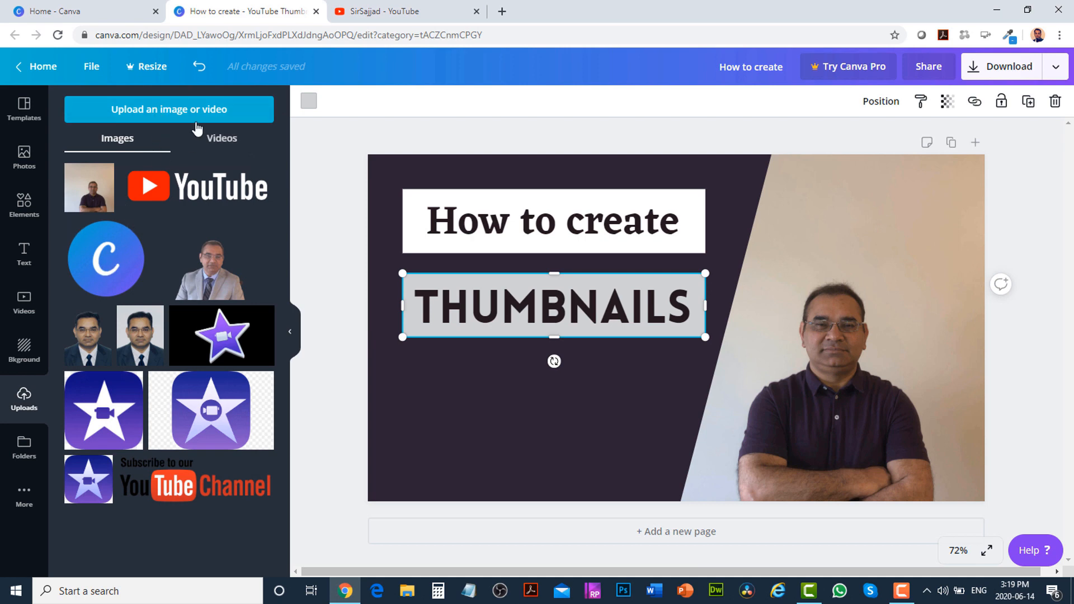
{"action": "left_click", "coordinate": [194, 194]}
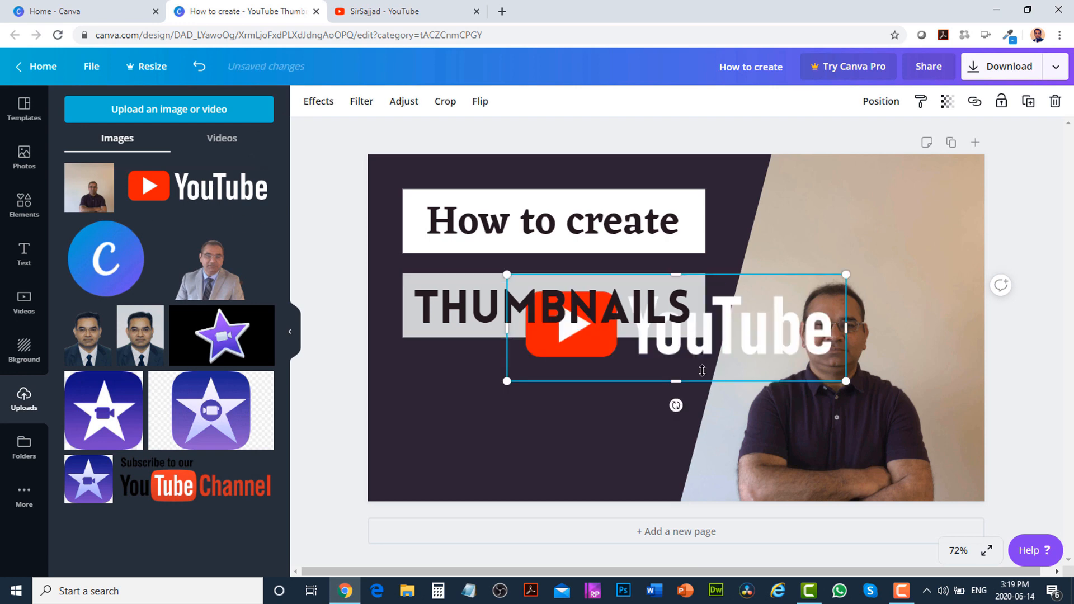
{"action": "left_click", "coordinate": [708, 347]}
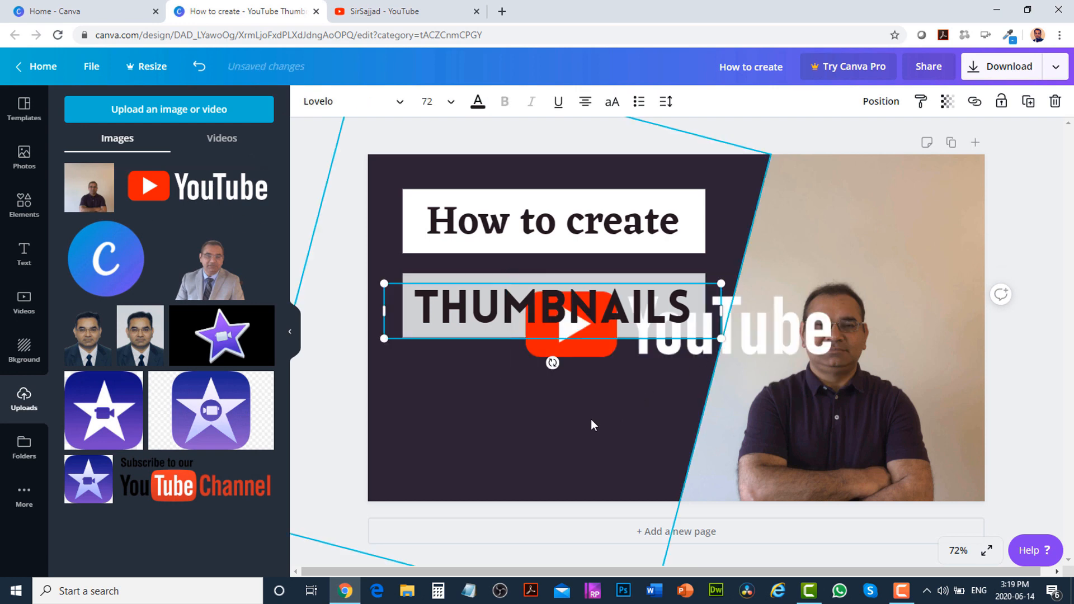
{"action": "left_click", "coordinate": [779, 335]}
{"action": "left_click_drag", "start_coordinate": [781, 331], "coordinate": [649, 420]}
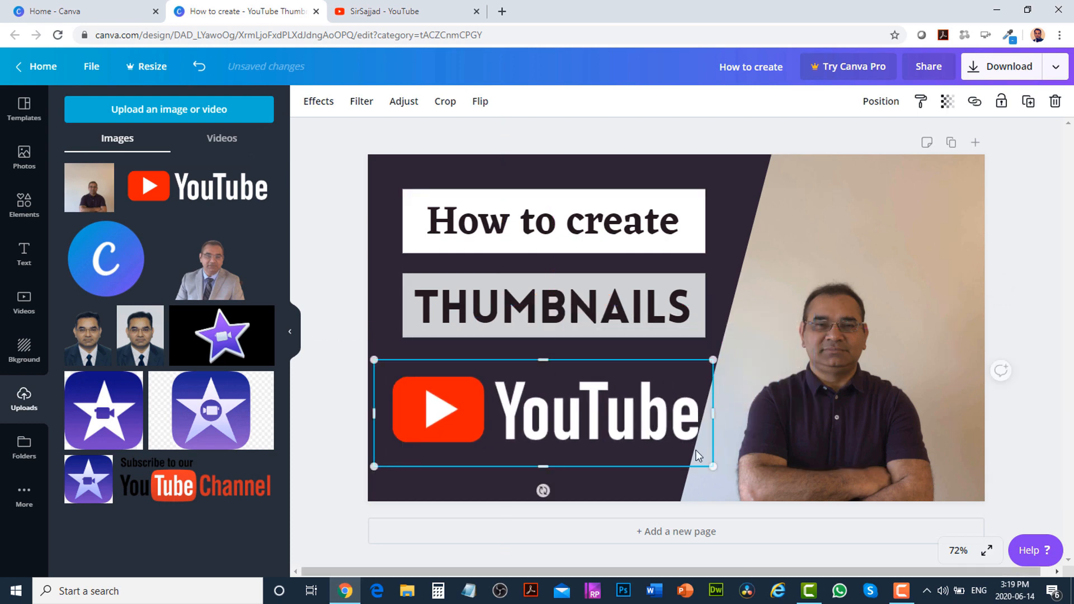
- Shrink the YouTube logo so it fits within the dark area below the bars, and adjust its position
{"action": "left_click_drag", "start_coordinate": [712, 466], "coordinate": [658, 446]}
{"action": "left_click_drag", "start_coordinate": [619, 410], "coordinate": [625, 410]}
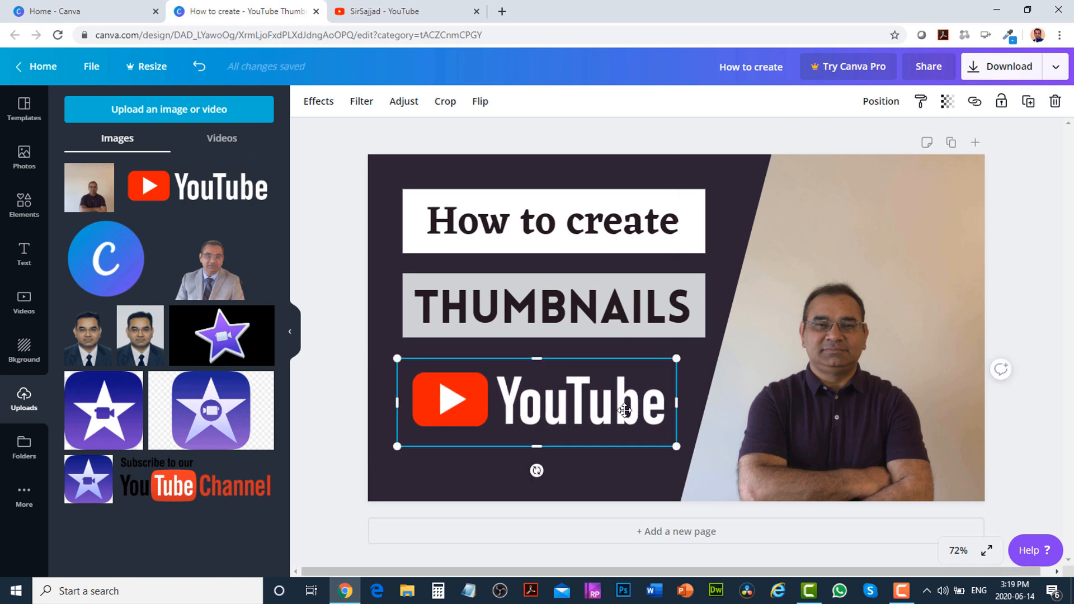
{"action": "left_click", "coordinate": [1061, 348]}
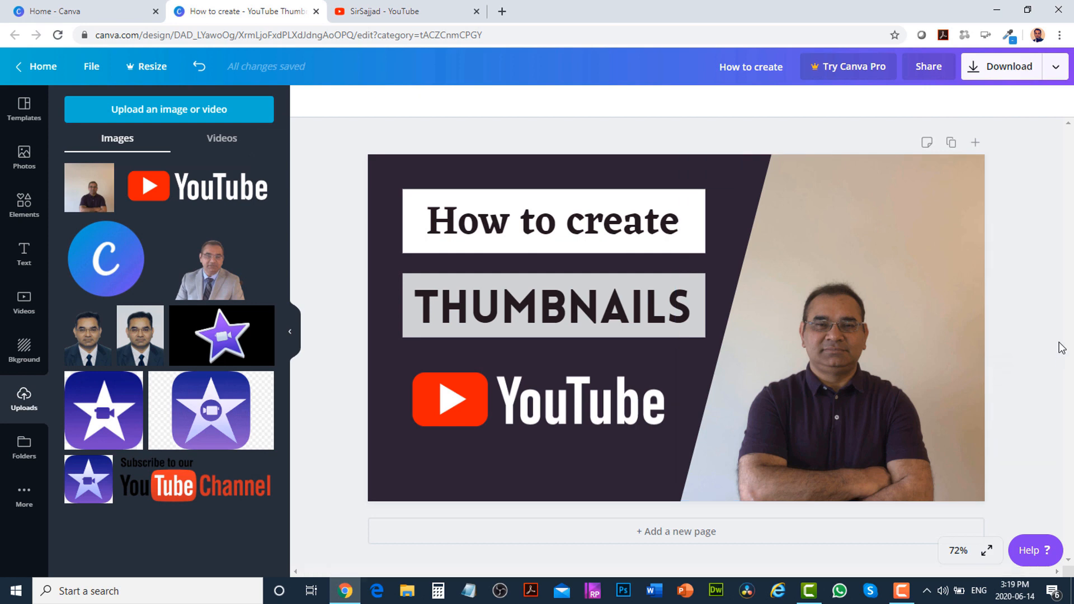
- Nudge the YouTube logo slightly upward, closer to the "Thumbnails" bar
{"action": "left_click", "coordinate": [626, 418]}
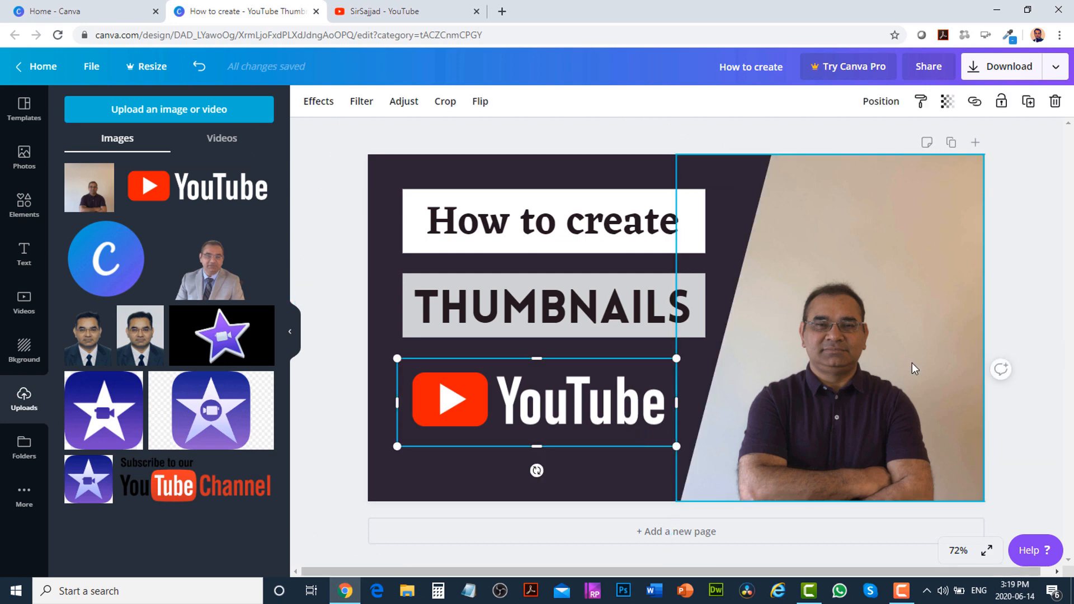
{"action": "key", "text": "Up"}
{"action": "key", "text": "Up"}
{"action": "key", "text": "Up"}
{"action": "key", "text": "Up"}
{"action": "key", "text": "Up"}
{"action": "key", "text": "Up"}
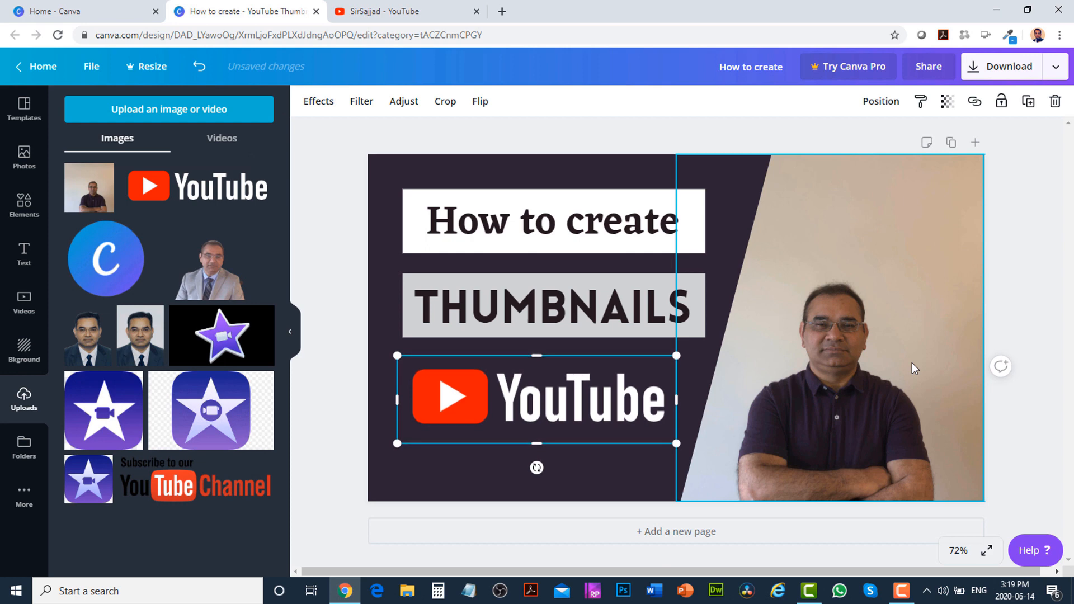
{"action": "key", "text": "Up"}
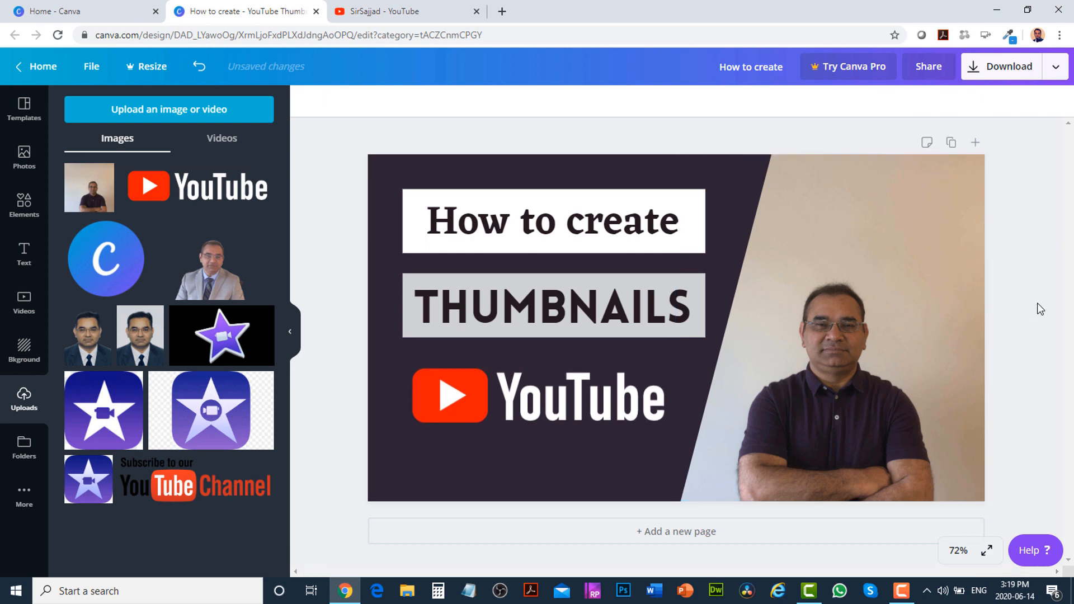
- Add the uploaded round Canva logo, scale it down and place it over the slanted edge beside the heading bars
{"action": "left_click", "coordinate": [100, 264]}
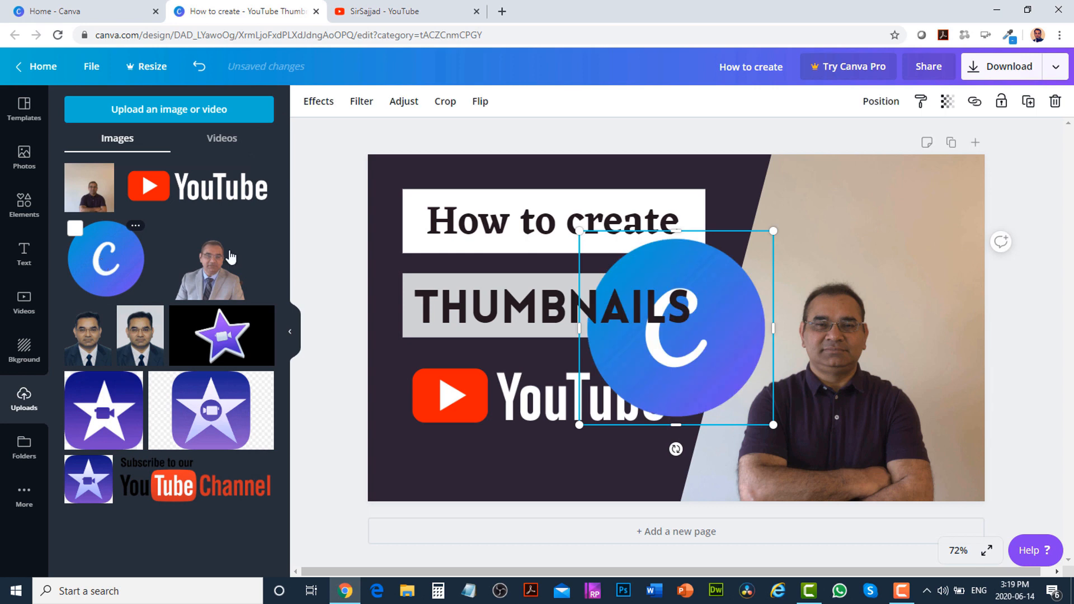
{"action": "left_click_drag", "start_coordinate": [773, 425], "coordinate": [860, 255]}
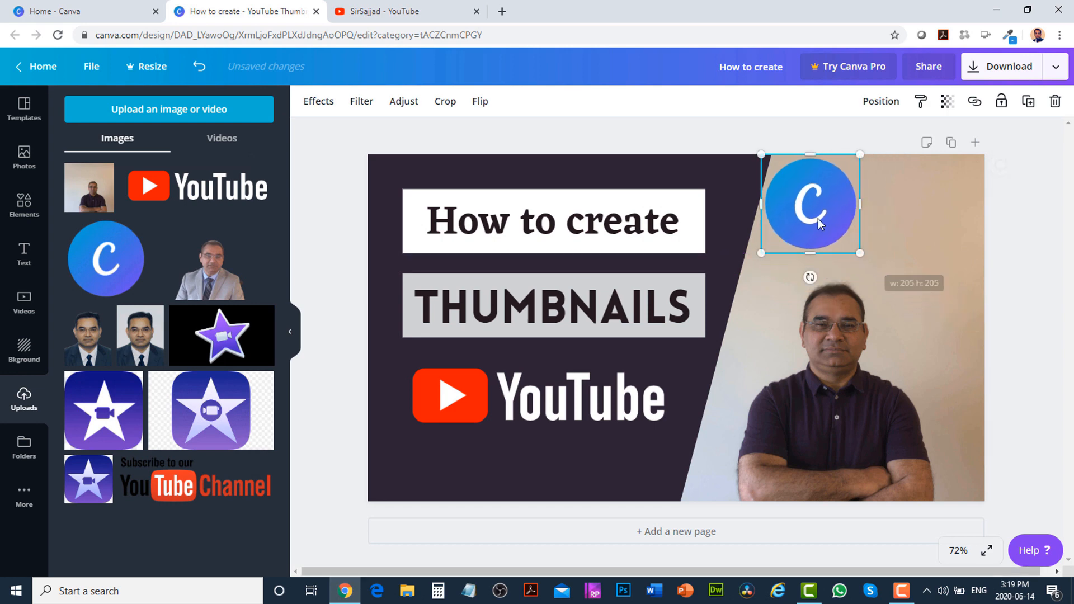
{"action": "left_click_drag", "start_coordinate": [815, 212], "coordinate": [769, 267]}
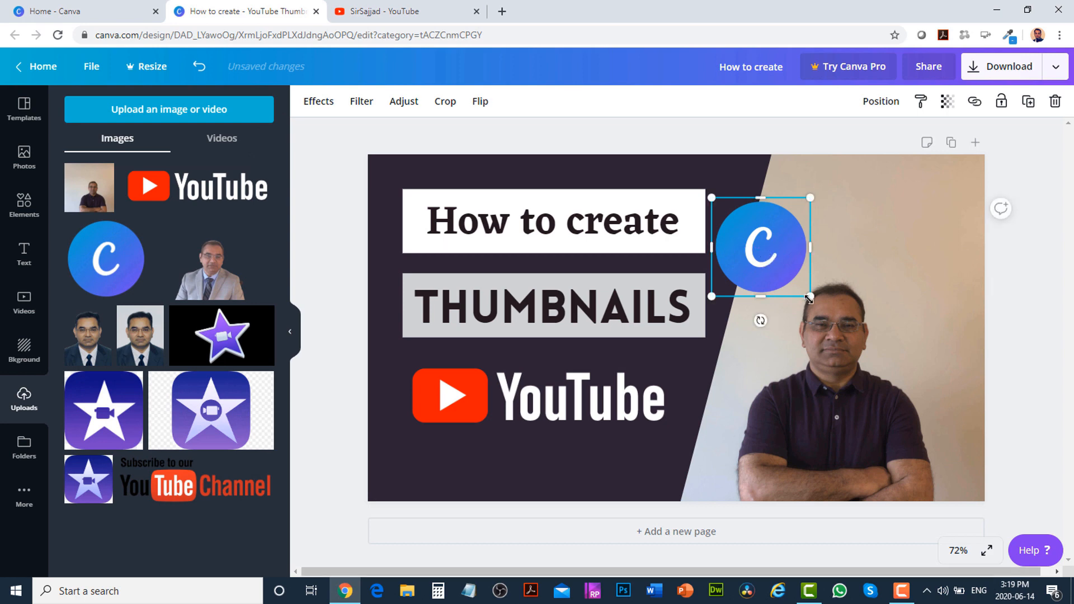
{"action": "left_click_drag", "start_coordinate": [810, 296], "coordinate": [765, 272]}
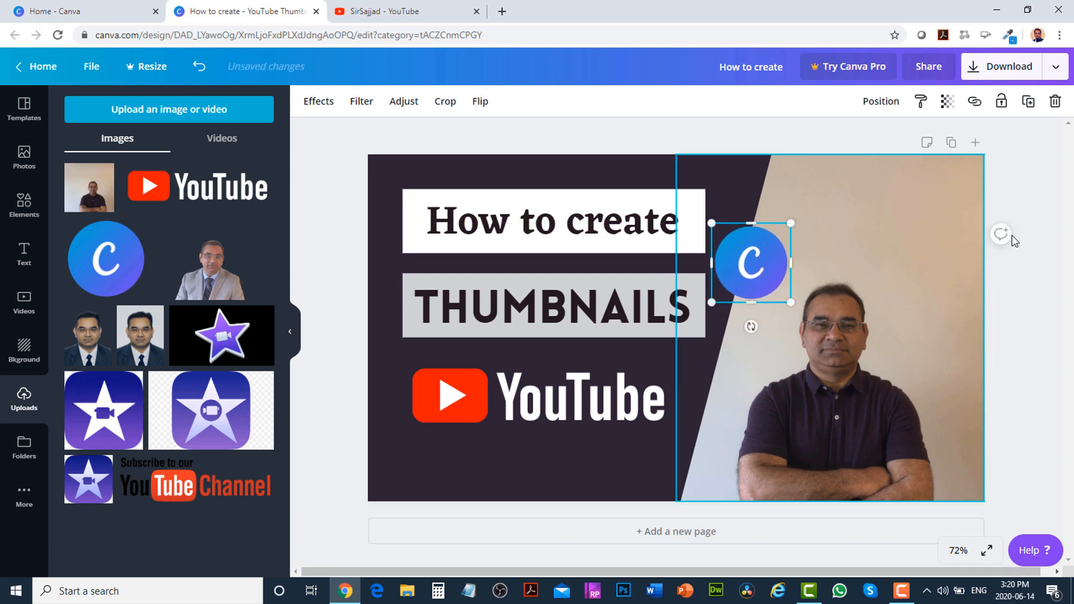
{"action": "left_click", "coordinate": [1035, 208]}
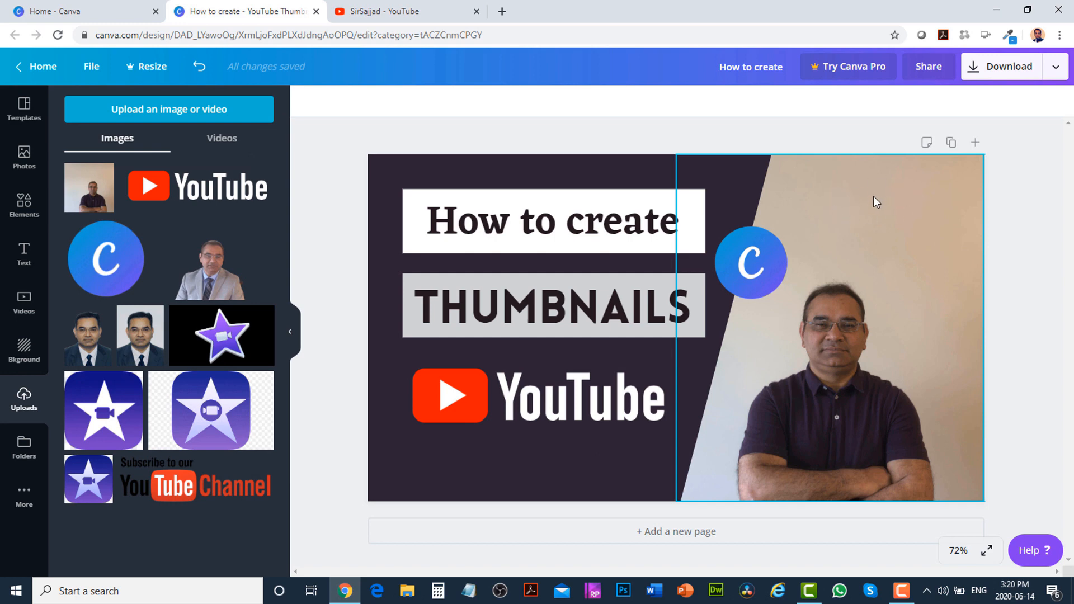
{"action": "left_click", "coordinate": [448, 466]}
{"action": "left_click", "coordinate": [1043, 268]}
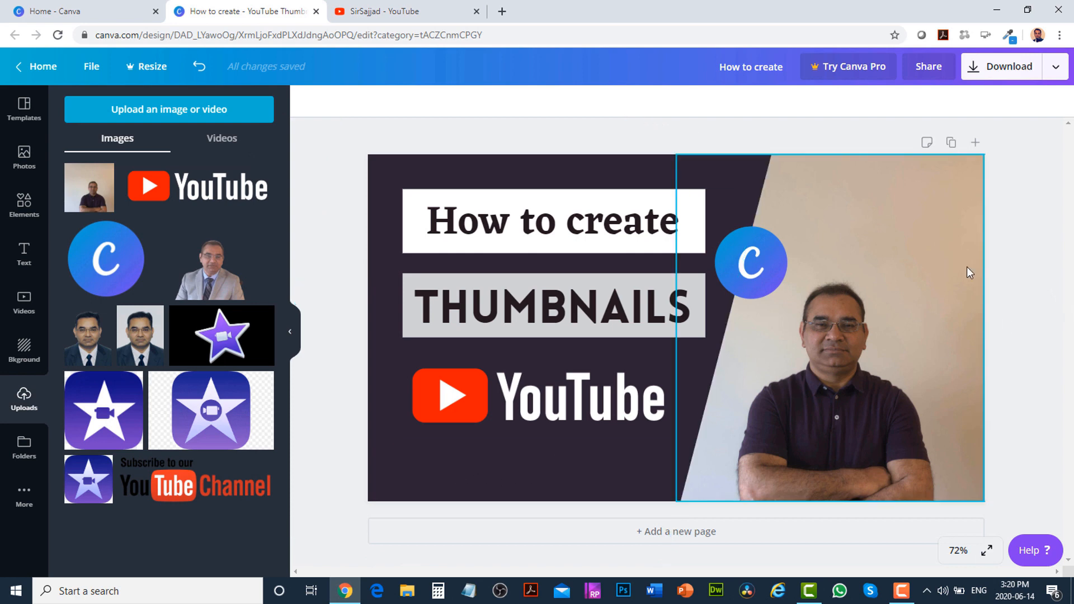
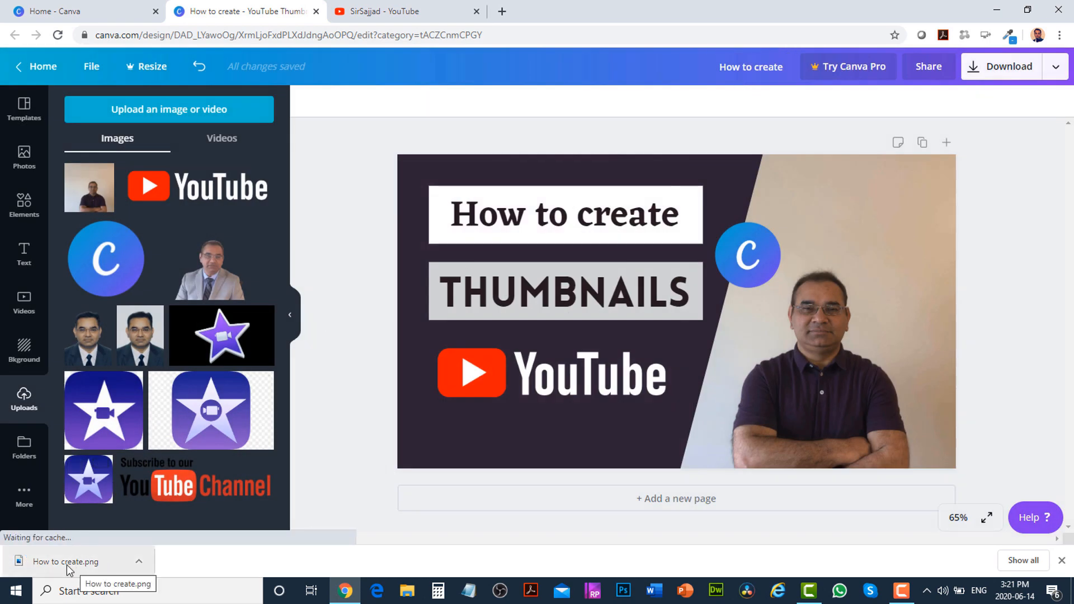
- Switch to File Explorer, open the Downloads folder and close the extra Explorer window
{"action": "left_click", "coordinate": [414, 598]}
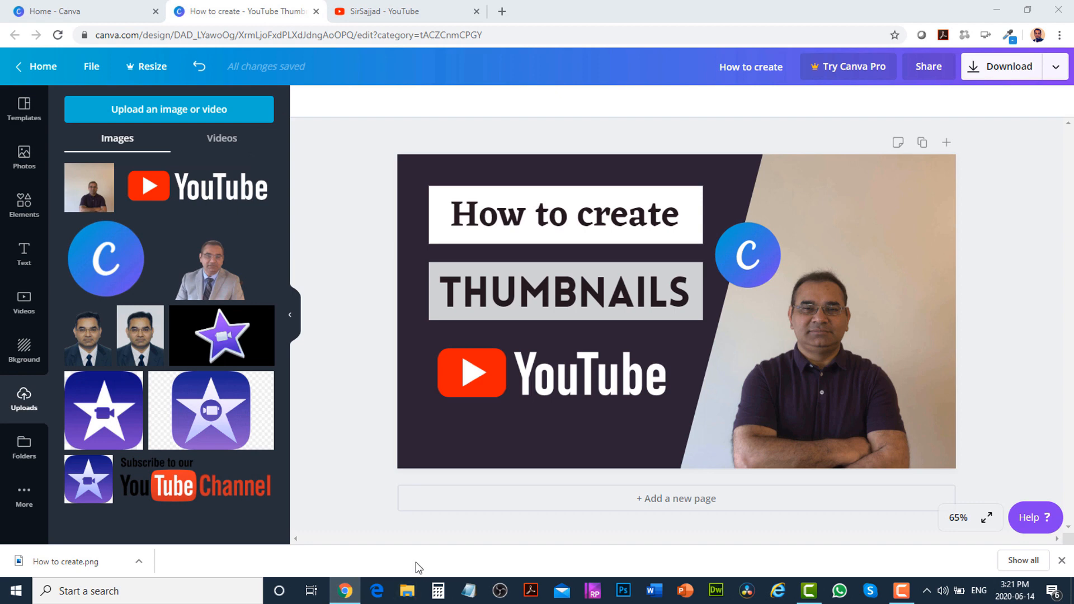
{"action": "left_click", "coordinate": [413, 595]}
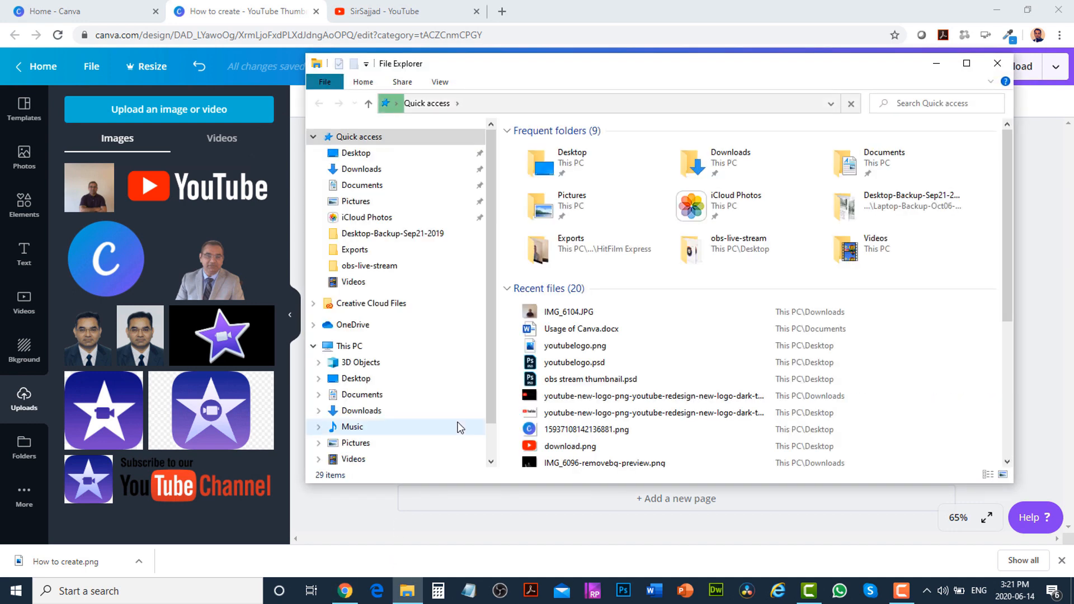
{"action": "left_click", "coordinate": [359, 170]}
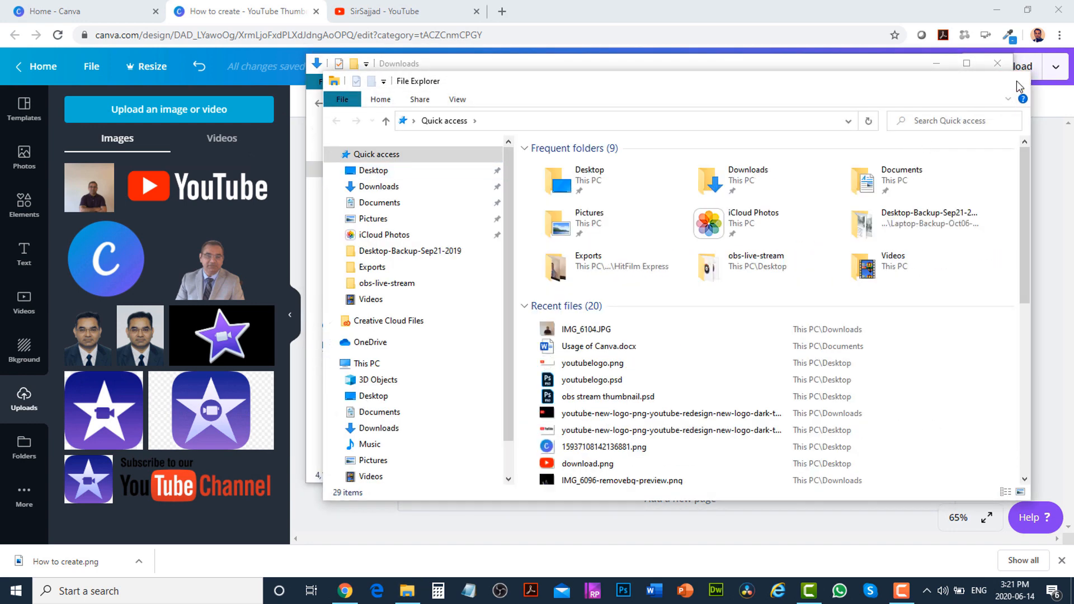
{"action": "left_click", "coordinate": [1015, 80]}
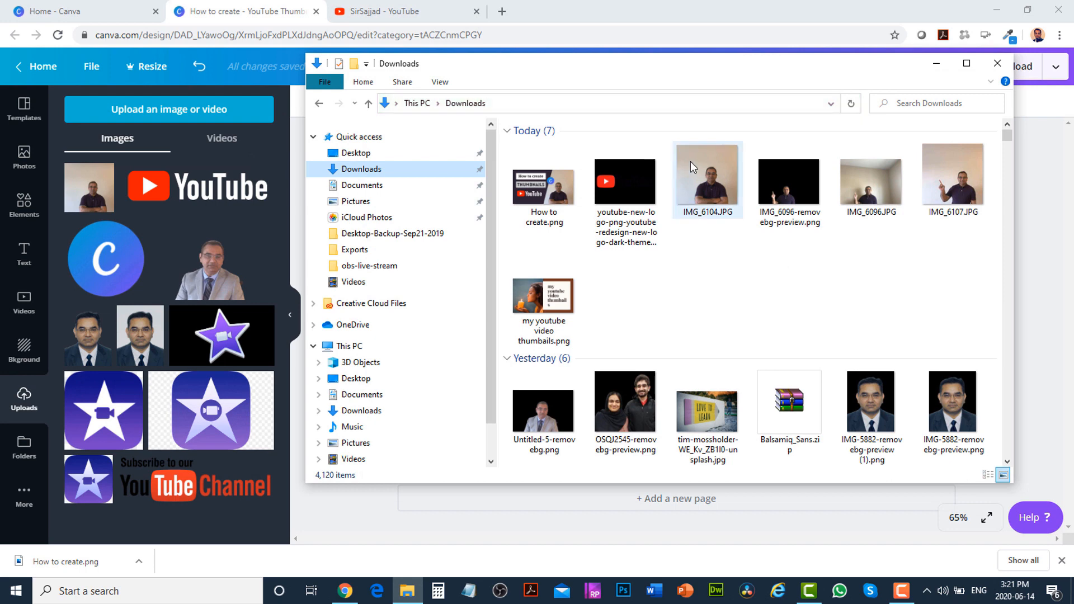
- View the downloaded "How to create.png" thumbnail at full size, then close the image viewer and the folder window
{"action": "left_click", "coordinate": [559, 204]}
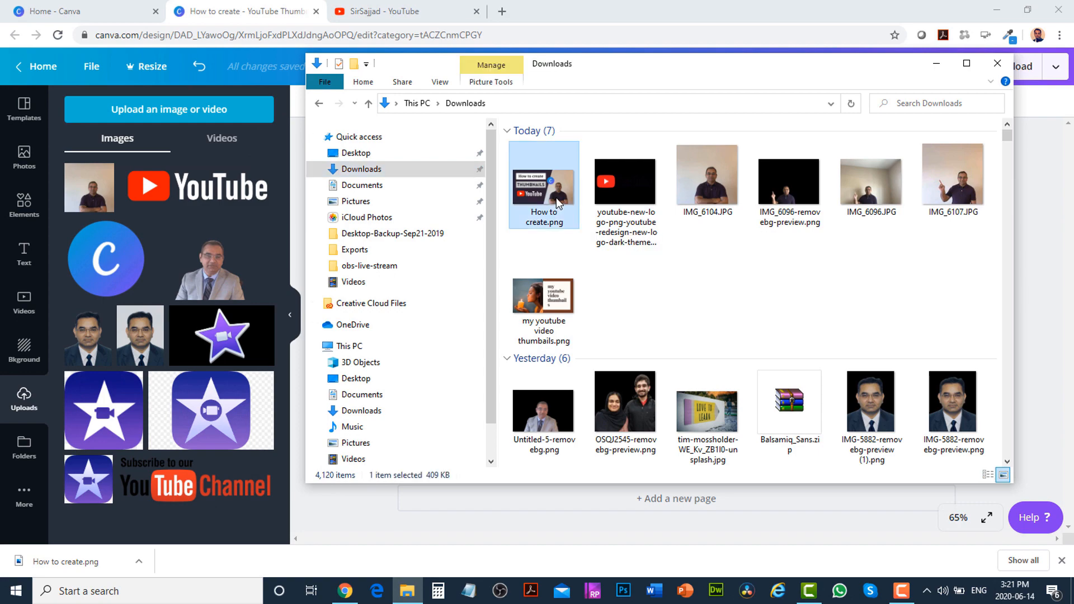
{"action": "double_click", "coordinate": [559, 204]}
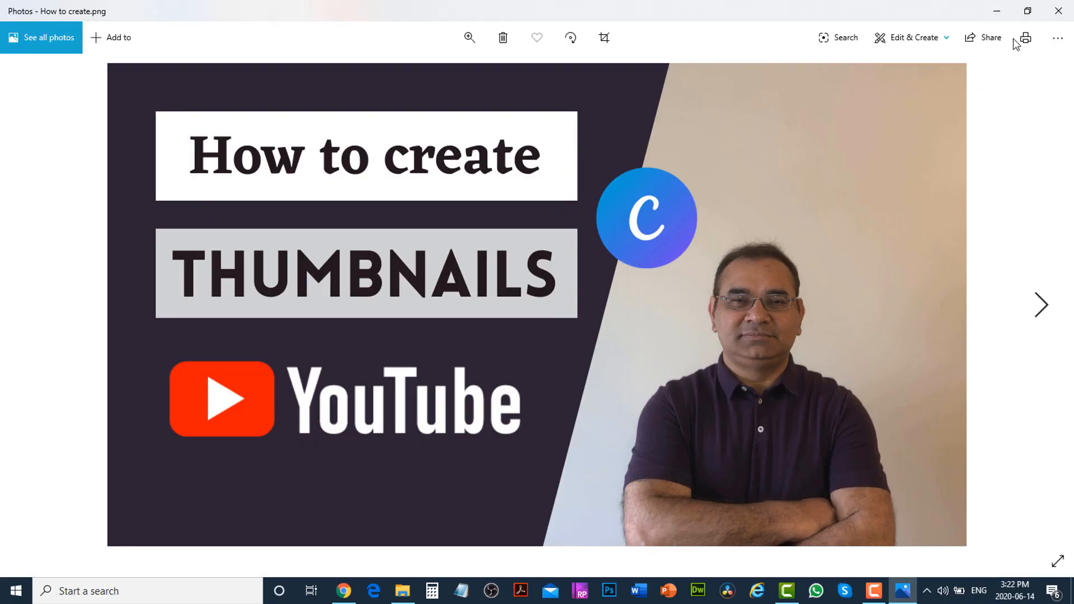
{"action": "left_click", "coordinate": [1061, 10]}
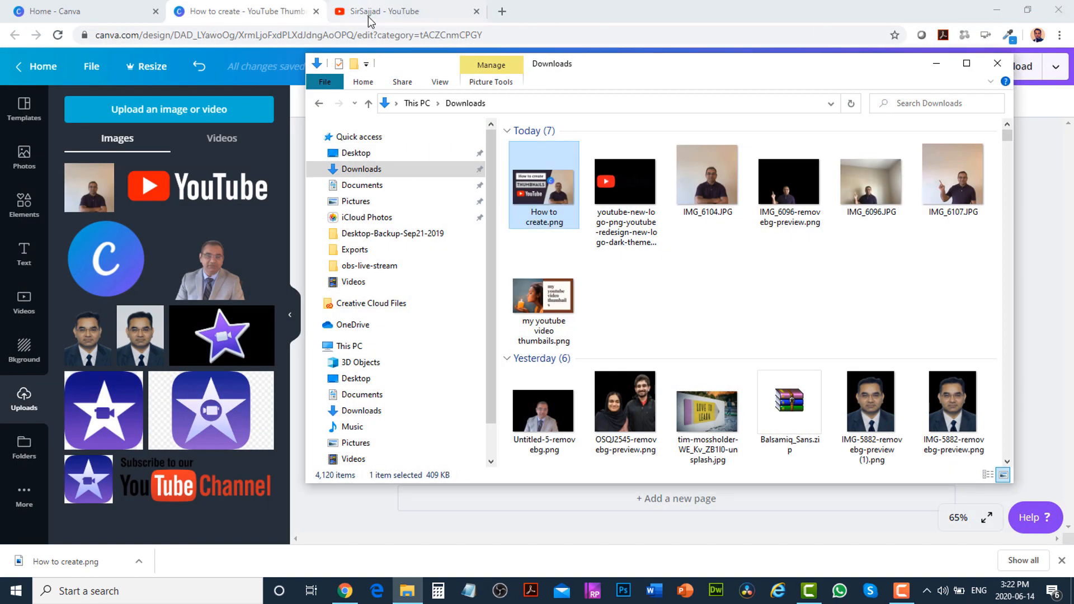
{"action": "left_click", "coordinate": [997, 63]}
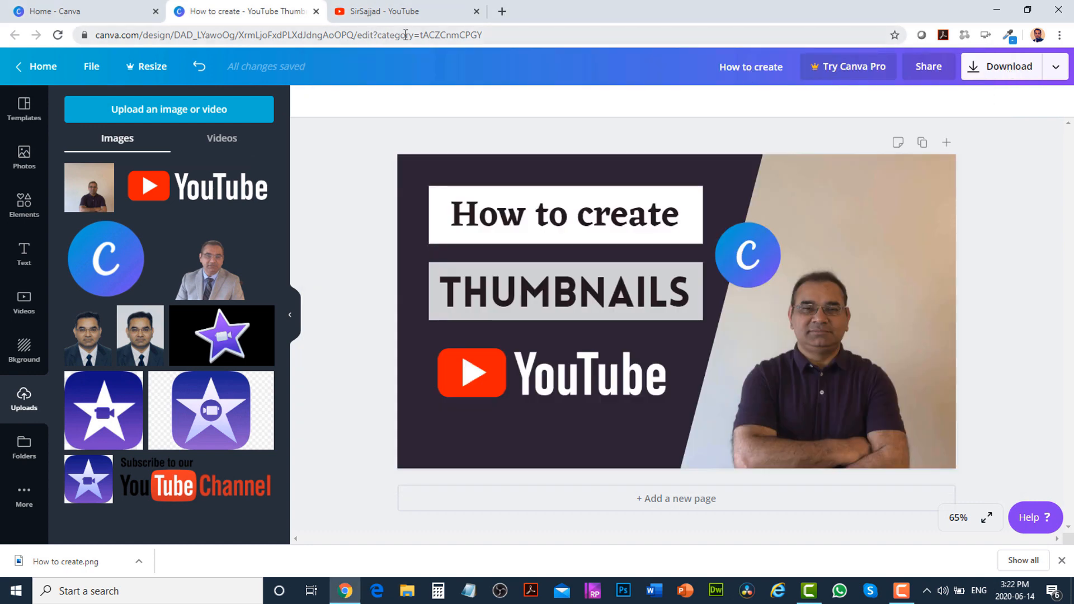
- Switch to the YouTube channel page, open YouTube Studio and dismiss the browser's download bar
{"action": "left_click", "coordinate": [392, 11]}
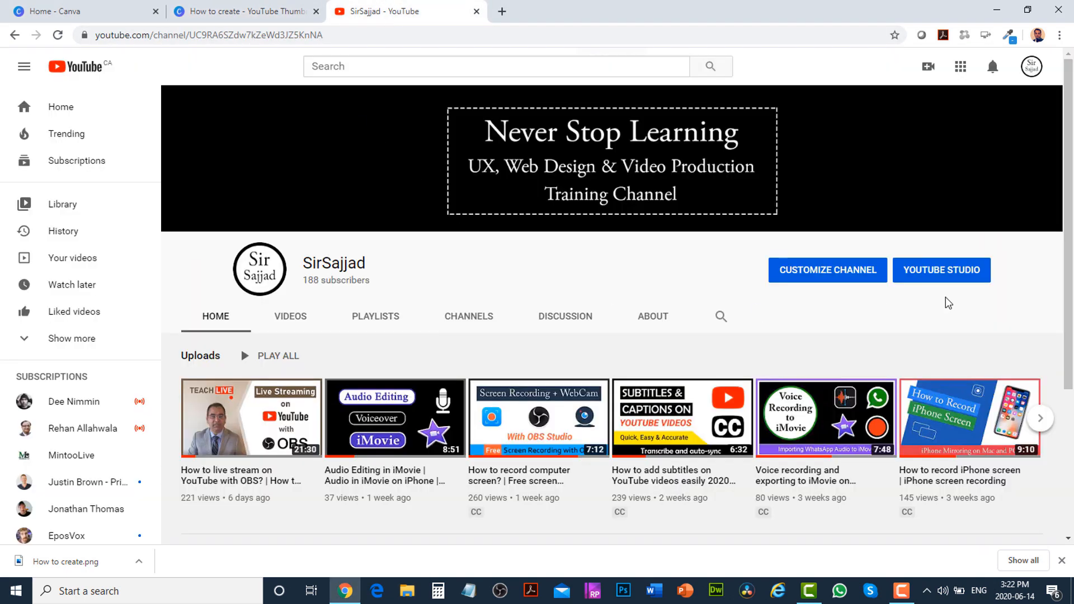
{"action": "mouse_move", "coordinate": [1037, 192]}
{"action": "left_click", "coordinate": [965, 276]}
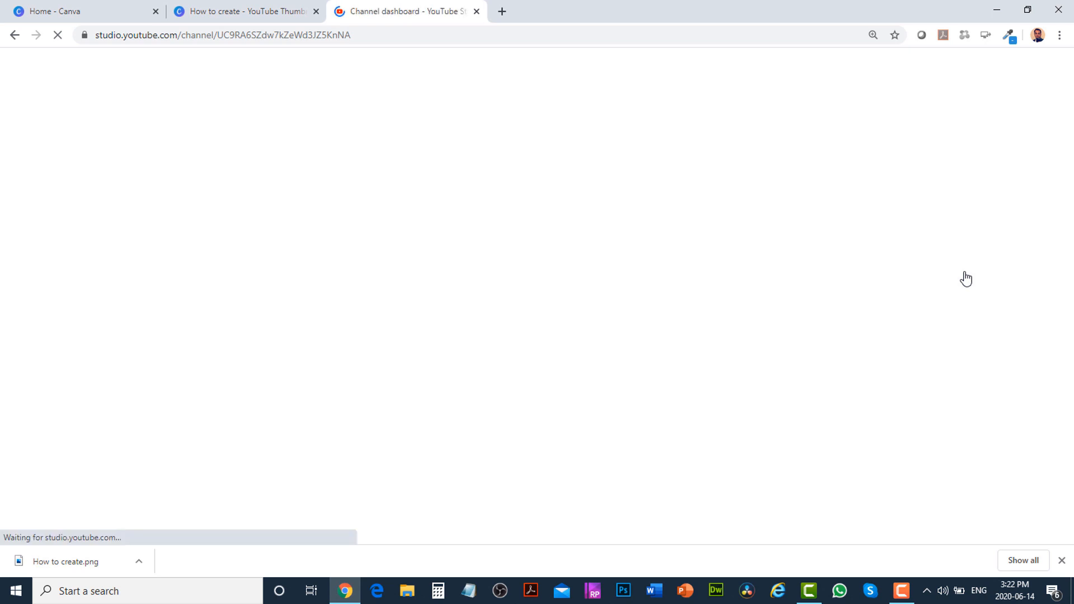
{"action": "left_click", "coordinate": [1061, 561]}
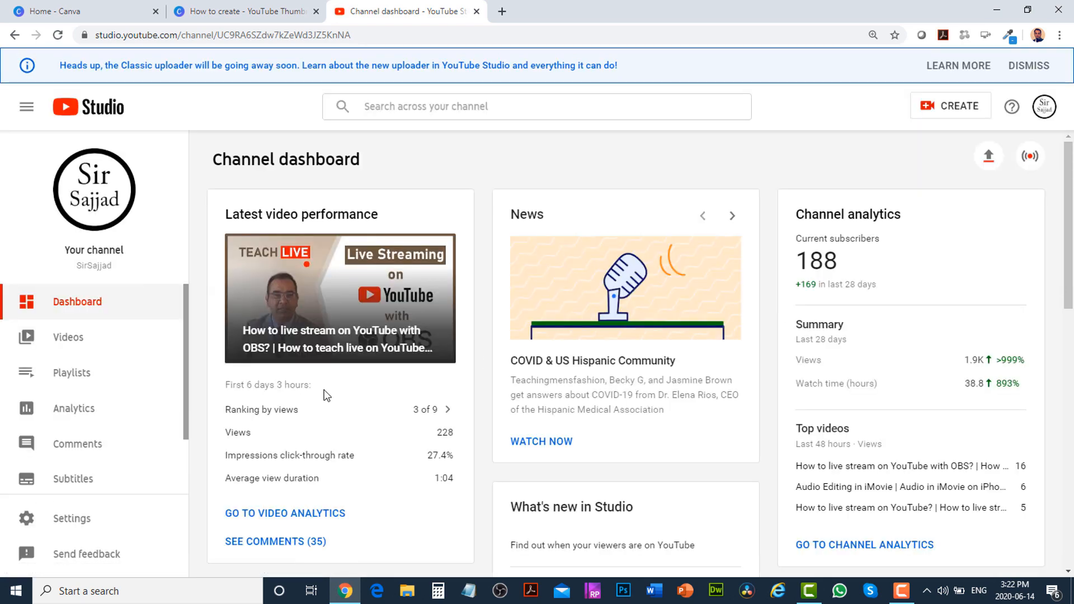
- Open the channel's video list and open the details of the private May 13, 2020 video about downloading an app on an old iPhone
{"action": "left_click", "coordinate": [79, 335]}
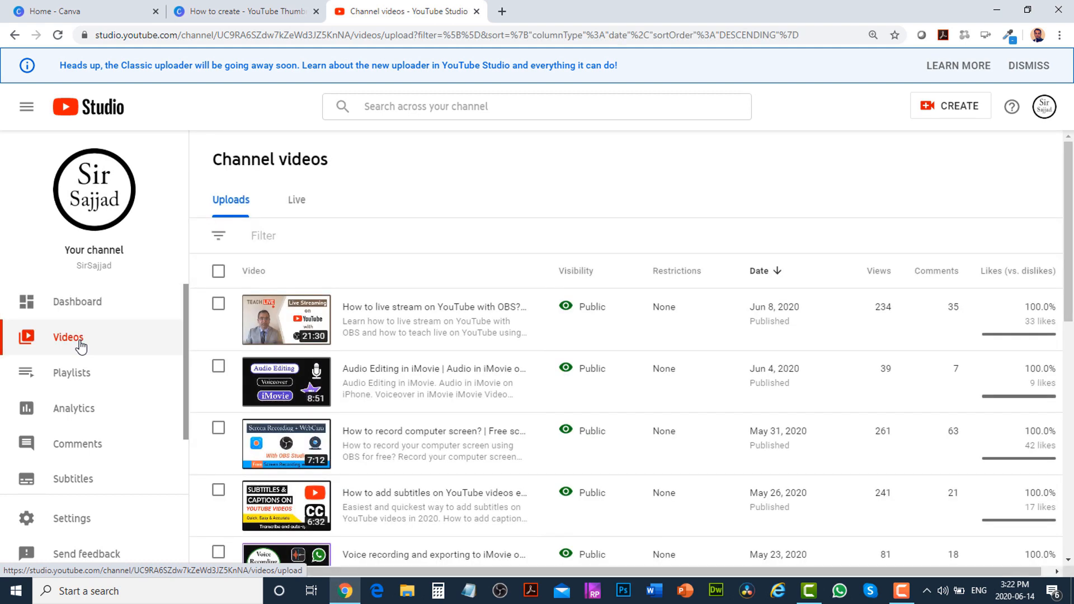
{"action": "scroll", "coordinate": [344, 376], "scroll_direction": "down", "scroll_amount": 1}
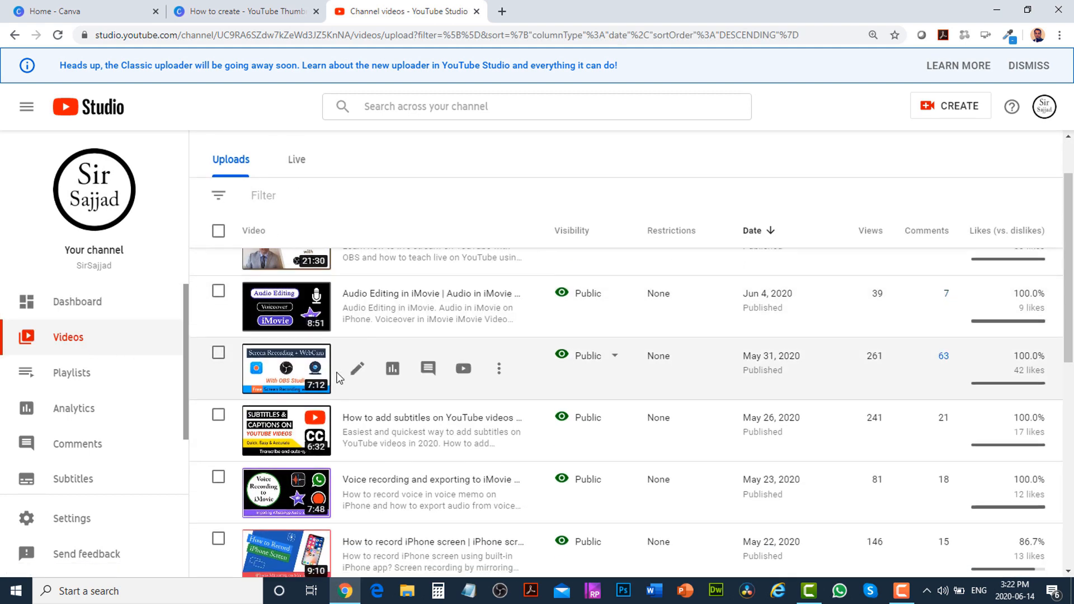
{"action": "scroll", "coordinate": [338, 378], "scroll_direction": "down", "scroll_amount": 5}
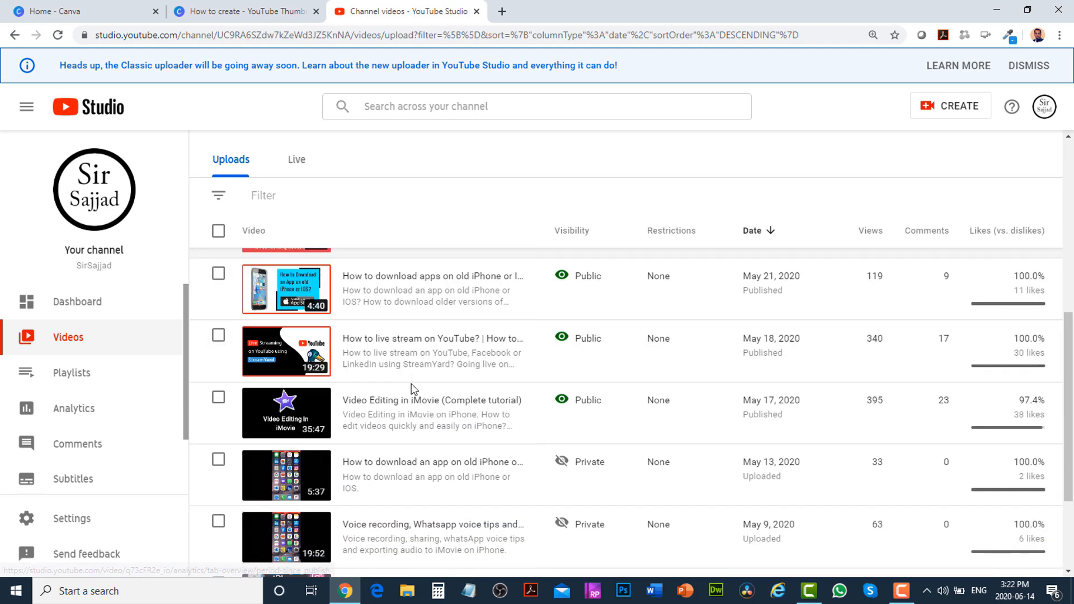
{"action": "scroll", "coordinate": [414, 388], "scroll_direction": "down", "scroll_amount": 2}
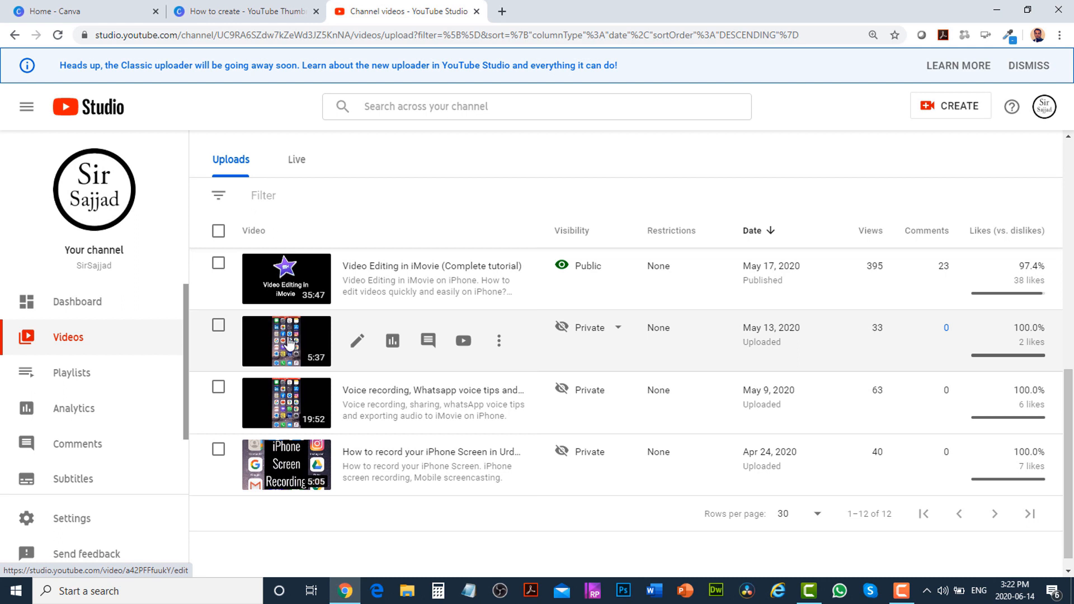
{"action": "left_click", "coordinate": [297, 347]}
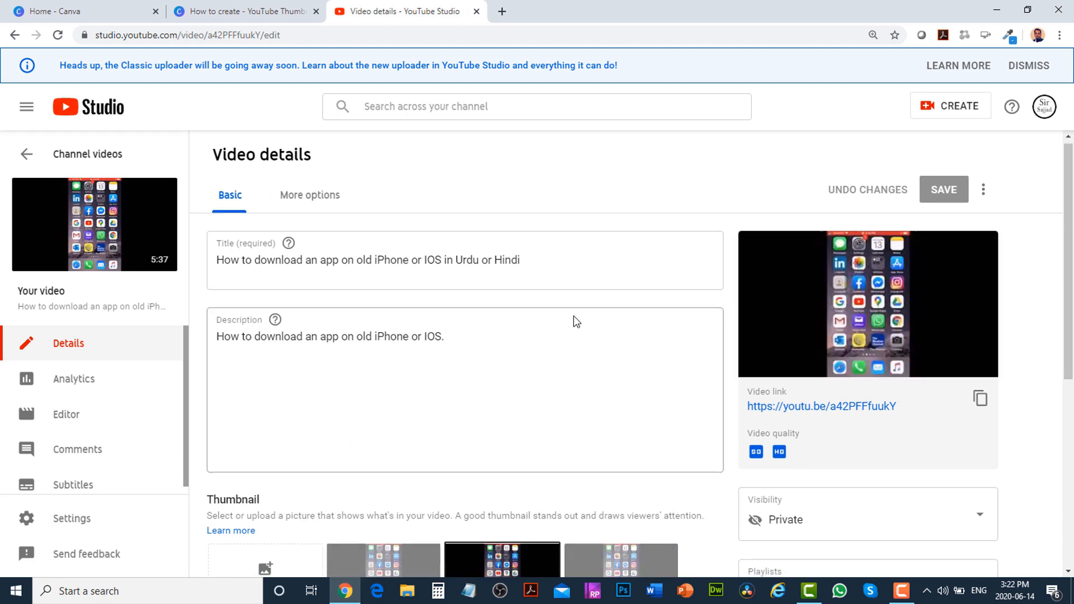
- Upload "How to create.png" from the Downloads folder as the video's custom thumbnail and save the video details
{"action": "scroll", "coordinate": [576, 318], "scroll_direction": "down", "scroll_amount": 4}
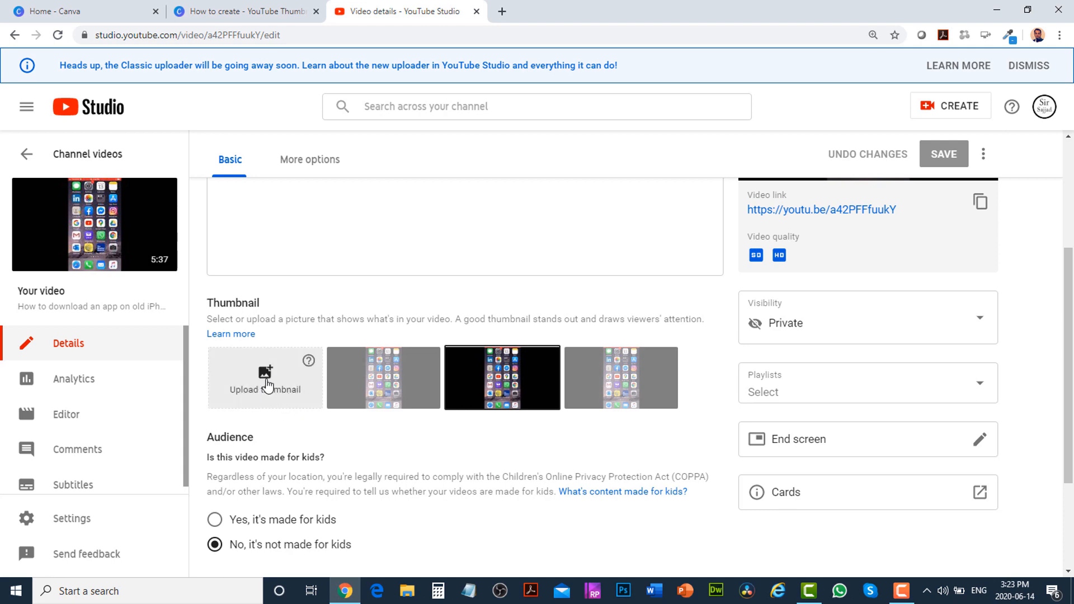
{"action": "left_click", "coordinate": [264, 372]}
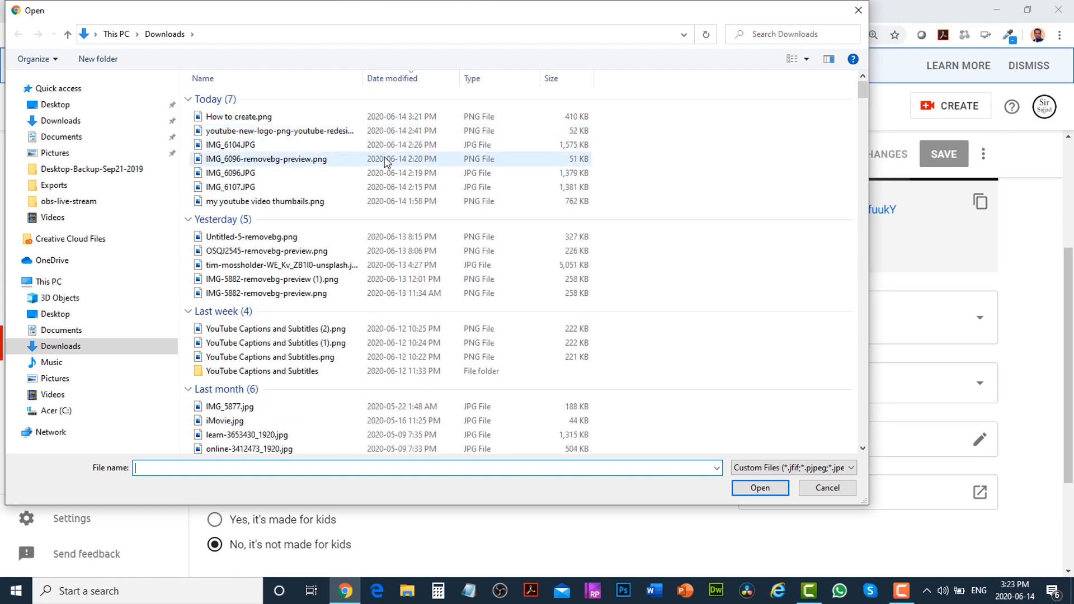
{"action": "left_click", "coordinate": [311, 117]}
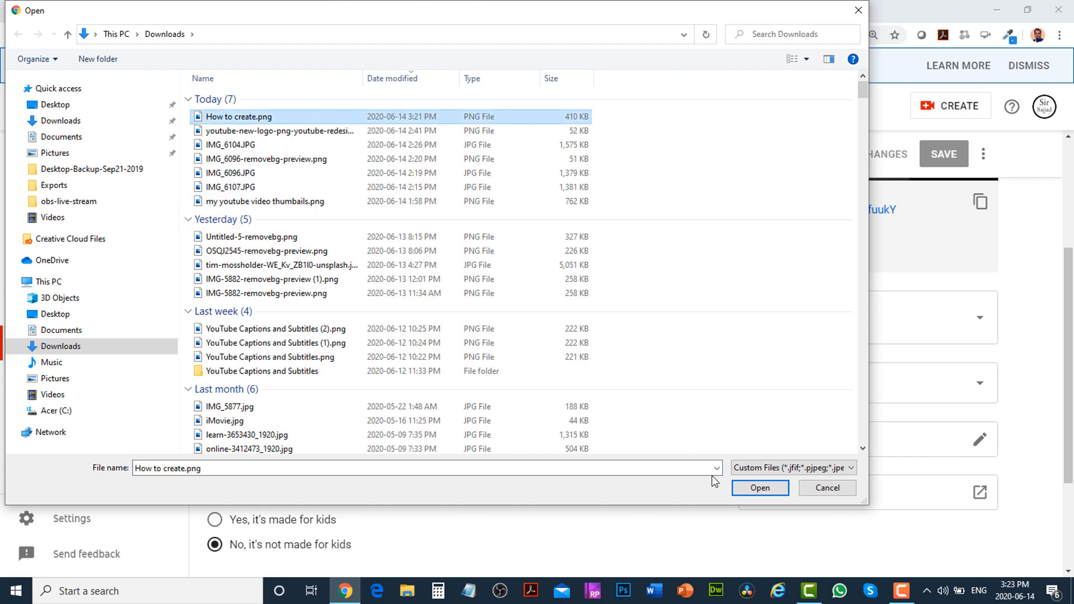
{"action": "left_click", "coordinate": [759, 488]}
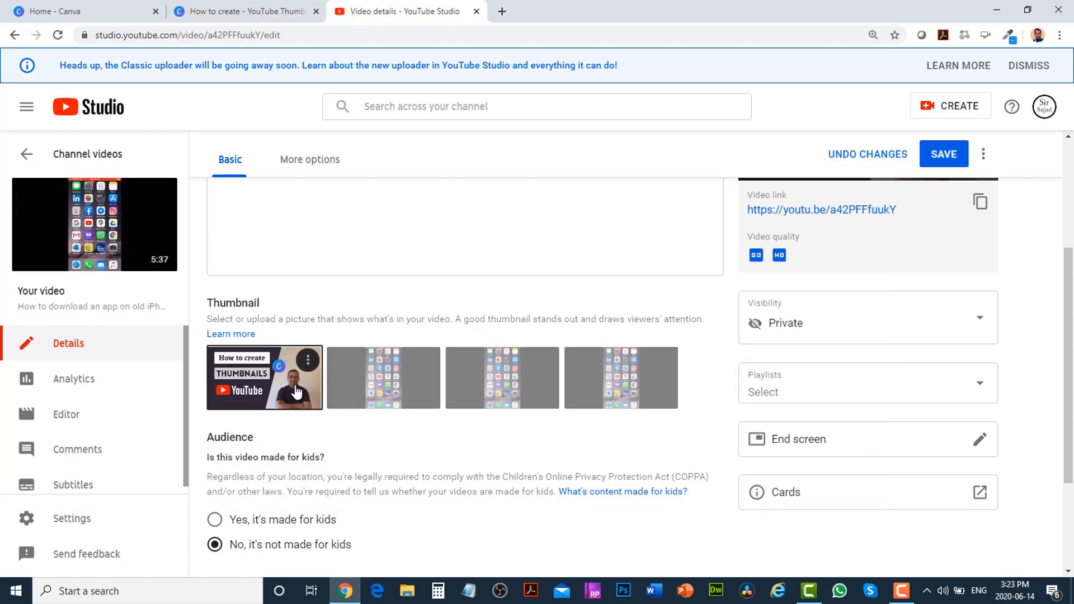
{"action": "left_click", "coordinate": [942, 157]}
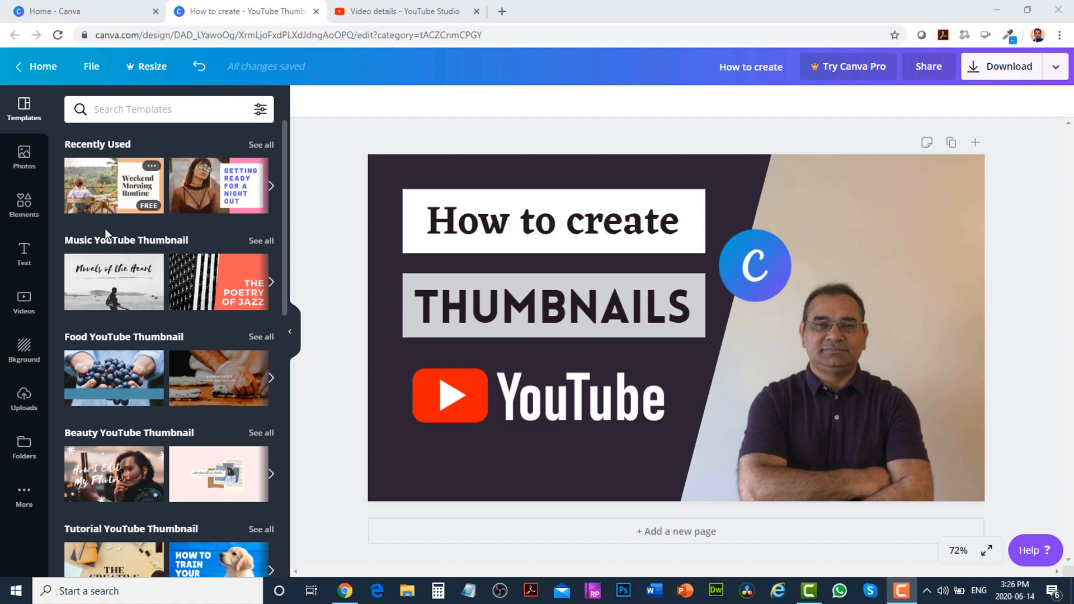
- Apply the recently used "Getting Ready for a Night Out" template to the design and delete its photo of the woman
{"action": "scroll", "coordinate": [160, 291], "scroll_direction": "down", "scroll_amount": 5}
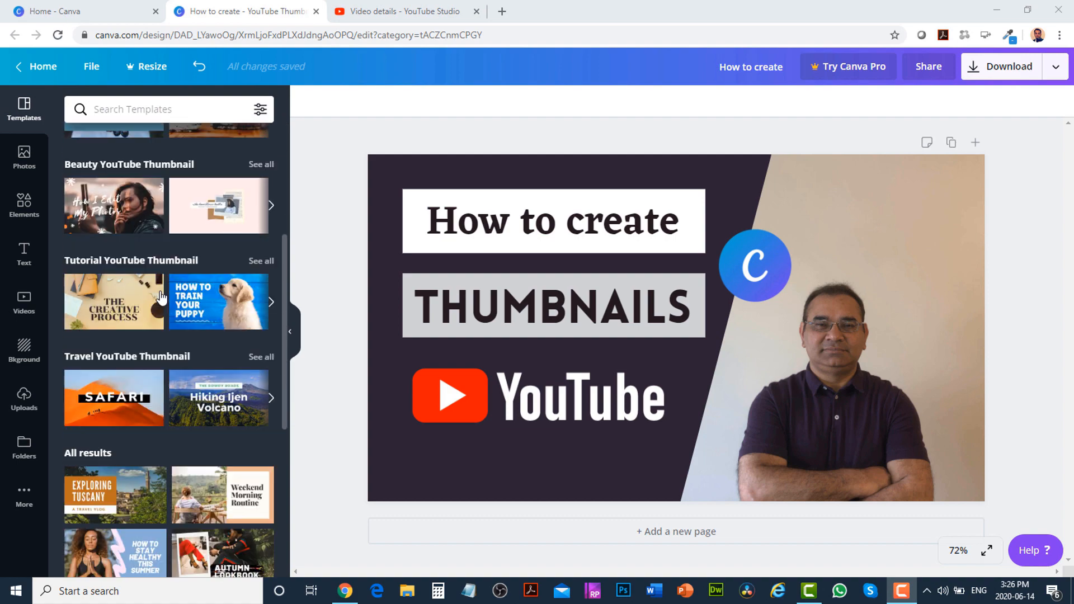
{"action": "scroll", "coordinate": [160, 297], "scroll_direction": "down", "scroll_amount": 6}
{"action": "scroll", "coordinate": [155, 298], "scroll_direction": "up", "scroll_amount": 7}
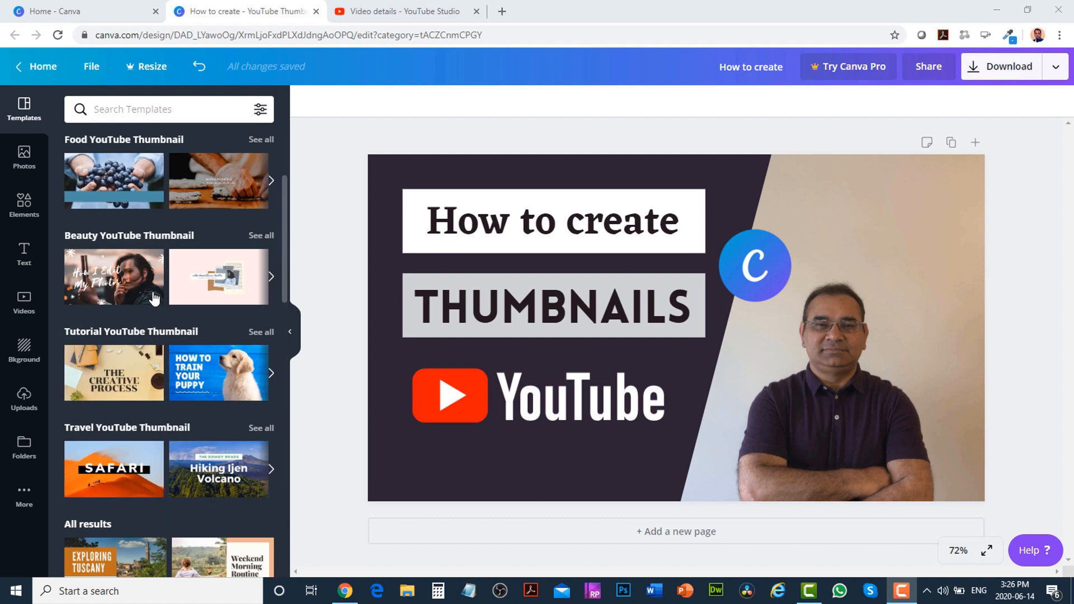
{"action": "scroll", "coordinate": [155, 299], "scroll_direction": "up", "scroll_amount": 4}
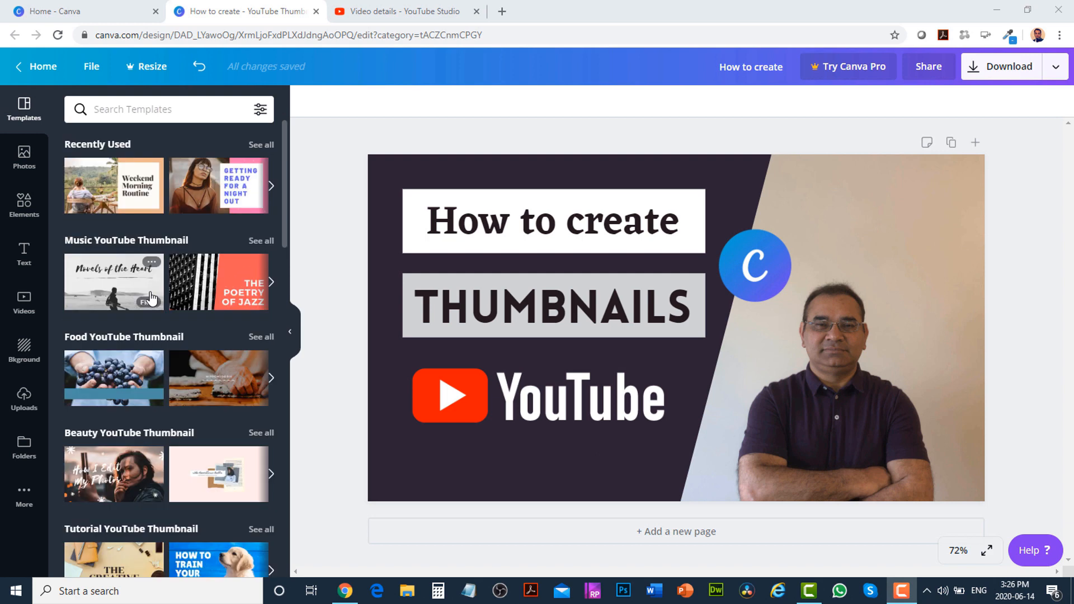
{"action": "left_click", "coordinate": [211, 191]}
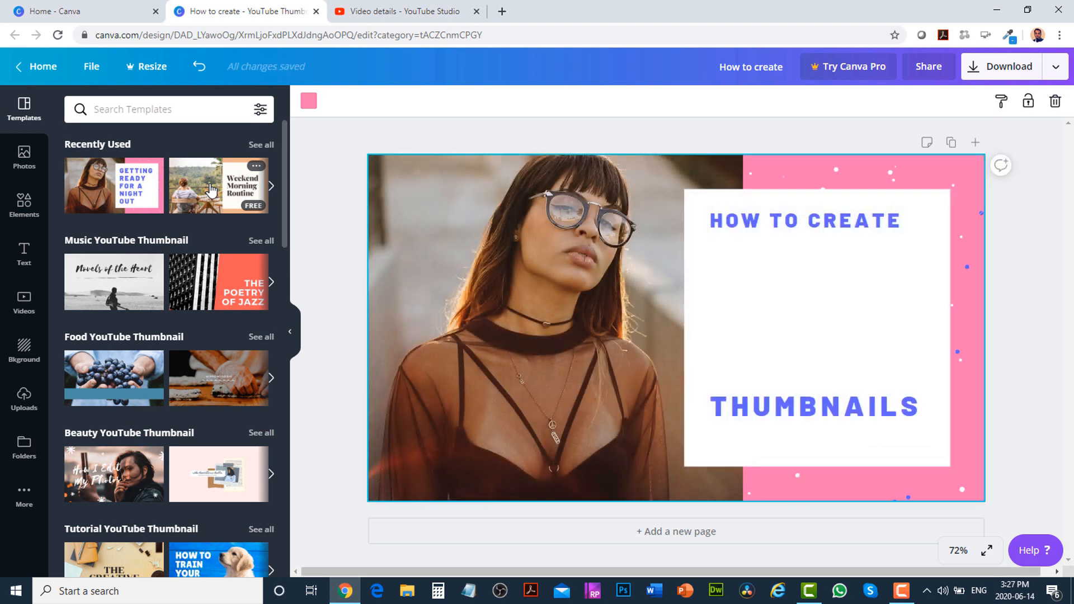
{"action": "left_click", "coordinate": [540, 314]}
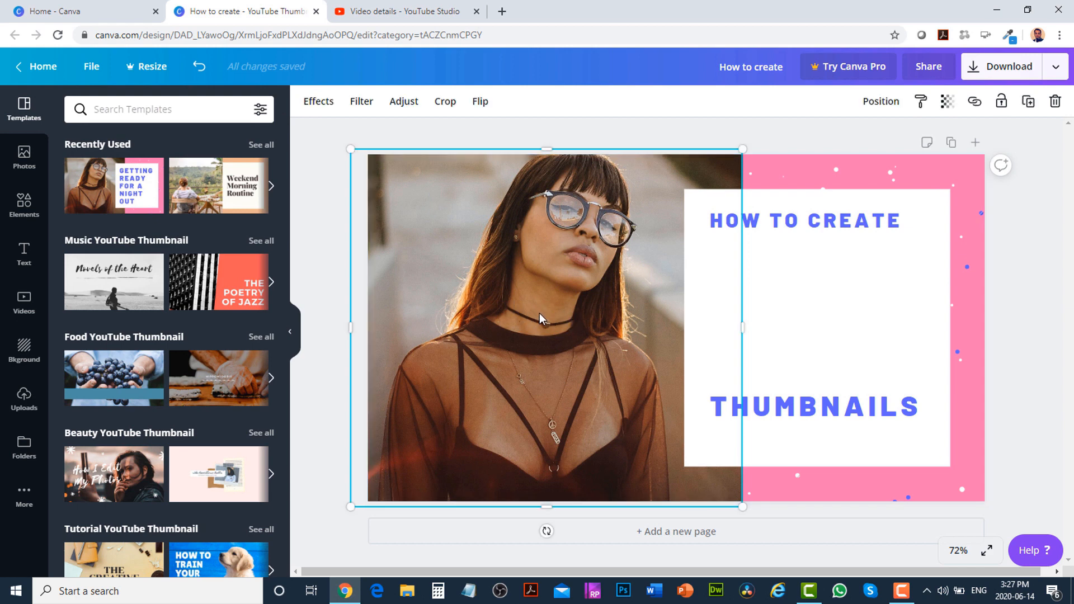
{"action": "key", "text": "Delete"}
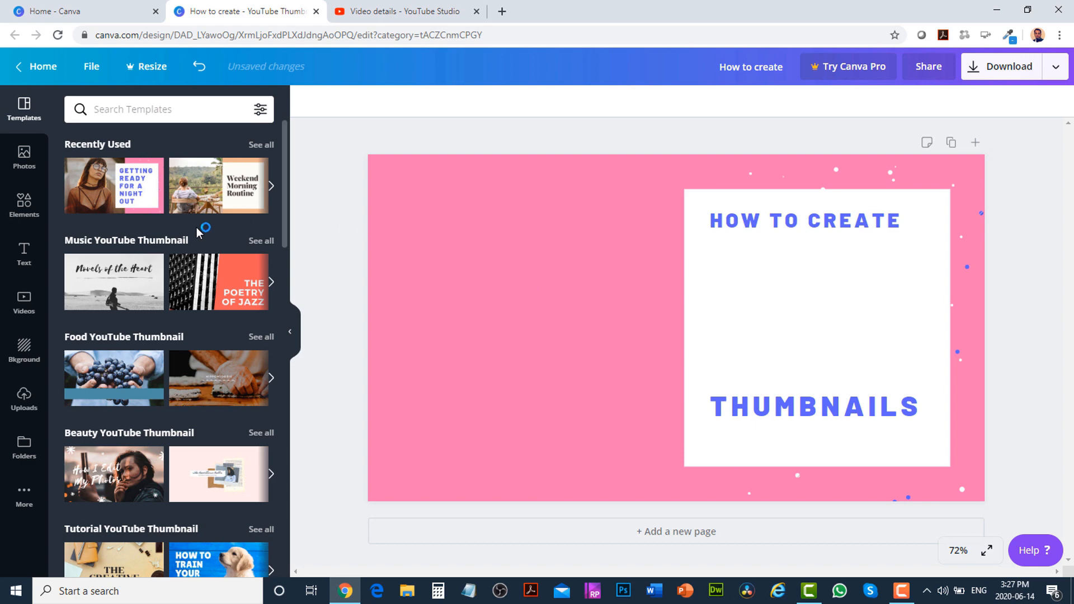
- Add the uploaded portrait photo, fit it to the full page height at the left edge and send it backward behind the white box
{"action": "left_click", "coordinate": [25, 406]}
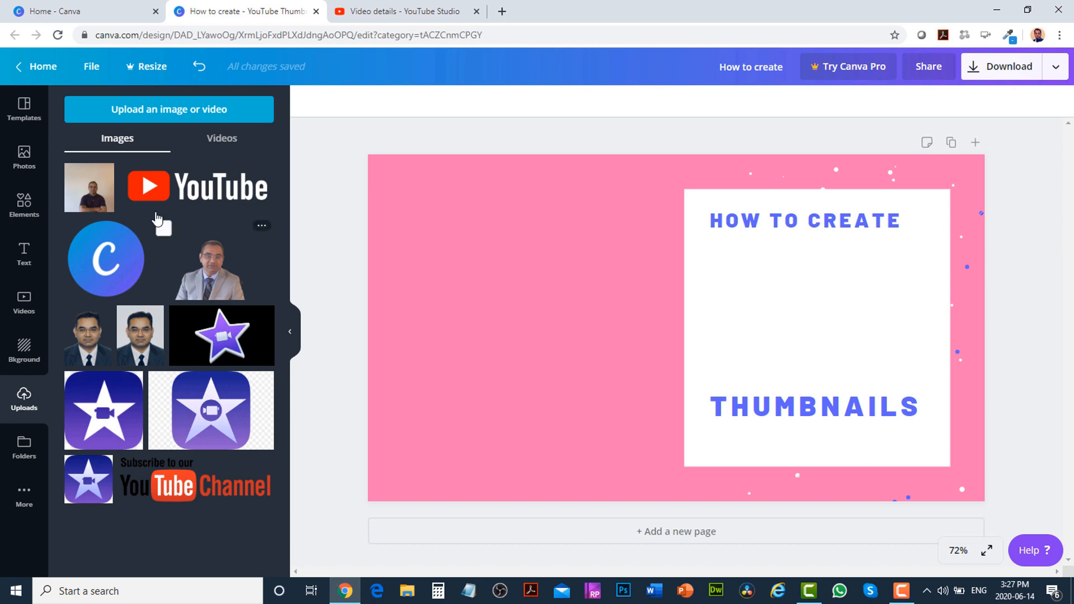
{"action": "left_click", "coordinate": [92, 196]}
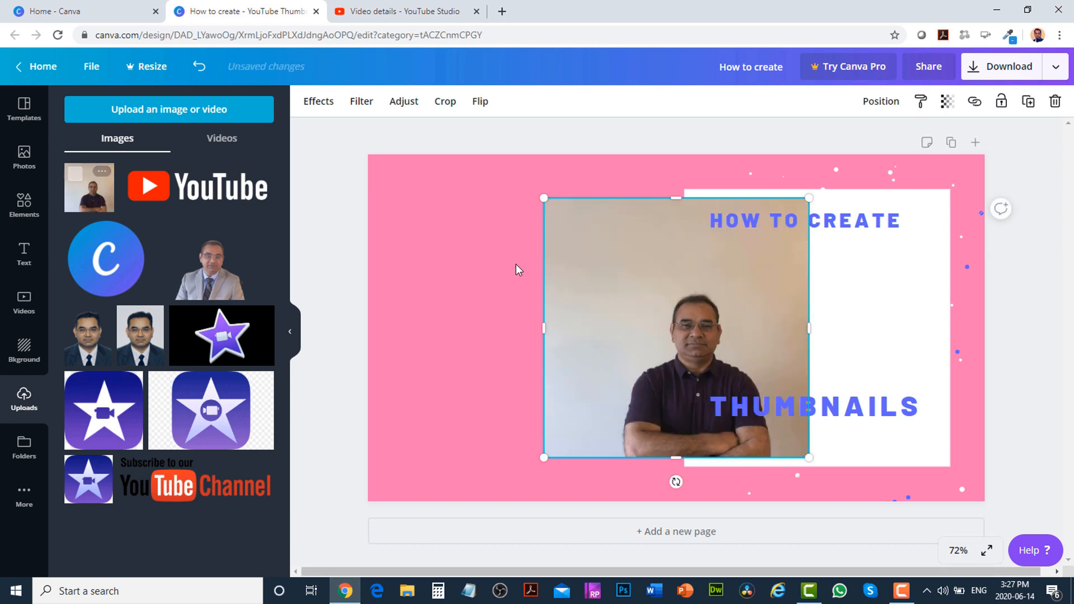
{"action": "left_click_drag", "start_coordinate": [560, 261], "coordinate": [385, 218]}
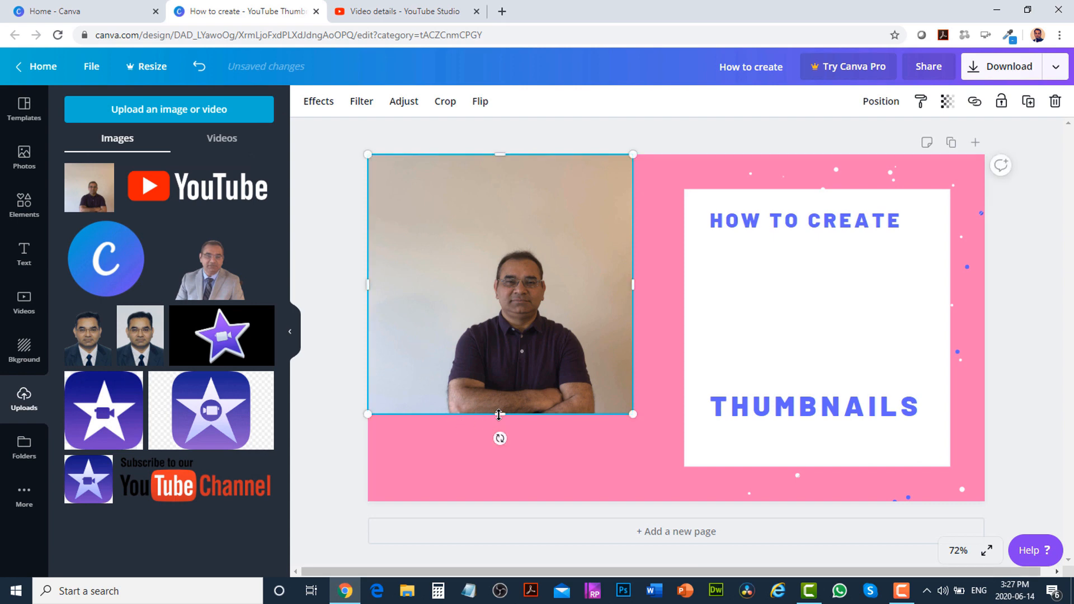
{"action": "left_click_drag", "start_coordinate": [498, 449], "coordinate": [496, 493]}
{"action": "key", "text": "ctrl+z"}
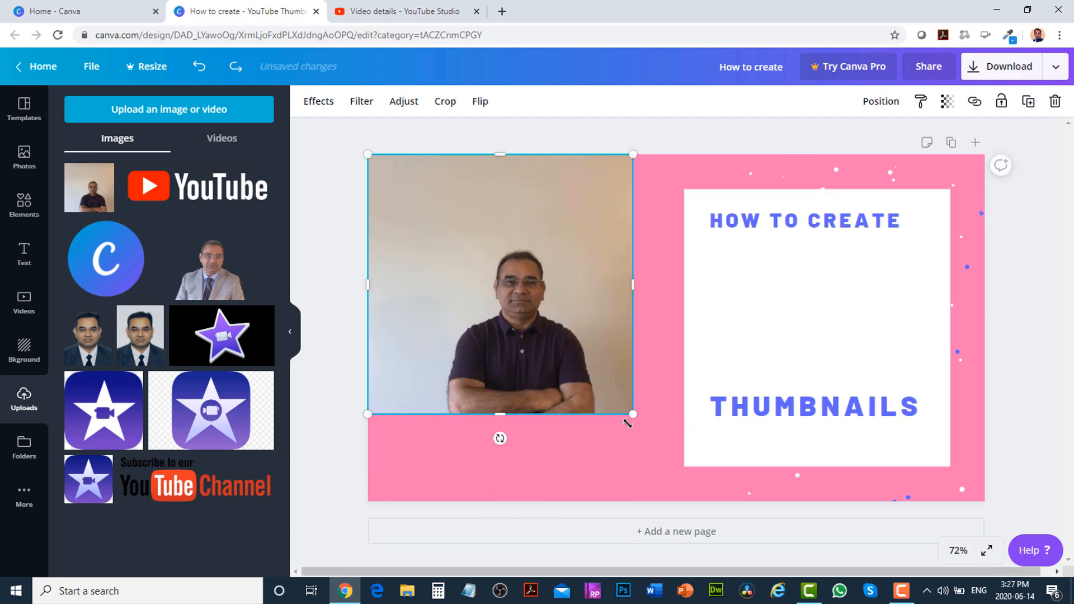
{"action": "left_click_drag", "start_coordinate": [632, 414], "coordinate": [704, 526]}
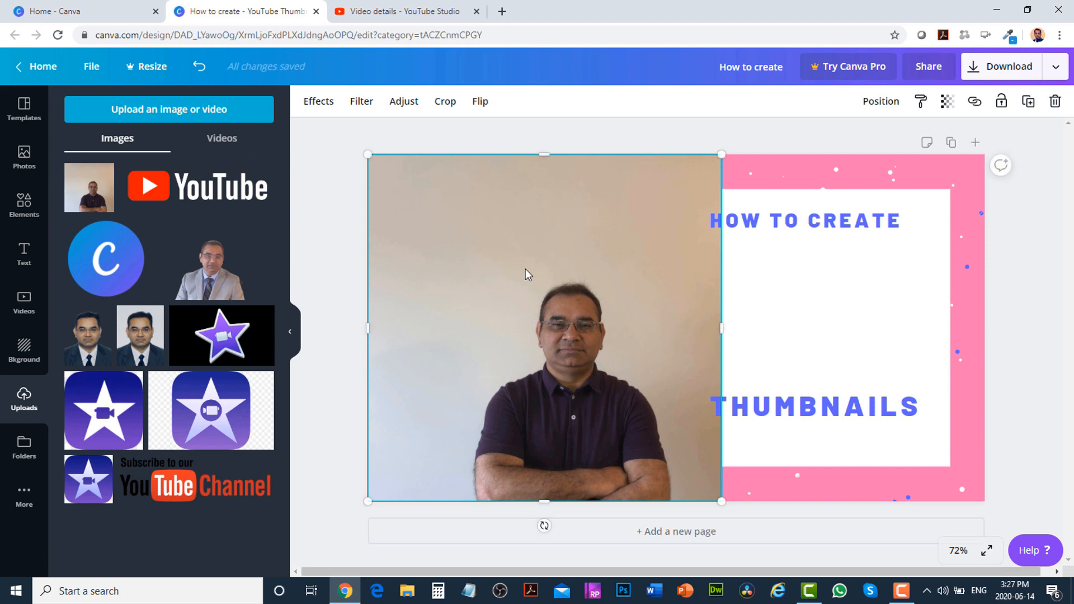
{"action": "right_click", "coordinate": [500, 233]}
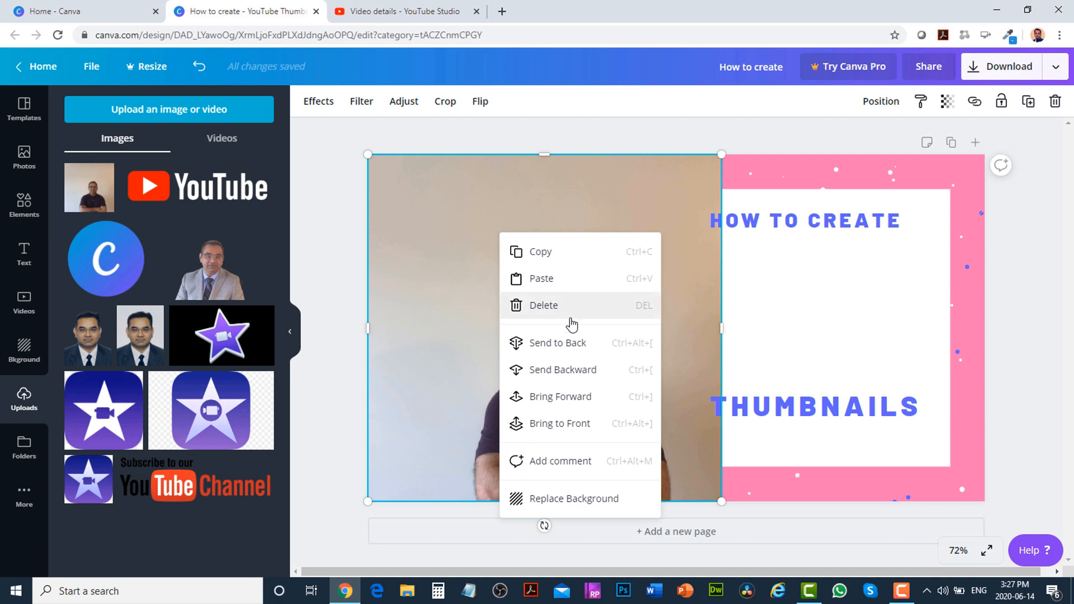
{"action": "left_click", "coordinate": [600, 375]}
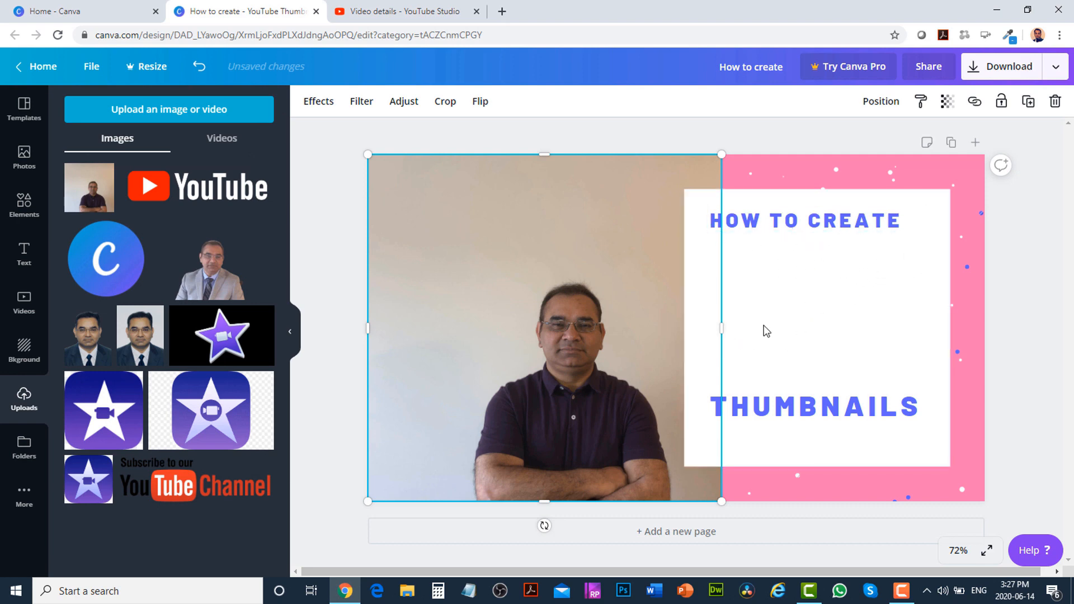
- Delete the dotted confetti overlay and change the pink page background to the dark purple from the photo colors
{"action": "left_click", "coordinate": [856, 178]}
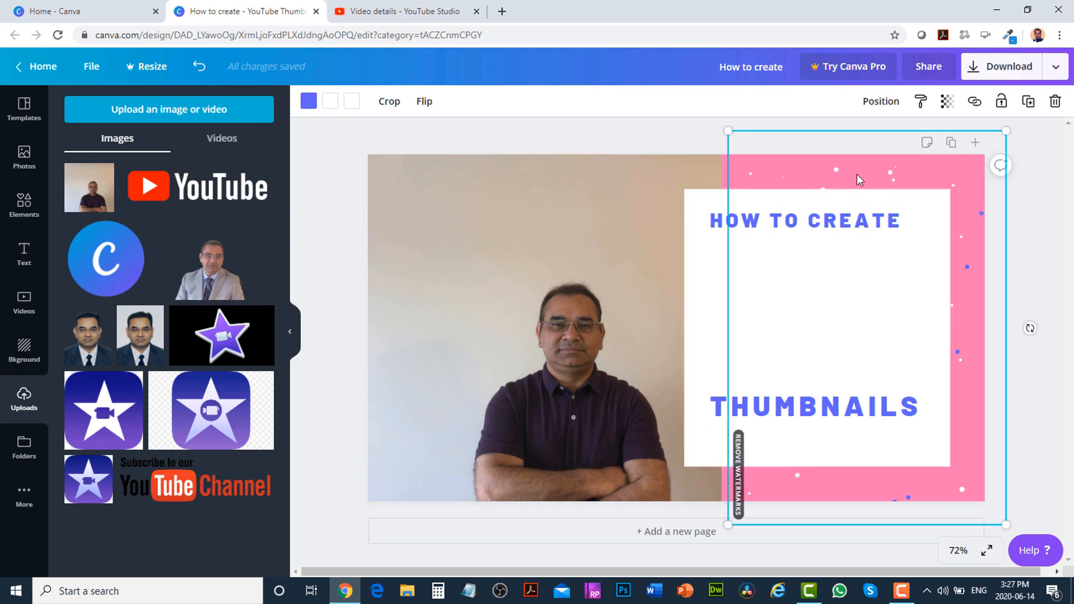
{"action": "key", "text": "Delete"}
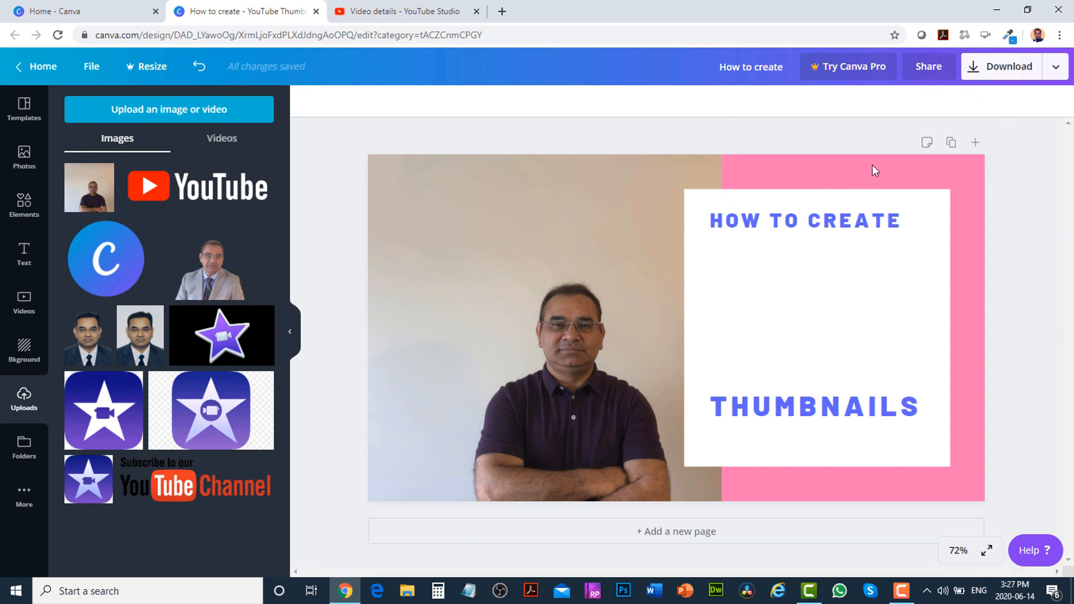
{"action": "left_click", "coordinate": [872, 165]}
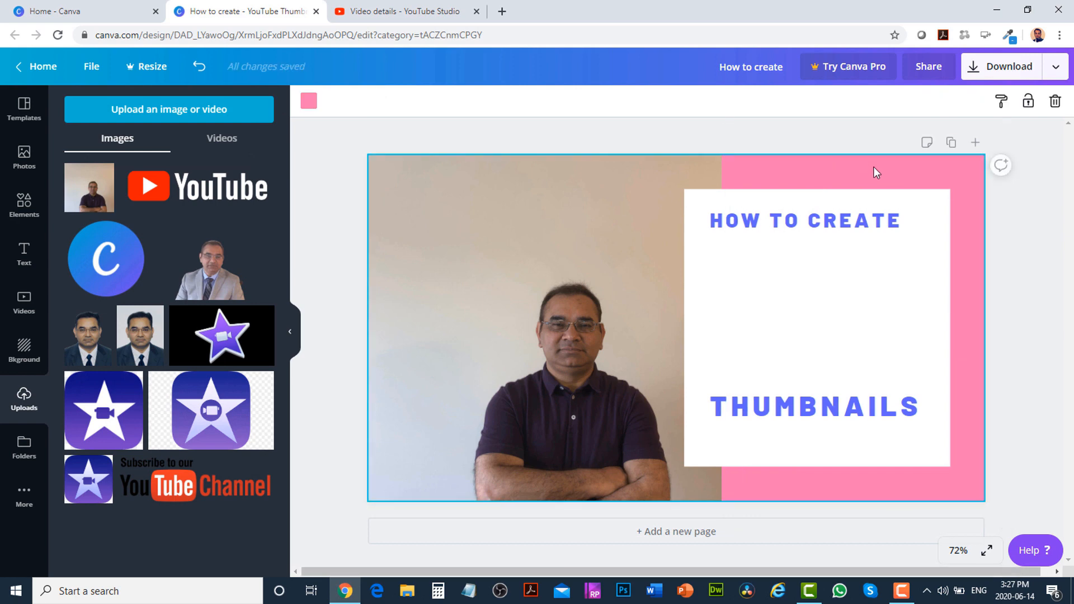
{"action": "left_click", "coordinate": [312, 106]}
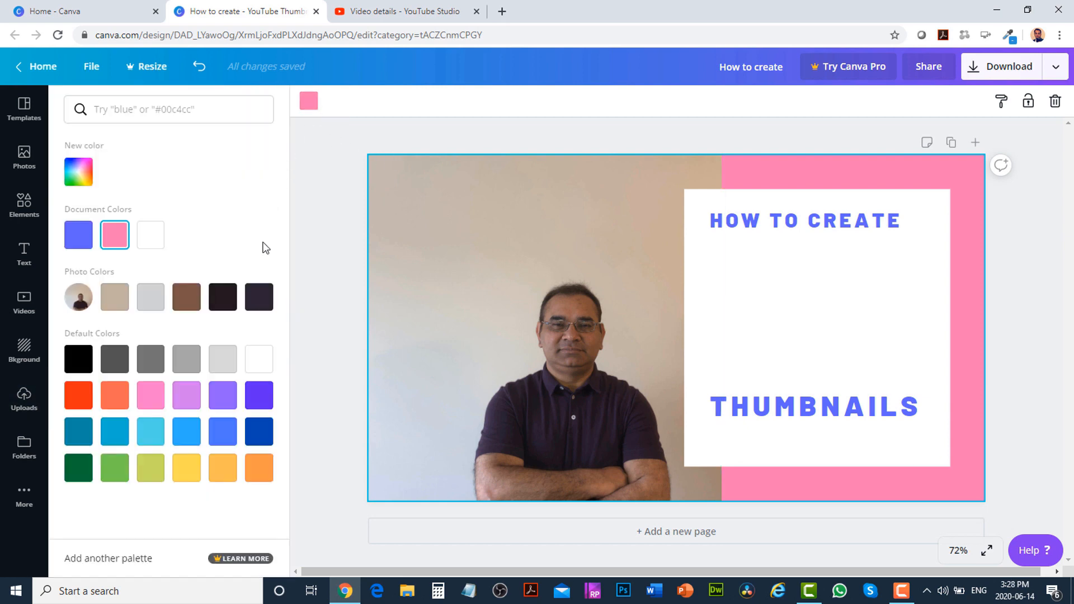
{"action": "left_click", "coordinate": [225, 303]}
{"action": "left_click", "coordinate": [260, 302]}
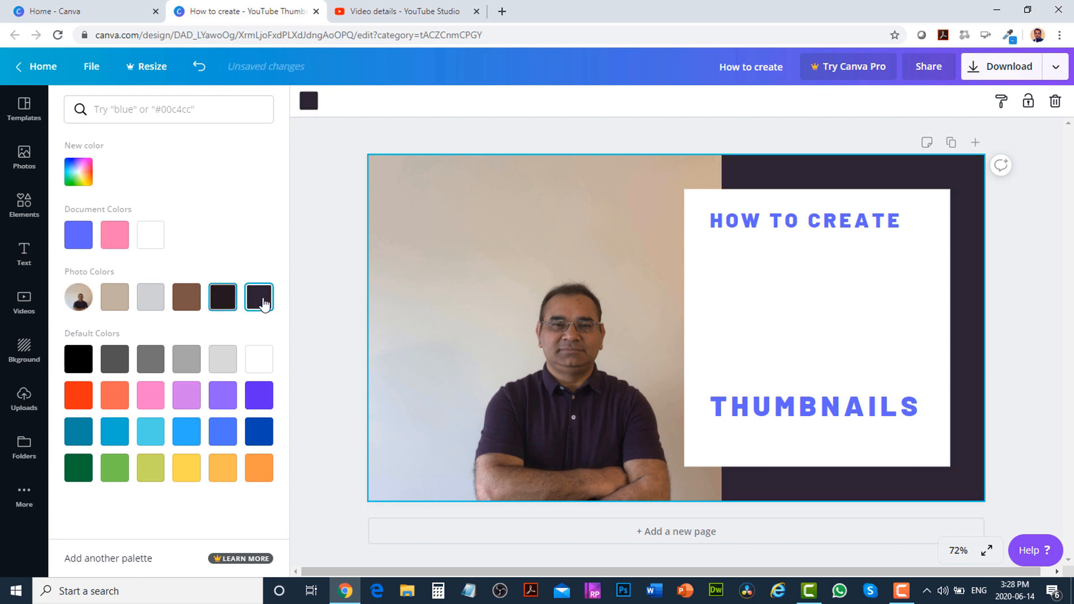
{"action": "left_click", "coordinate": [190, 306]}
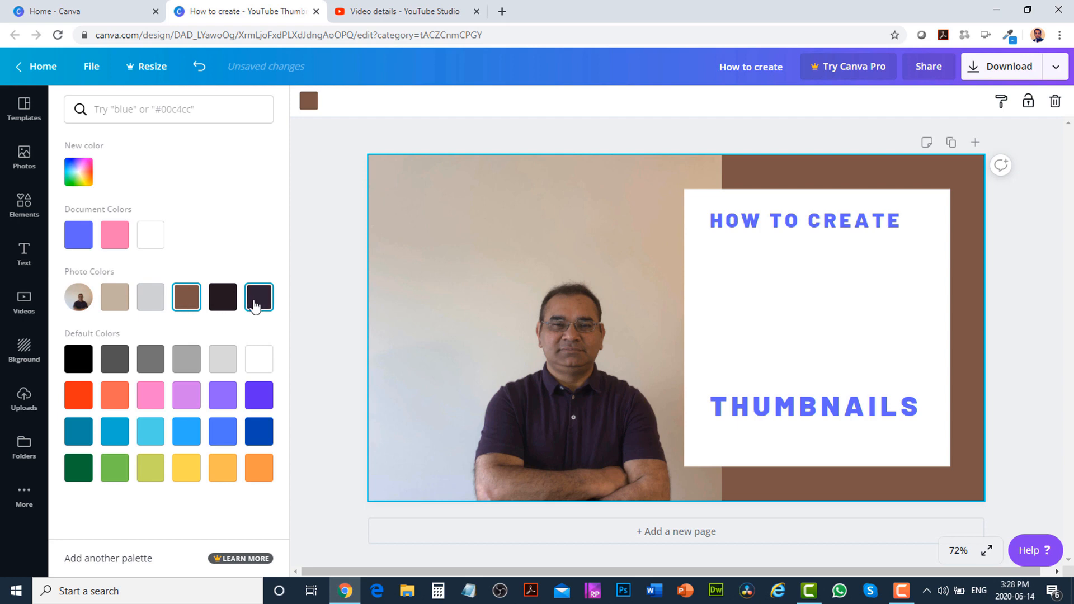
{"action": "left_click", "coordinate": [254, 306]}
{"action": "left_click", "coordinate": [232, 305]}
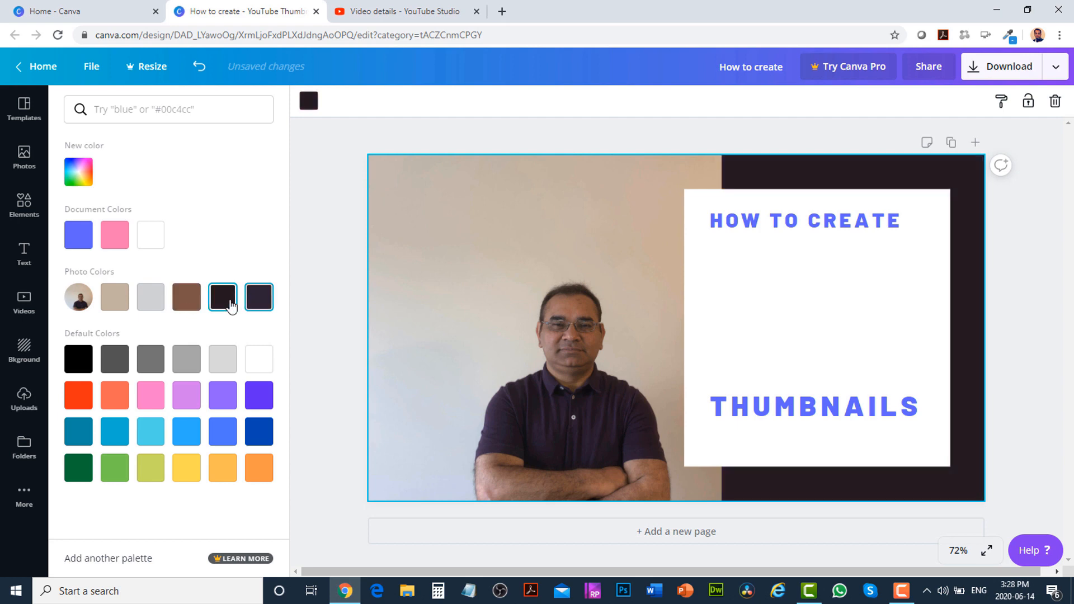
{"action": "left_click", "coordinate": [260, 304]}
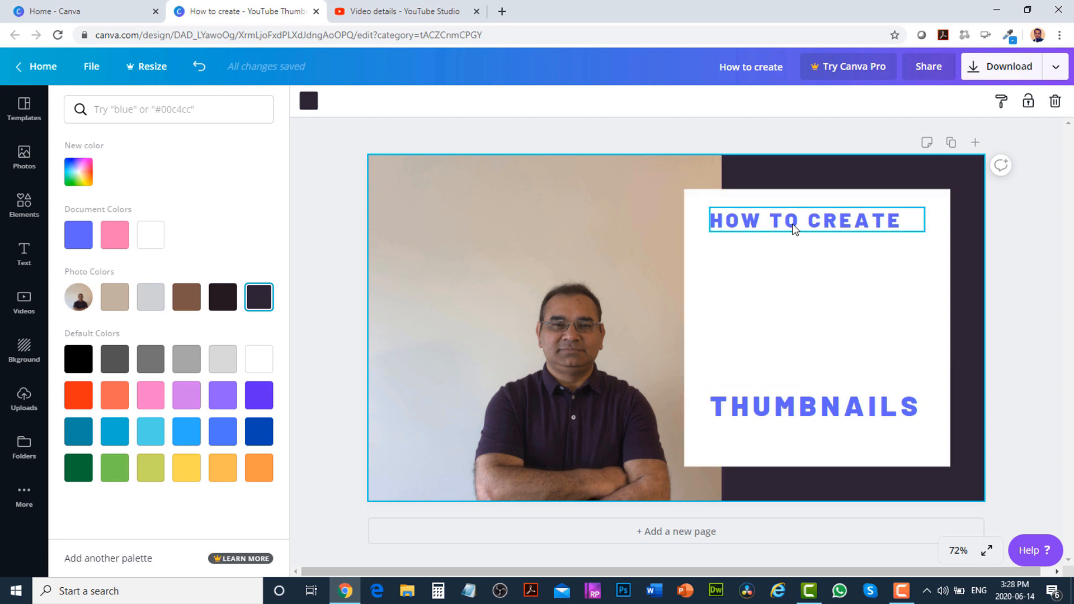
- Enlarge the portrait photo and reposition it so the man is centered in the area beside the white text box
{"action": "left_click", "coordinate": [555, 289]}
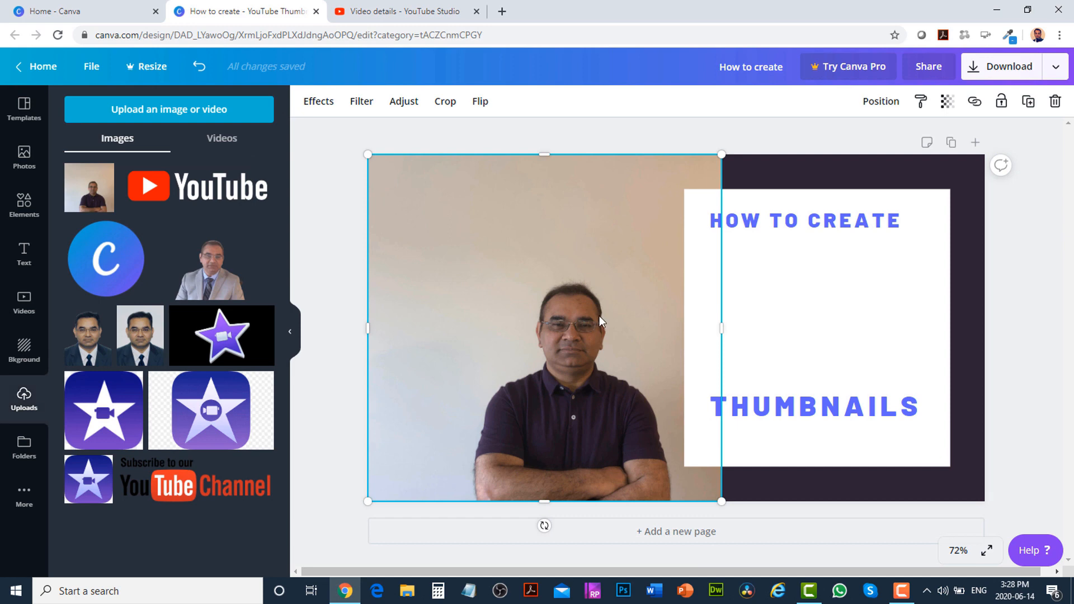
{"action": "left_click_drag", "start_coordinate": [595, 320], "coordinate": [523, 320]}
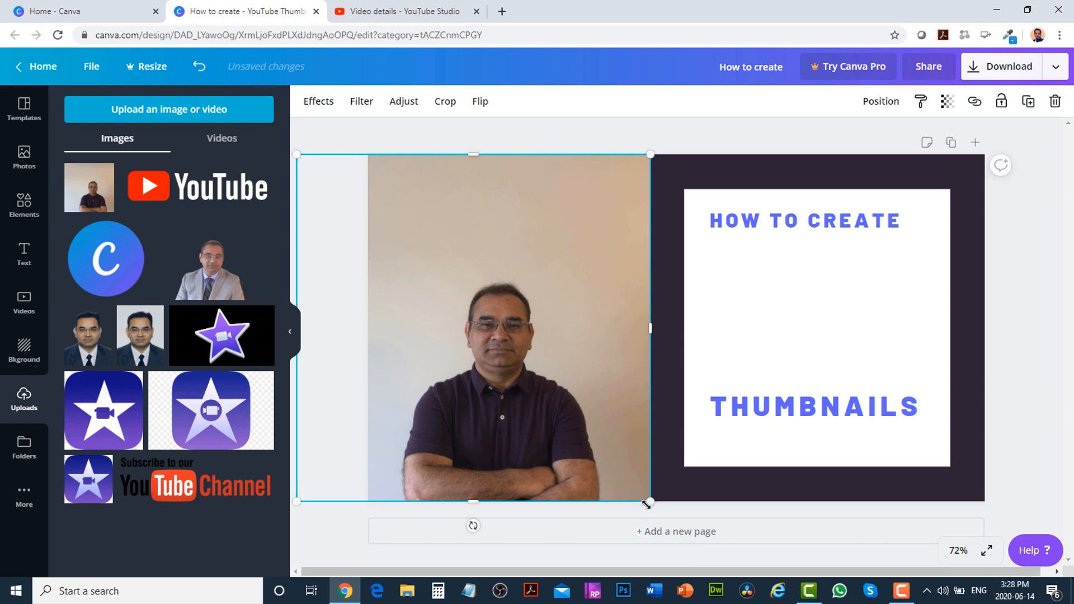
{"action": "left_click_drag", "start_coordinate": [649, 504], "coordinate": [744, 551]}
{"action": "left_click_drag", "start_coordinate": [565, 432], "coordinate": [566, 398]}
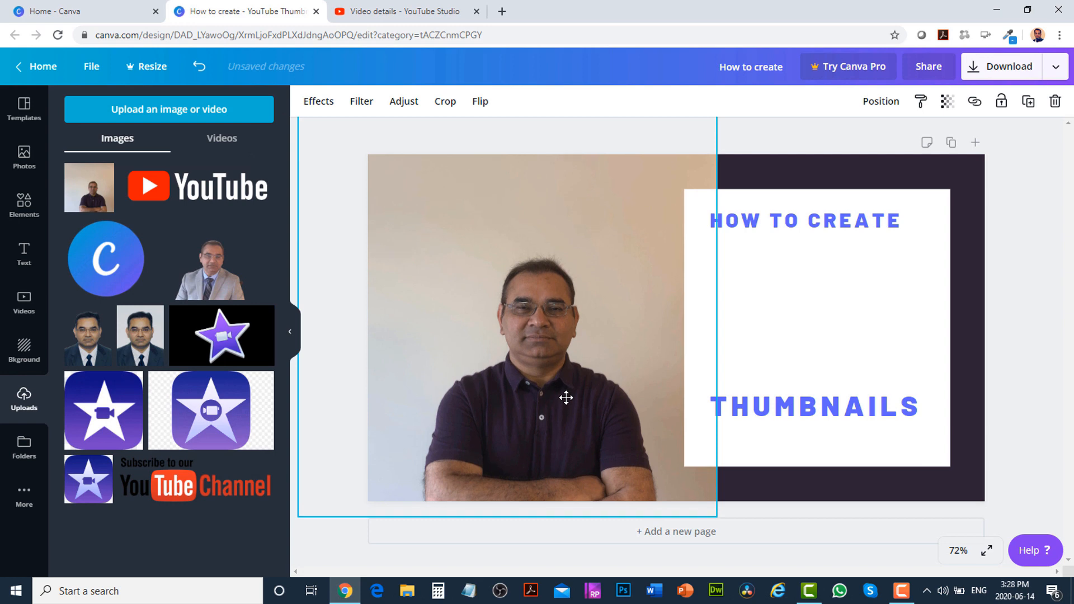
{"action": "left_click", "coordinate": [1032, 333]}
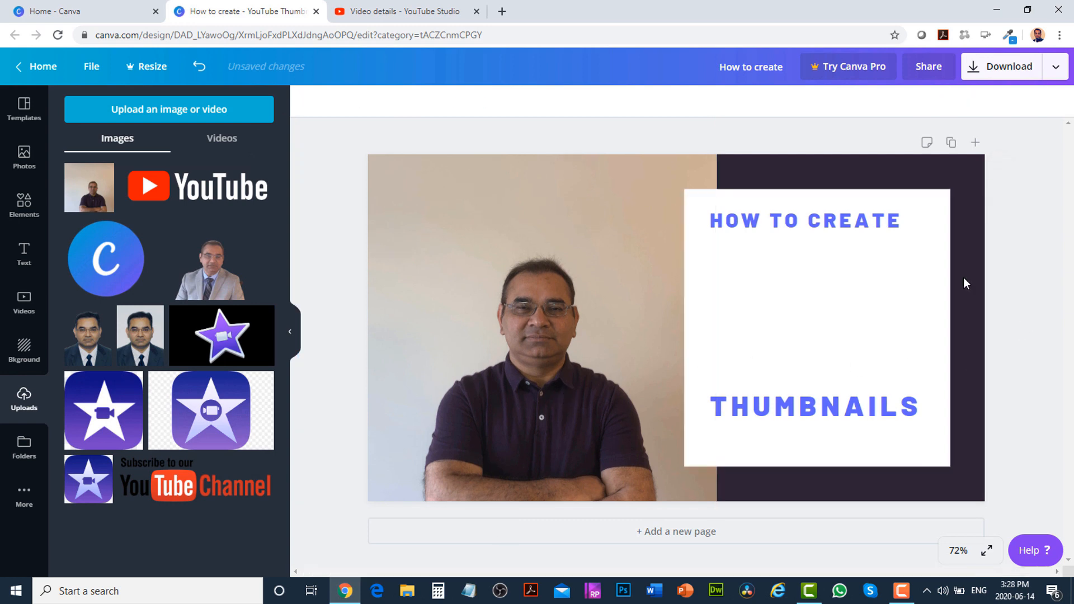
- Delete the "HOW TO CREATE" and "THUMBNAILS" text from the white box
{"action": "left_click", "coordinate": [874, 230]}
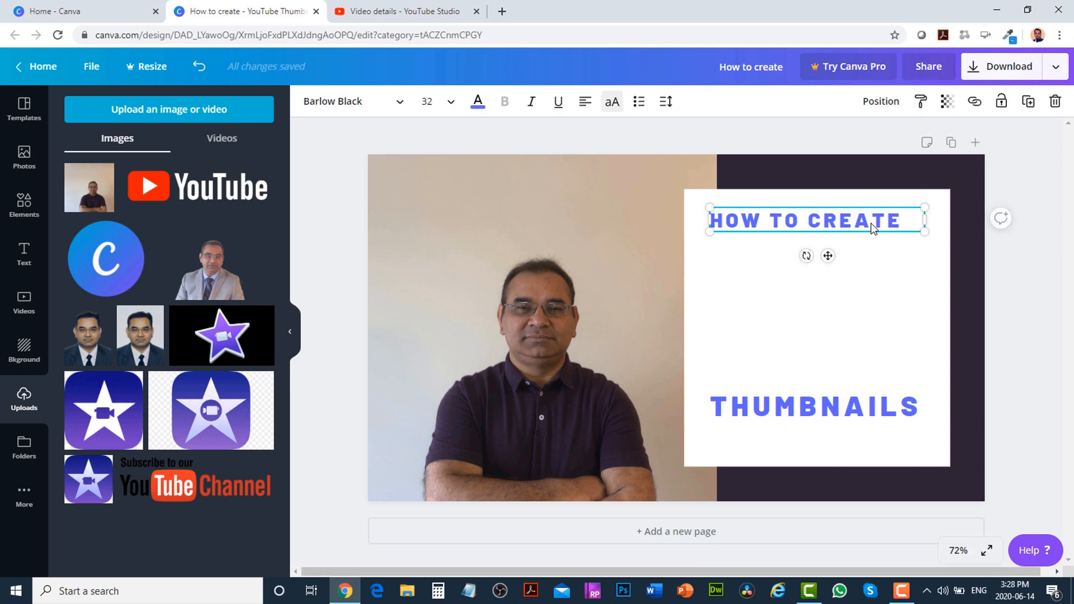
{"action": "left_click", "coordinate": [837, 314]}
{"action": "left_click", "coordinate": [812, 225]}
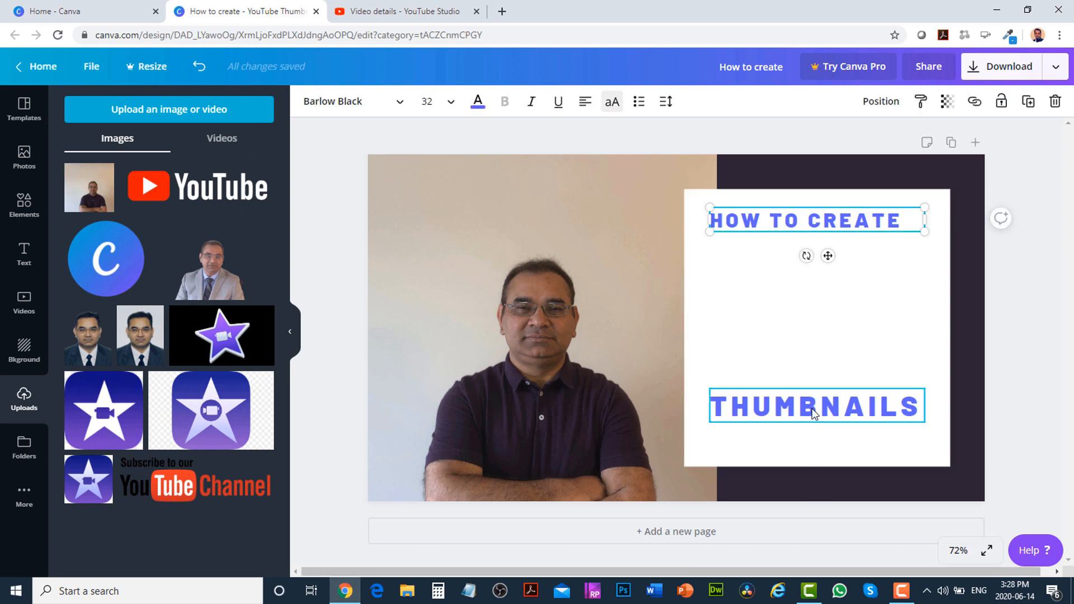
{"action": "left_click", "coordinate": [811, 408]}
{"action": "left_click", "coordinate": [813, 221]}
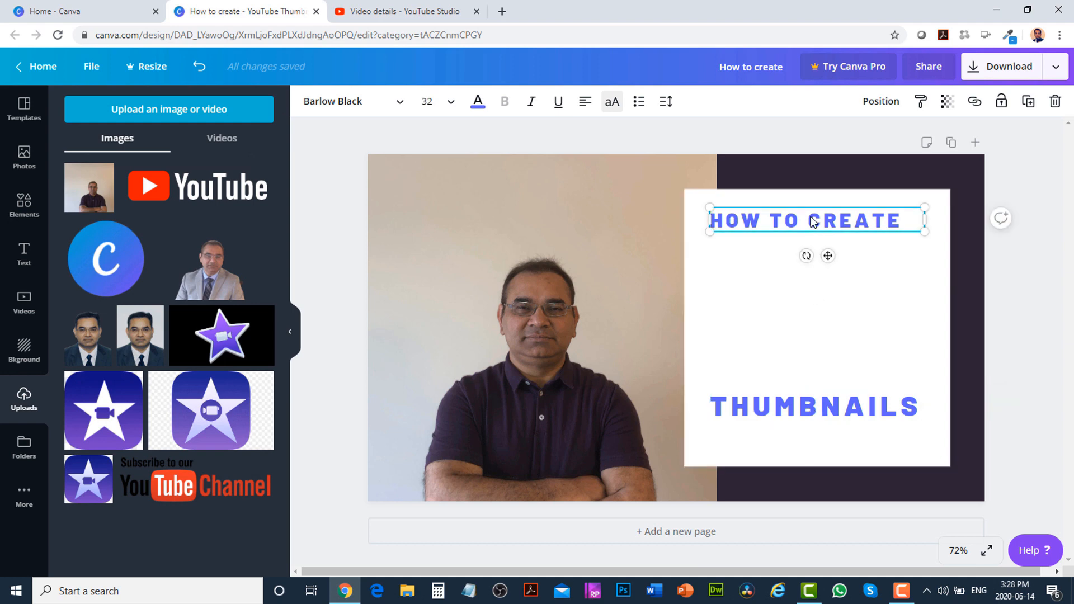
{"action": "key", "text": "Delete"}
{"action": "left_click", "coordinate": [853, 401]}
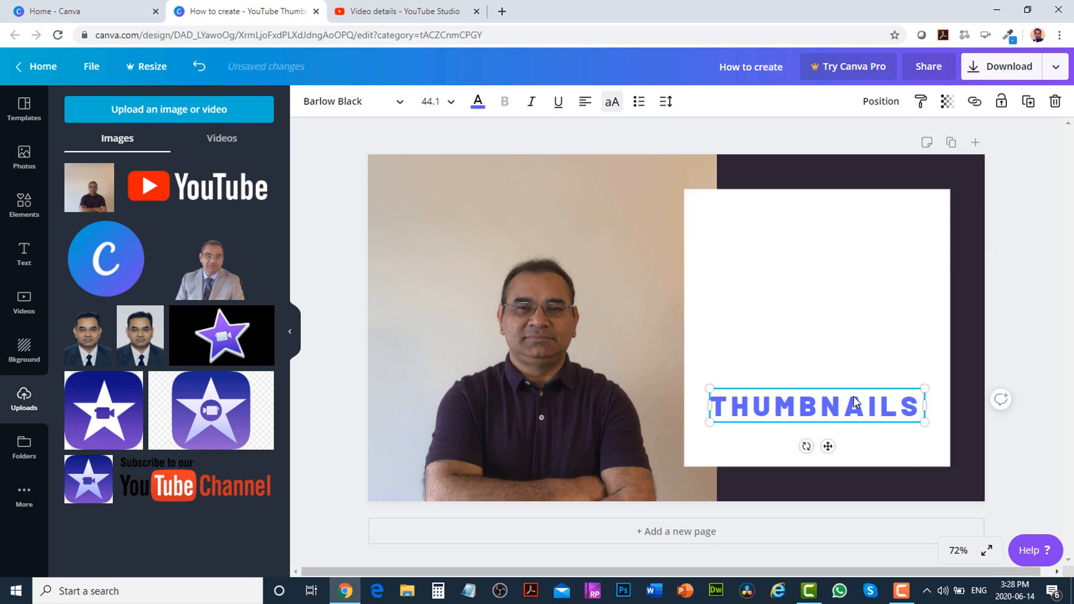
{"action": "key", "text": "Delete"}
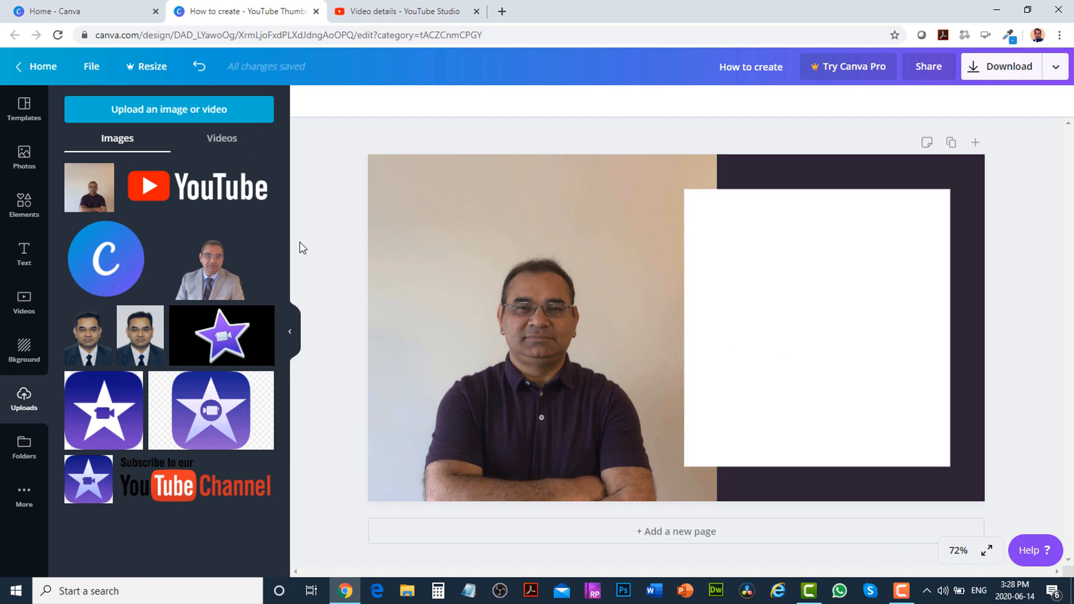
- Add the uploaded YouTube logo to the page and change the white box to the brown from the photo colors
{"action": "left_click", "coordinate": [217, 197]}
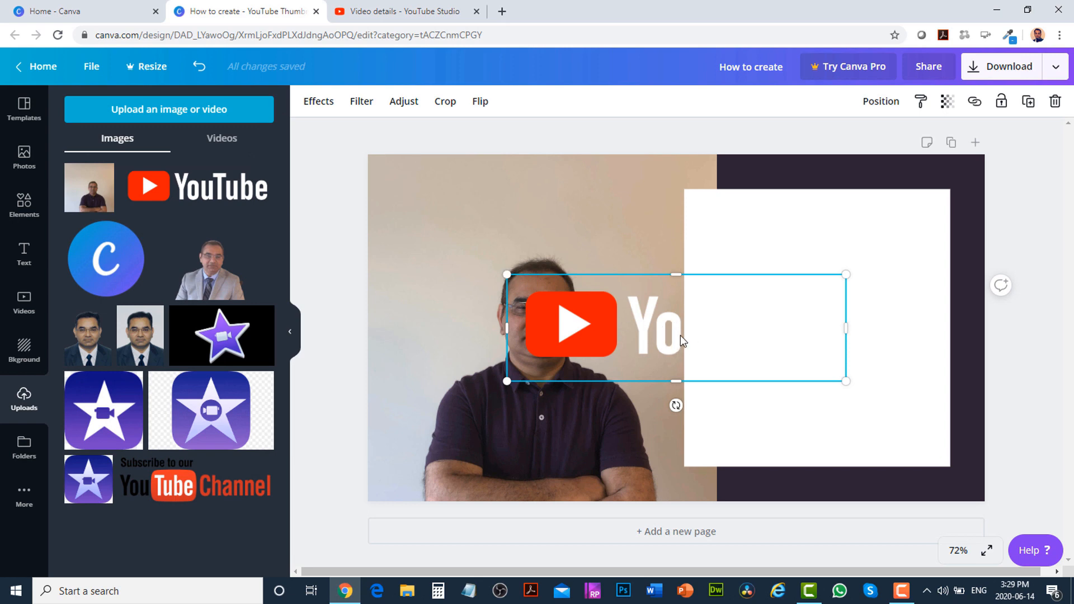
{"action": "left_click", "coordinate": [822, 233]}
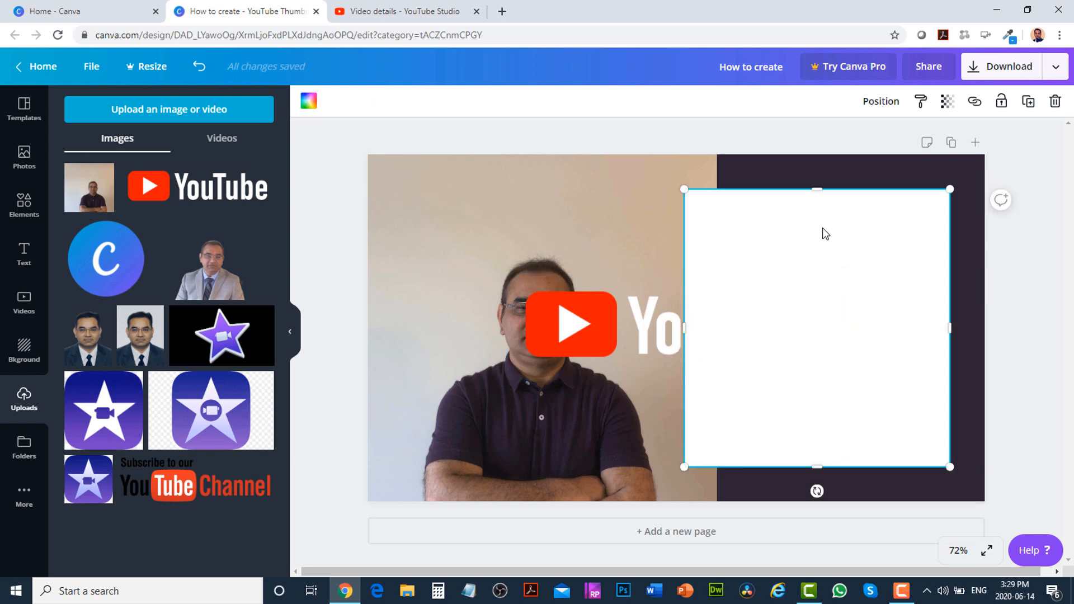
{"action": "left_click", "coordinate": [309, 102]}
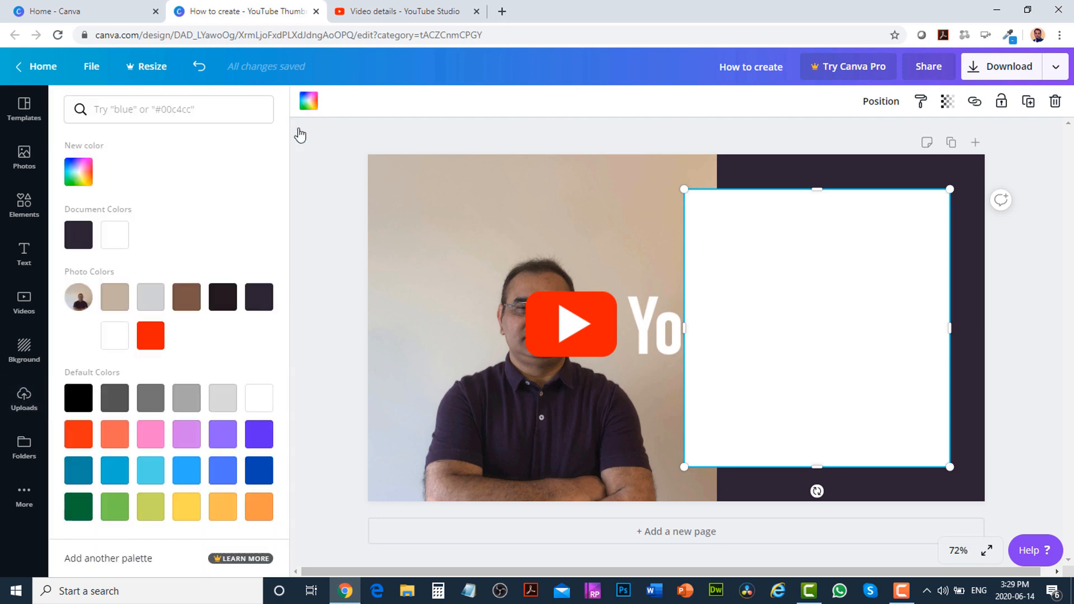
{"action": "left_click", "coordinate": [122, 300]}
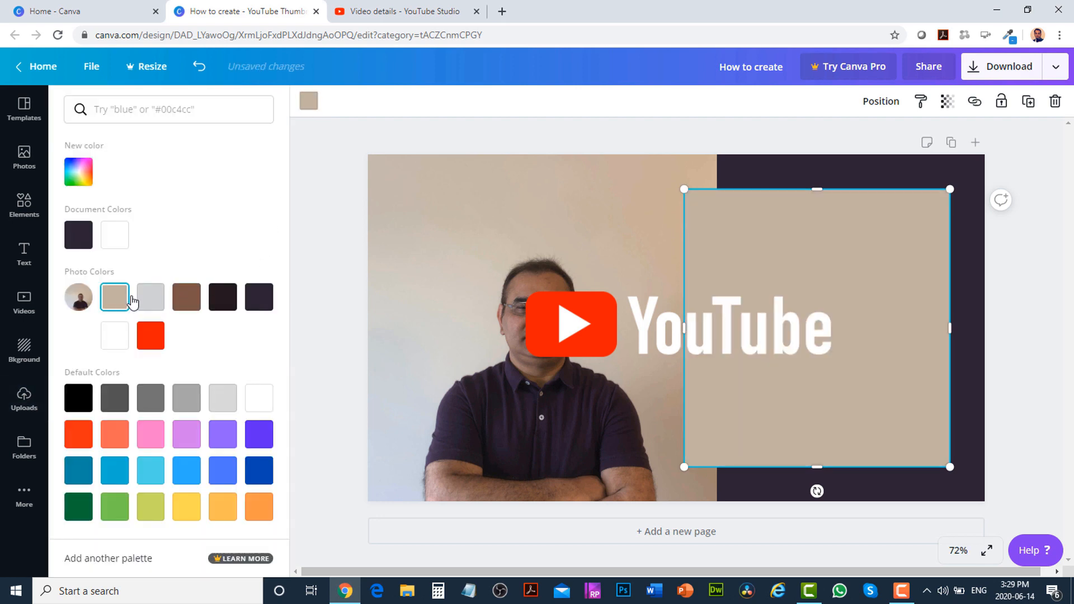
{"action": "left_click", "coordinate": [187, 305]}
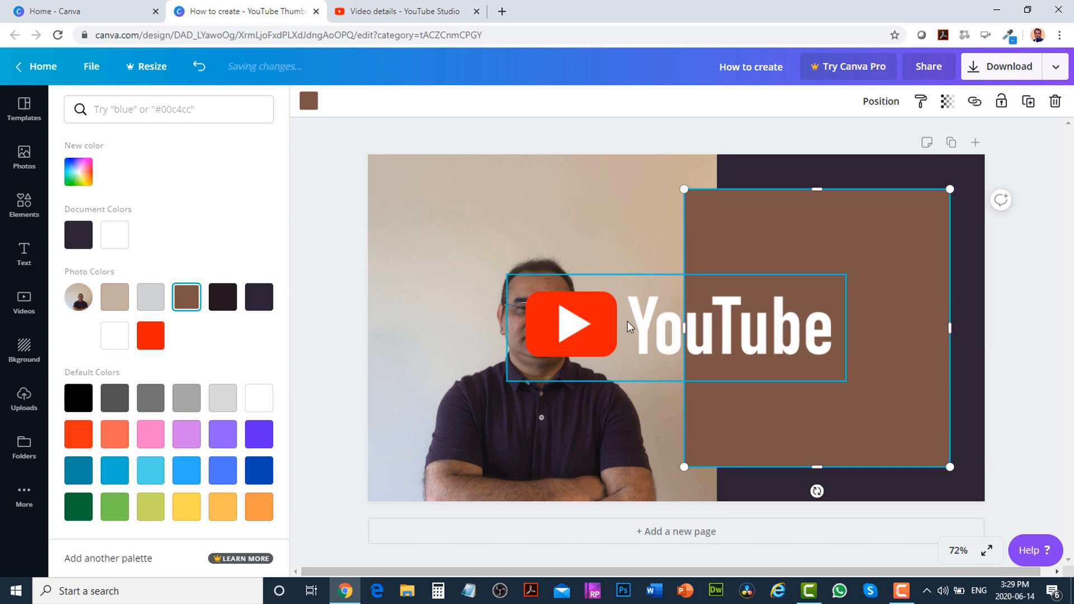
- Shrink the YouTube logo to fit the brown box's width and place it near the bottom of the box
{"action": "left_click", "coordinate": [585, 319]}
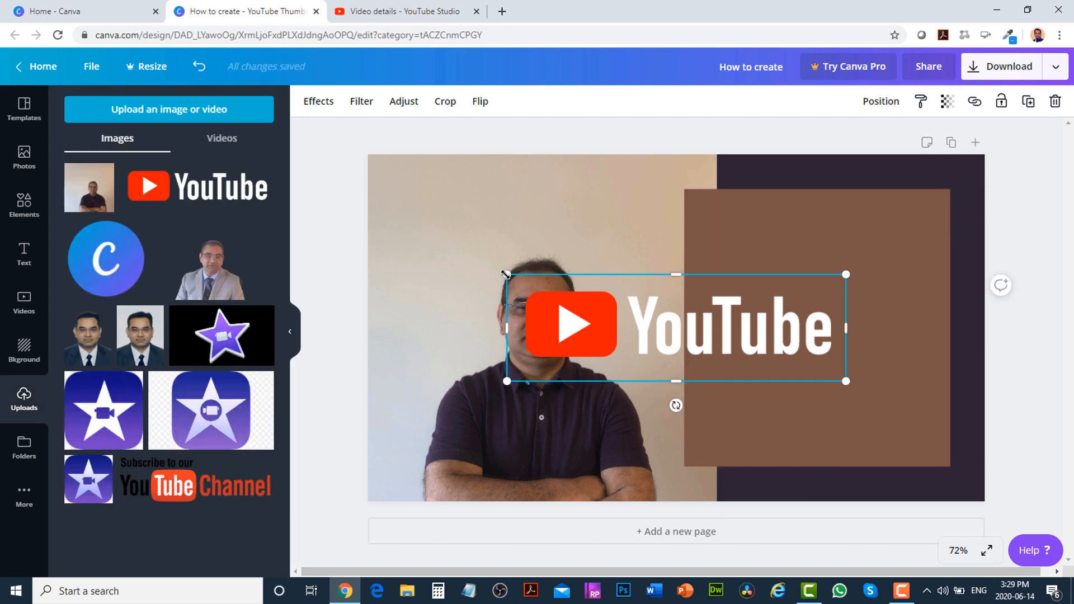
{"action": "left_click_drag", "start_coordinate": [506, 274], "coordinate": [612, 316]}
{"action": "left_click_drag", "start_coordinate": [739, 358], "coordinate": [816, 415]}
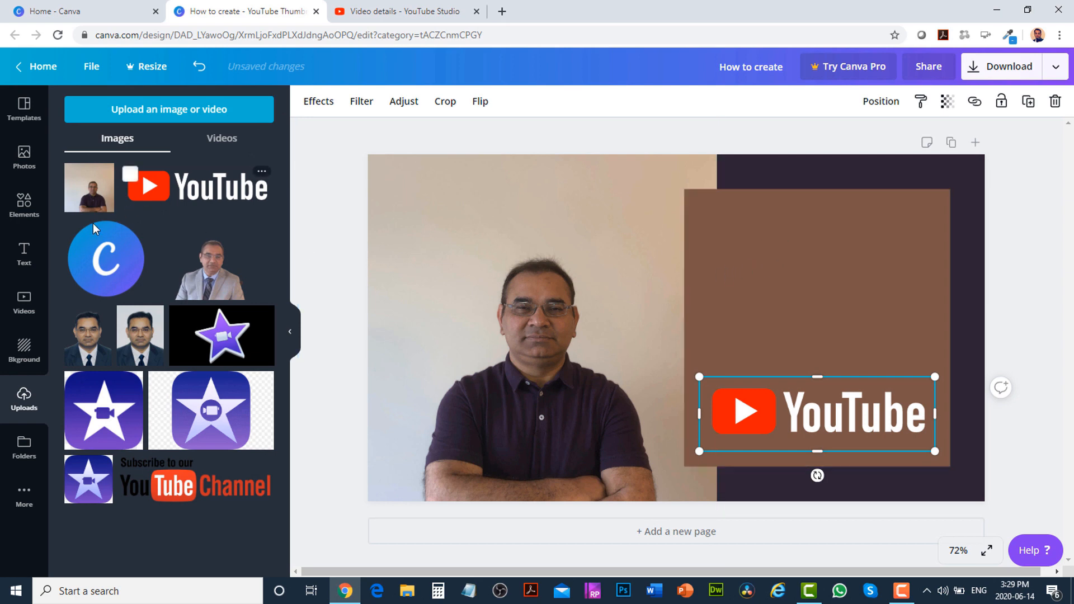
- Add the heading "How to Create" at the top of the brown box and widen it to fit on one line
{"action": "left_click", "coordinate": [23, 262]}
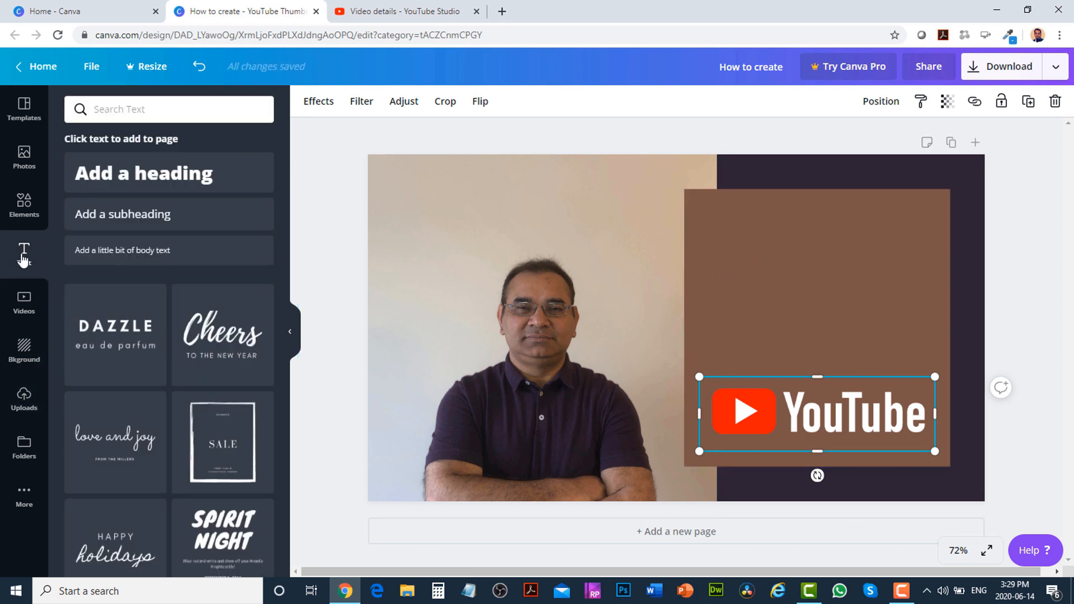
{"action": "left_click", "coordinate": [187, 180]}
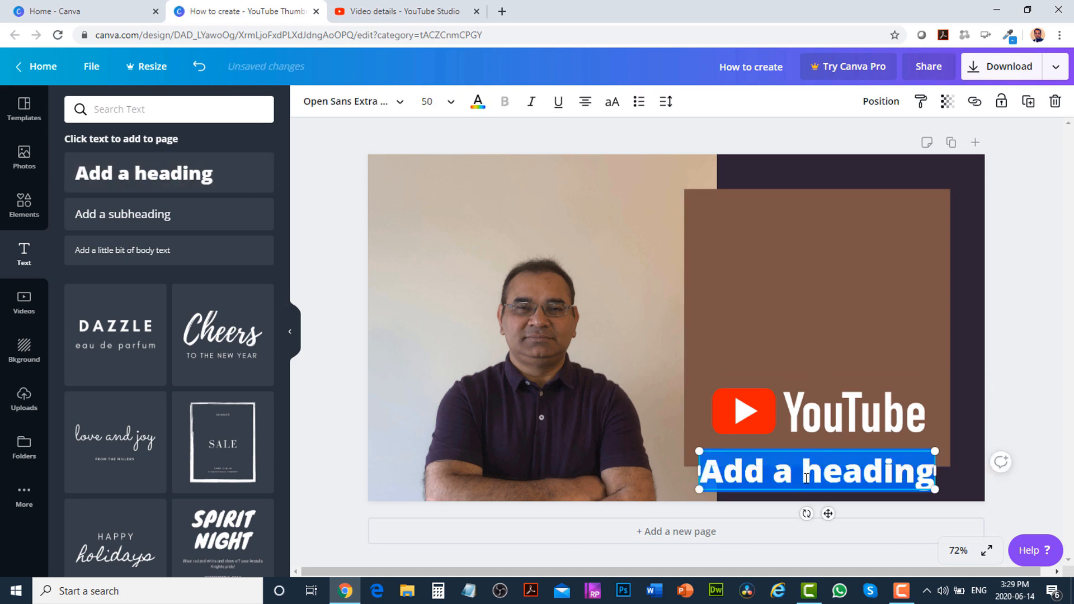
{"action": "left_click_drag", "start_coordinate": [807, 490], "coordinate": [811, 242]}
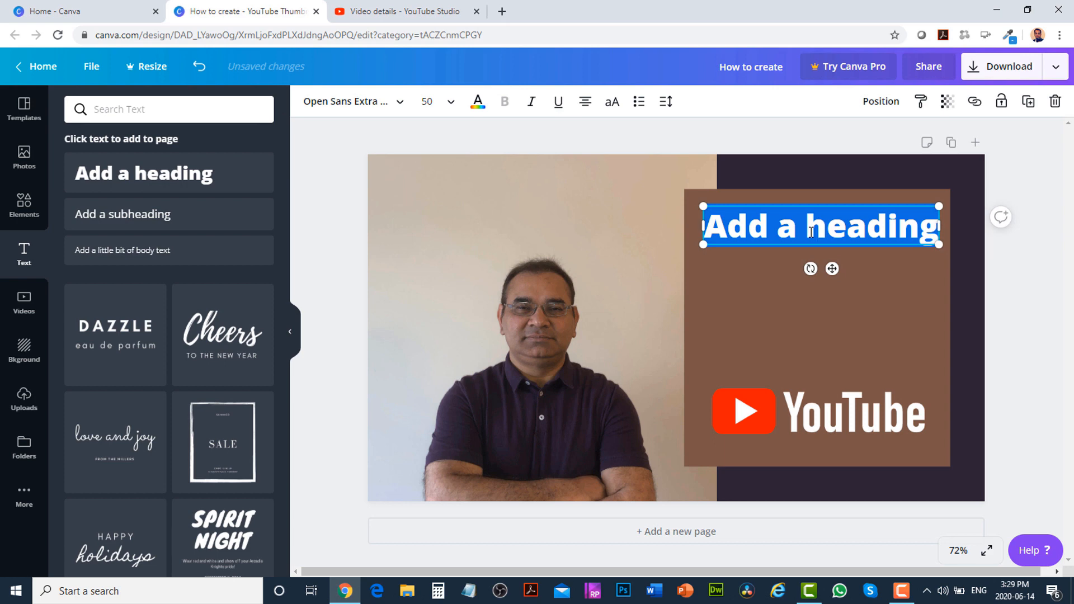
{"action": "type", "text": "How"}
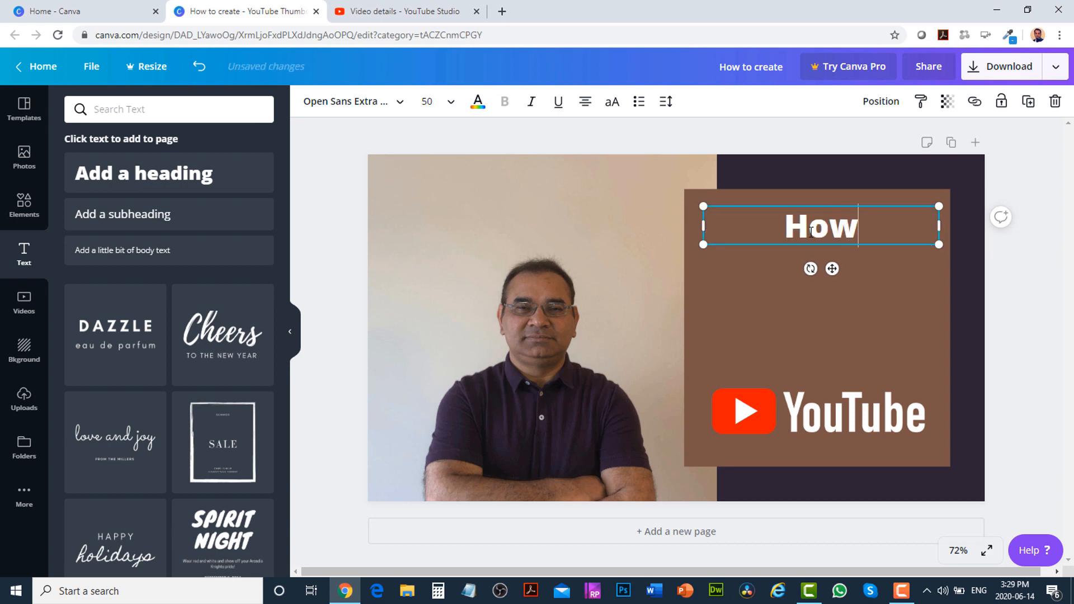
{"action": "type", "text": " to C"}
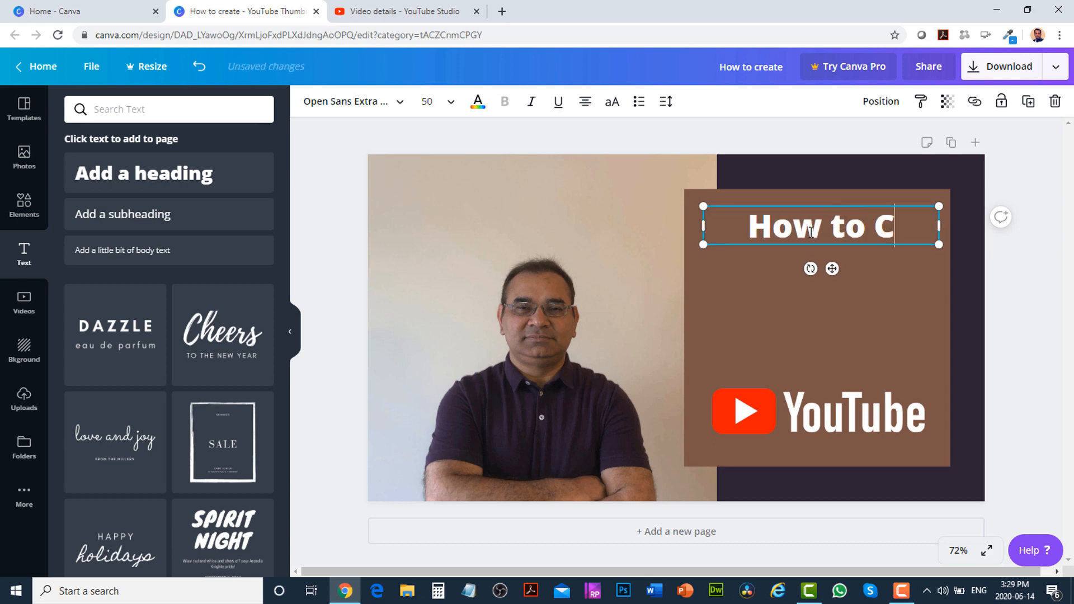
{"action": "type", "text": "reate"}
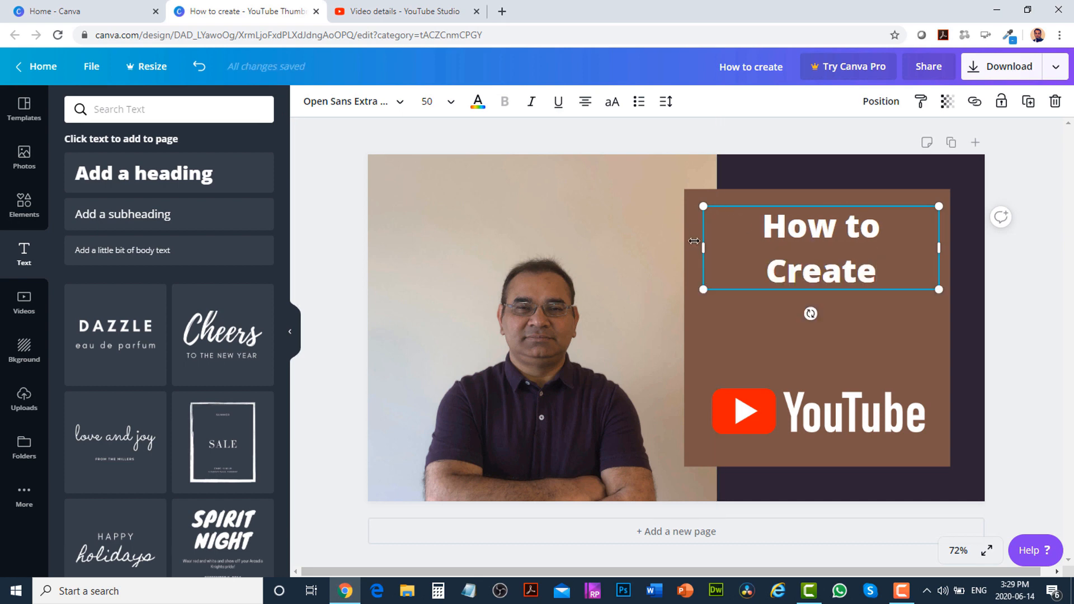
{"action": "left_click_drag", "start_coordinate": [693, 241], "coordinate": [684, 240]}
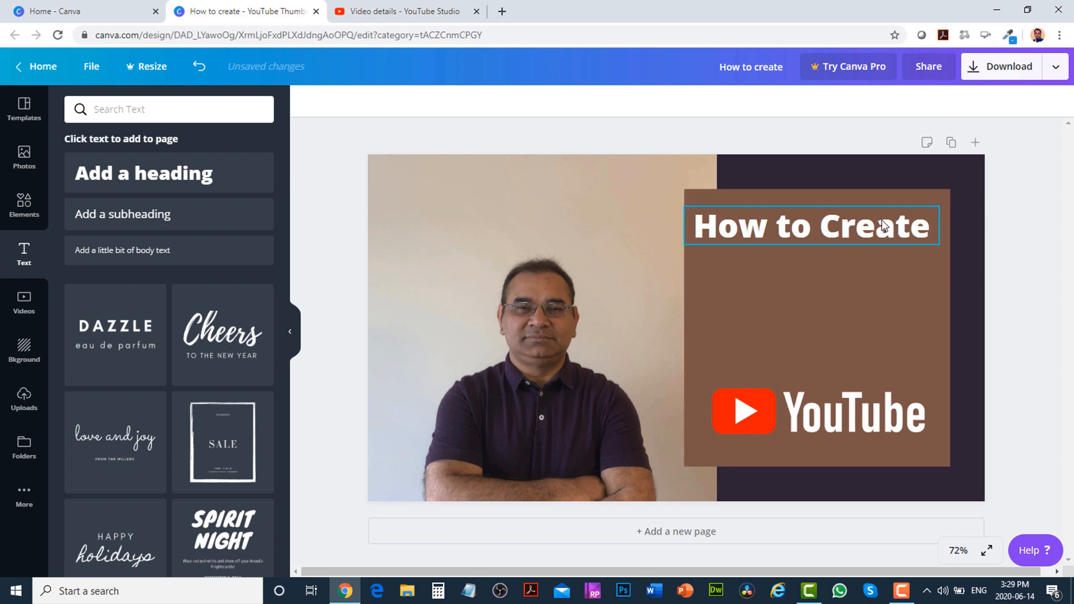
- Extend the heading with a second line "THUMBNAILS" and a third line "for"
{"action": "double_click", "coordinate": [928, 230]}
{"action": "left_click", "coordinate": [933, 231]}
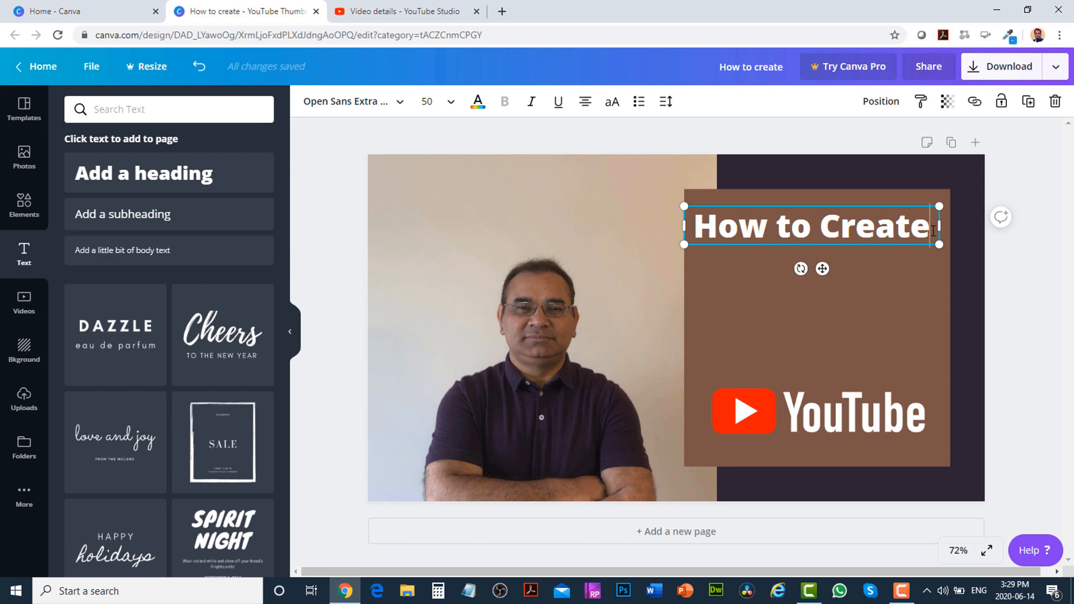
{"action": "key", "text": "Return"}
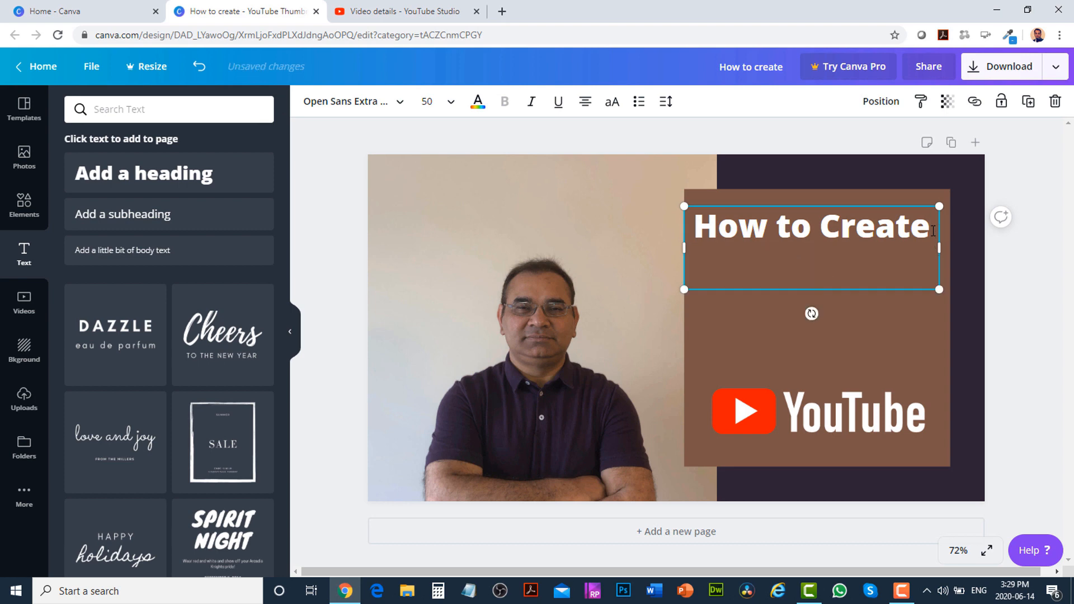
{"action": "key", "text": "Caps_Lock"}
{"action": "type", "text": "T"}
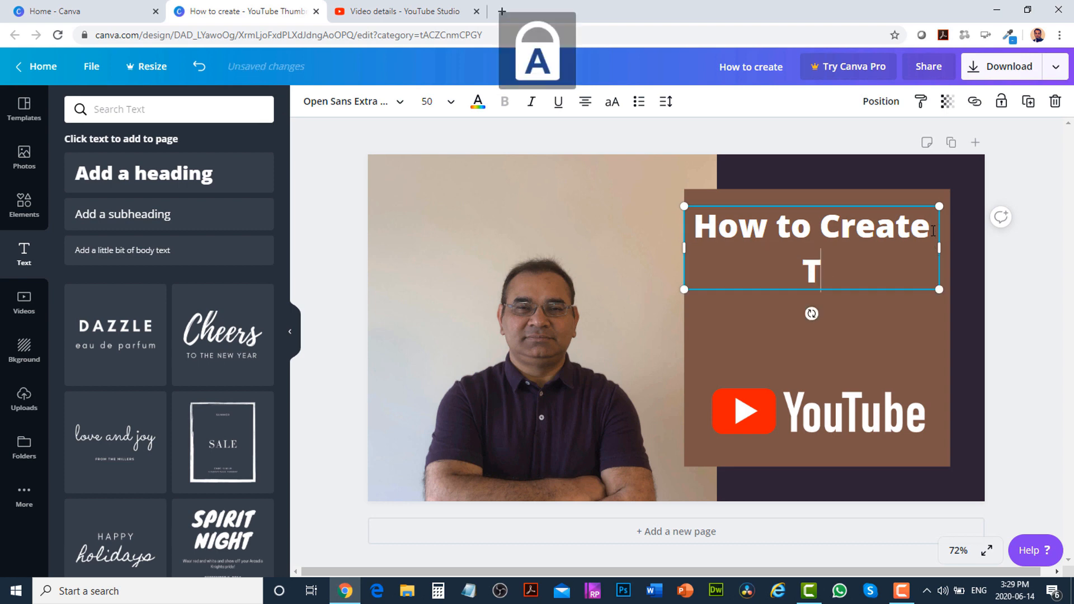
{"action": "type", "text": "HUMB"}
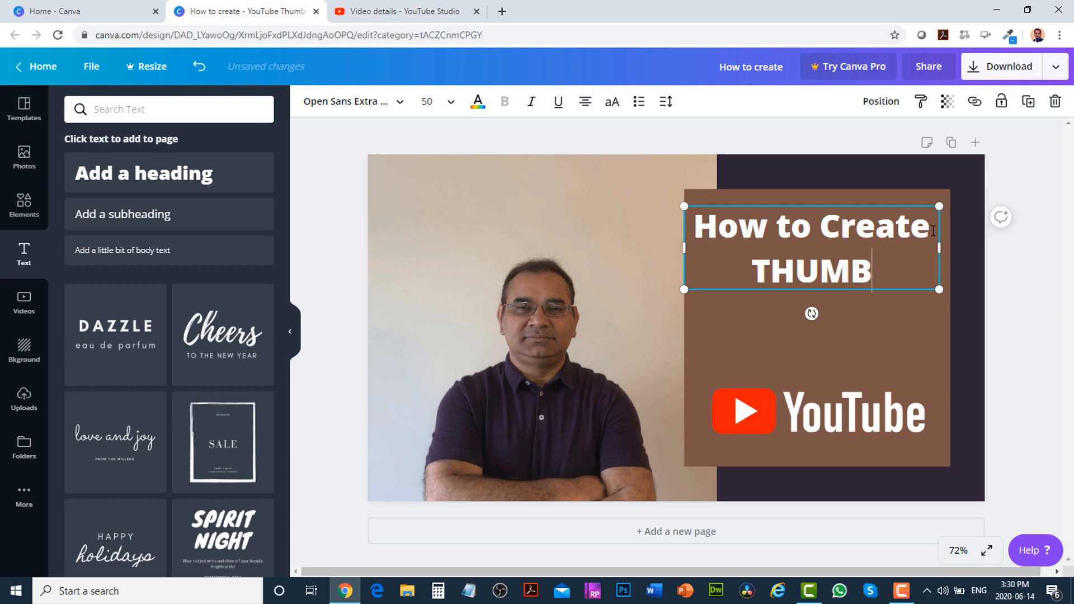
{"action": "type", "text": "NAILS"}
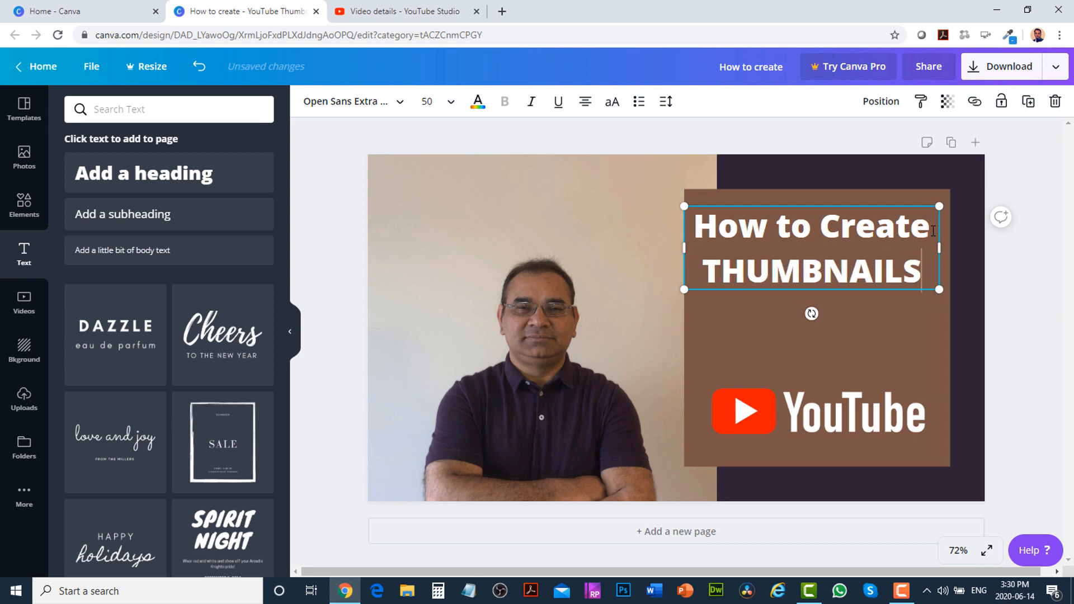
{"action": "key", "text": "Return"}
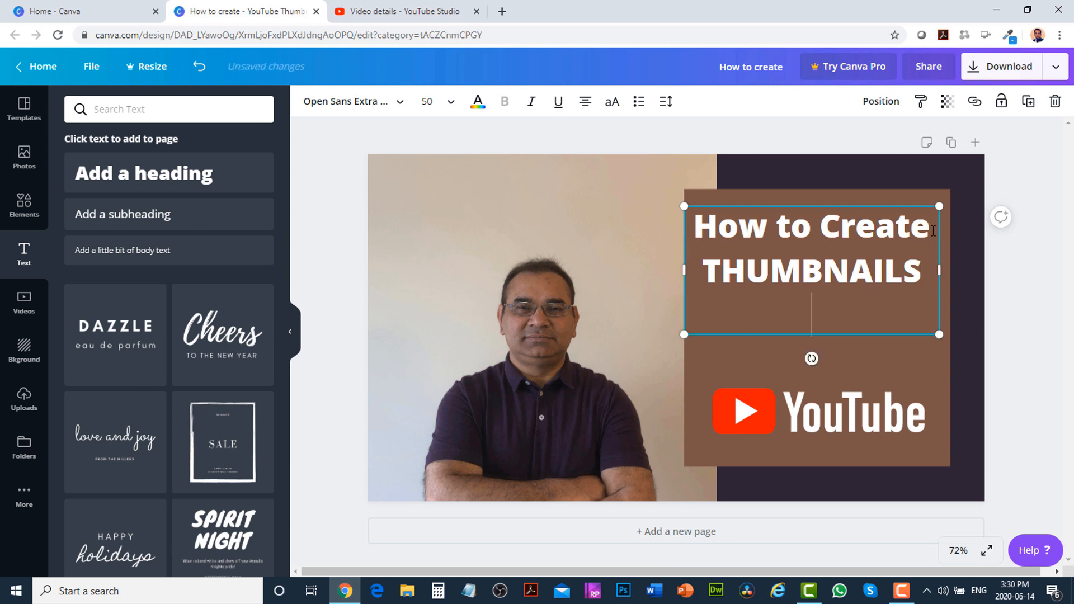
{"action": "type", "text": "for"}
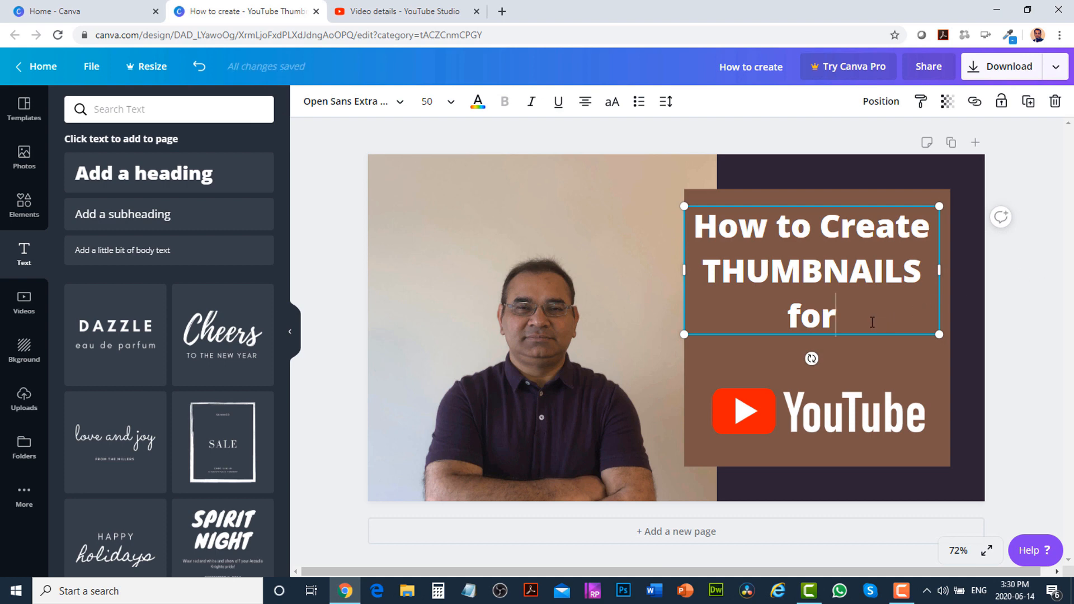
{"action": "left_click", "coordinate": [1032, 288]}
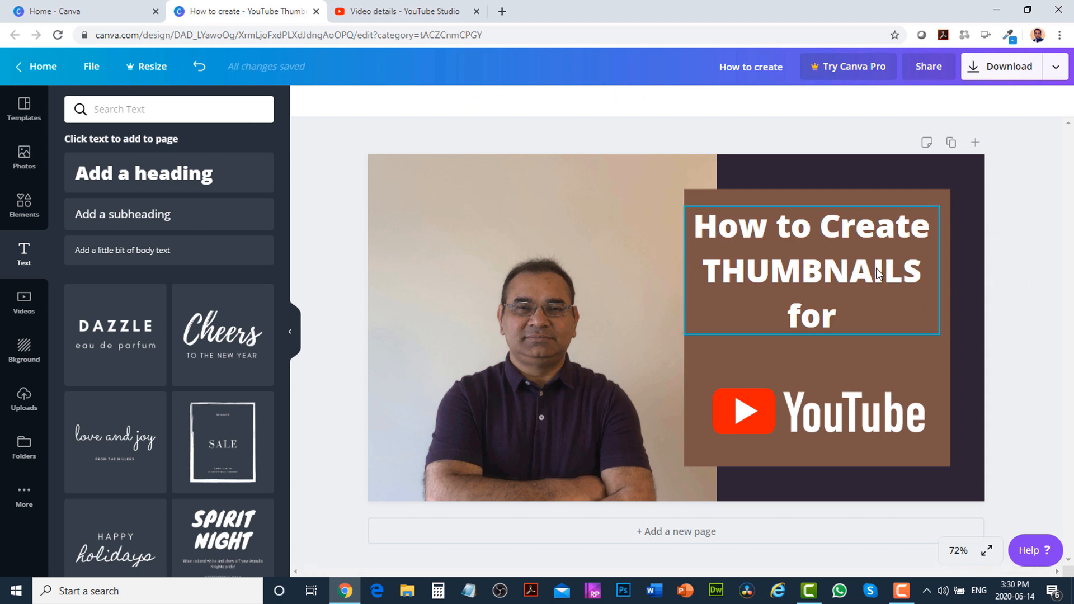
- Center the heading near the top of the brown box and move the YouTube logo up closer beneath it
{"action": "left_click", "coordinate": [892, 257]}
{"action": "left_click", "coordinate": [1009, 169]}
{"action": "left_click", "coordinate": [813, 241]}
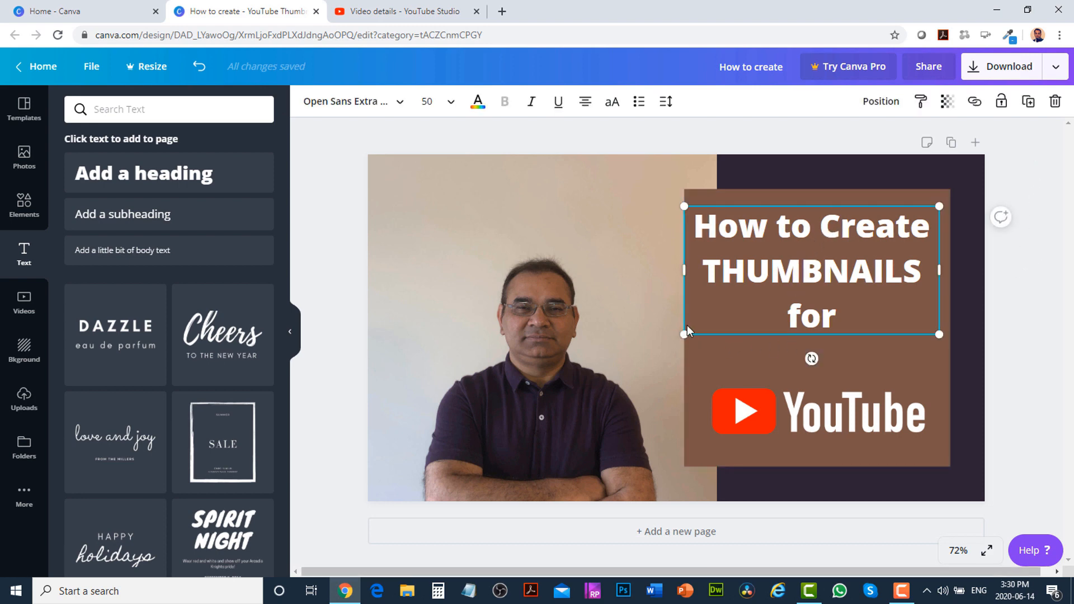
{"action": "mouse_move", "coordinate": [759, 232]}
{"action": "left_mouse_down"}
{"action": "mouse_move", "coordinate": [774, 219]}
{"action": "mouse_move", "coordinate": [764, 223]}
{"action": "left_mouse_up"}
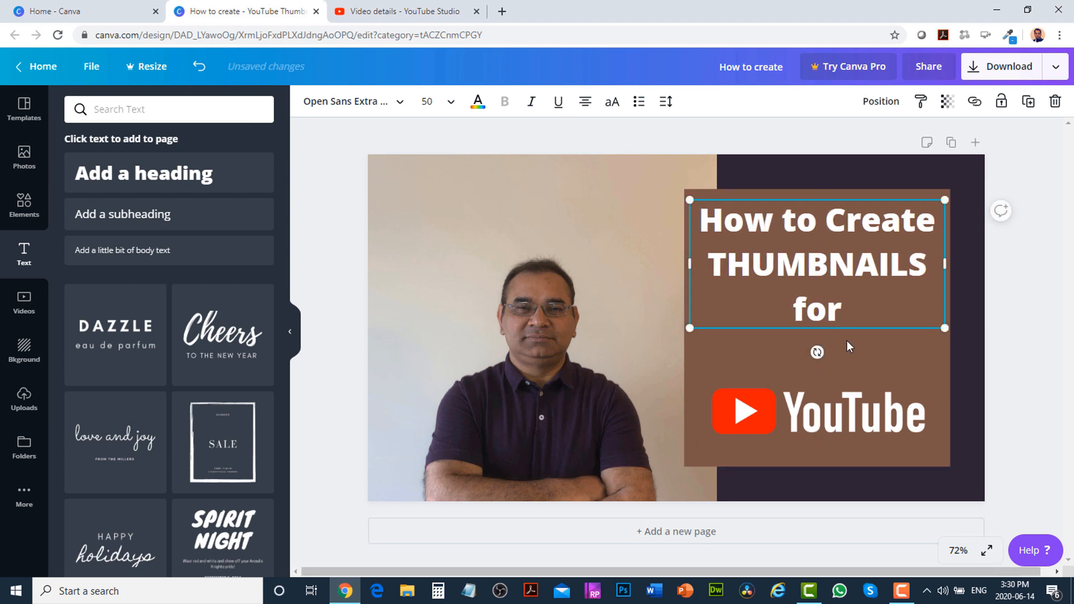
{"action": "left_click", "coordinate": [850, 418]}
{"action": "left_click_drag", "start_coordinate": [849, 423], "coordinate": [851, 388]}
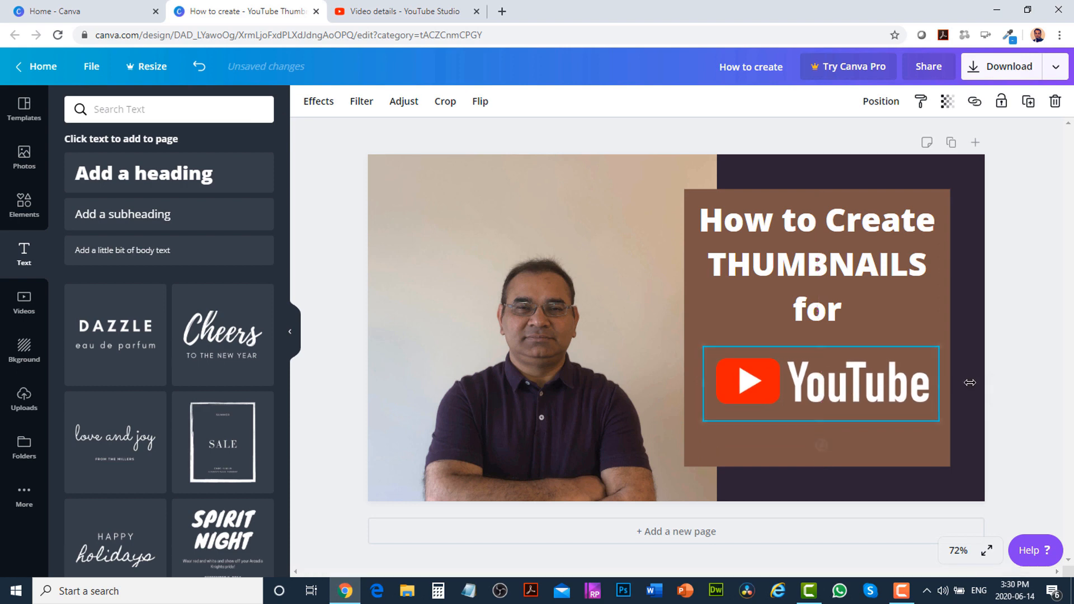
{"action": "left_click", "coordinate": [1034, 362]}
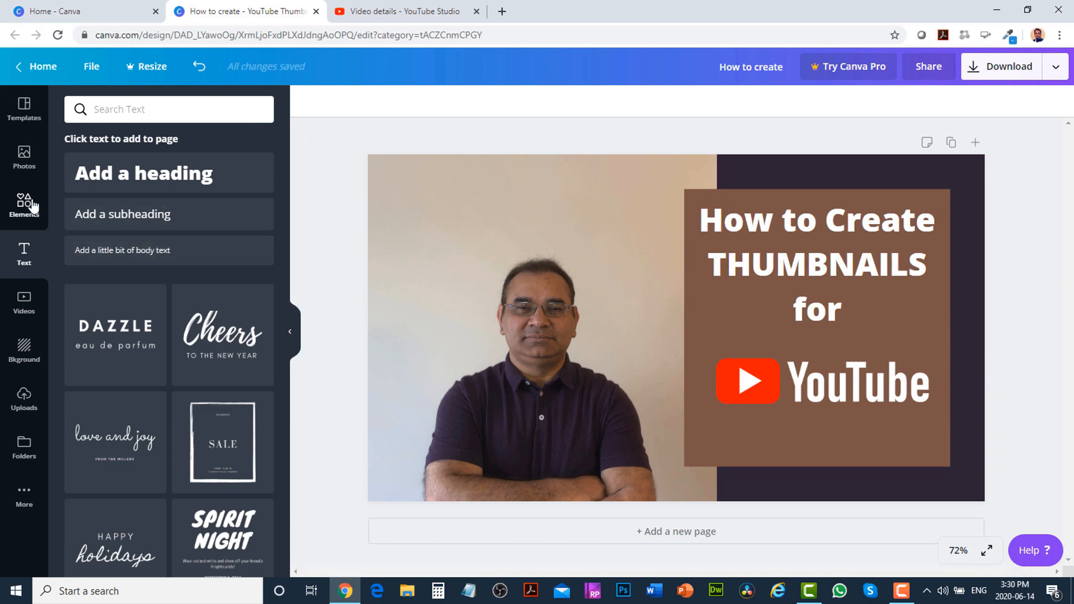
- Add the uploaded Canva logo, move it to the photo's upper-left corner and shrink it to about half its size
{"action": "left_click", "coordinate": [24, 398]}
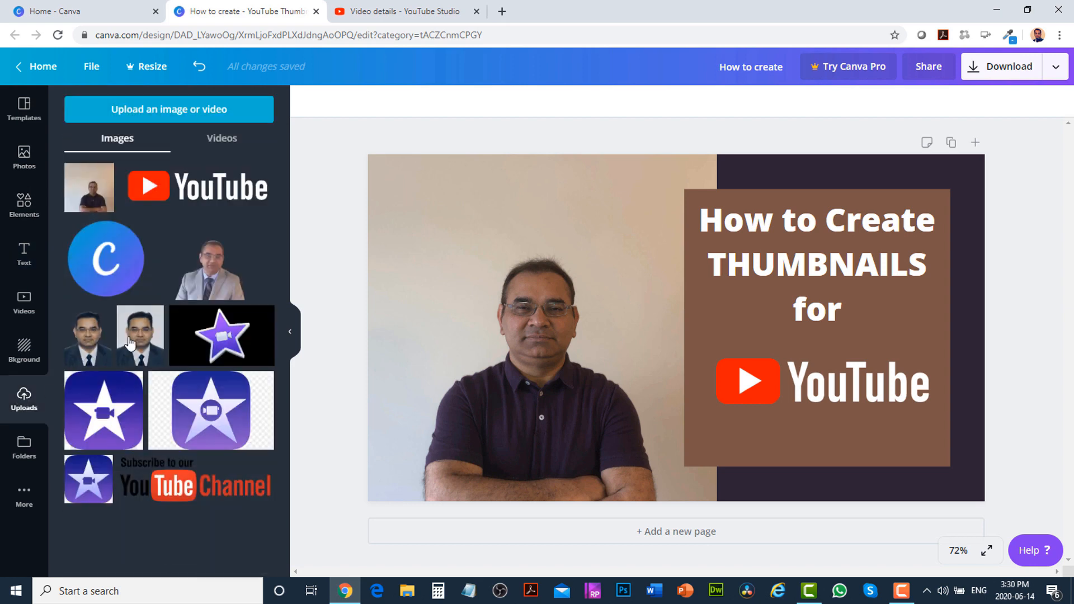
{"action": "left_click", "coordinate": [109, 261]}
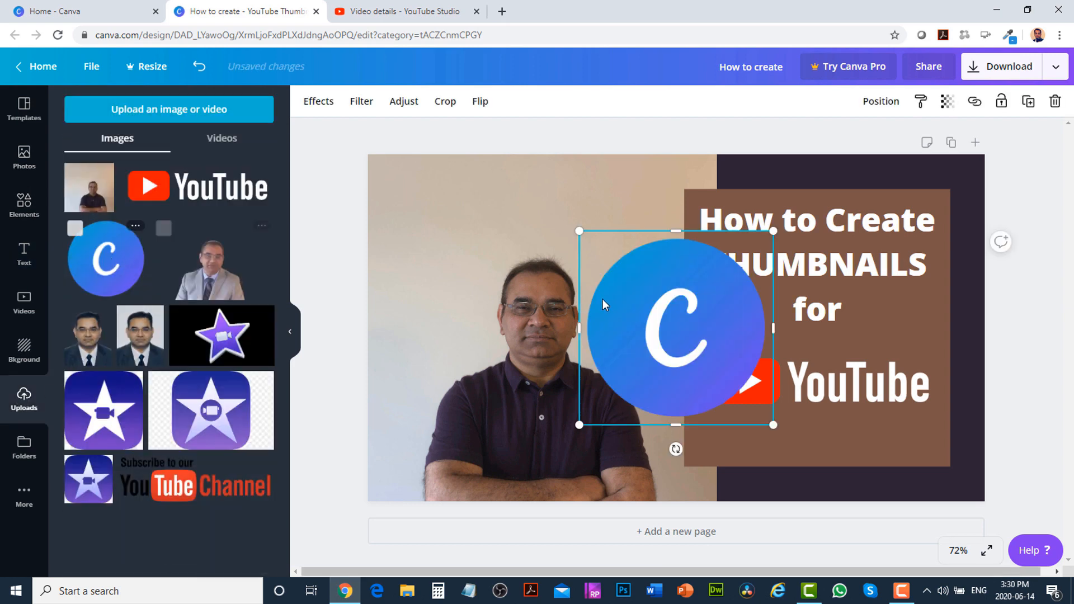
{"action": "left_click_drag", "start_coordinate": [669, 308], "coordinate": [466, 269]}
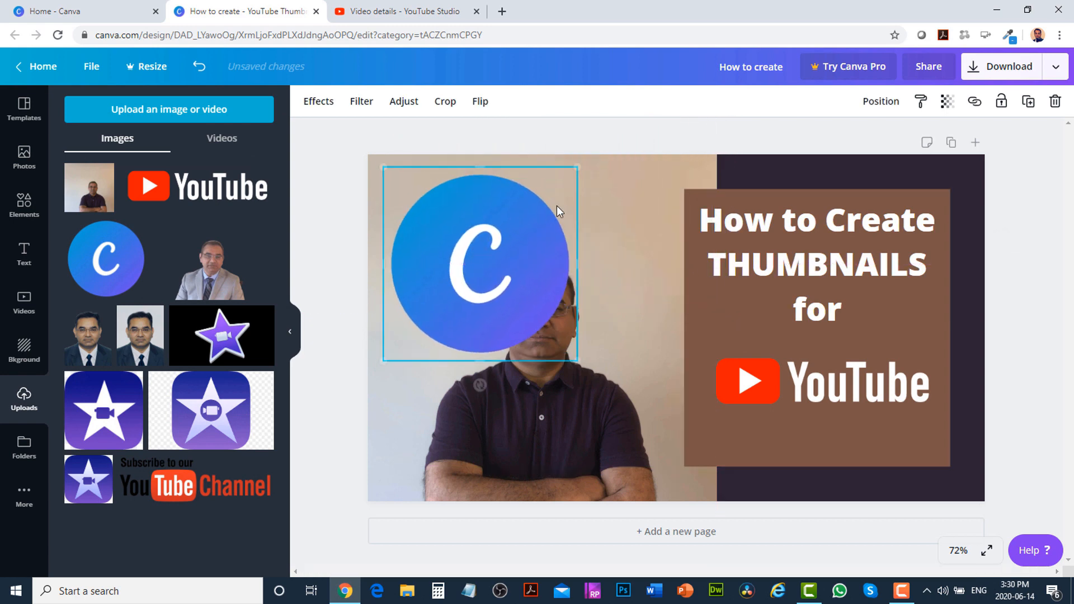
{"action": "left_click_drag", "start_coordinate": [576, 362], "coordinate": [478, 271]}
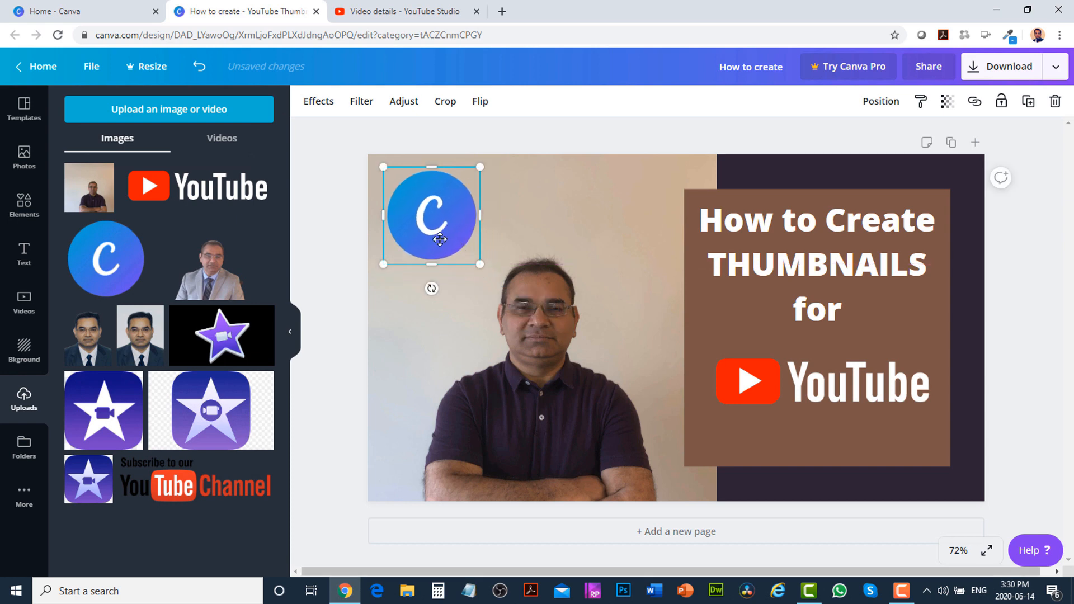
- Move the Canva logo slightly down and inward from the photo's upper-left corner, closer to the man's head, and deselect it
{"action": "left_click_drag", "start_coordinate": [439, 221], "coordinate": [460, 242]}
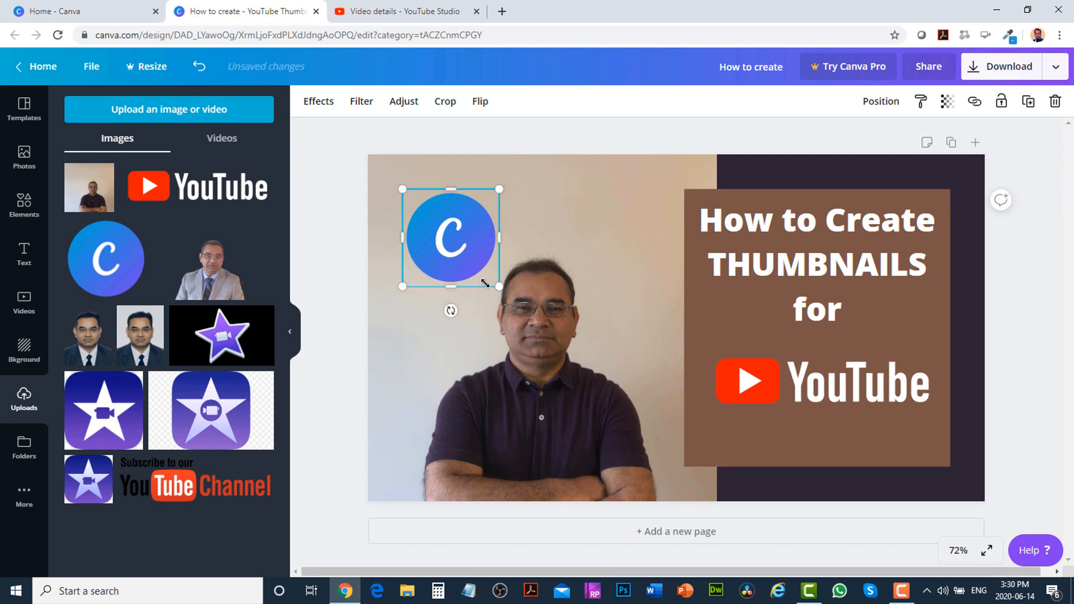
{"action": "left_click", "coordinate": [331, 207]}
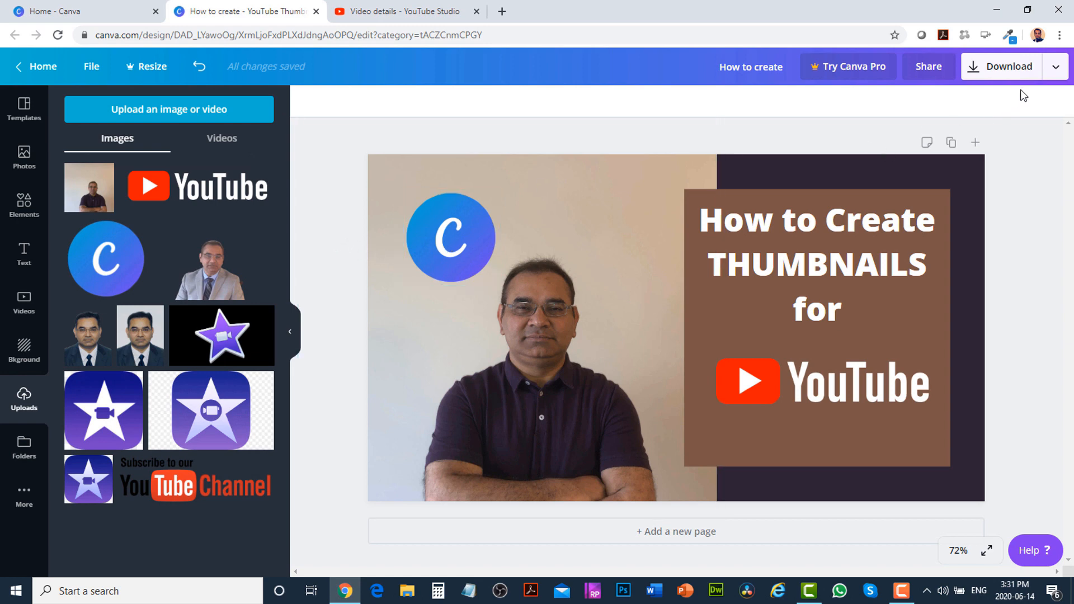
- Download the restyled thumbnail as a PNG file and dismiss the Canva Pro trial offer
{"action": "left_click", "coordinate": [1009, 67]}
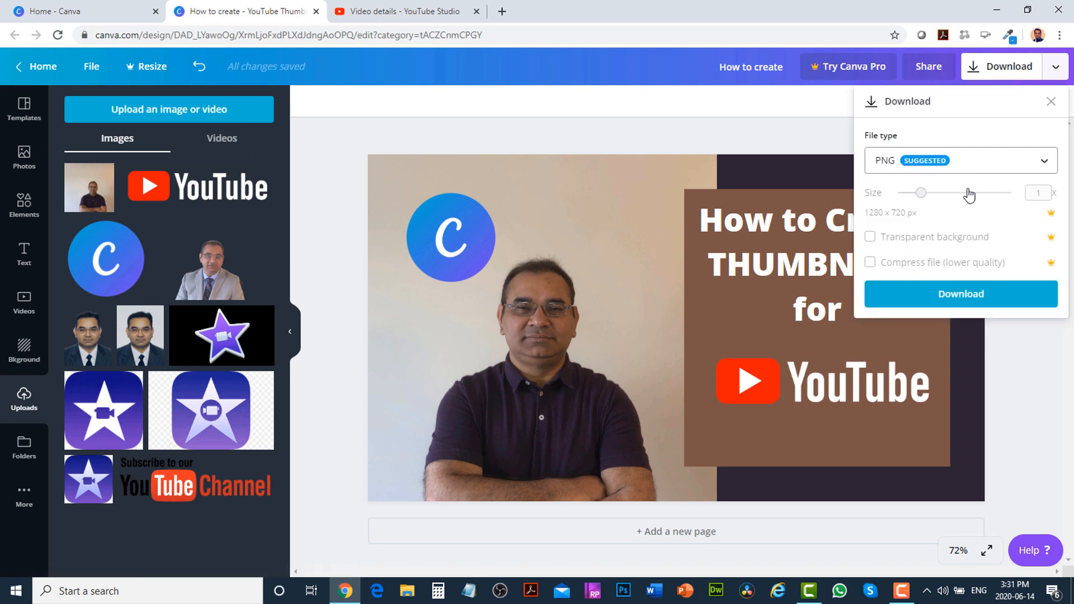
{"action": "left_click", "coordinate": [961, 293]}
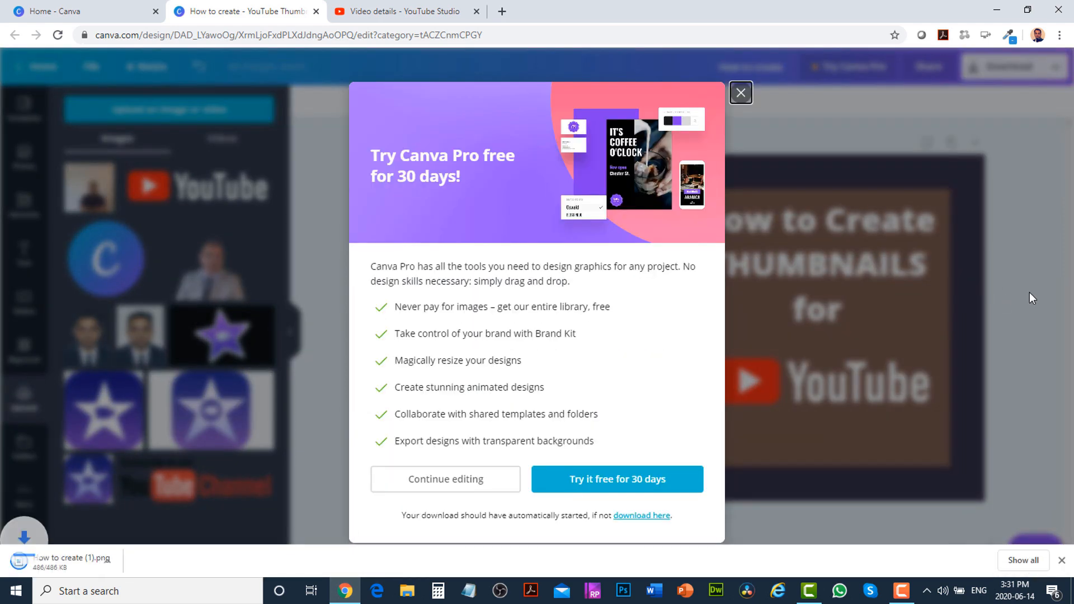
{"action": "left_click", "coordinate": [739, 93]}
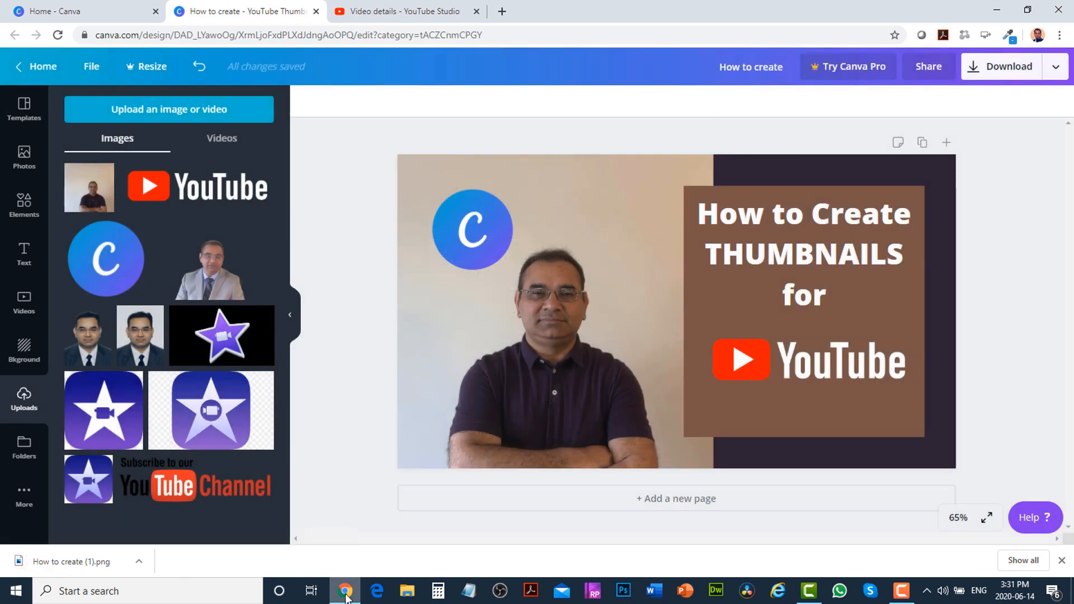
- Switch to File Explorer to locate the downloaded thumbnail file
{"action": "left_click", "coordinate": [414, 598]}
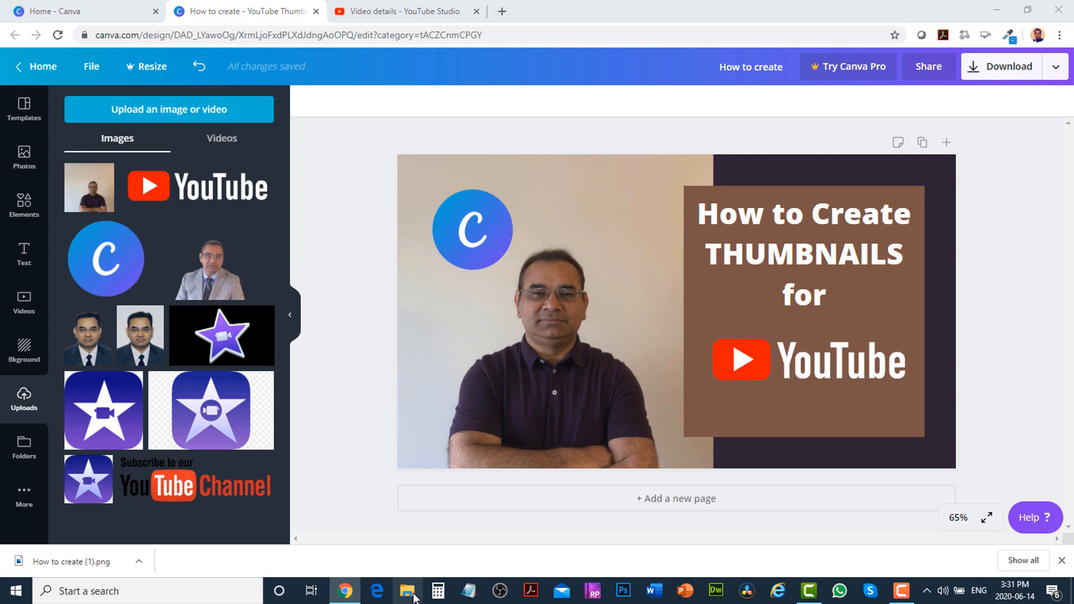